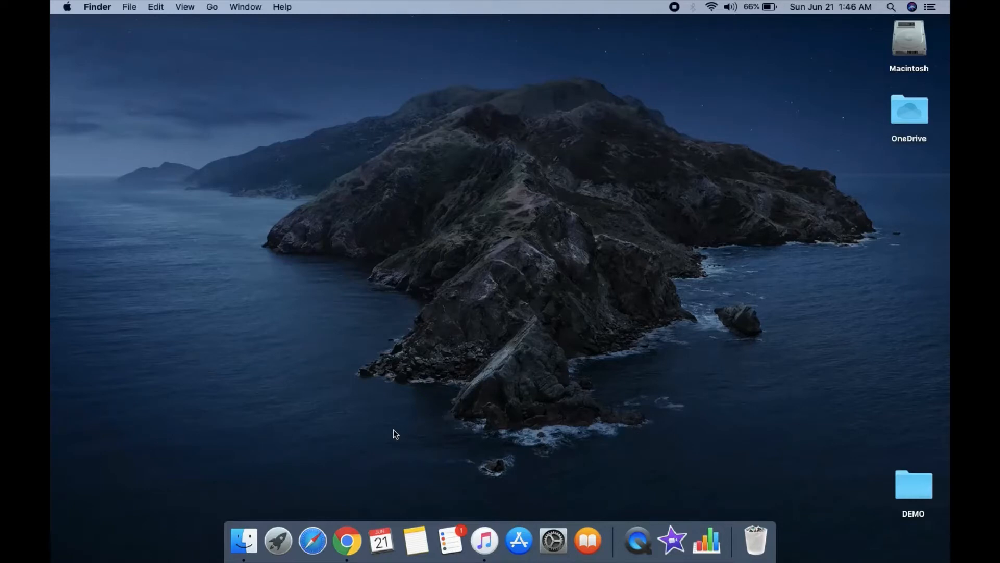
Step: Launch Chrome and go to classmarker.com using the address-bar autocomplete
{"action": "left_click", "coordinate": [347, 541]}
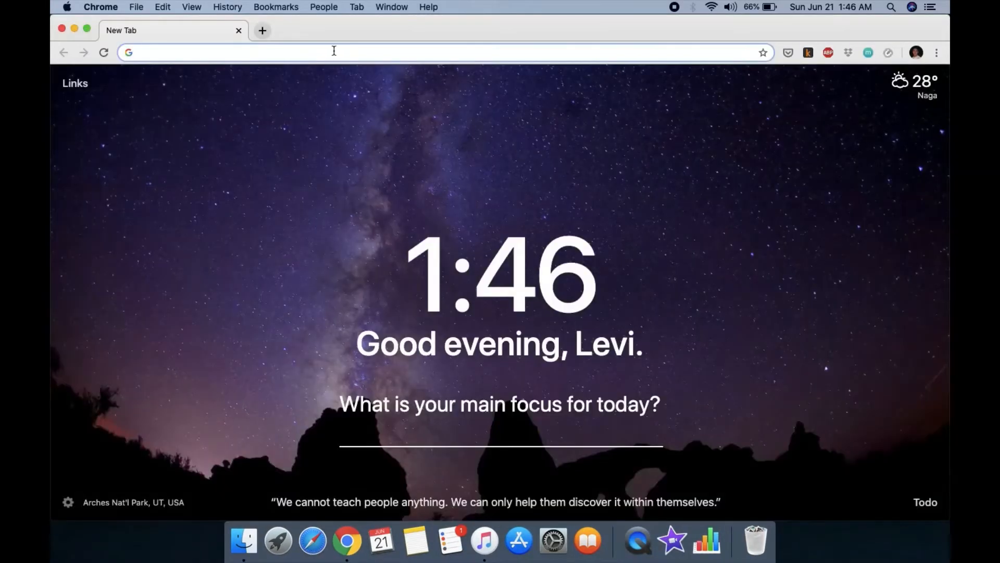
{"action": "left_click", "coordinate": [327, 52]}
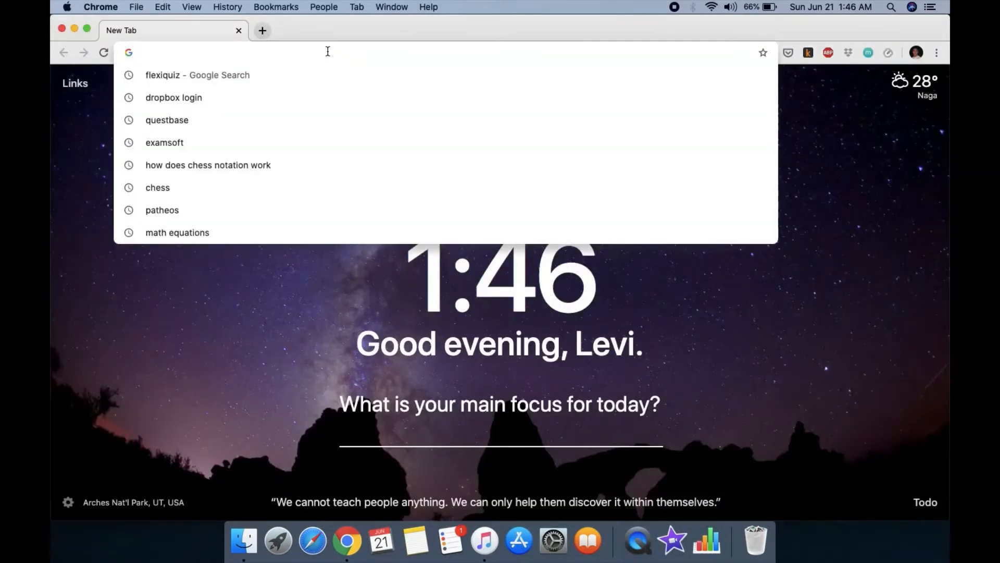
{"action": "type", "text": "cl"}
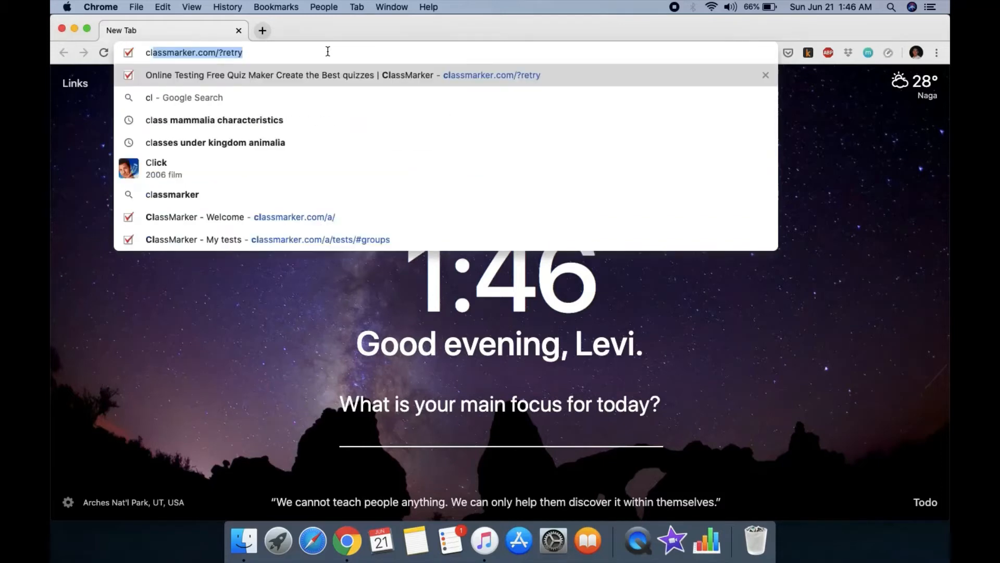
{"action": "key", "text": "Right"}
{"action": "key", "text": "BackSpace"}
{"action": "key", "text": "BackSpace"}
{"action": "key", "text": "BackSpace"}
{"action": "key", "text": "BackSpace"}
{"action": "key", "text": "BackSpace"}
{"action": "key", "text": "BackSpace"}
{"action": "key", "text": "BackSpace"}
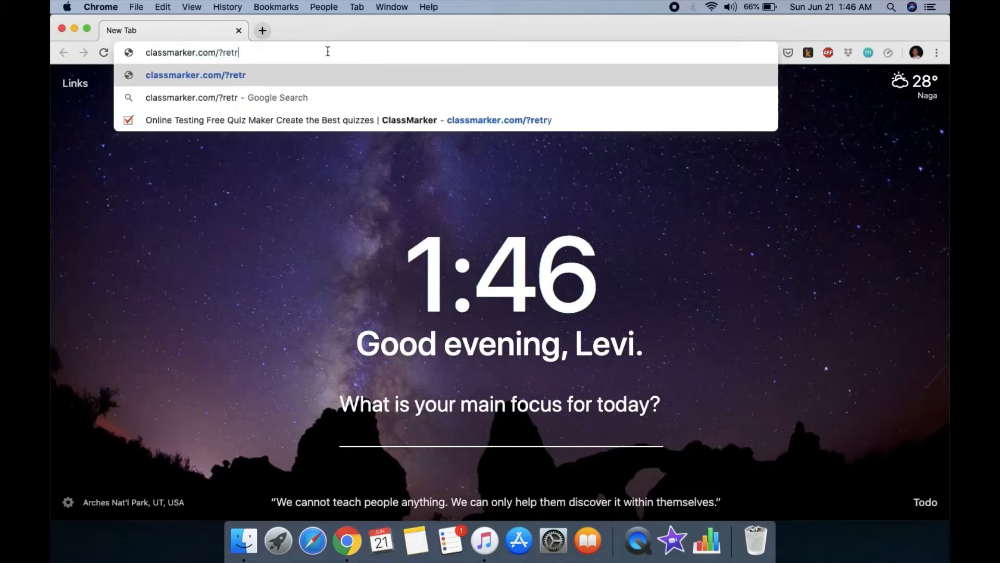
{"action": "key", "text": "Return"}
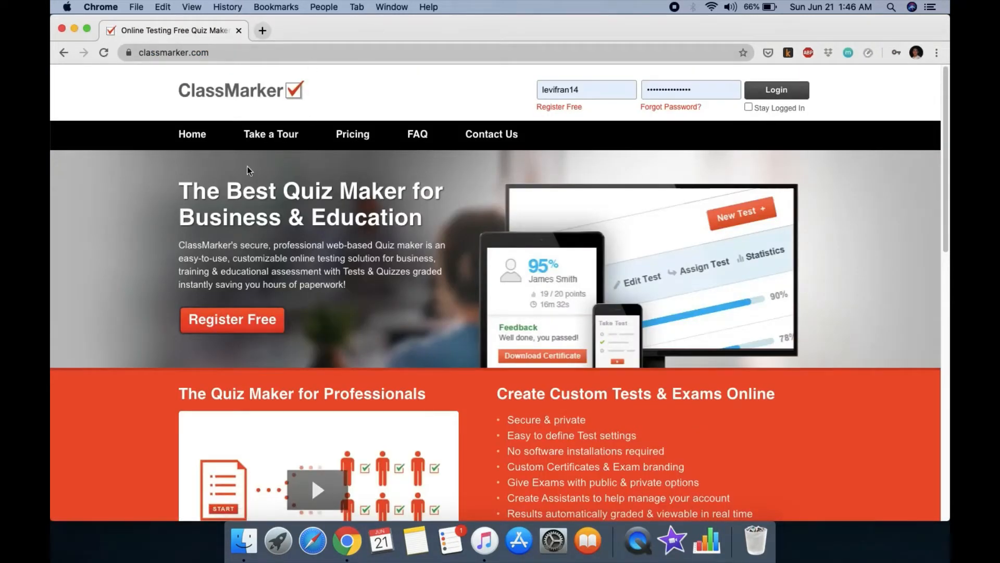
Step: Show ClassMarker's Education pricing and scroll to the Professional Plans table
{"action": "left_click", "coordinate": [362, 142]}
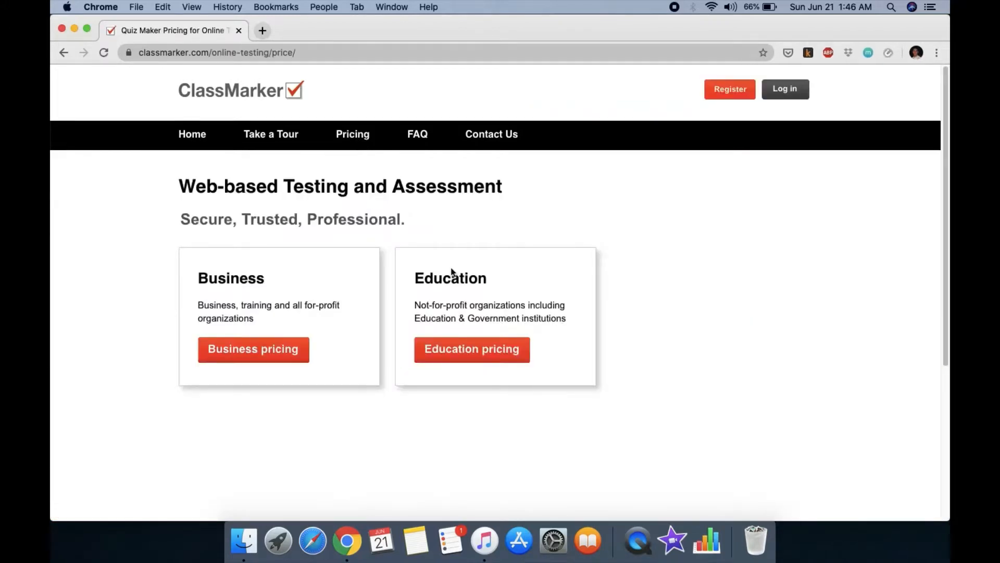
{"action": "left_click", "coordinate": [456, 352]}
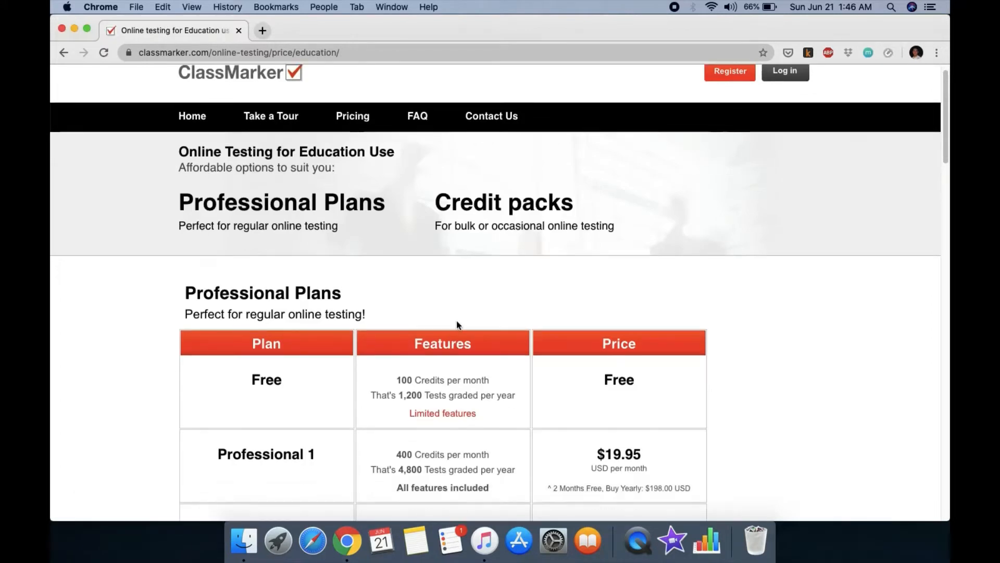
{"action": "scroll", "coordinate": [458, 327], "scroll_direction": "down", "scroll_amount": 3}
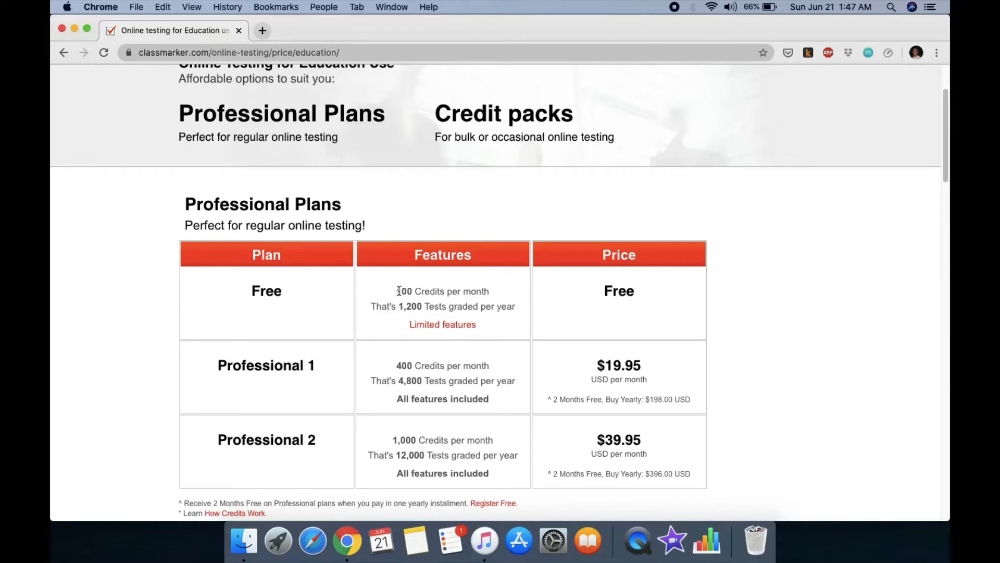
{"action": "left_click_drag", "start_coordinate": [399, 291], "coordinate": [484, 293]}
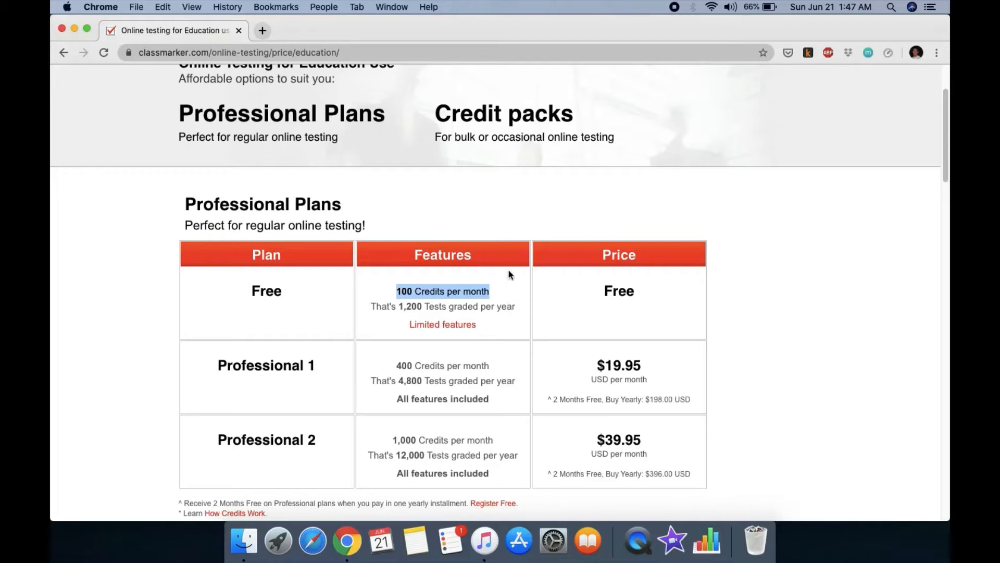
{"action": "left_click", "coordinate": [433, 308]}
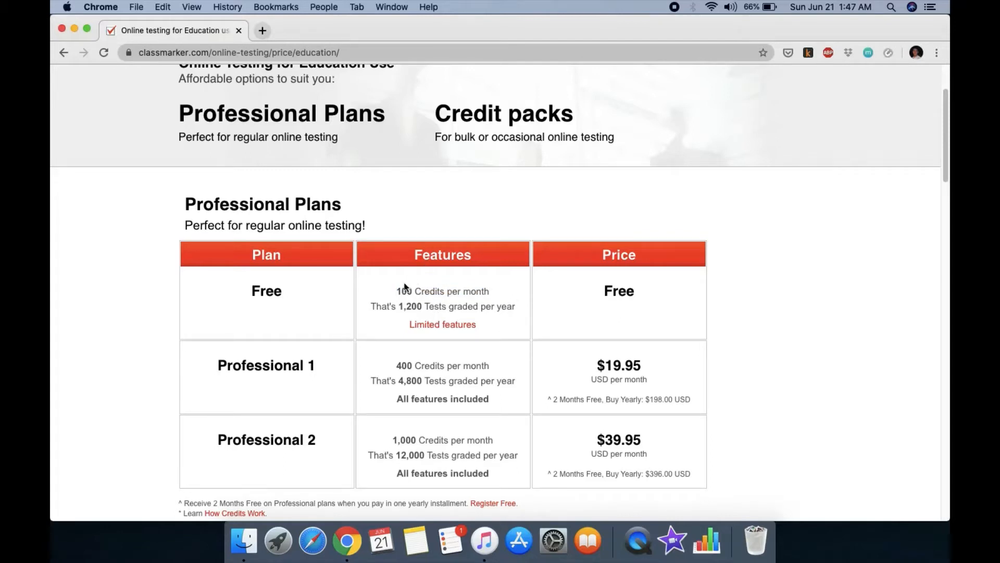
{"action": "mouse_move", "coordinate": [396, 291]}
{"action": "left_mouse_down"}
{"action": "mouse_move", "coordinate": [507, 295]}
{"action": "mouse_move", "coordinate": [392, 286]}
{"action": "left_mouse_up"}
{"action": "left_click", "coordinate": [499, 288]}
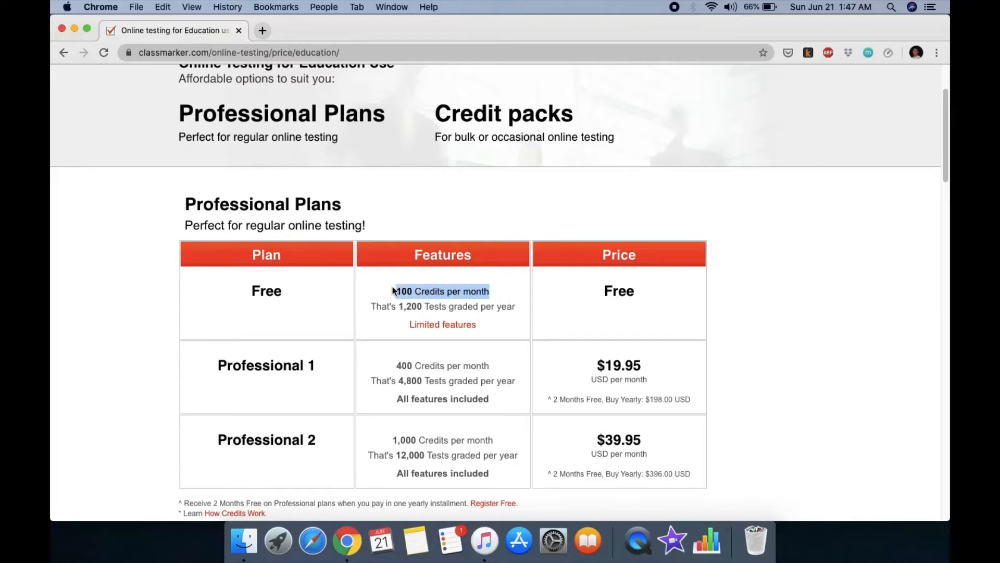
{"action": "left_click", "coordinate": [426, 301]}
{"action": "left_click_drag", "start_coordinate": [396, 290], "coordinate": [421, 295]}
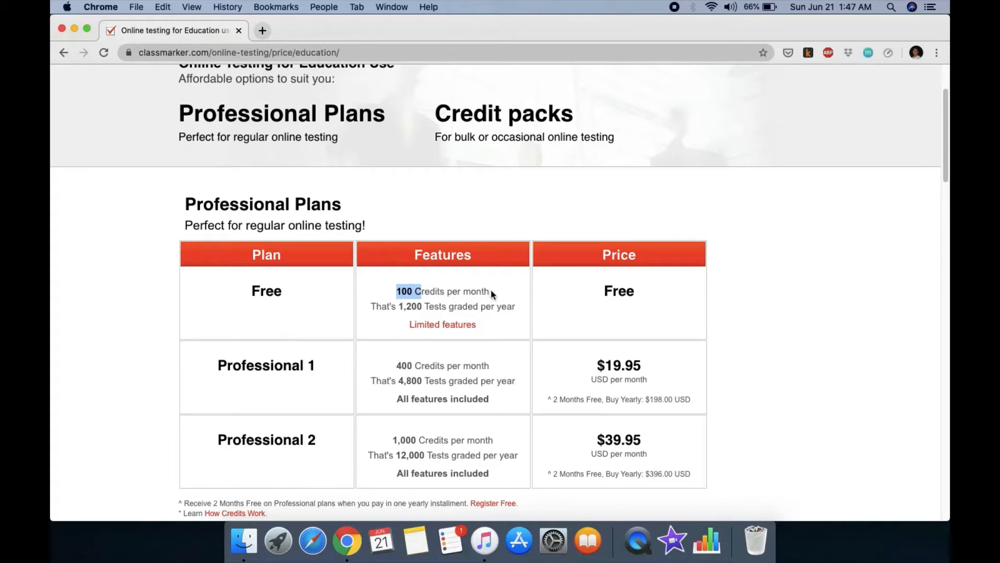
{"action": "left_click_drag", "start_coordinate": [491, 291], "coordinate": [395, 292]}
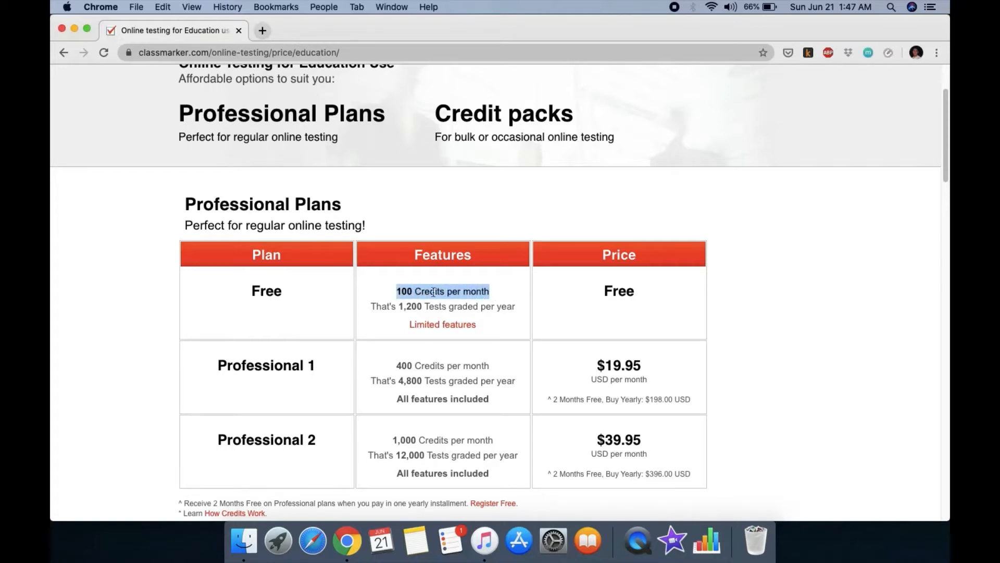
{"action": "left_click", "coordinate": [504, 297]}
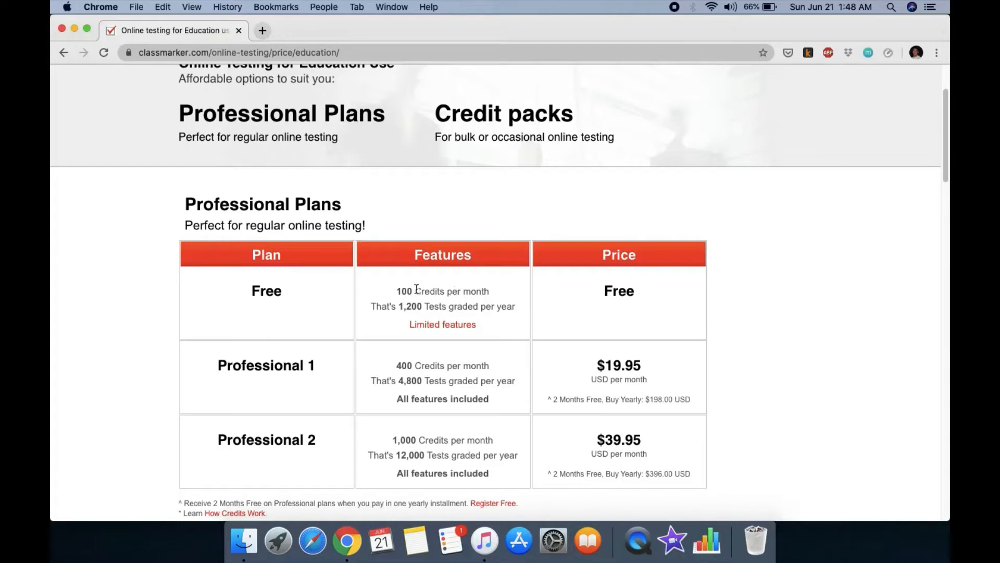
{"action": "left_click_drag", "start_coordinate": [395, 291], "coordinate": [497, 295]}
{"action": "left_click", "coordinate": [498, 294]}
{"action": "mouse_move", "coordinate": [396, 290]}
{"action": "left_mouse_down"}
{"action": "mouse_move", "coordinate": [512, 299]}
{"action": "mouse_move", "coordinate": [390, 295]}
{"action": "left_mouse_up"}
{"action": "left_click", "coordinate": [512, 297]}
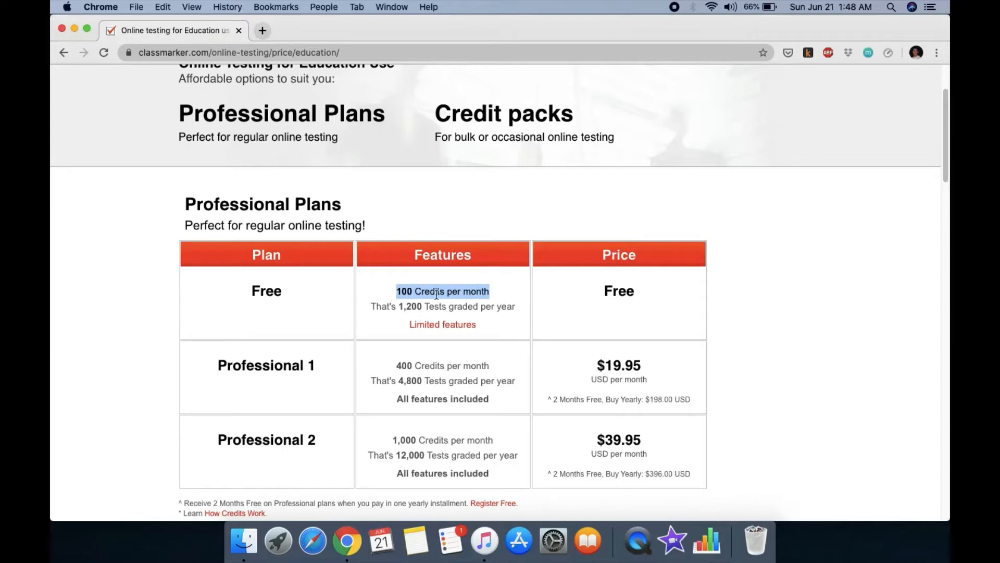
{"action": "left_click", "coordinate": [498, 288]}
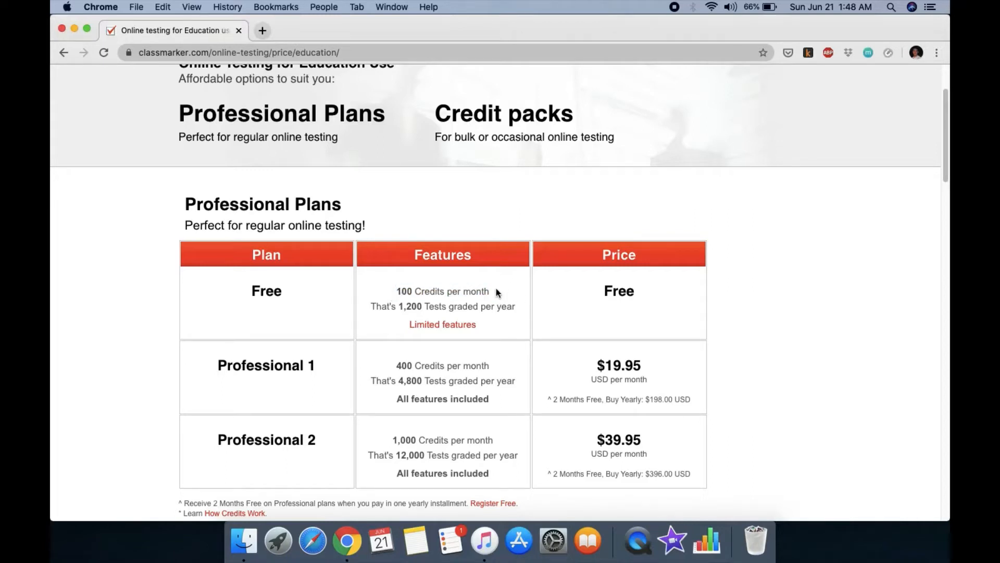
Step: Scroll through the pricing page, then open the free Register page from the header
{"action": "scroll", "coordinate": [496, 290], "scroll_direction": "up", "scroll_amount": 1}
{"action": "scroll", "coordinate": [497, 292], "scroll_direction": "up", "scroll_amount": 1}
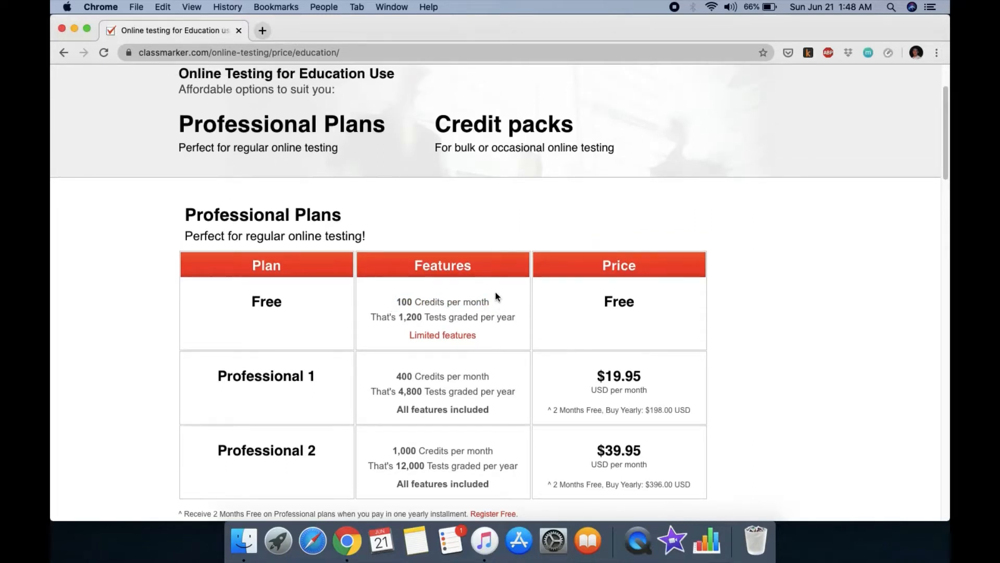
{"action": "scroll", "coordinate": [496, 295], "scroll_direction": "up", "scroll_amount": 5}
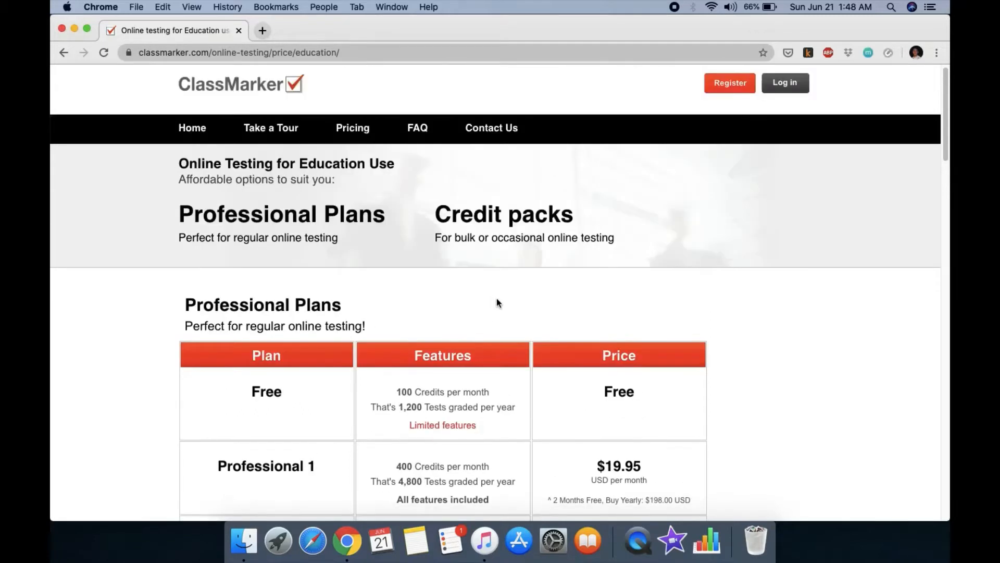
{"action": "scroll", "coordinate": [497, 298], "scroll_direction": "up", "scroll_amount": 1}
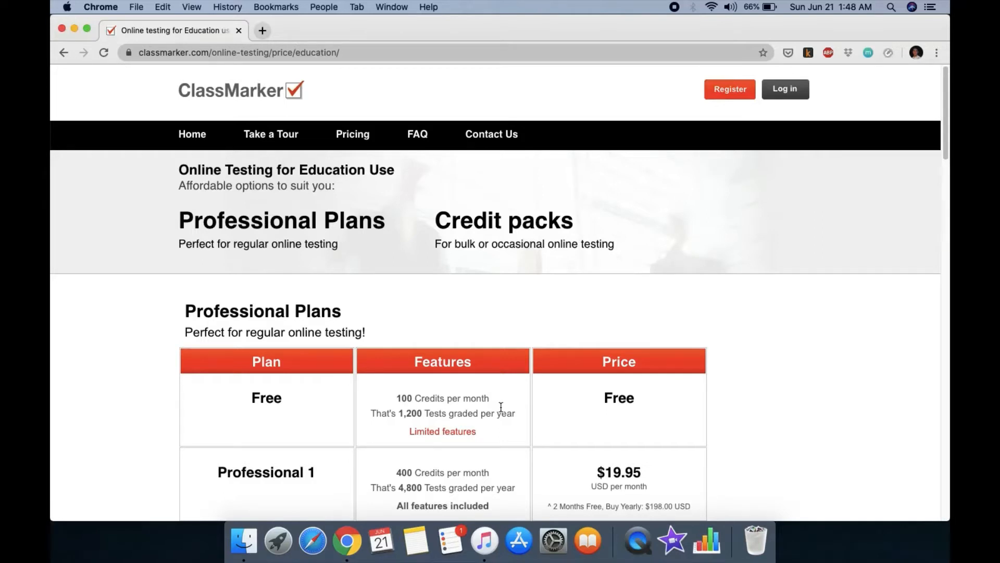
{"action": "scroll", "coordinate": [500, 407], "scroll_direction": "down", "scroll_amount": 1}
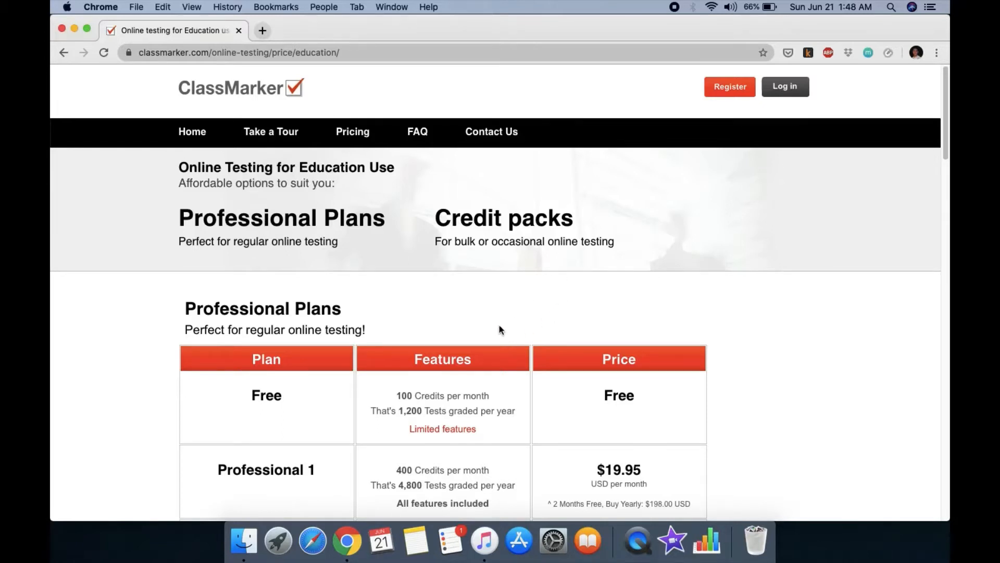
{"action": "scroll", "coordinate": [499, 329], "scroll_direction": "down", "scroll_amount": 1}
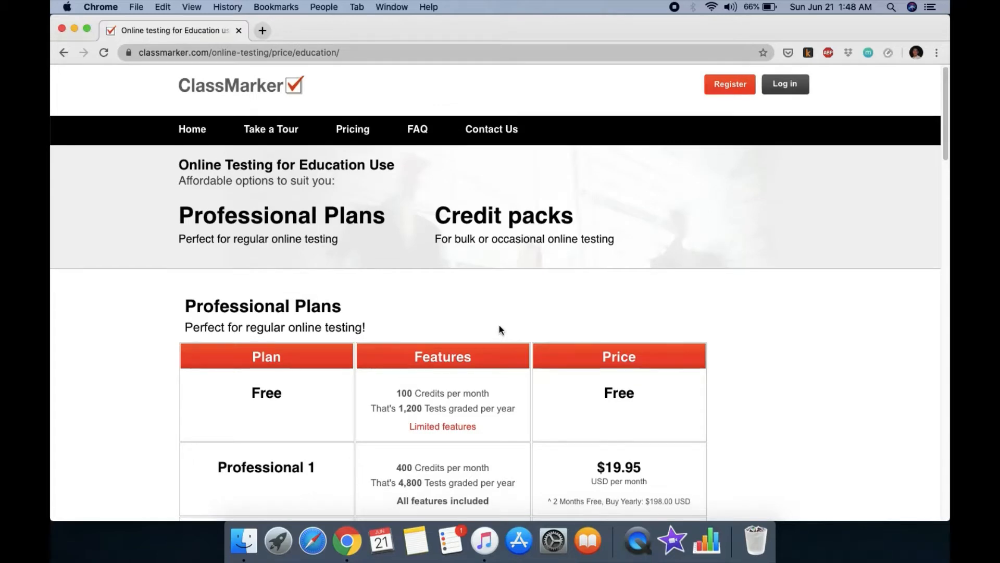
{"action": "scroll", "coordinate": [500, 329], "scroll_direction": "down", "scroll_amount": 1}
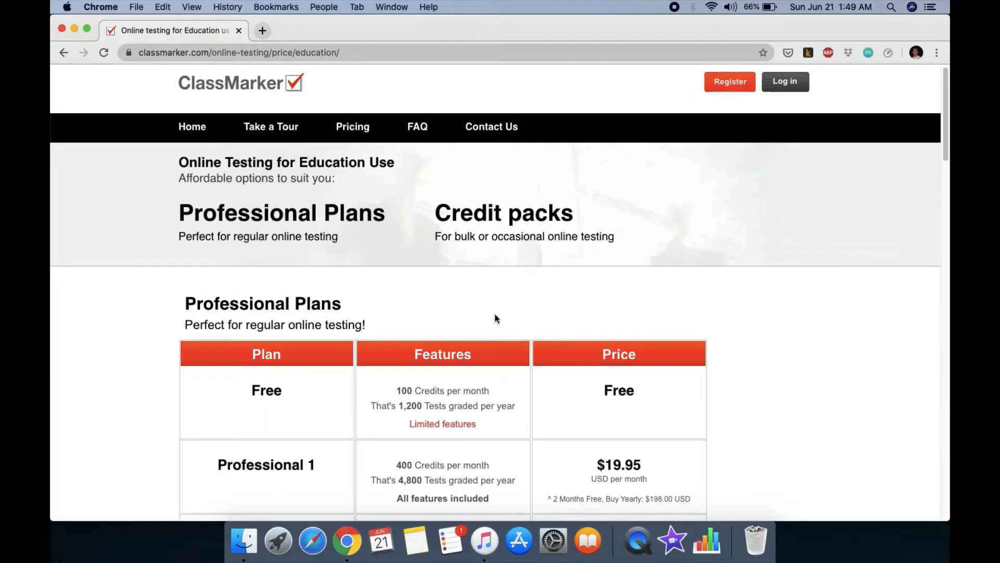
{"action": "scroll", "coordinate": [495, 312], "scroll_direction": "down", "scroll_amount": 1}
{"action": "scroll", "coordinate": [500, 307], "scroll_direction": "down", "scroll_amount": 2}
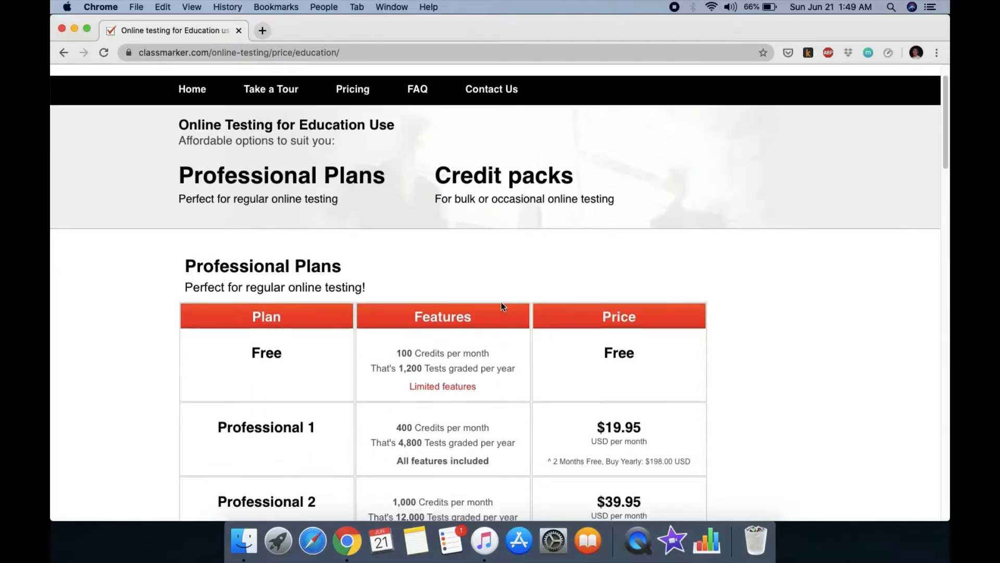
{"action": "scroll", "coordinate": [500, 307], "scroll_direction": "up", "scroll_amount": 3}
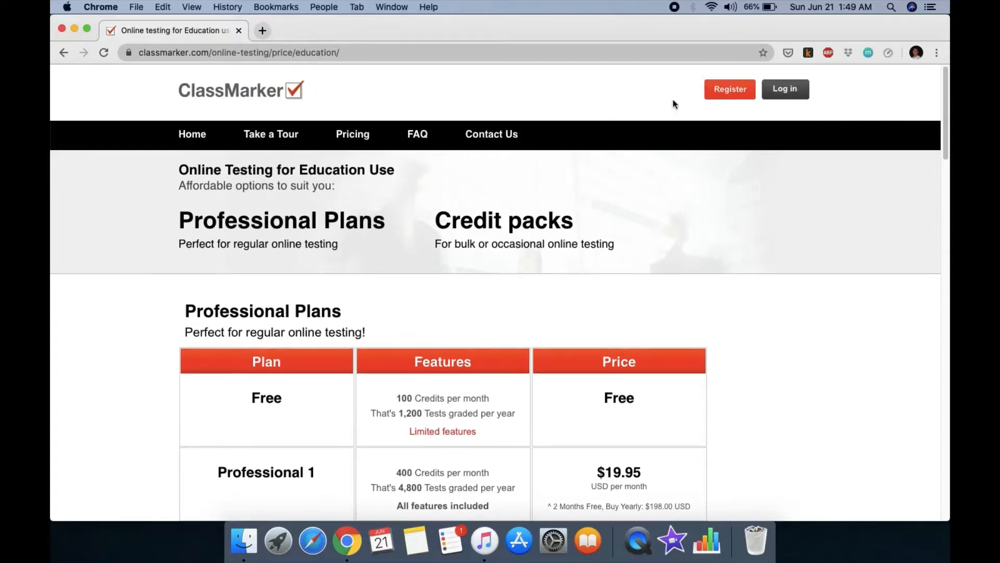
{"action": "left_click", "coordinate": [732, 93]}
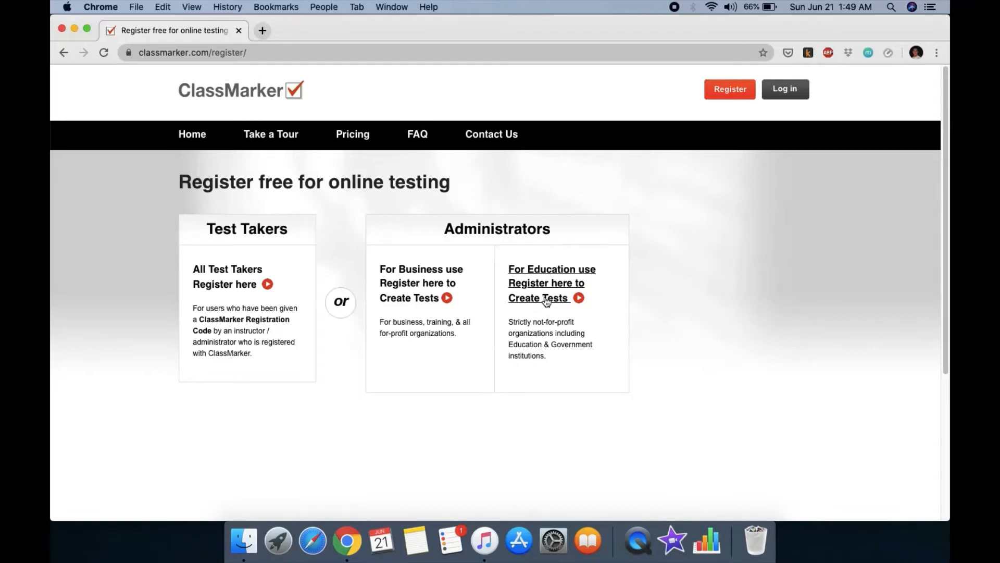
Step: Log in with the autofilled credentials to reach the account Dashboard
{"action": "left_click", "coordinate": [795, 98]}
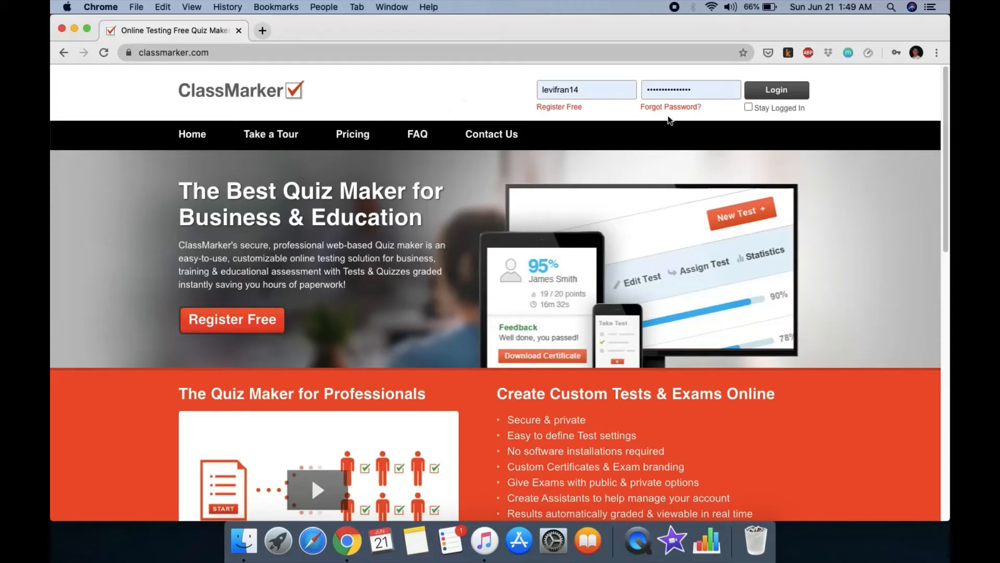
{"action": "left_click", "coordinate": [777, 91]}
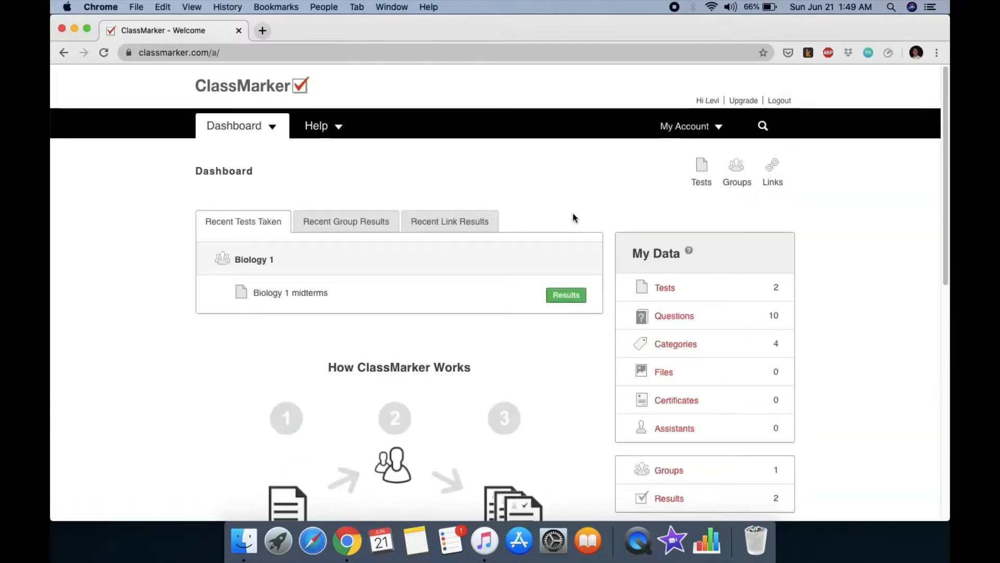
{"action": "scroll", "coordinate": [469, 183], "scroll_direction": "down", "scroll_amount": 10}
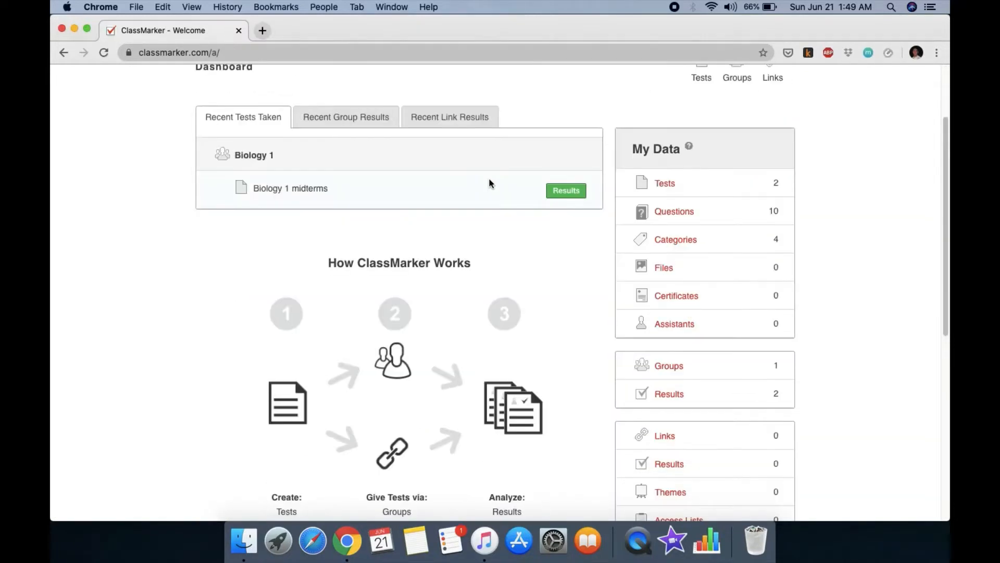
{"action": "scroll", "coordinate": [490, 188], "scroll_direction": "up", "scroll_amount": 10}
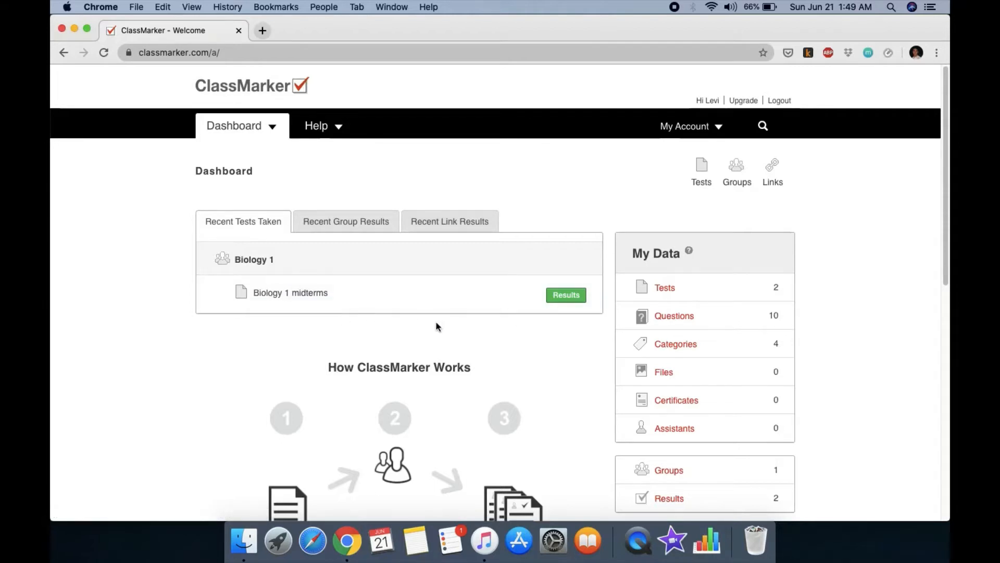
Step: View the Biology 1 midterms results, then return to the Dashboard and open Groups
{"action": "left_click", "coordinate": [555, 298]}
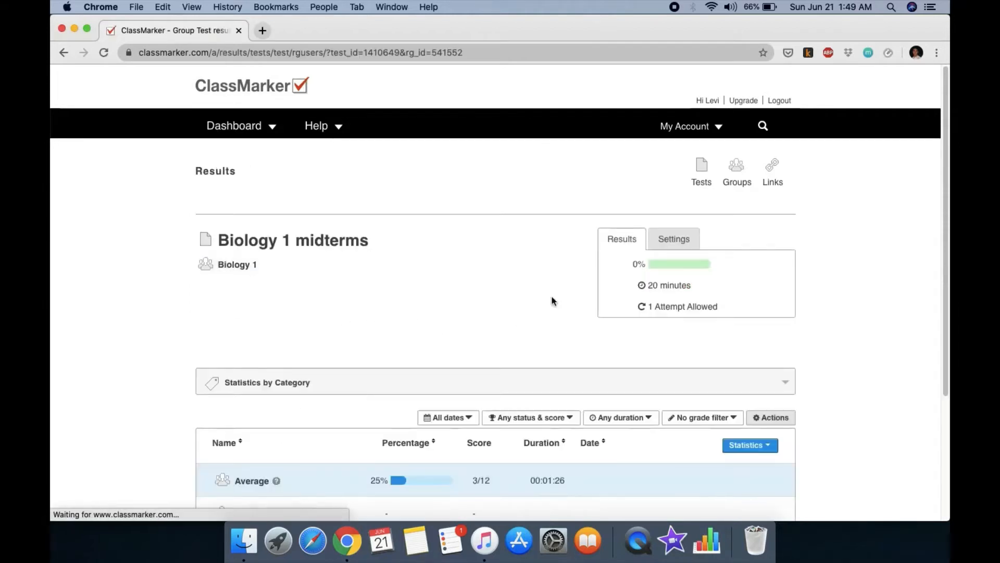
{"action": "scroll", "coordinate": [520, 319], "scroll_direction": "down", "scroll_amount": 3}
{"action": "scroll", "coordinate": [392, 363], "scroll_direction": "down", "scroll_amount": 1}
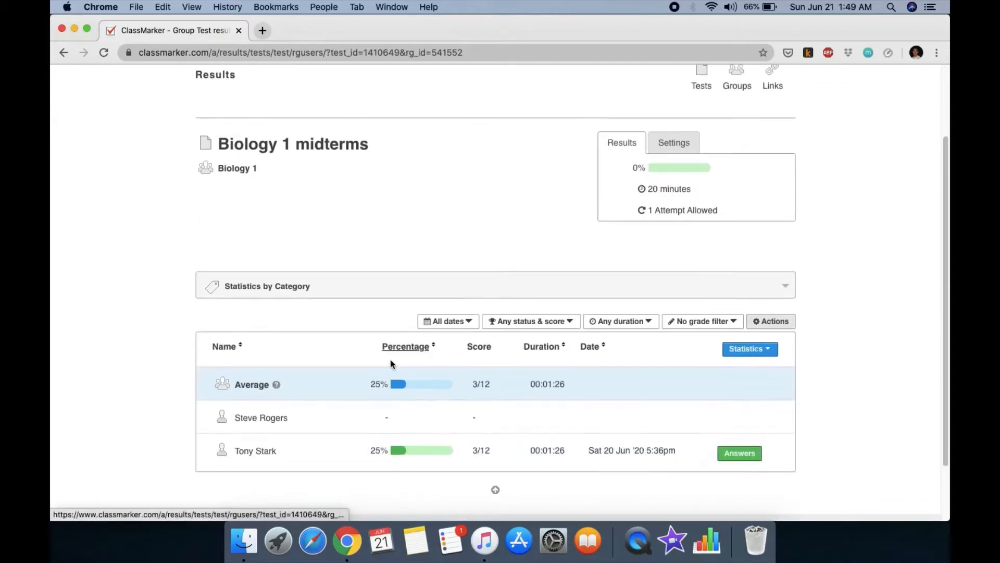
{"action": "left_click", "coordinate": [68, 57]}
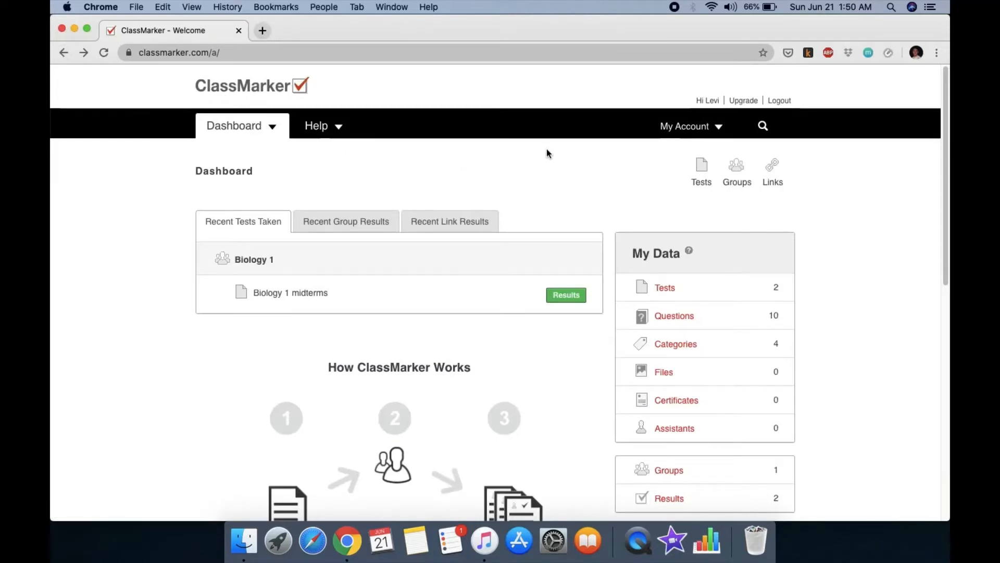
{"action": "left_click", "coordinate": [738, 185]}
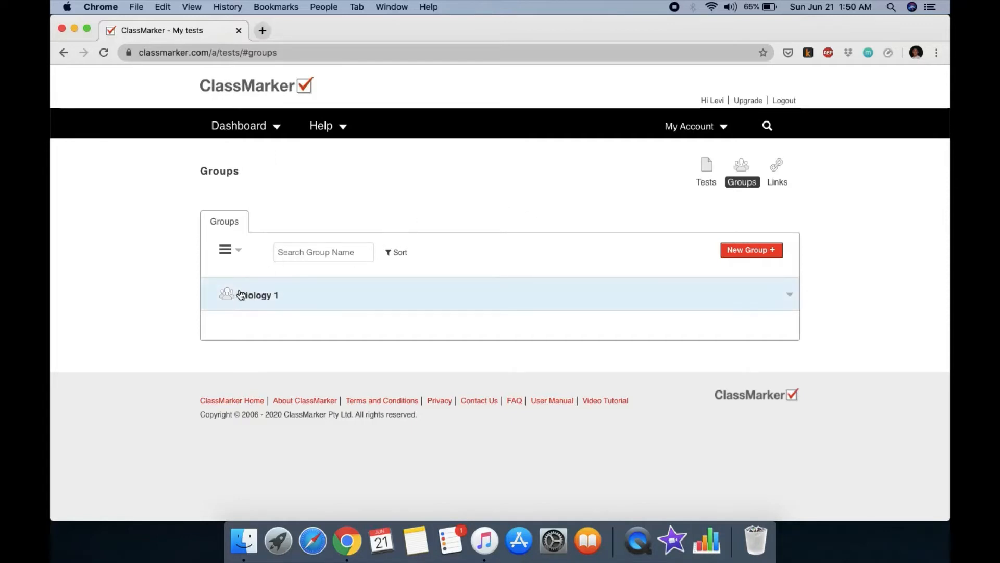
Step: Create a group named 'Biology 2' and return to the Groups list
{"action": "left_click", "coordinate": [751, 250]}
{"action": "left_click", "coordinate": [368, 241]}
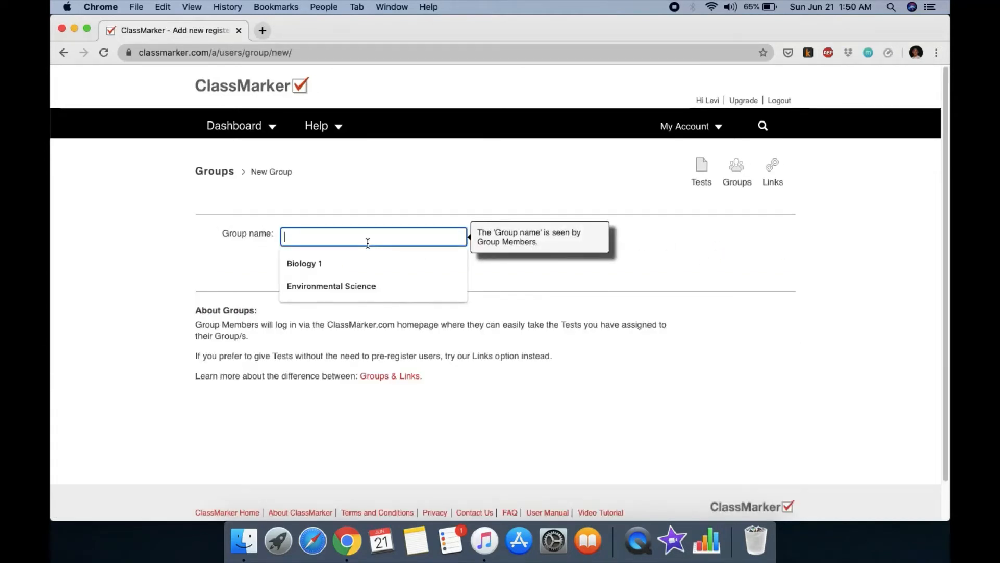
{"action": "type", "text": "Biolo"}
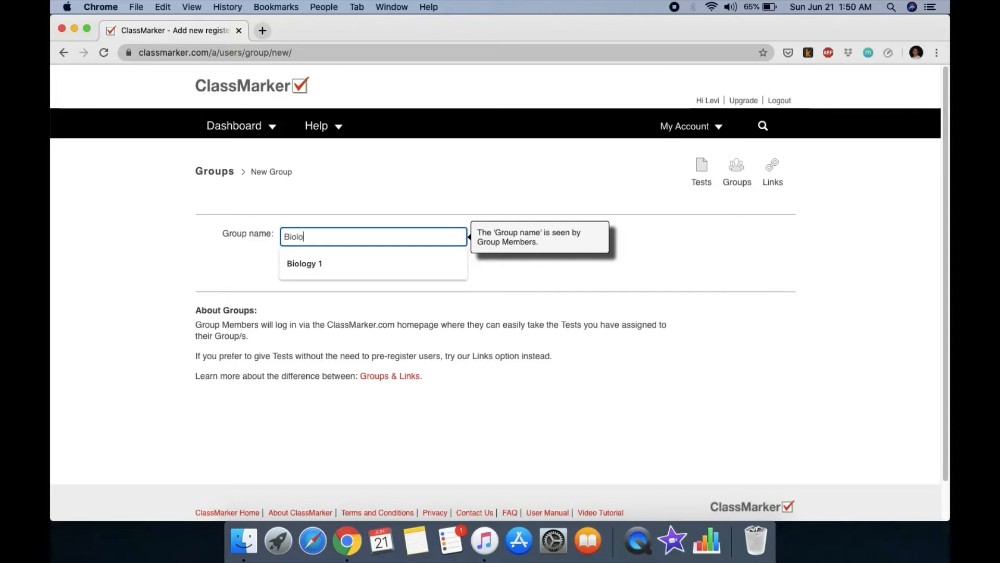
{"action": "type", "text": "gy 2"}
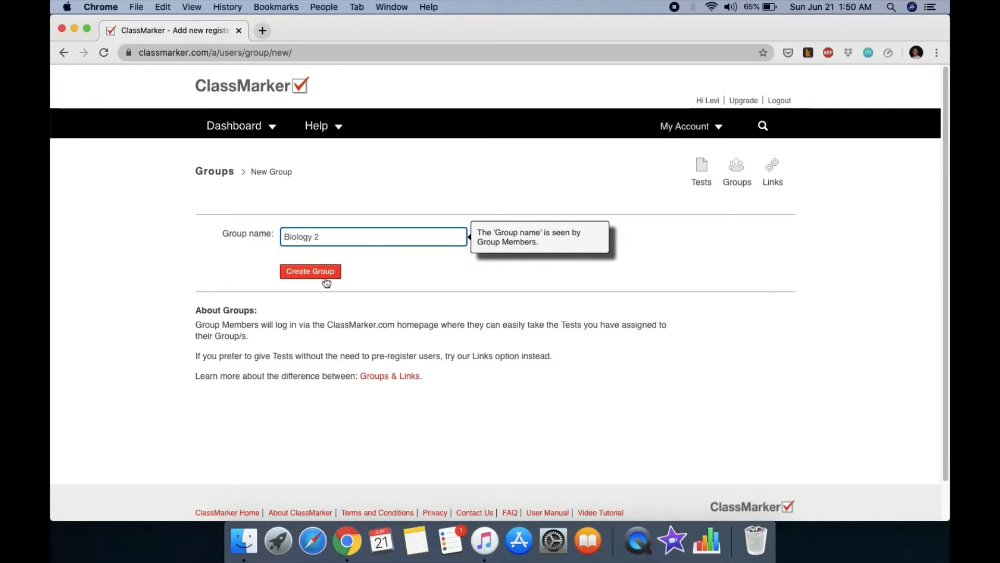
{"action": "left_click", "coordinate": [304, 275]}
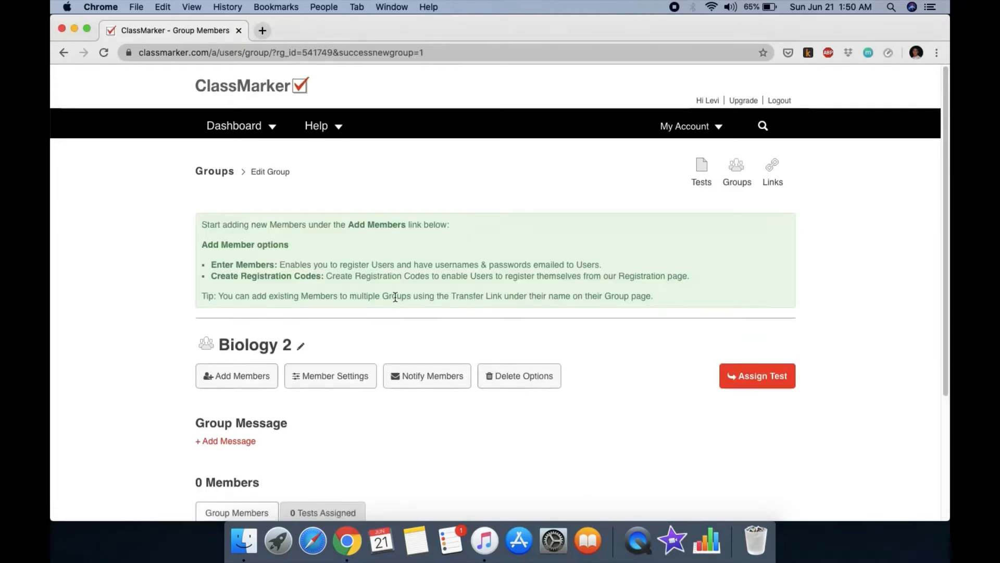
{"action": "scroll", "coordinate": [468, 304], "scroll_direction": "down", "scroll_amount": 2}
{"action": "scroll", "coordinate": [468, 305], "scroll_direction": "up", "scroll_amount": 2}
{"action": "left_click", "coordinate": [736, 171]}
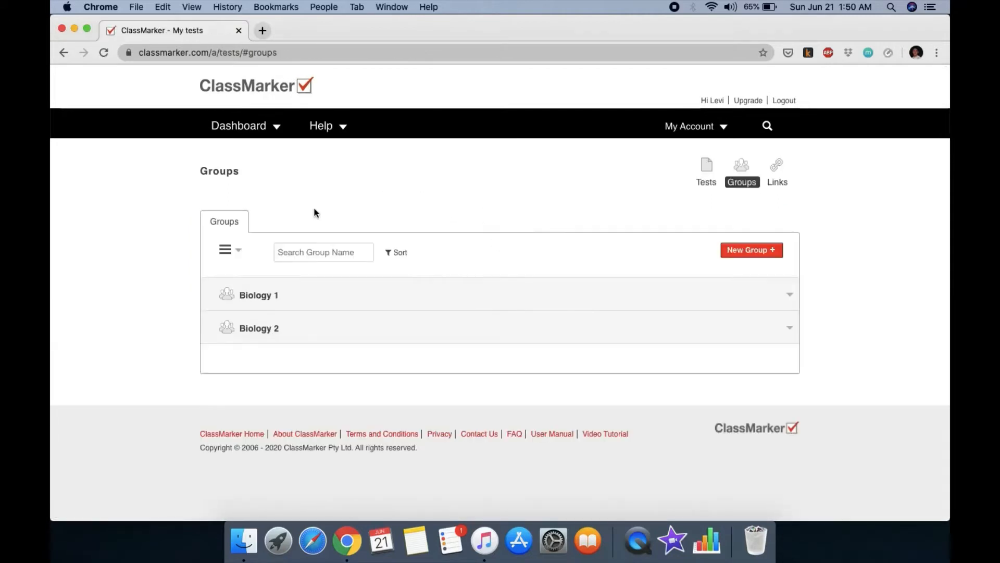
Step: Expand the Biology 1 row and open its Edit Group page to view members
{"action": "left_click", "coordinate": [271, 298]}
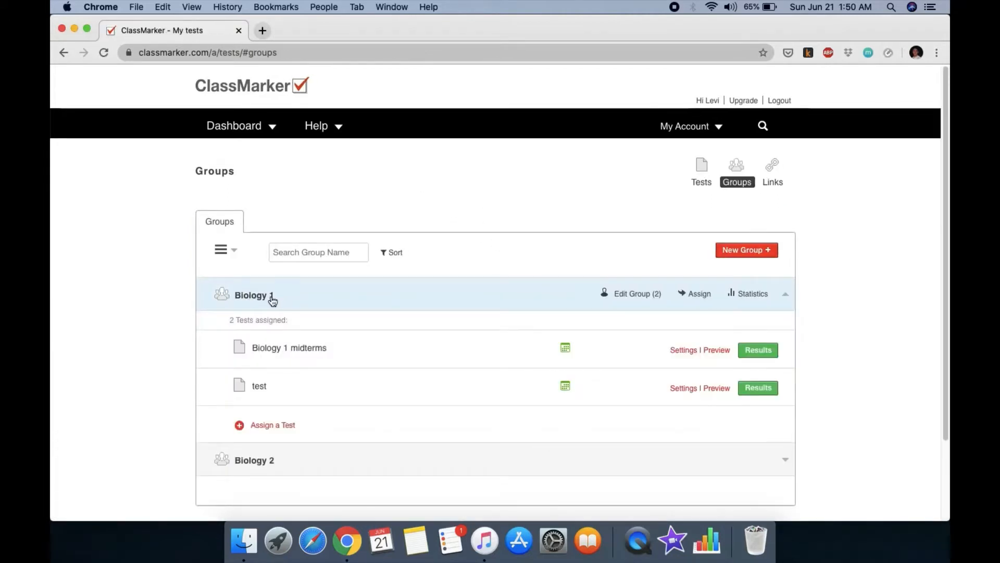
{"action": "left_click", "coordinate": [636, 295]}
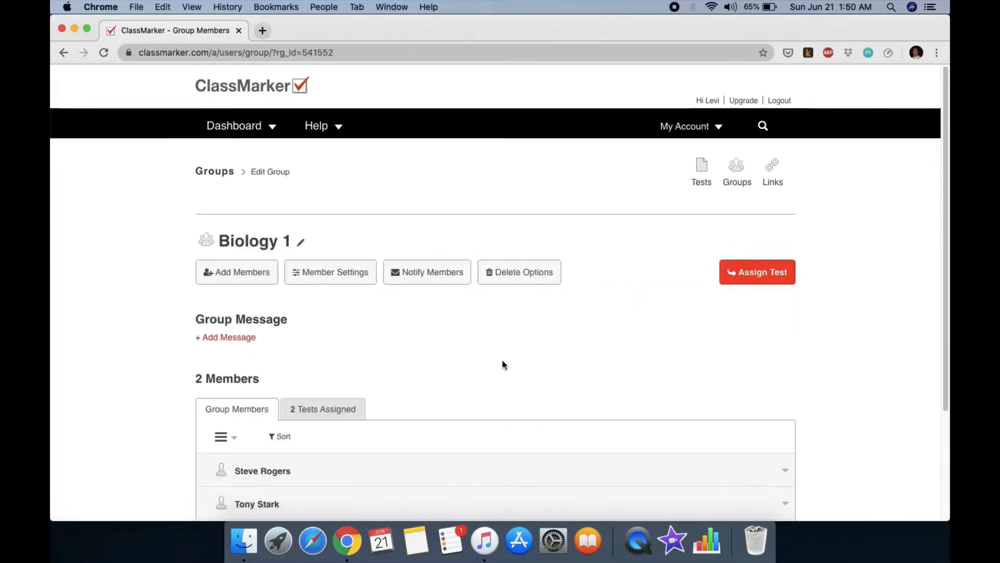
{"action": "scroll", "coordinate": [438, 348], "scroll_direction": "down", "scroll_amount": 4}
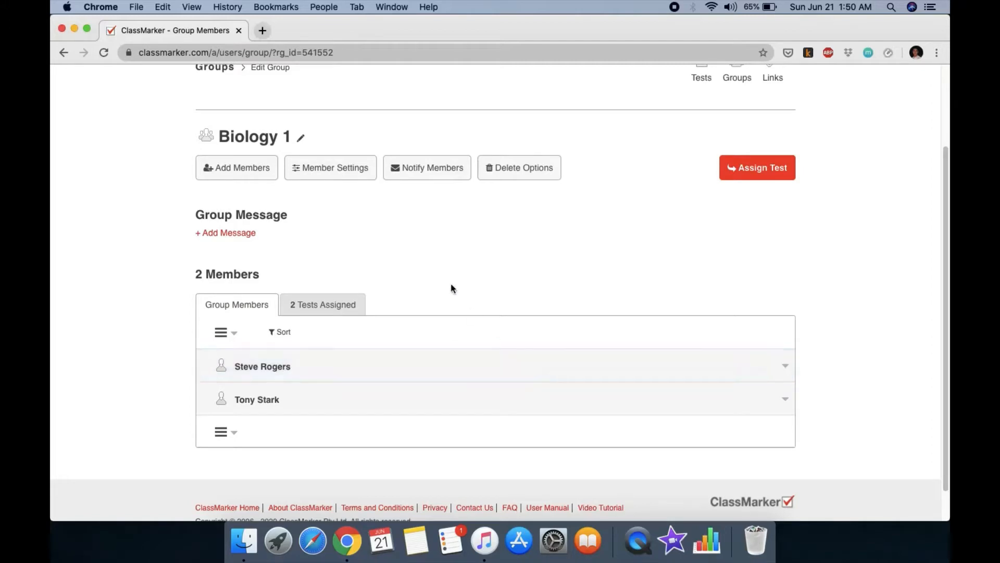
{"action": "scroll", "coordinate": [473, 281], "scroll_direction": "down", "scroll_amount": 1}
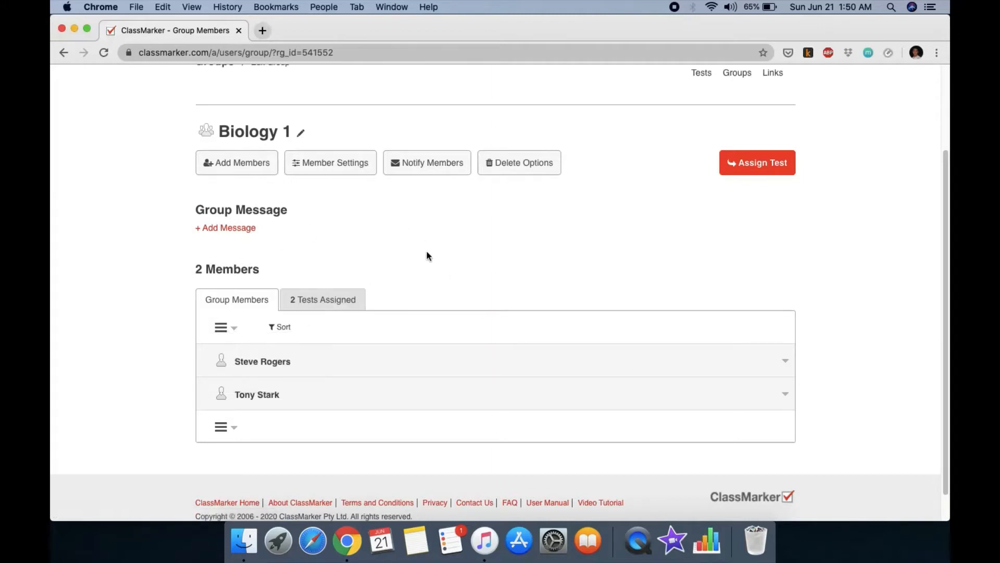
{"action": "scroll", "coordinate": [426, 251], "scroll_direction": "down", "scroll_amount": 1}
{"action": "scroll", "coordinate": [427, 256], "scroll_direction": "down", "scroll_amount": 1}
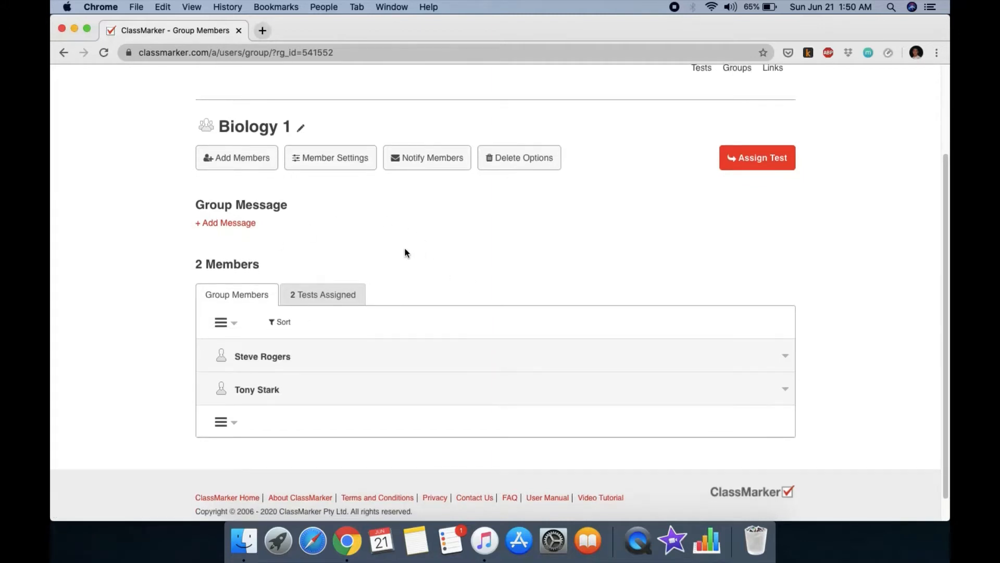
Step: Choose Register Now for adding members, with Name Order 'Last name, First name, email'
{"action": "left_click", "coordinate": [249, 164]}
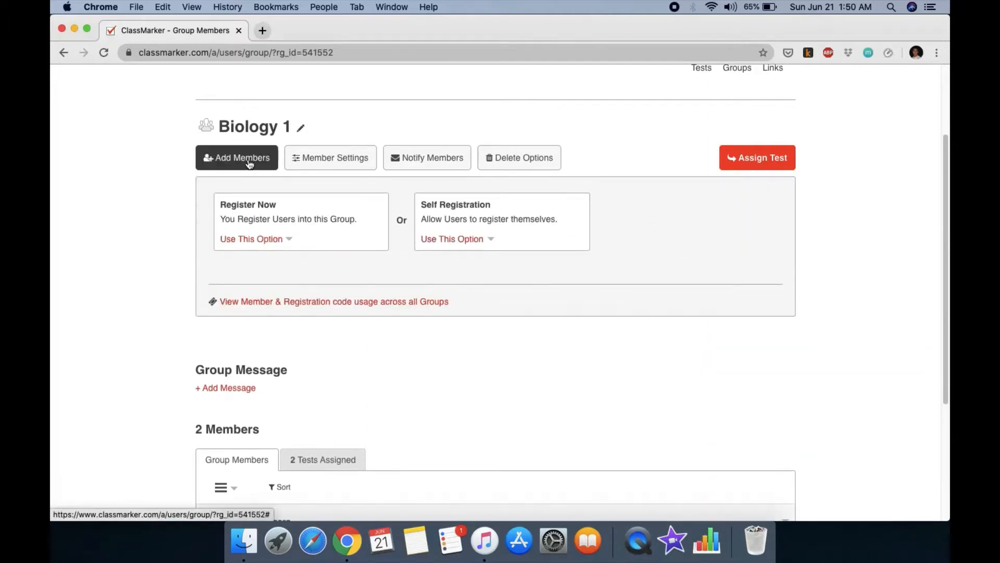
{"action": "left_click", "coordinate": [280, 243]}
{"action": "scroll", "coordinate": [358, 348], "scroll_direction": "down", "scroll_amount": 1}
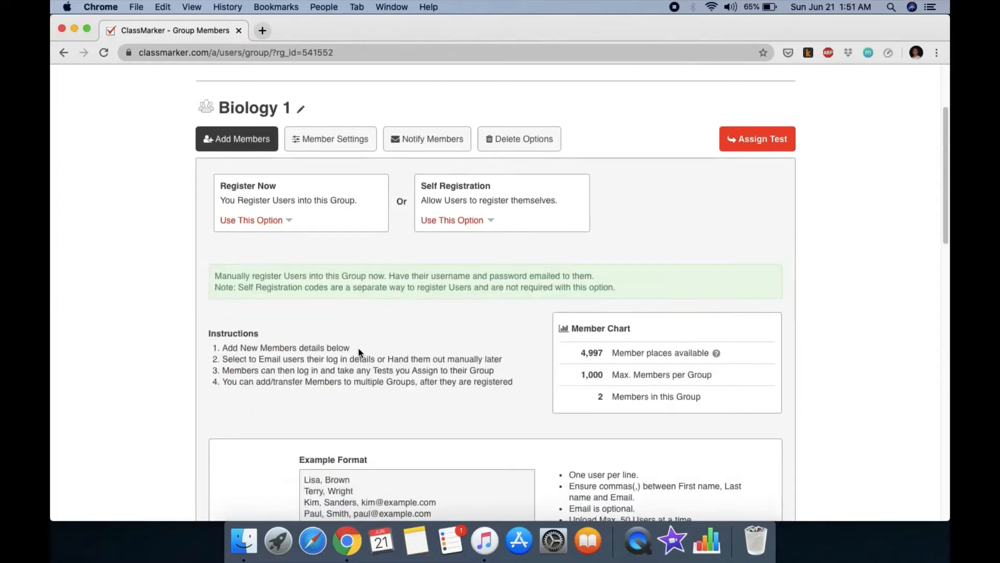
{"action": "scroll", "coordinate": [358, 348], "scroll_direction": "down", "scroll_amount": 5}
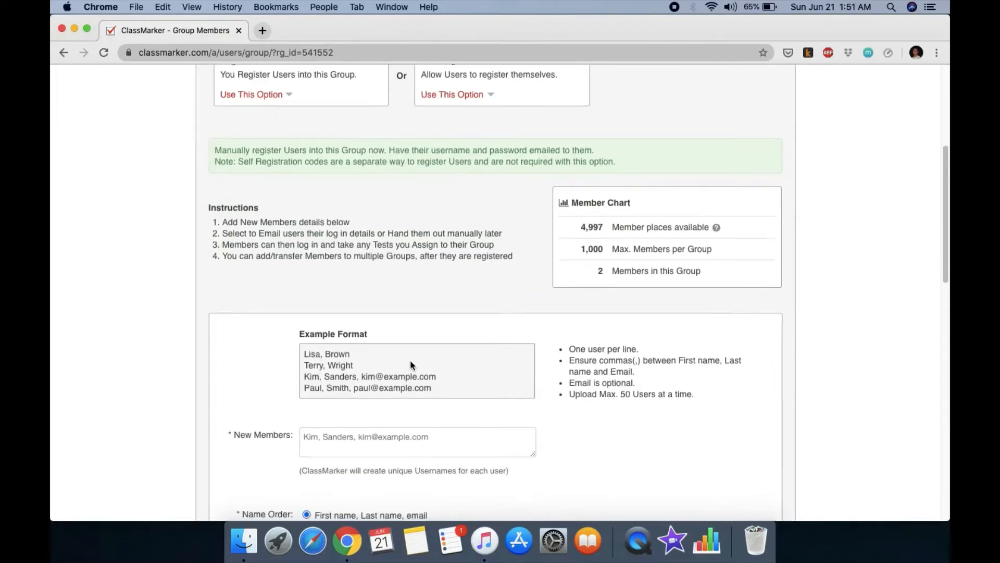
{"action": "scroll", "coordinate": [410, 360], "scroll_direction": "down", "scroll_amount": 1}
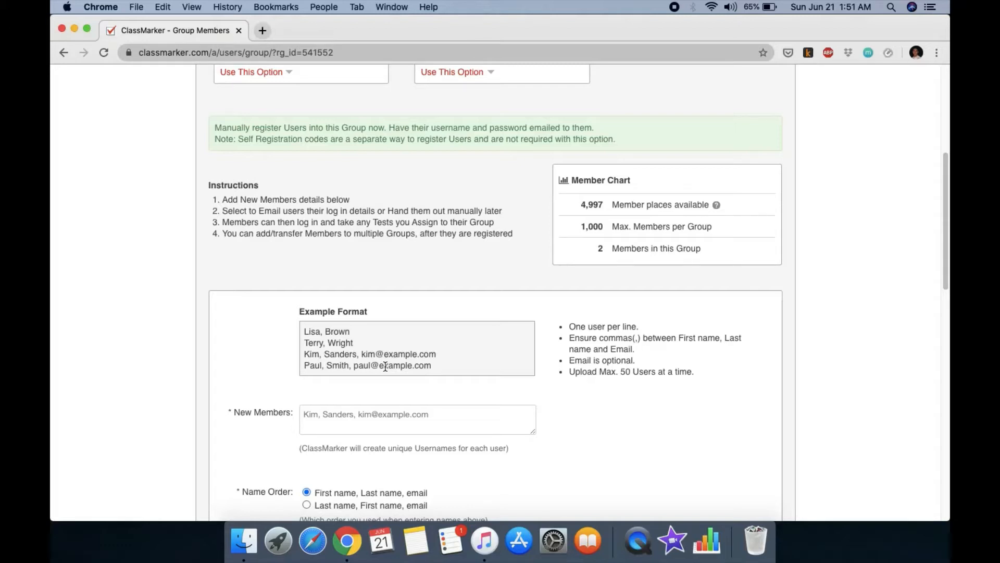
{"action": "scroll", "coordinate": [393, 401], "scroll_direction": "down", "scroll_amount": 3}
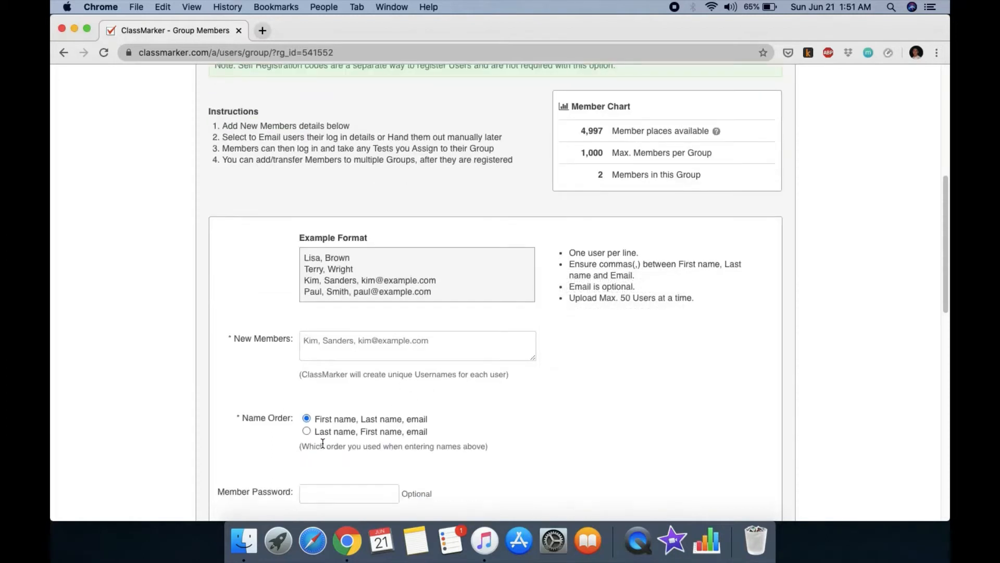
{"action": "left_click", "coordinate": [307, 431]}
{"action": "scroll", "coordinate": [375, 358], "scroll_direction": "down", "scroll_amount": 1}
{"action": "scroll", "coordinate": [374, 358], "scroll_direction": "down", "scroll_amount": 1}
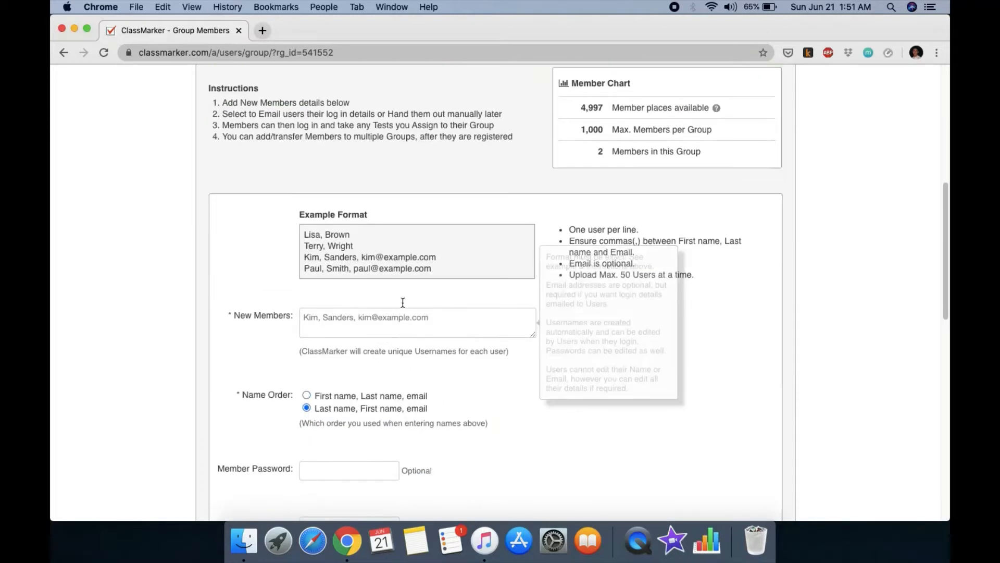
{"action": "left_click", "coordinate": [335, 317]}
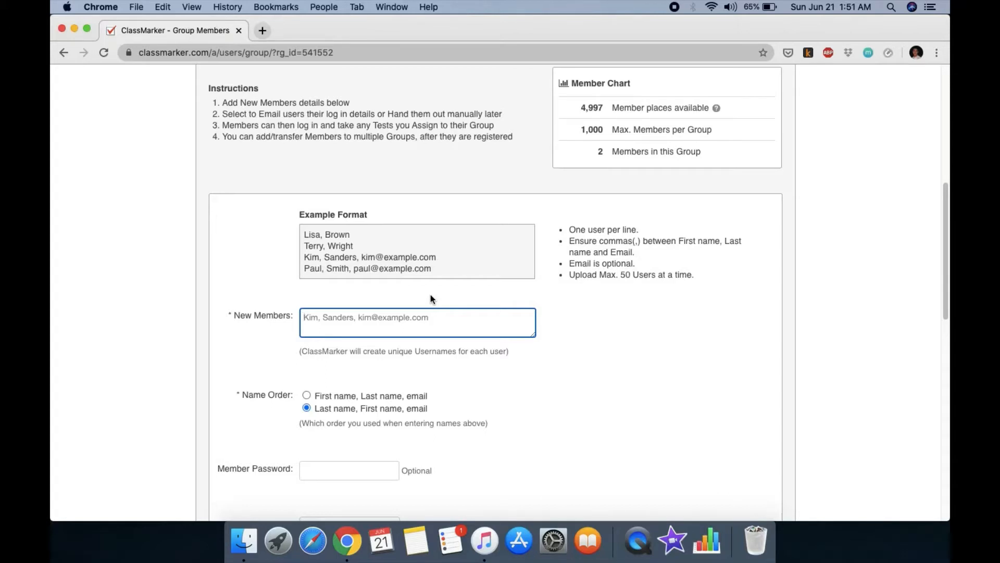
Step: Enter one member's last name, first name and e-mail address, correcting a typo
{"action": "type", "text": "Odinson"}
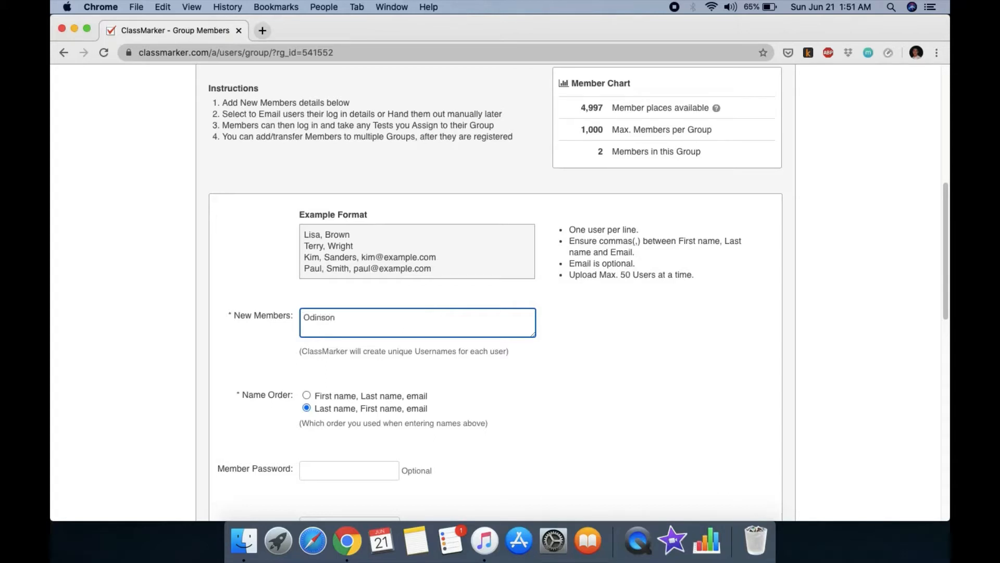
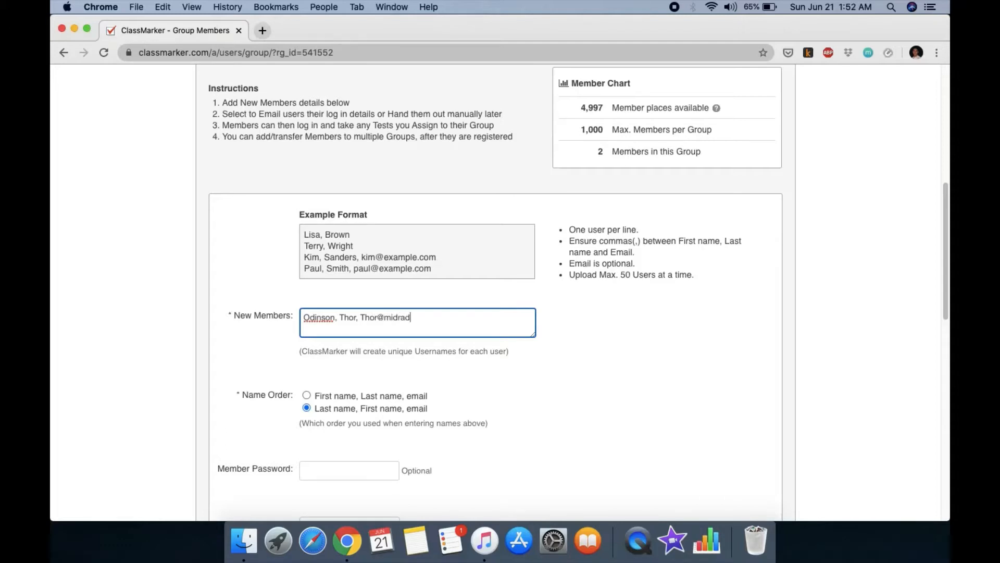
{"action": "scroll", "coordinate": [542, 370], "scroll_direction": "down", "scroll_amount": 2}
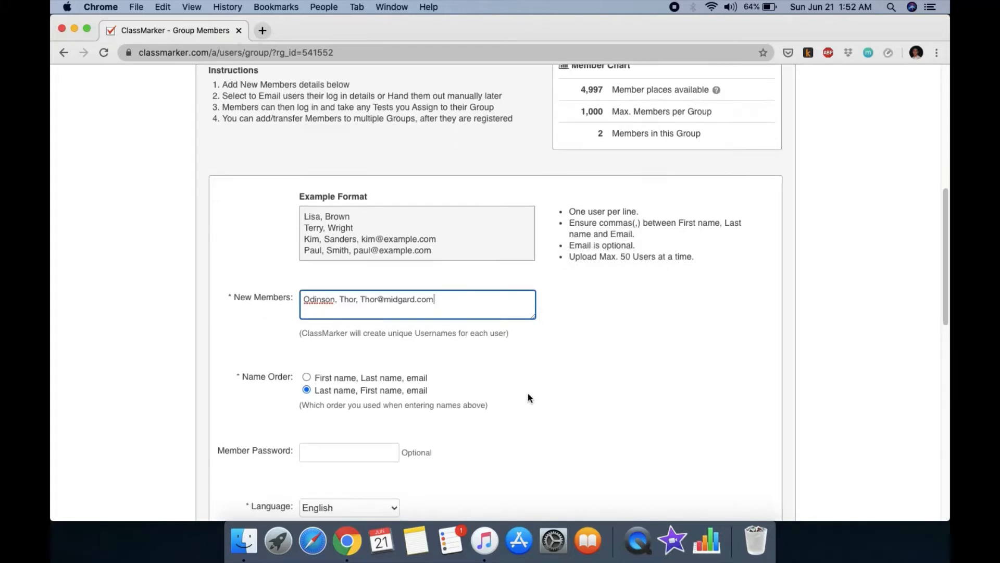
{"action": "scroll", "coordinate": [506, 384], "scroll_direction": "down", "scroll_amount": 4}
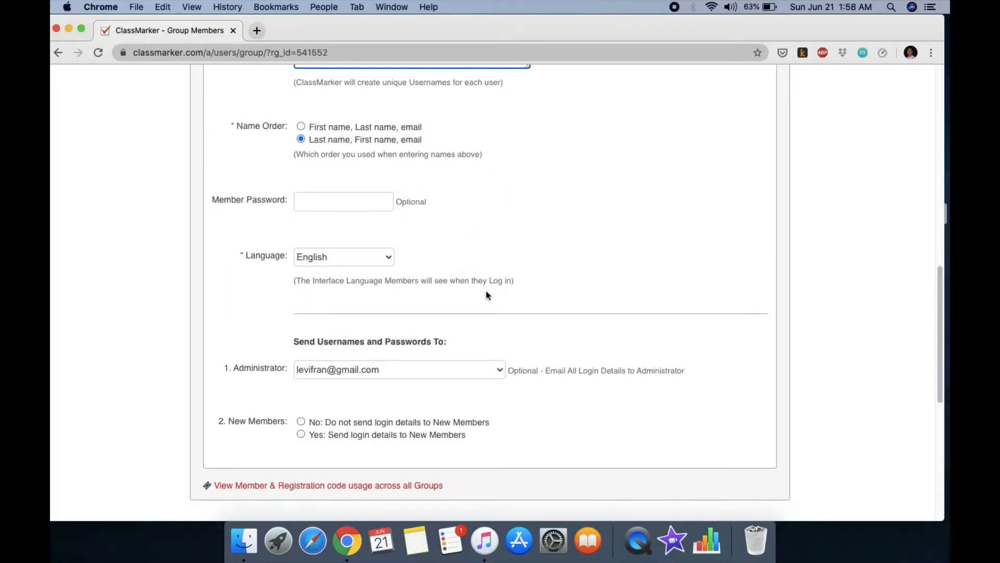
Step: Set the form to e-mail login details to the new members
{"action": "left_click", "coordinate": [301, 435]}
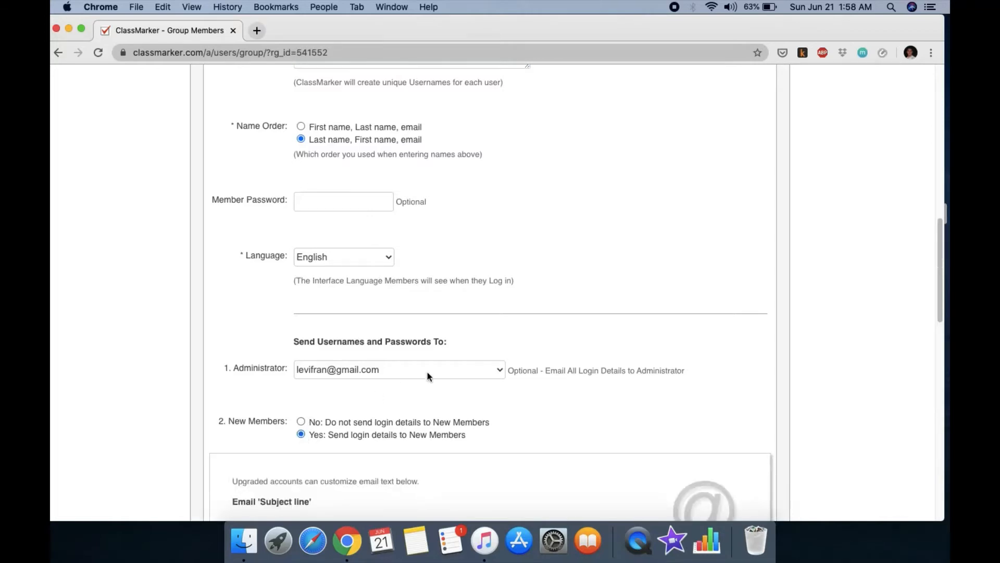
{"action": "scroll", "coordinate": [474, 378], "scroll_direction": "down", "scroll_amount": 5}
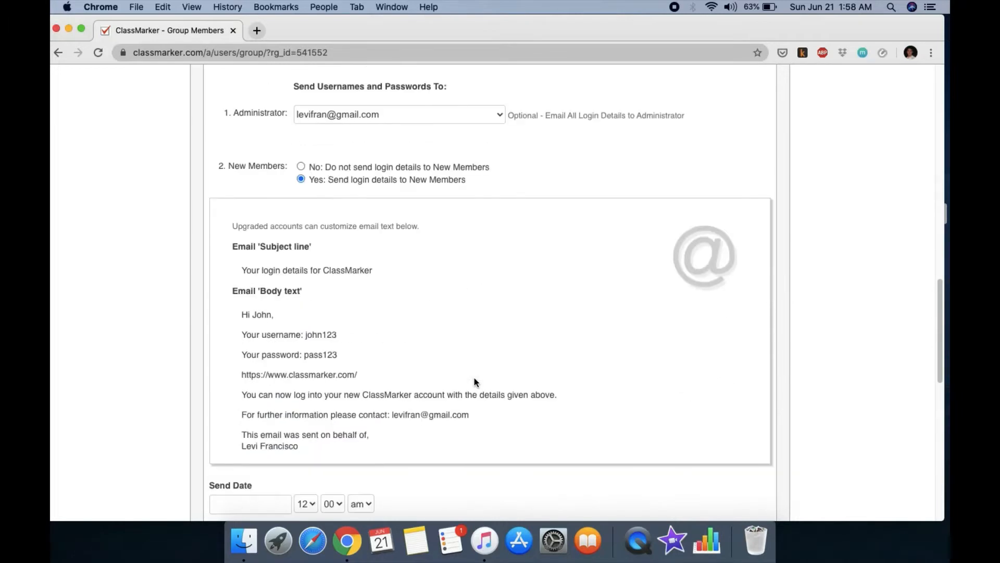
{"action": "scroll", "coordinate": [474, 379], "scroll_direction": "down", "scroll_amount": 3}
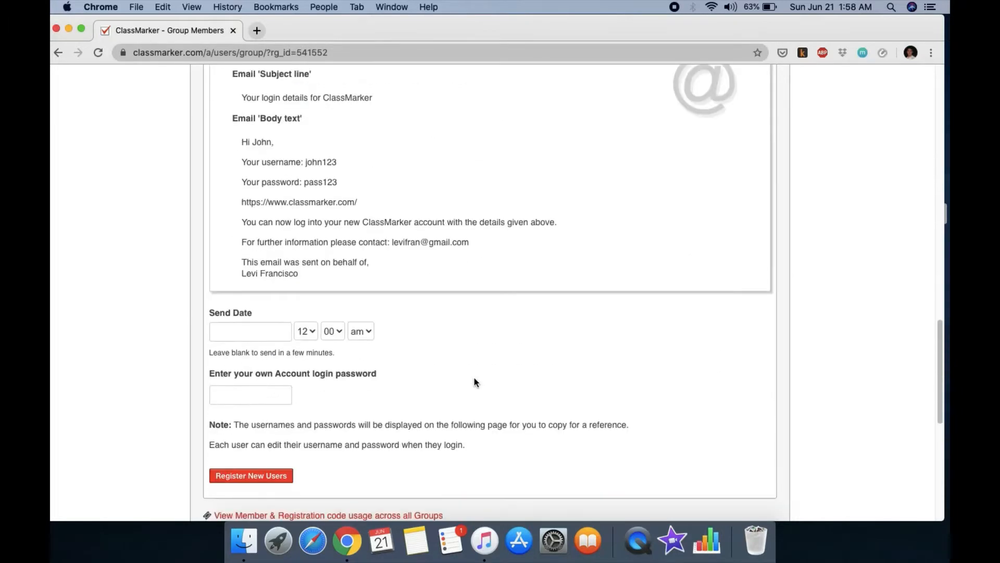
{"action": "scroll", "coordinate": [447, 336], "scroll_direction": "down", "scroll_amount": 1}
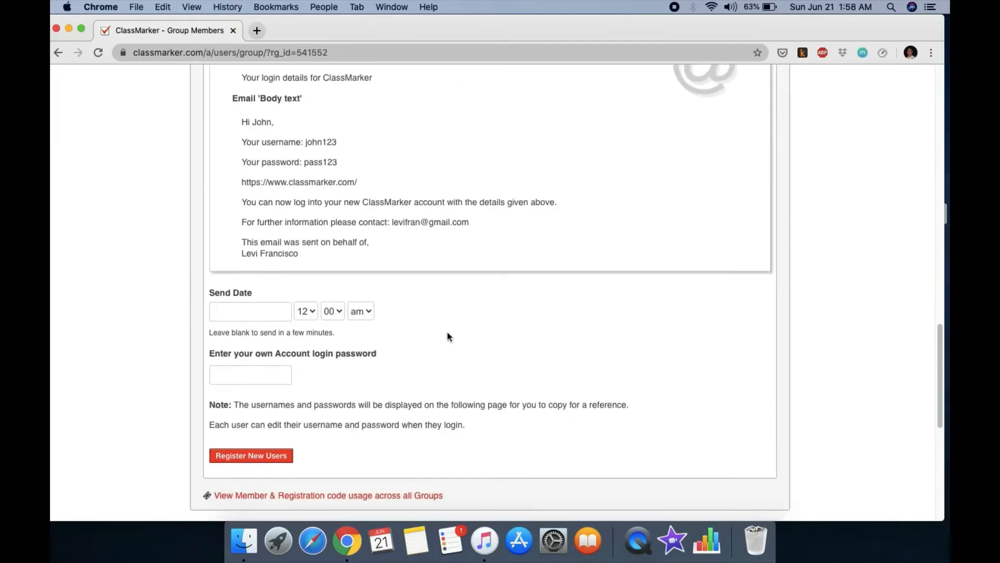
Step: Bring up the browser's saved-password options on the account login password field
{"action": "left_click", "coordinate": [255, 375]}
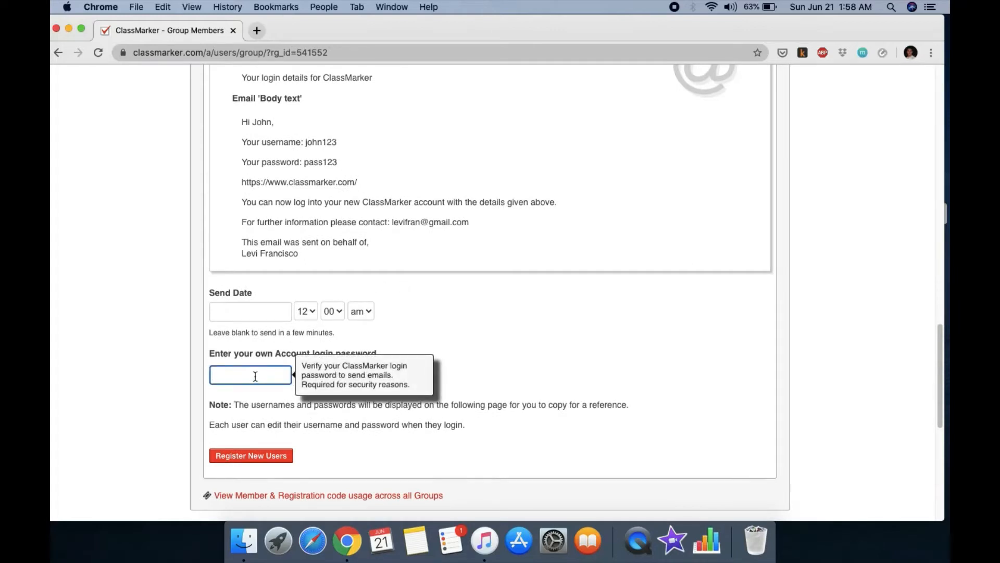
{"action": "scroll", "coordinate": [263, 364], "scroll_direction": "down", "scroll_amount": 1}
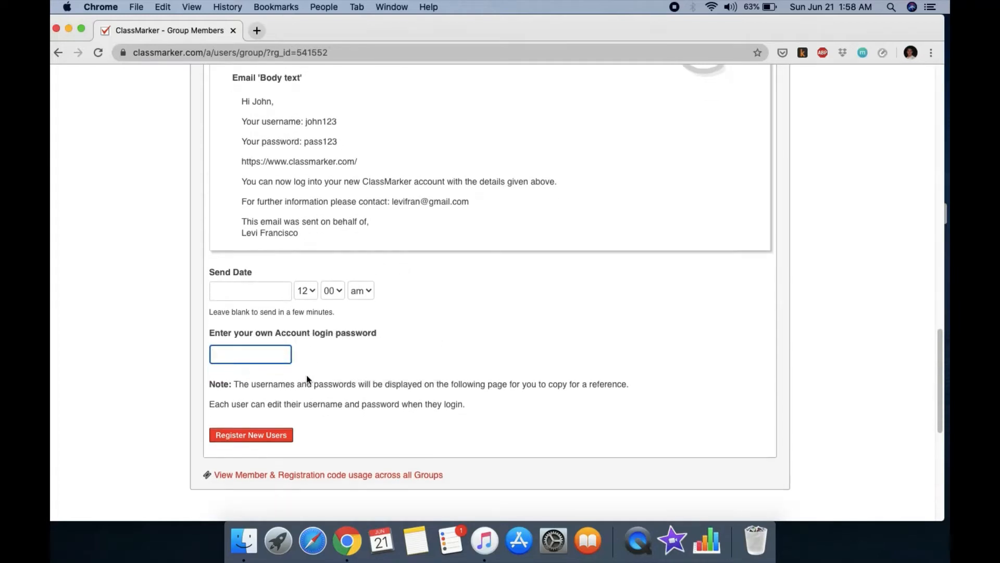
{"action": "right_click", "coordinate": [269, 350]}
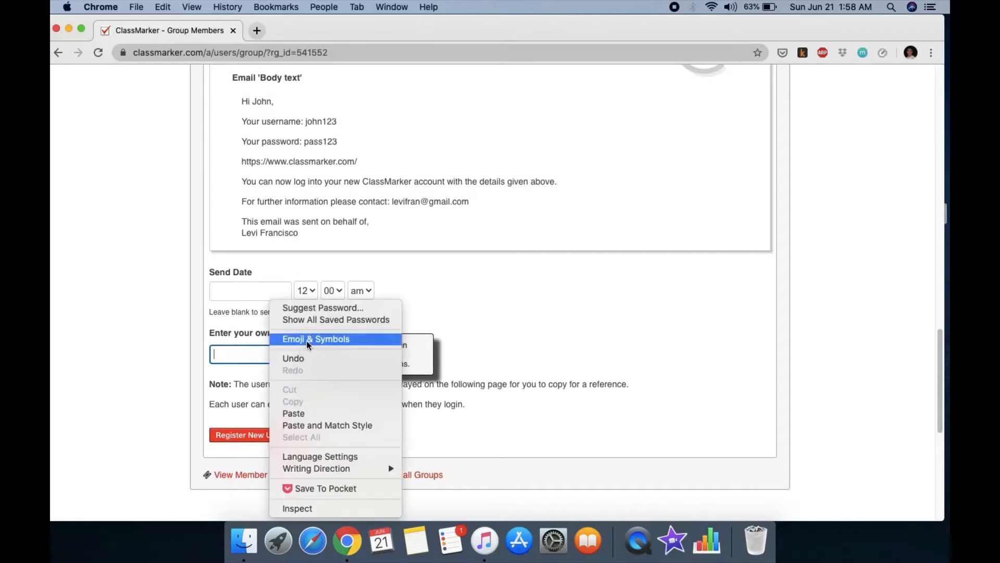
Step: Show all of Chrome's saved passwords and scroll to the classmarker.com login entry
{"action": "left_click", "coordinate": [319, 320]}
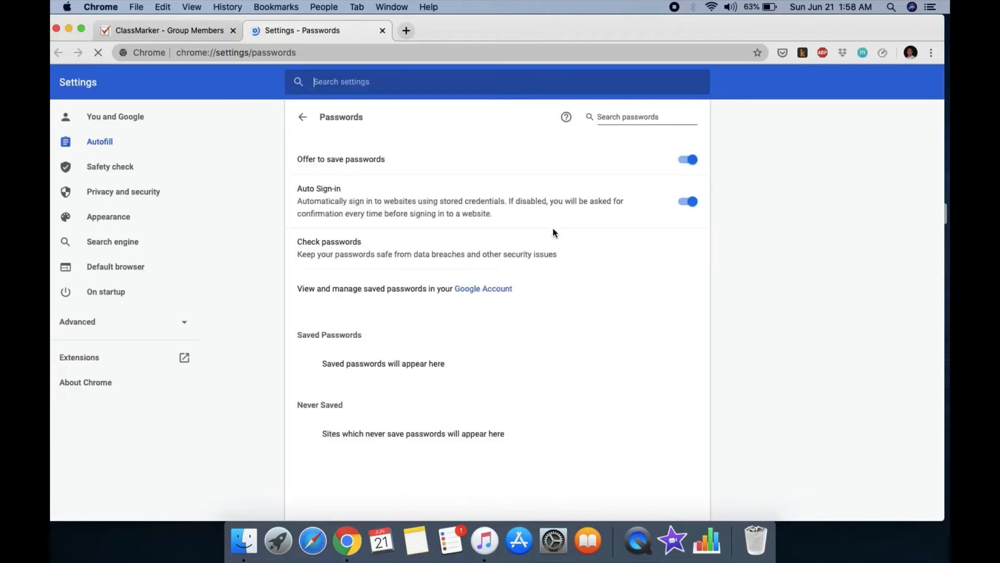
{"action": "scroll", "coordinate": [597, 352], "scroll_direction": "down", "scroll_amount": 4}
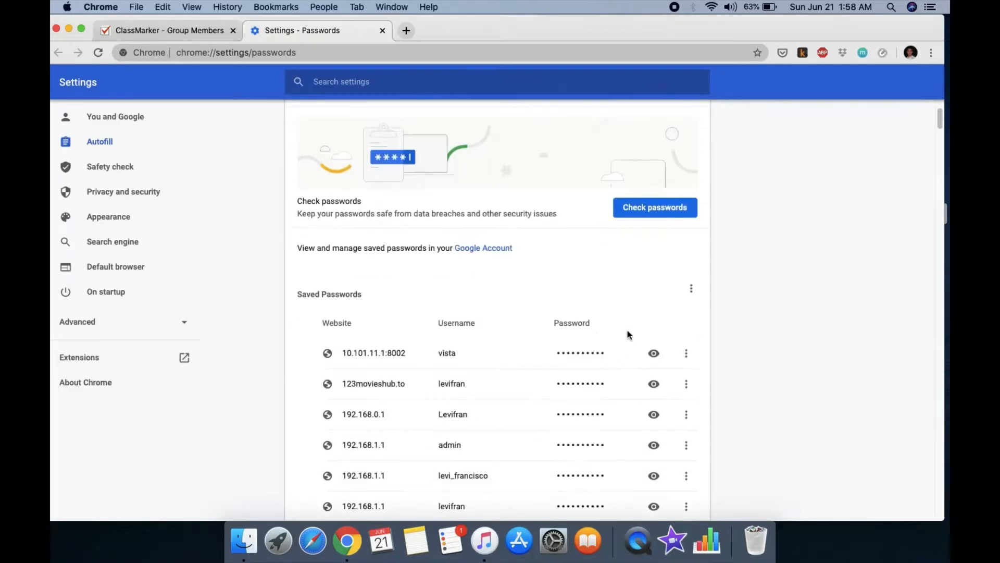
{"action": "scroll", "coordinate": [623, 333], "scroll_direction": "down", "scroll_amount": 15}
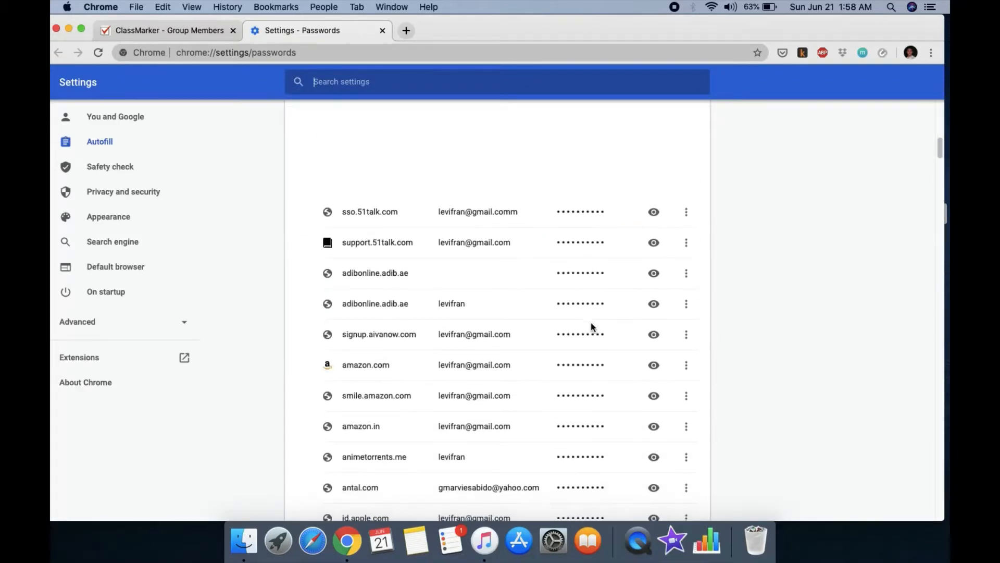
{"action": "scroll", "coordinate": [593, 326], "scroll_direction": "down", "scroll_amount": 2}
{"action": "scroll", "coordinate": [591, 323], "scroll_direction": "up", "scroll_amount": 3}
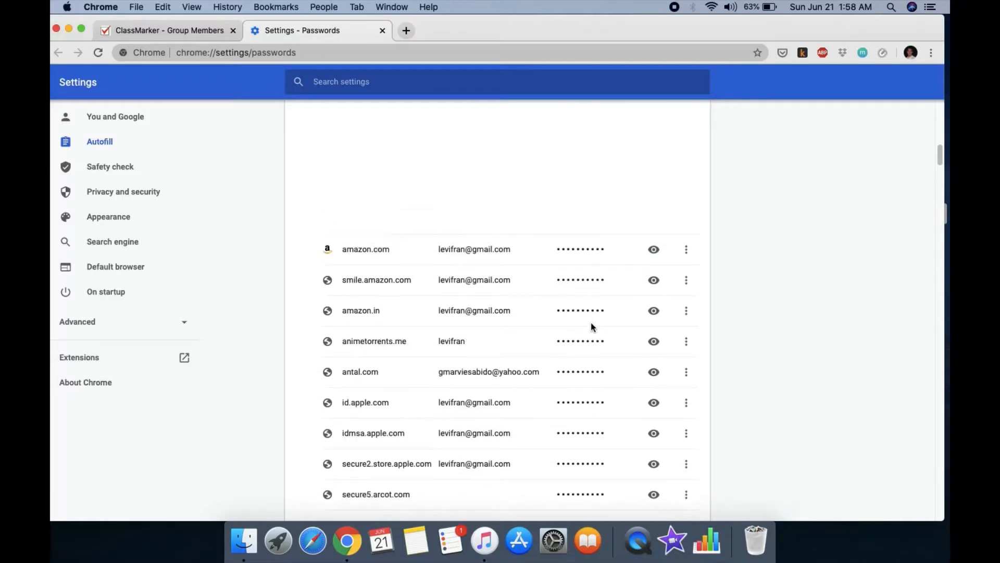
{"action": "scroll", "coordinate": [591, 323], "scroll_direction": "up", "scroll_amount": 3}
{"action": "scroll", "coordinate": [593, 323], "scroll_direction": "down", "scroll_amount": 7}
{"action": "scroll", "coordinate": [594, 326], "scroll_direction": "down", "scroll_amount": 9}
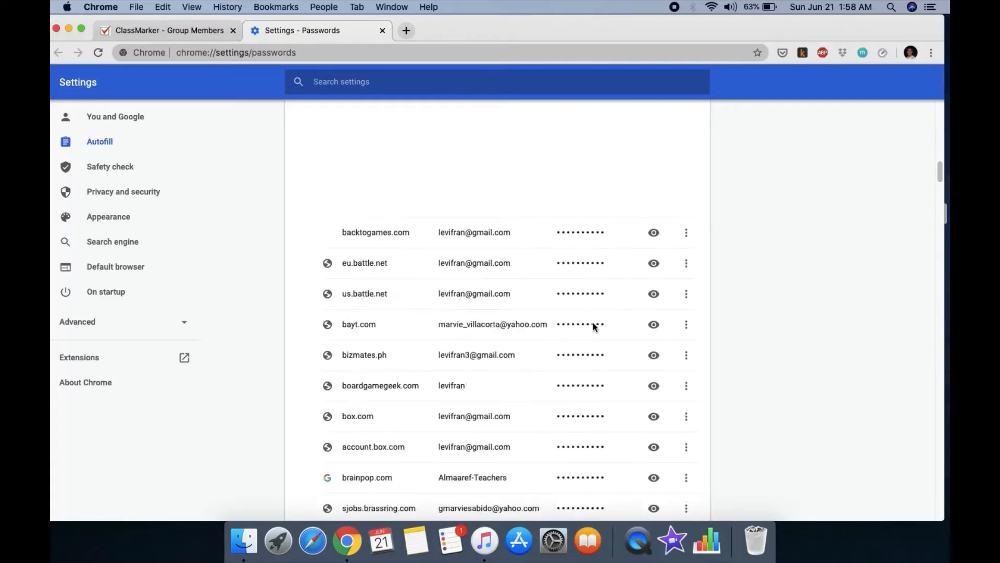
{"action": "scroll", "coordinate": [592, 326], "scroll_direction": "down", "scroll_amount": 1}
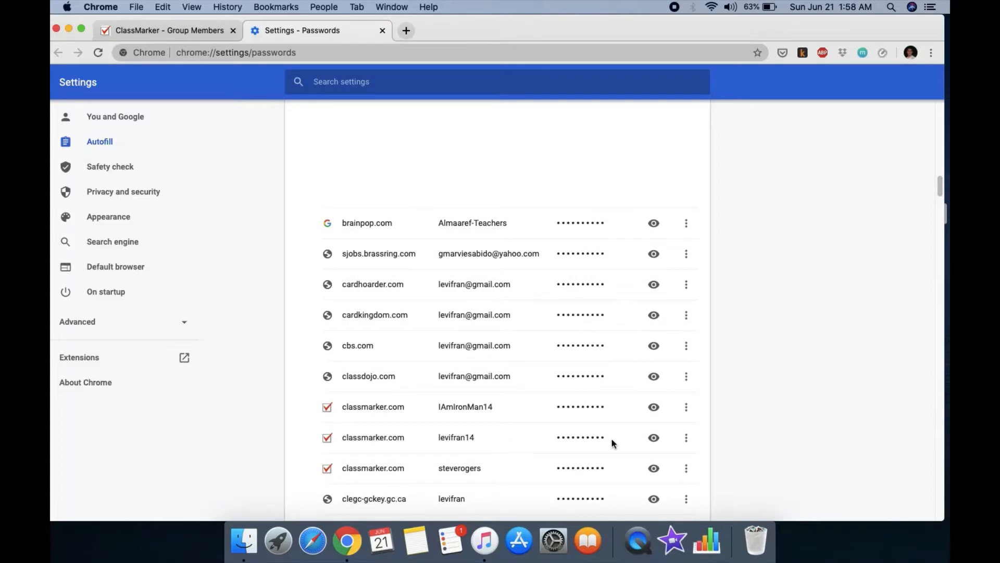
{"action": "left_click_drag", "start_coordinate": [617, 440], "coordinate": [595, 440]}
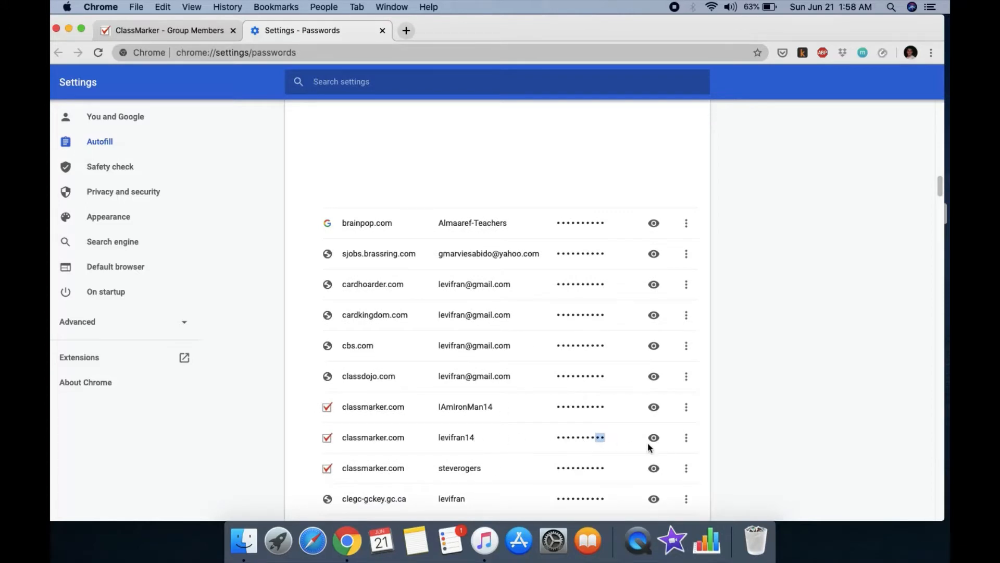
Step: Copy the classmarker.com password, confirming with the computer password, and return to the ClassMarker tab
{"action": "left_click", "coordinate": [685, 439]}
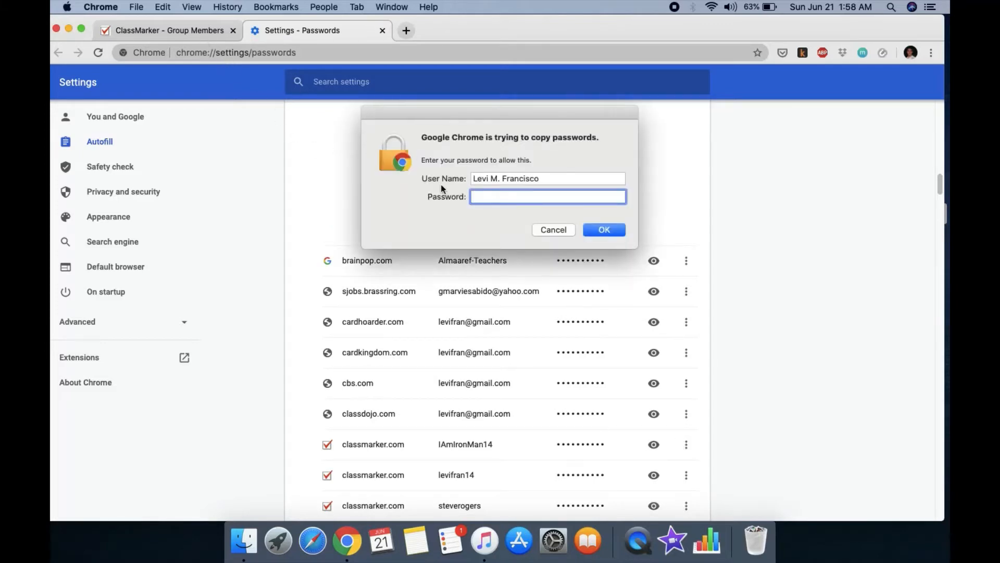
{"action": "type", "text": "••••••••••••••"}
{"action": "left_click", "coordinate": [605, 227]}
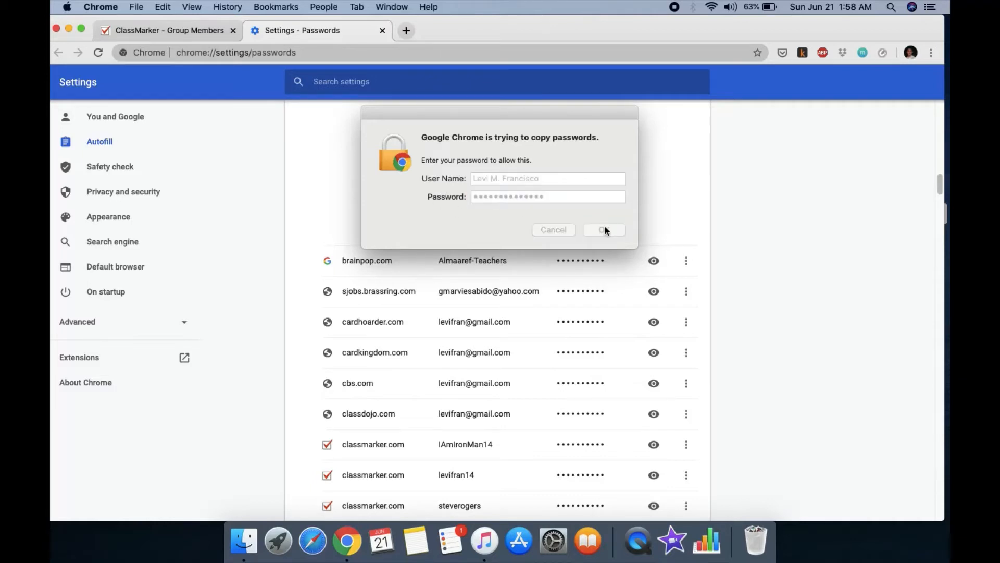
{"action": "left_click", "coordinate": [189, 30]}
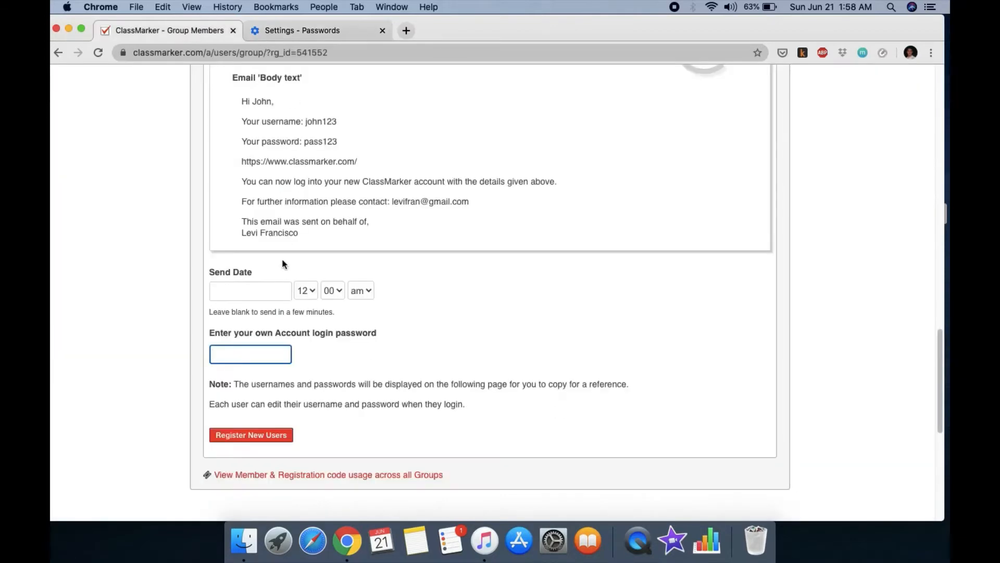
Step: Paste the copied password into the account login password field
{"action": "left_click", "coordinate": [253, 352]}
{"action": "right_click", "coordinate": [254, 348]}
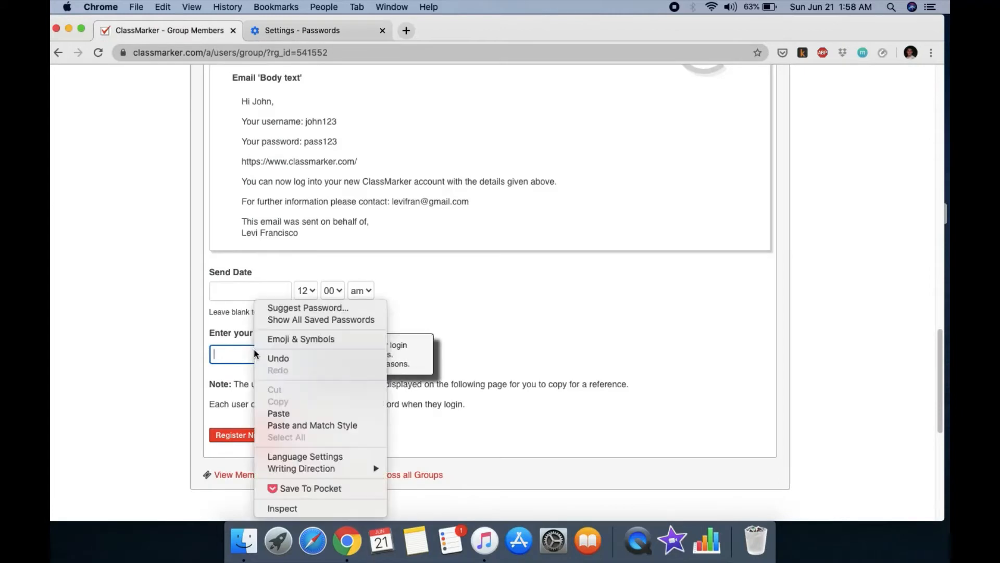
{"action": "left_click", "coordinate": [269, 412]}
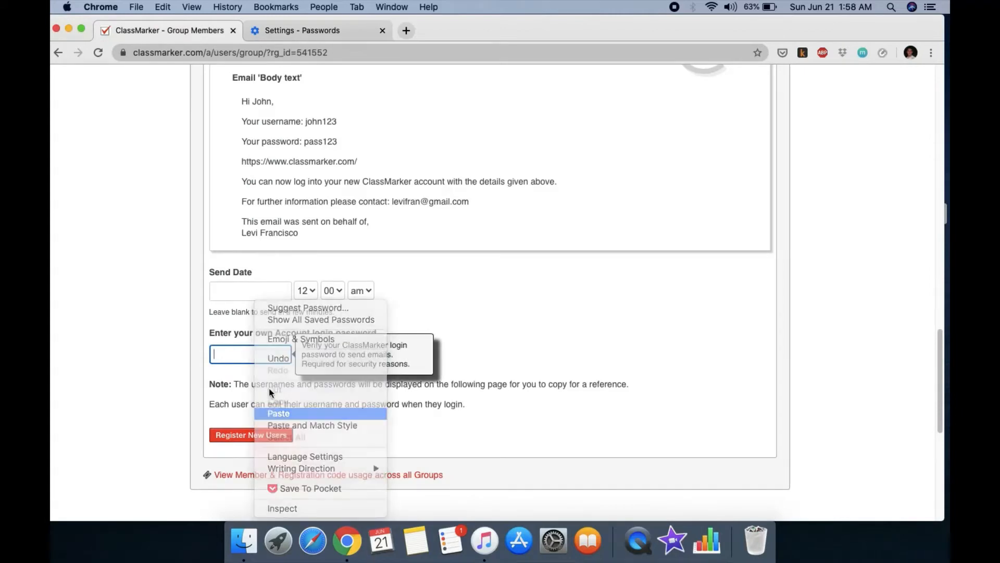
Step: Clear the stray text from Send Date and register the new user into Biology 1
{"action": "left_click", "coordinate": [492, 327]}
{"action": "left_click", "coordinate": [288, 290]}
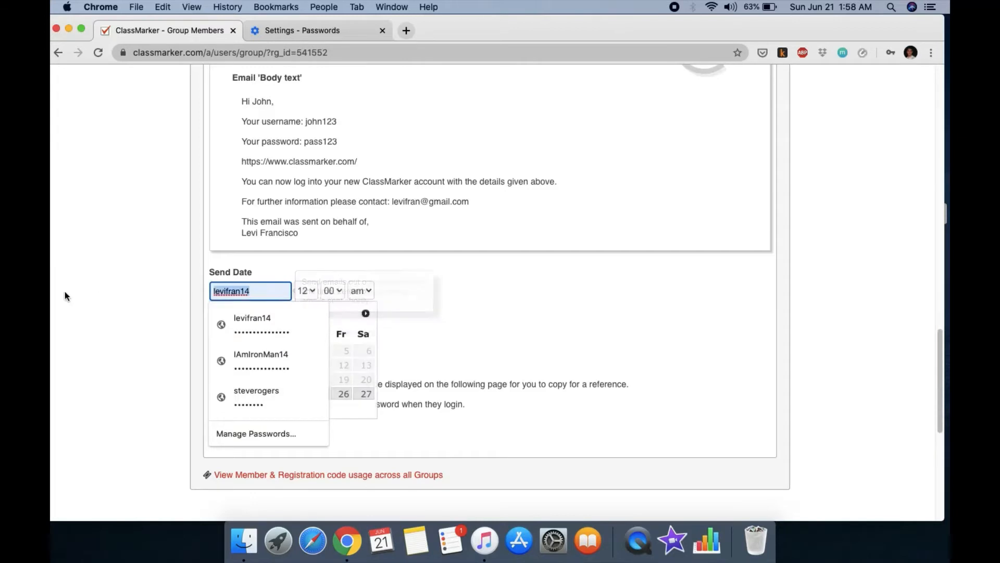
{"action": "key", "text": "BackSpace"}
{"action": "left_click", "coordinate": [439, 310]}
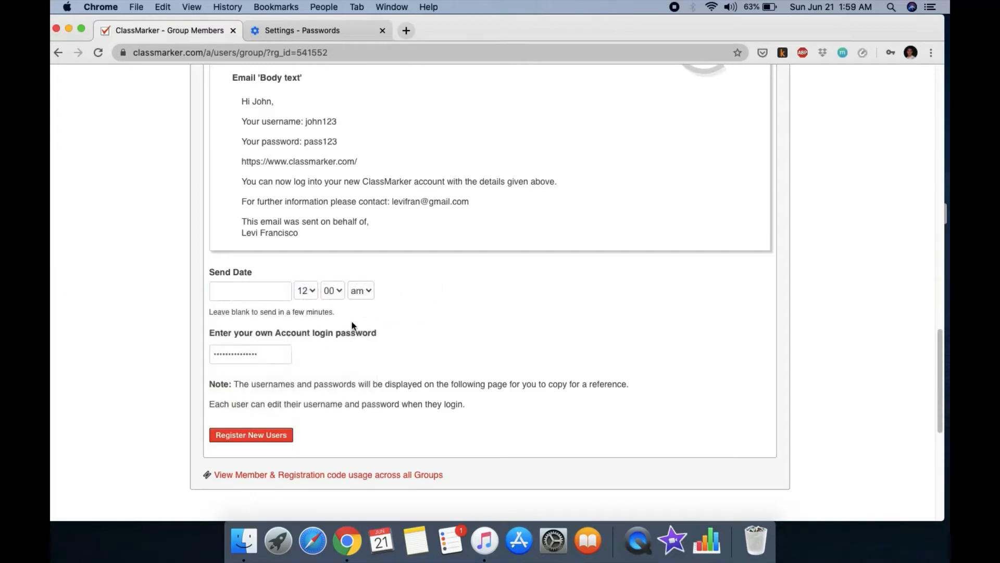
{"action": "left_click", "coordinate": [256, 437]}
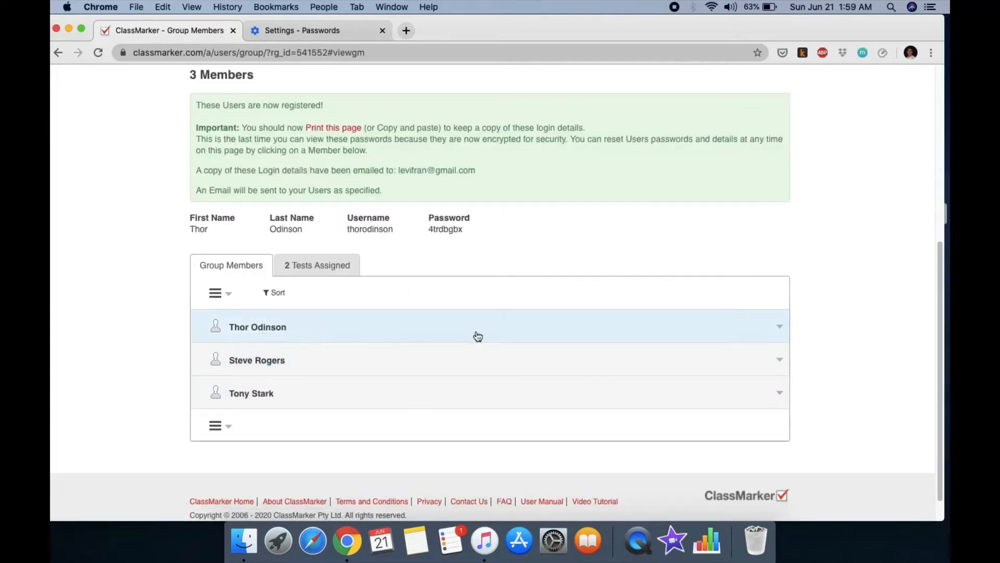
Step: Expand and collapse the first member's details, then highlight the new member's username
{"action": "left_click", "coordinate": [780, 329]}
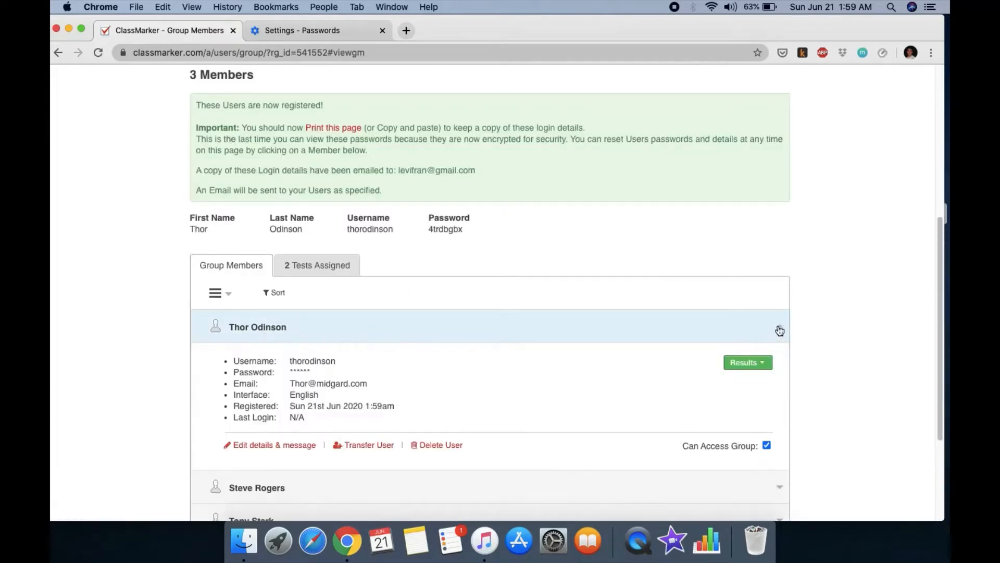
{"action": "left_click", "coordinate": [779, 329]}
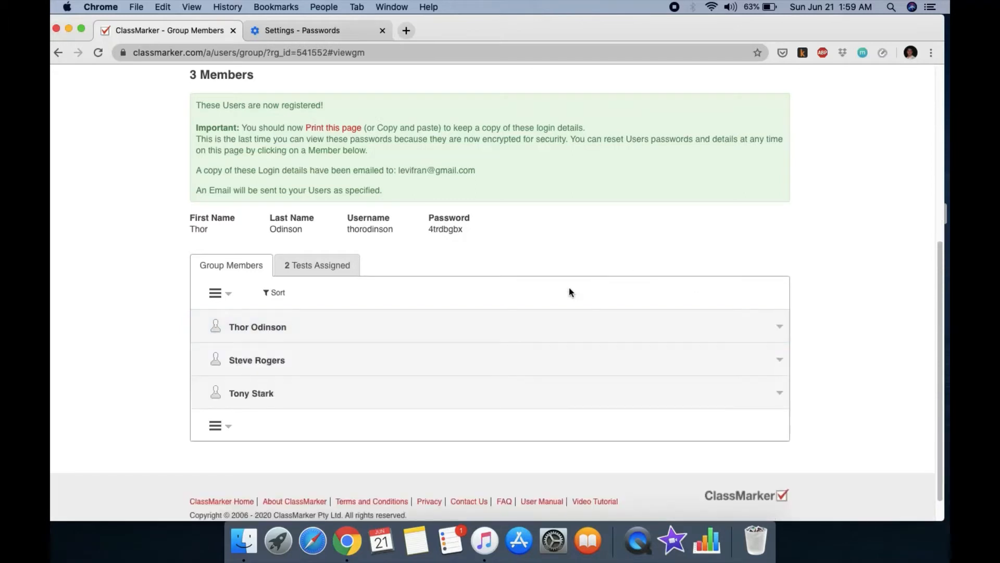
{"action": "scroll", "coordinate": [569, 289], "scroll_direction": "down", "scroll_amount": 1}
{"action": "scroll", "coordinate": [569, 290], "scroll_direction": "up", "scroll_amount": 3}
{"action": "scroll", "coordinate": [570, 292], "scroll_direction": "up", "scroll_amount": 1}
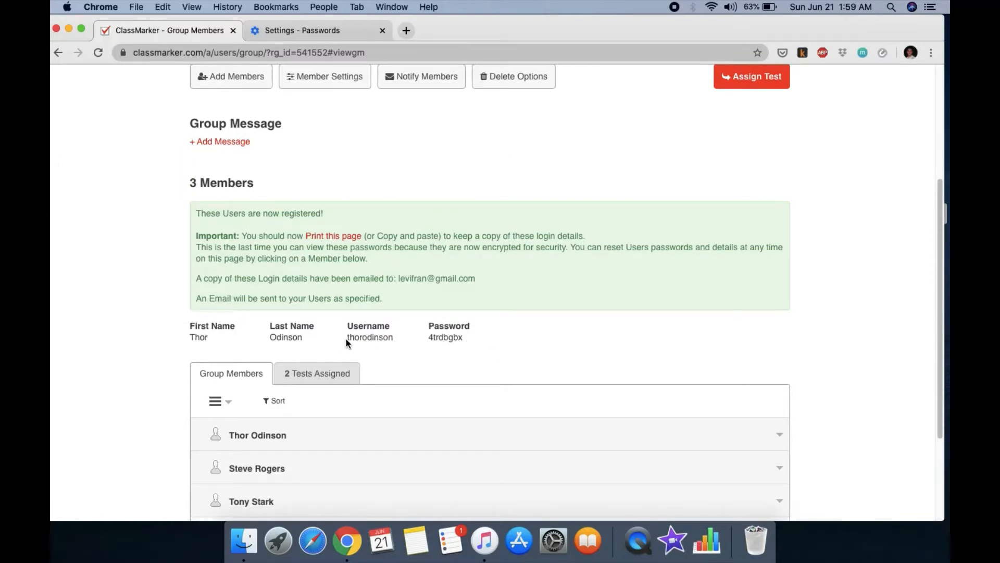
{"action": "left_click_drag", "start_coordinate": [346, 339], "coordinate": [403, 339]}
Step: Copy the new member's generated password from the registration confirmation
{"action": "scroll", "coordinate": [471, 222], "scroll_direction": "up", "scroll_amount": 3}
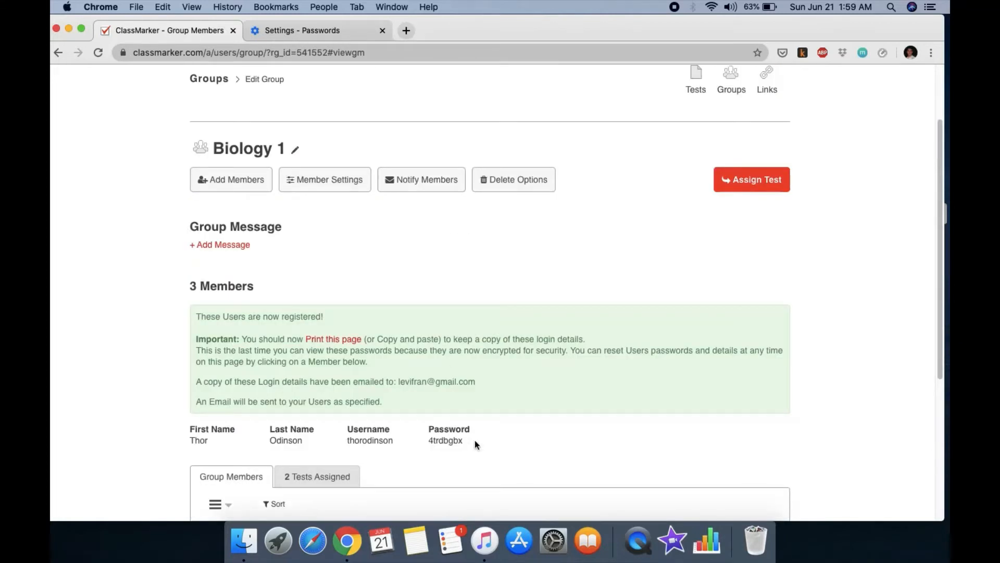
{"action": "left_click_drag", "start_coordinate": [428, 441], "coordinate": [476, 444]}
{"action": "right_click", "coordinate": [459, 441]}
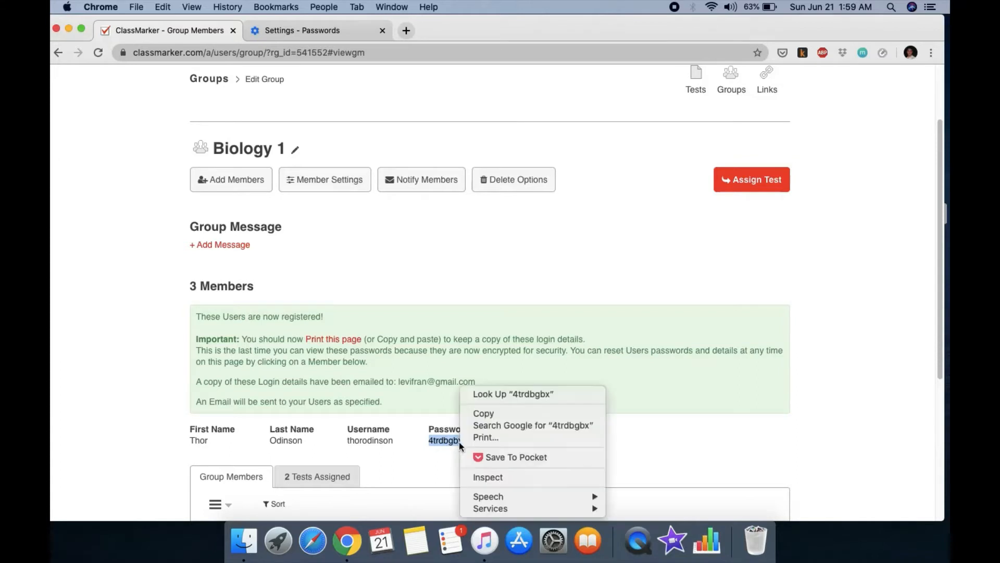
{"action": "left_click", "coordinate": [483, 414]}
{"action": "scroll", "coordinate": [547, 312], "scroll_direction": "up", "scroll_amount": 3}
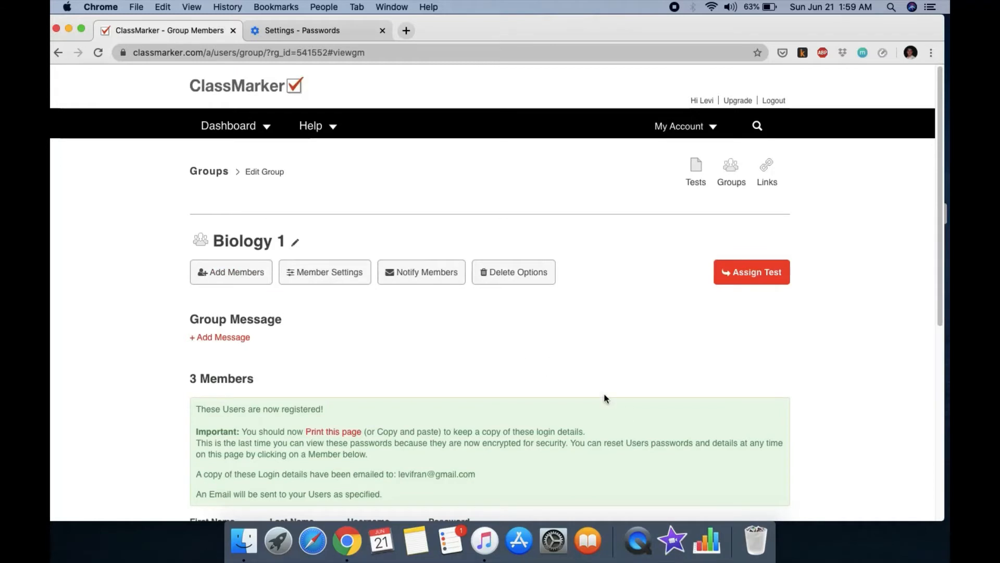
{"action": "scroll", "coordinate": [610, 394], "scroll_direction": "down", "scroll_amount": 5}
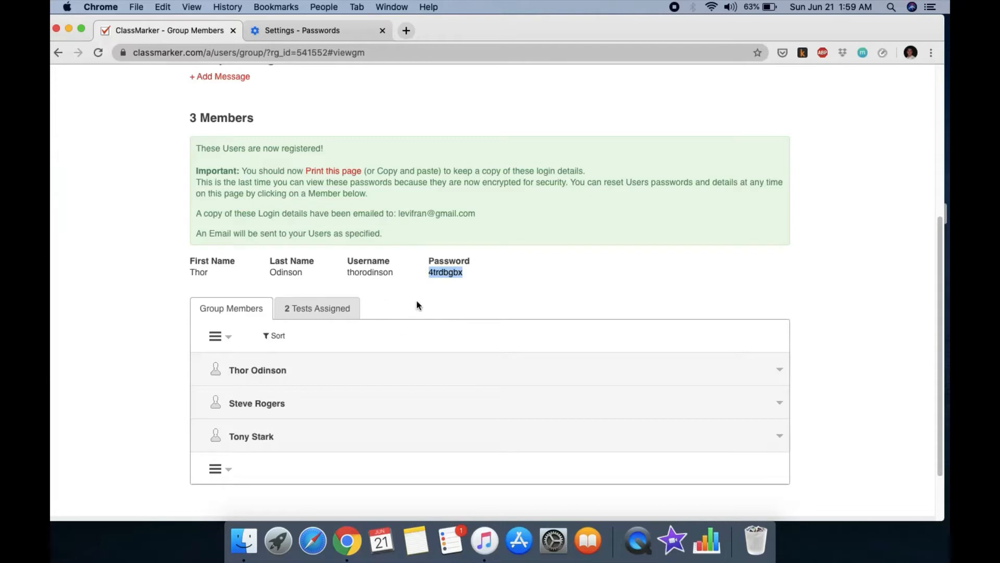
{"action": "scroll", "coordinate": [401, 271], "scroll_direction": "up", "scroll_amount": 5}
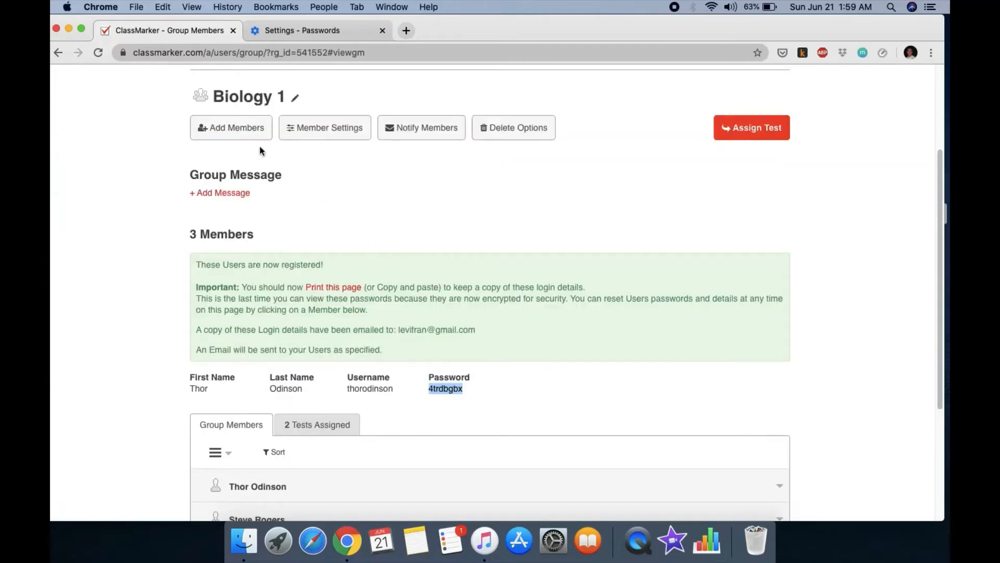
{"action": "left_click", "coordinate": [222, 127]}
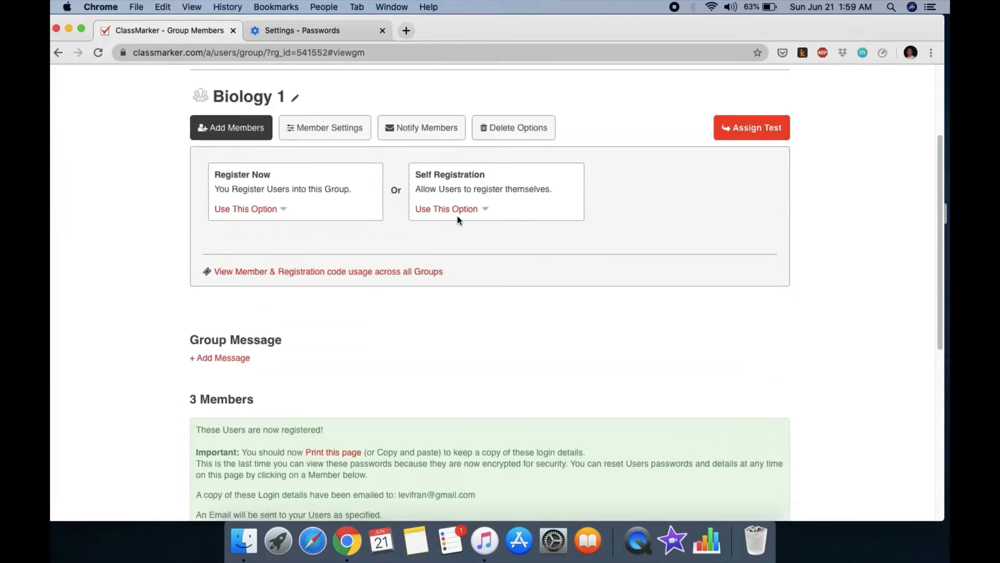
{"action": "left_click", "coordinate": [456, 212]}
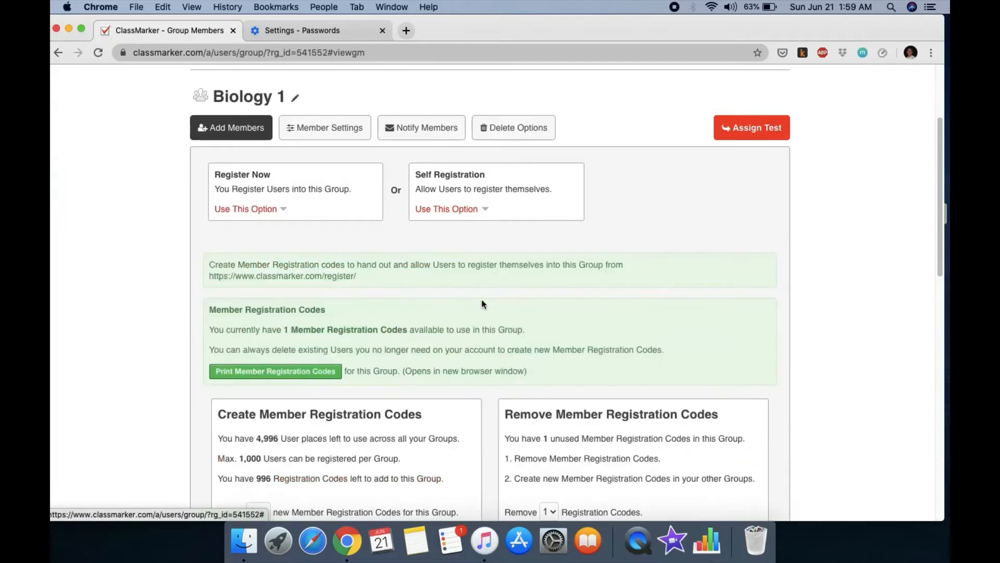
{"action": "scroll", "coordinate": [499, 321], "scroll_direction": "down", "scroll_amount": 2}
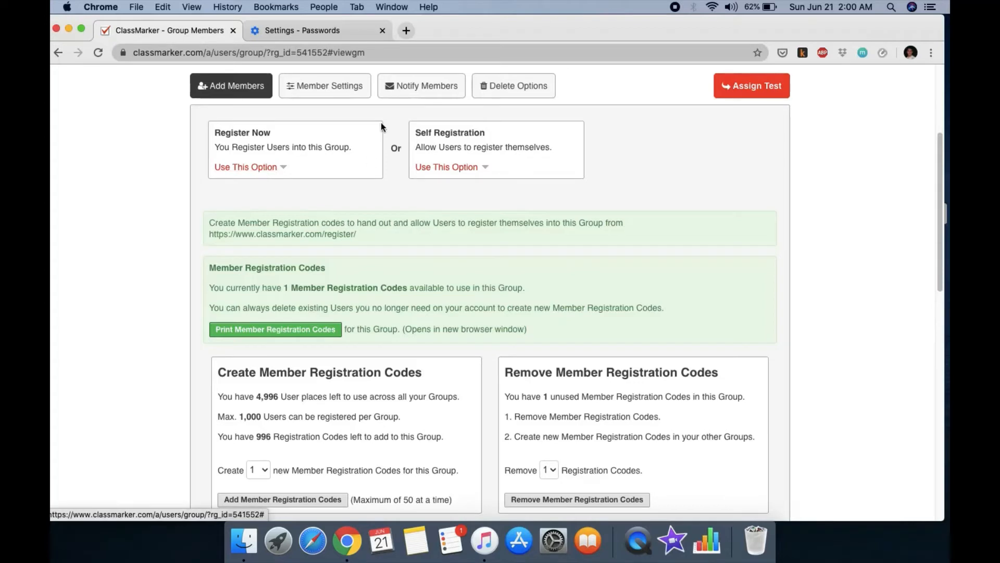
{"action": "left_click", "coordinate": [255, 93]}
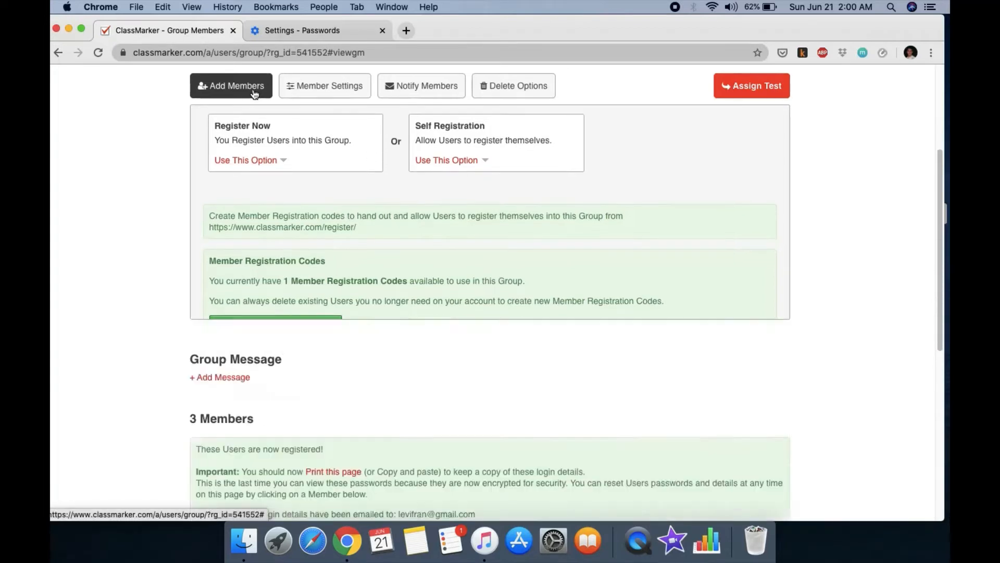
Step: Go to My tests, listing 'Biology 1 midterms' and 'test'
{"action": "scroll", "coordinate": [485, 328], "scroll_direction": "down", "scroll_amount": 5}
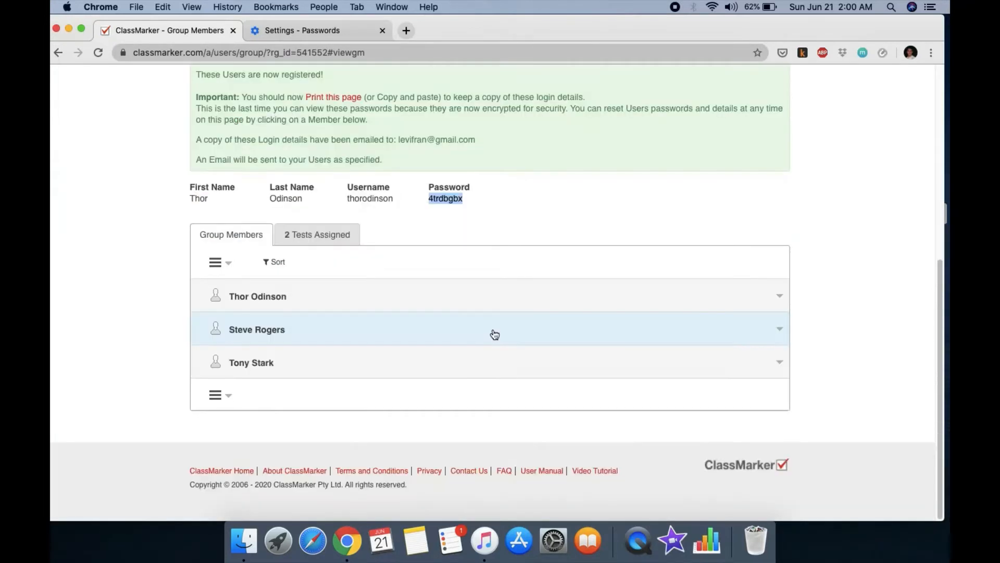
{"action": "scroll", "coordinate": [439, 275], "scroll_direction": "up", "scroll_amount": 10}
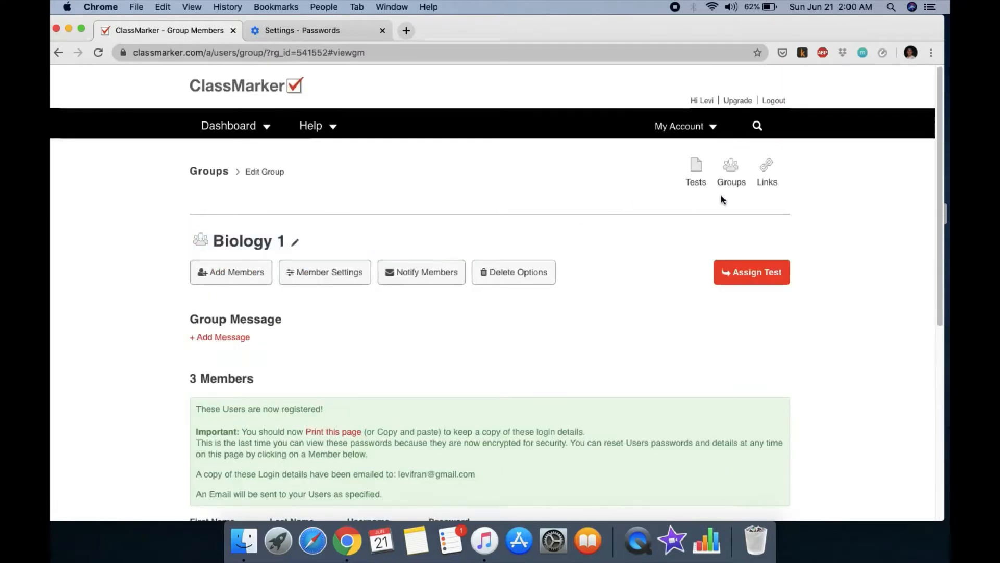
{"action": "left_click", "coordinate": [697, 168]}
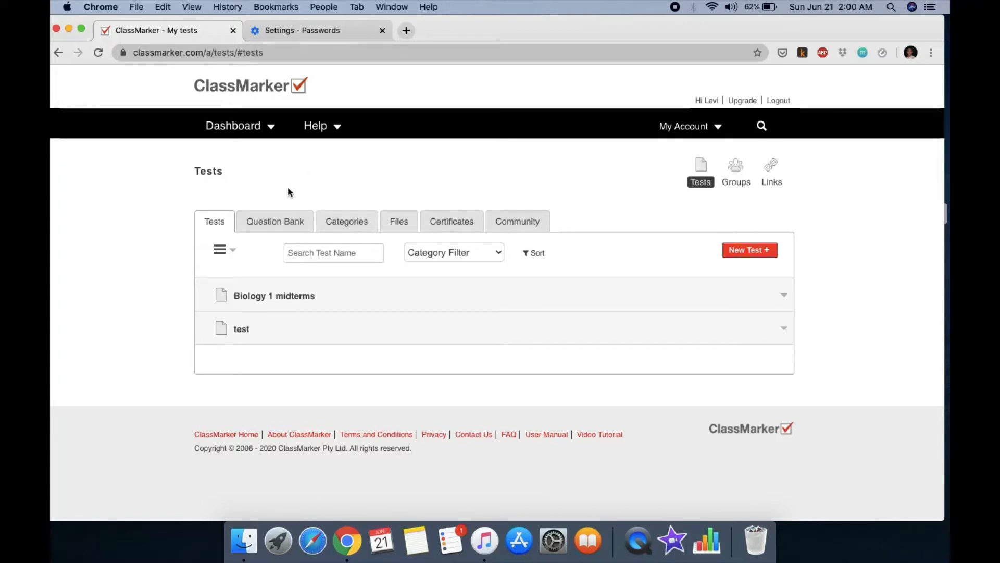
Step: Browse the 10 existing questions in the Question Bank, then switch to Categories
{"action": "left_click", "coordinate": [290, 224]}
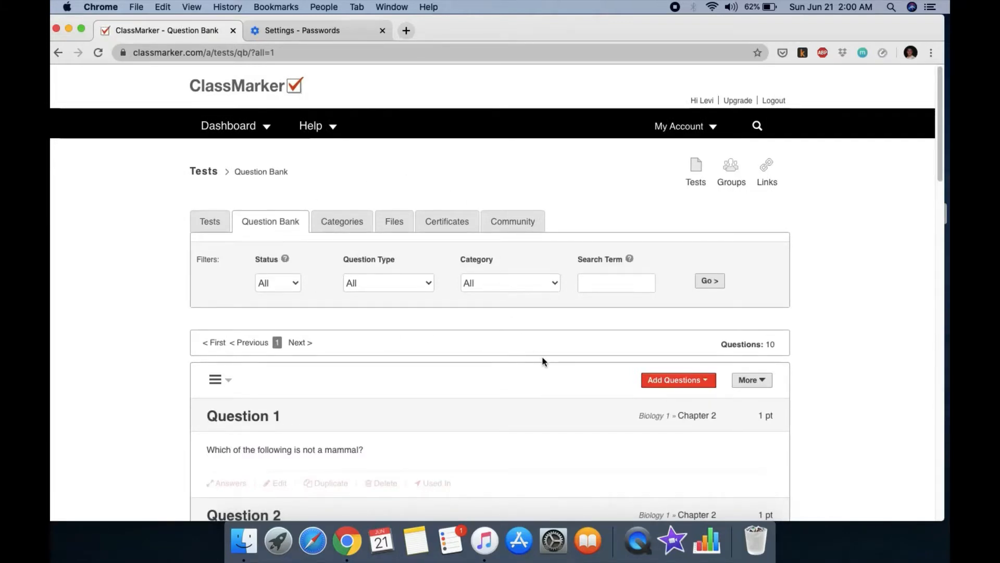
{"action": "scroll", "coordinate": [523, 334], "scroll_direction": "down", "scroll_amount": 3}
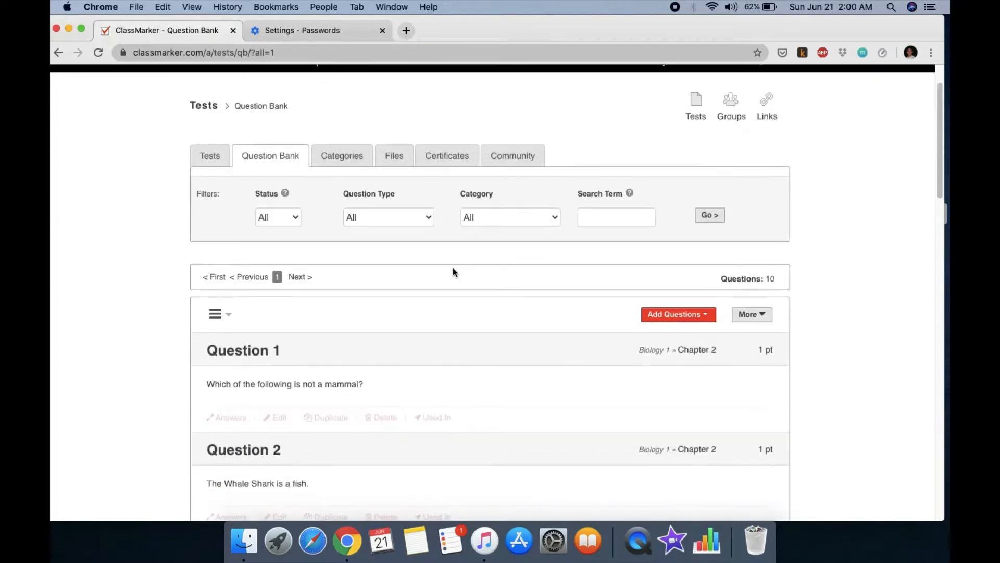
{"action": "scroll", "coordinate": [427, 374], "scroll_direction": "down", "scroll_amount": 3}
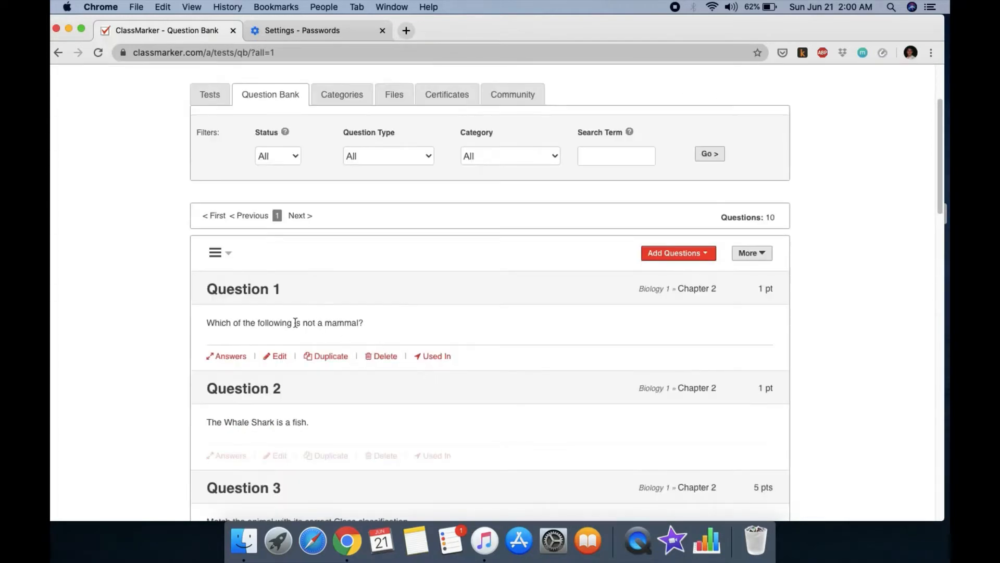
{"action": "scroll", "coordinate": [453, 302], "scroll_direction": "down", "scroll_amount": 10}
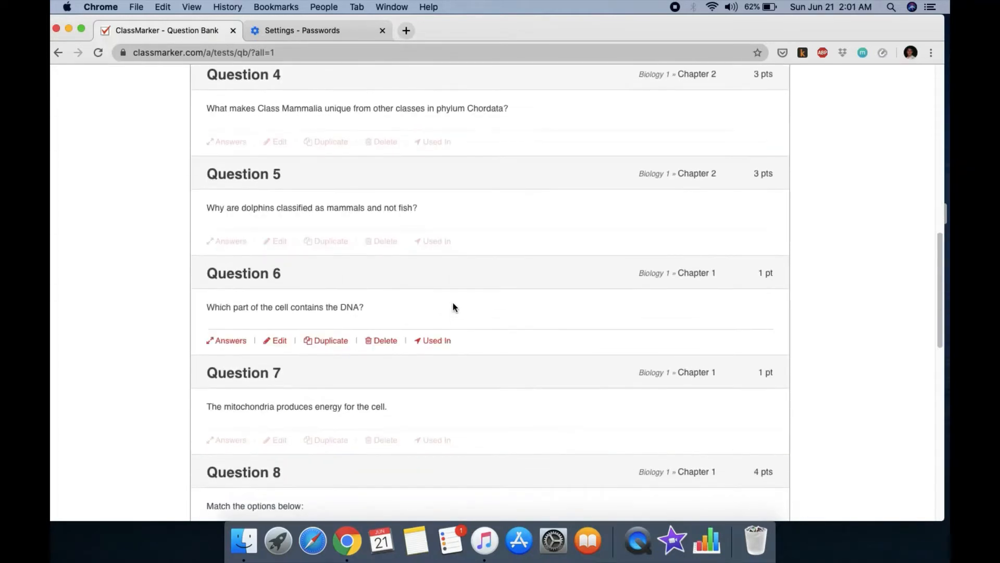
{"action": "scroll", "coordinate": [452, 300], "scroll_direction": "up", "scroll_amount": 15}
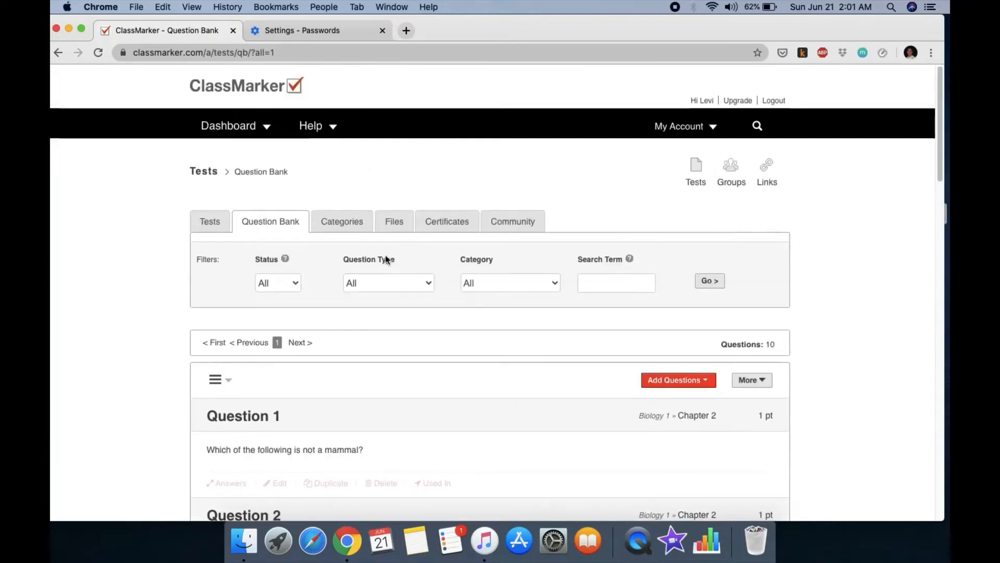
{"action": "left_click", "coordinate": [360, 225]}
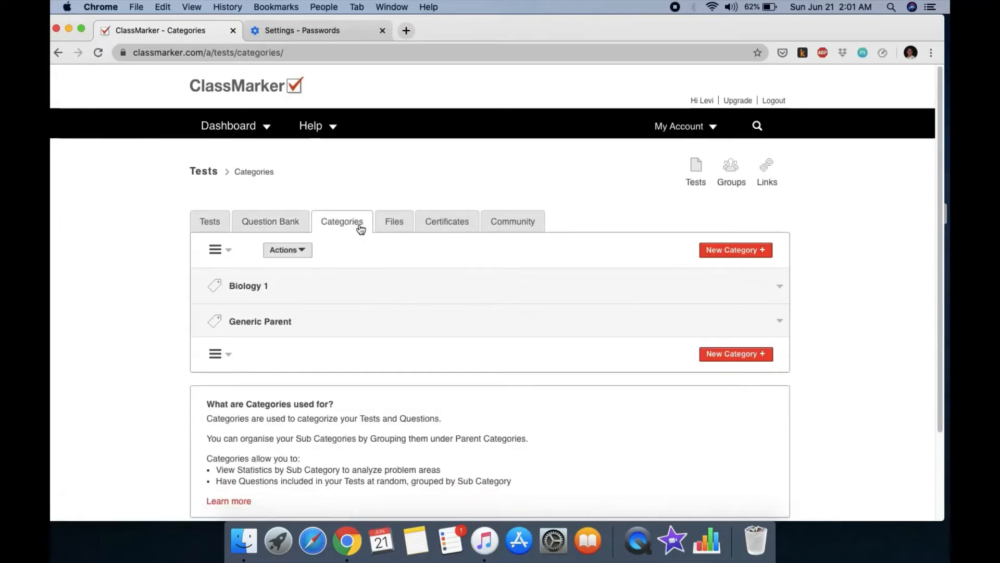
Step: Expand Biology 1 to view Chapters 1–3, noting Chapter 3 has 0 questions, then return to Tests
{"action": "scroll", "coordinate": [463, 319], "scroll_direction": "down", "scroll_amount": 2}
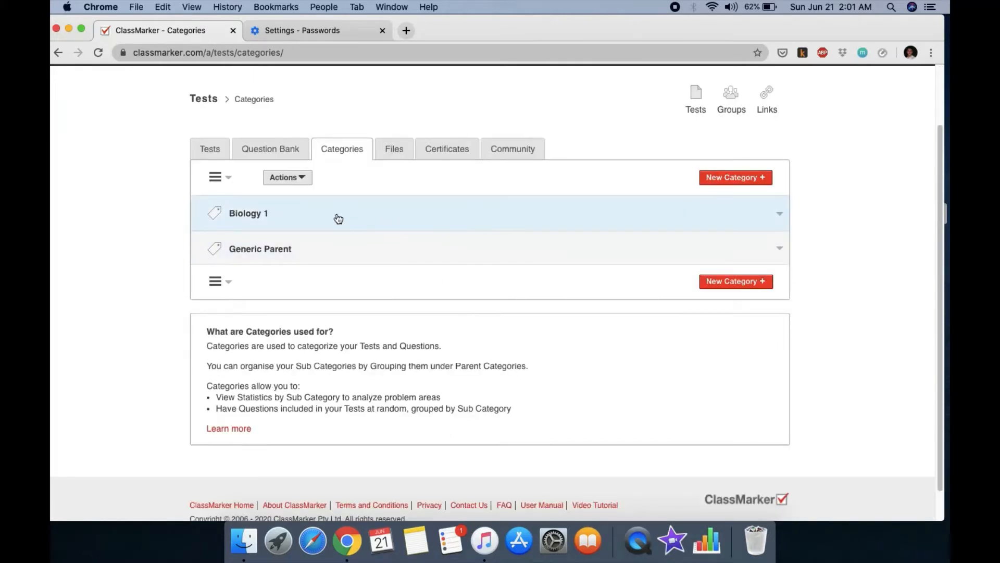
{"action": "left_click", "coordinate": [320, 218]}
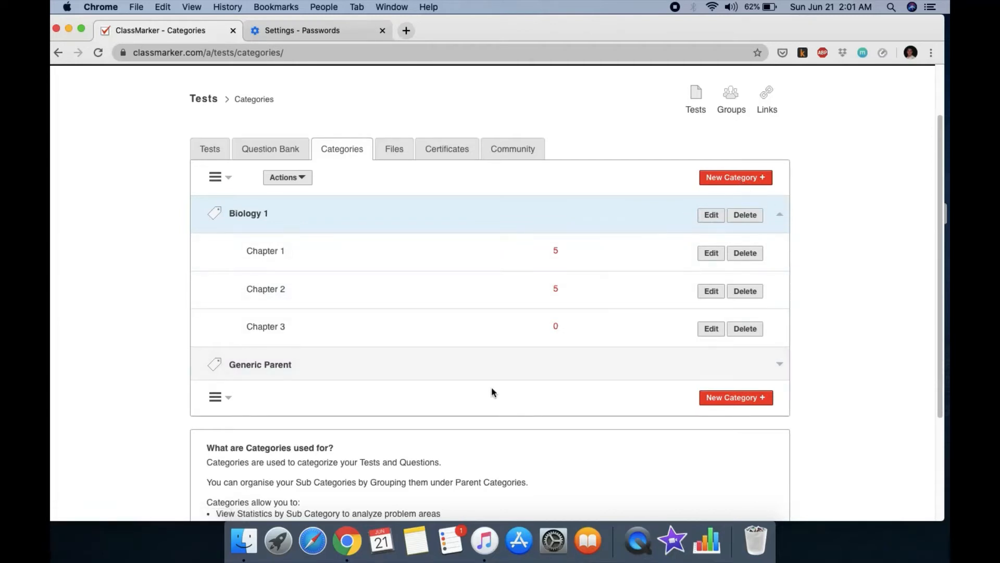
{"action": "scroll", "coordinate": [430, 393], "scroll_direction": "down", "scroll_amount": 1}
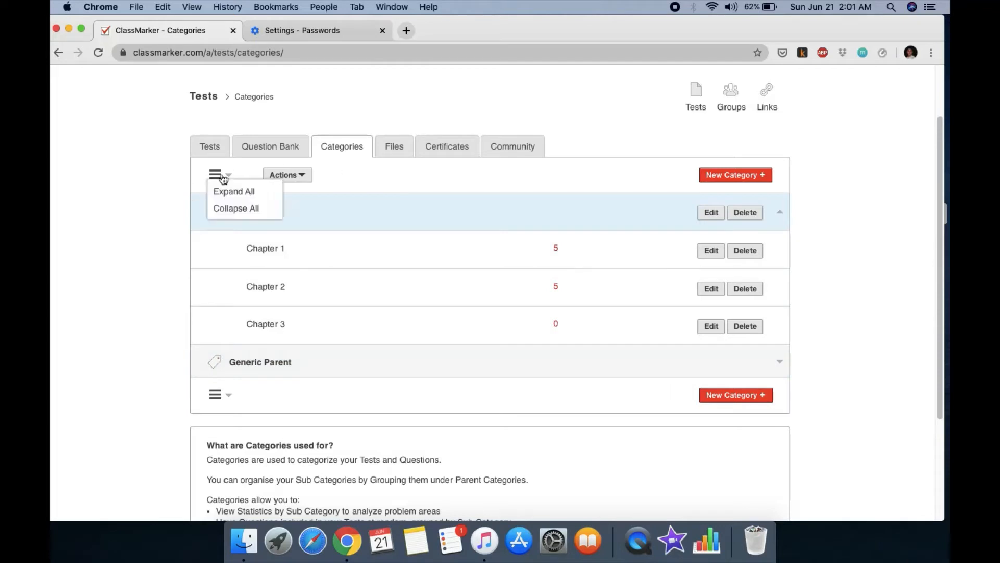
{"action": "left_click", "coordinate": [220, 152]}
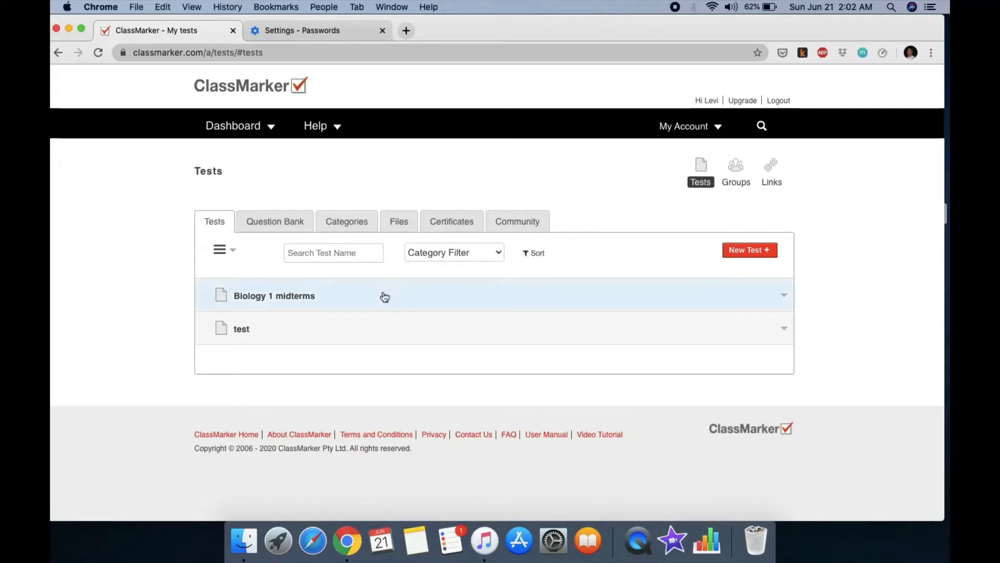
Step: Expand the Biology 1 midterms row to see its assignment to the Biology 1 group
{"action": "left_click", "coordinate": [783, 295]}
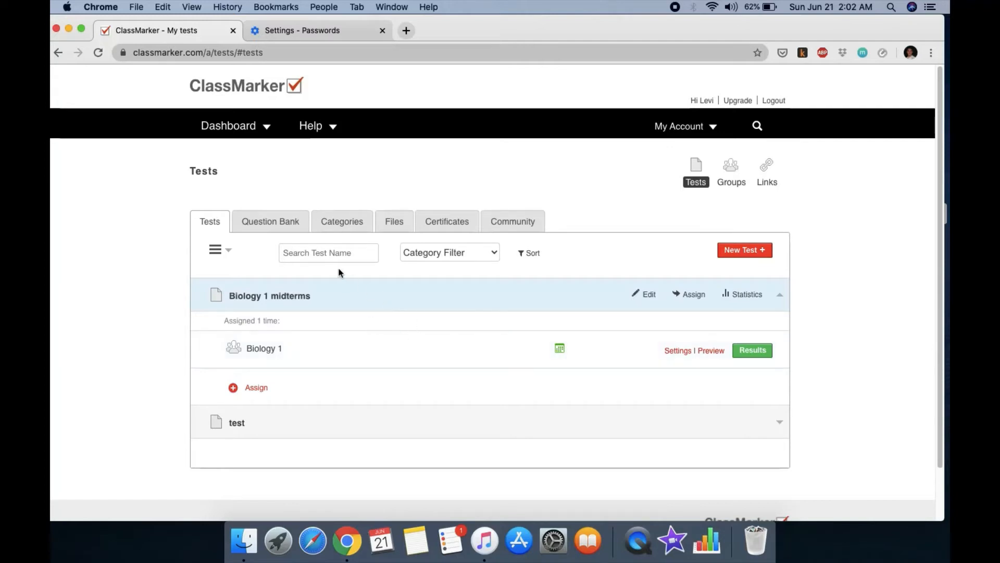
Step: Open the Question Bank's Add New Questions form, with Multiple Choice as the type
{"action": "left_click", "coordinate": [293, 223]}
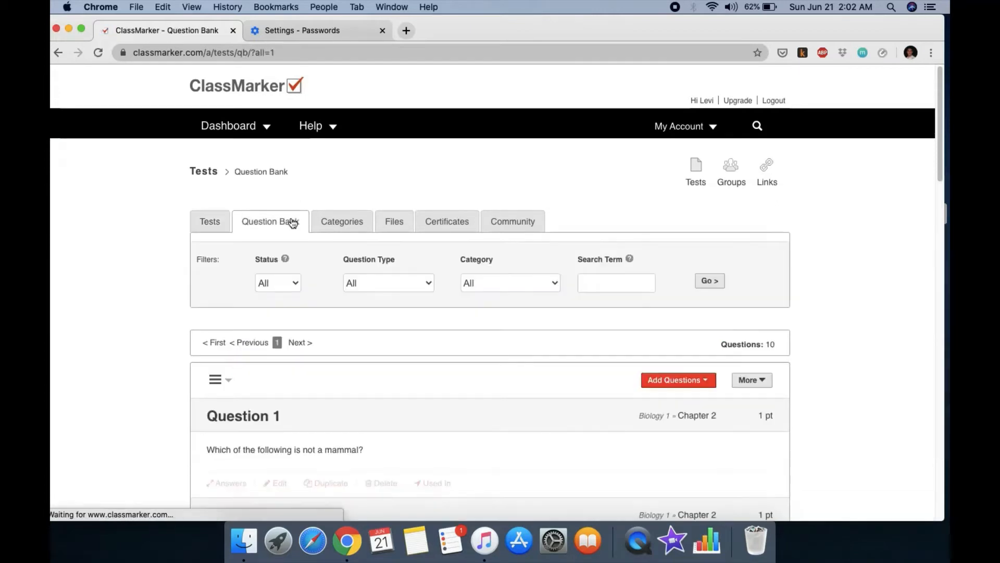
{"action": "scroll", "coordinate": [494, 349], "scroll_direction": "down", "scroll_amount": 5}
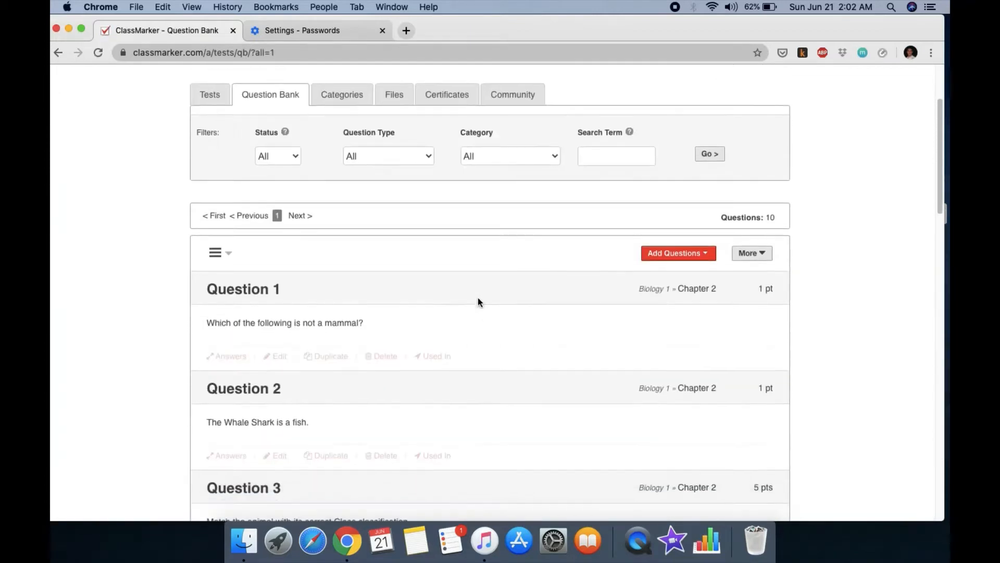
{"action": "left_click", "coordinate": [671, 263]}
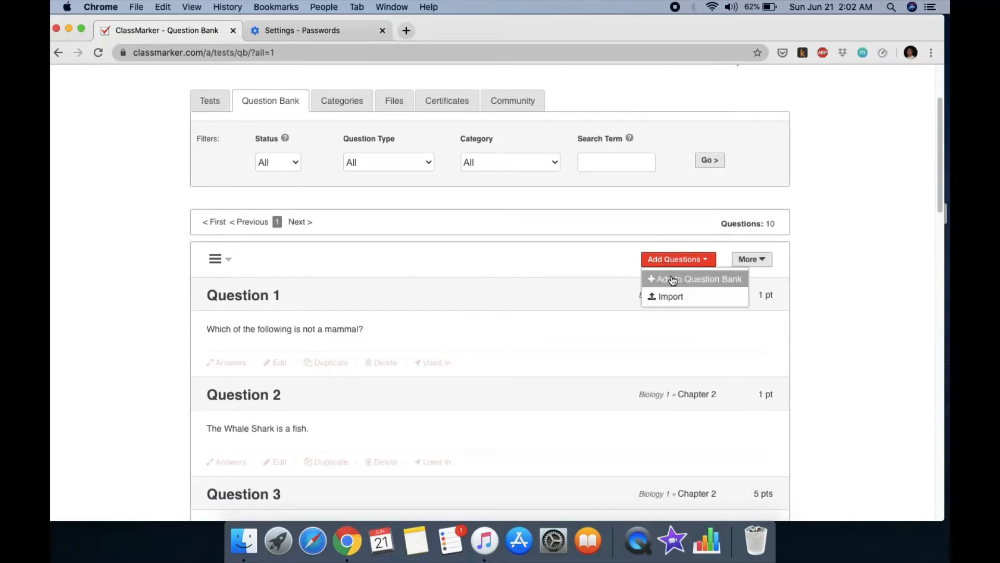
{"action": "left_click", "coordinate": [672, 281]}
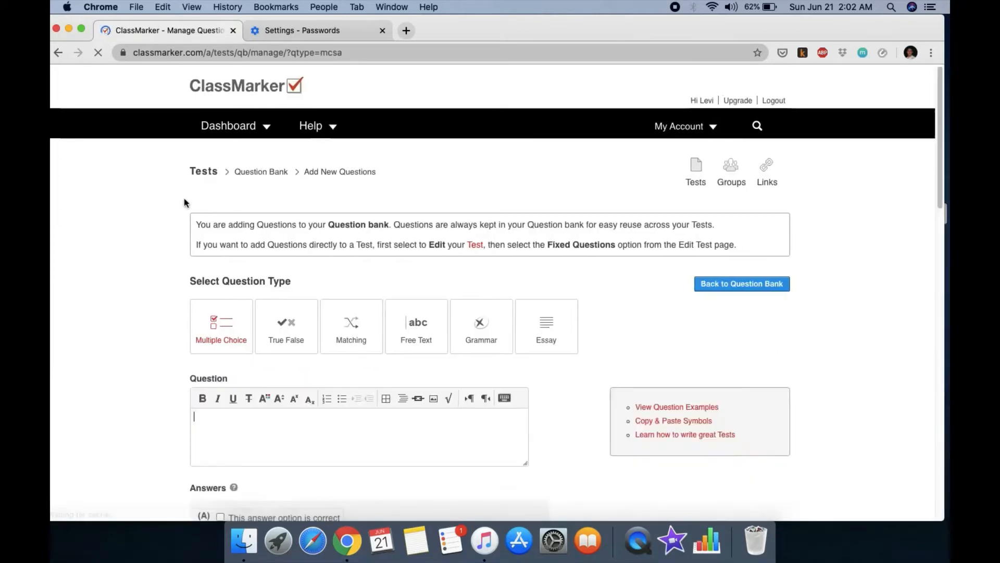
{"action": "left_click", "coordinate": [57, 53]}
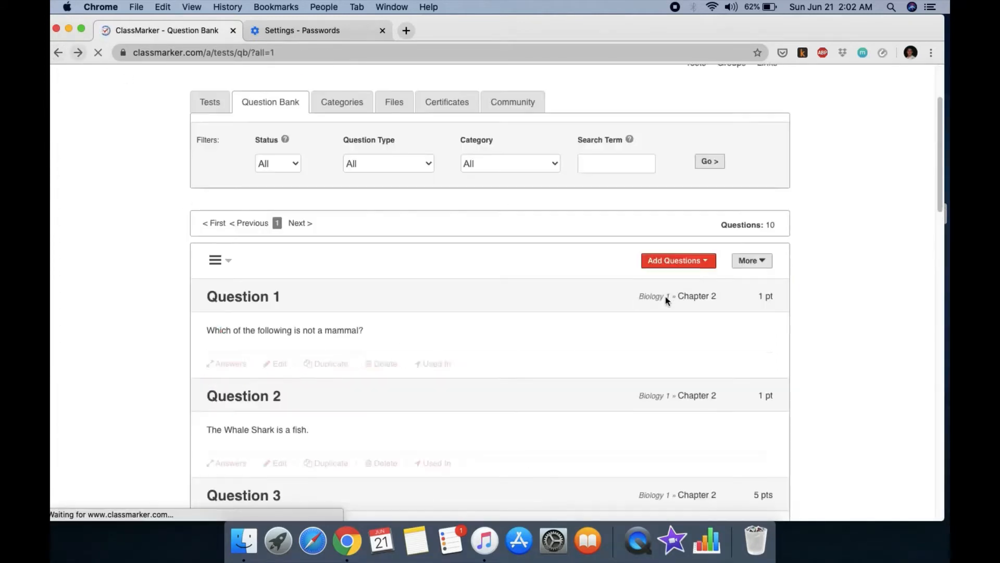
{"action": "left_click", "coordinate": [704, 261]}
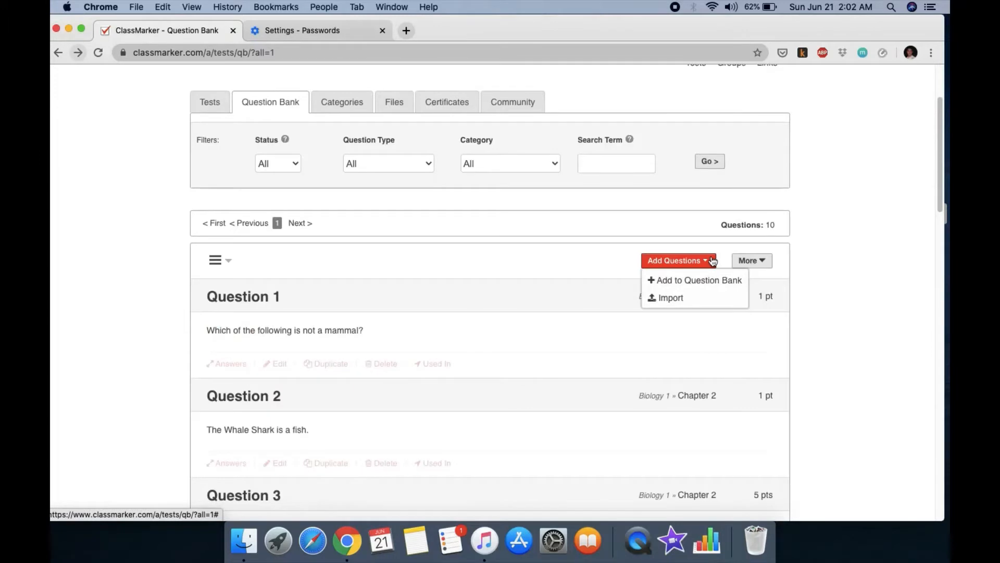
{"action": "left_click", "coordinate": [677, 286]}
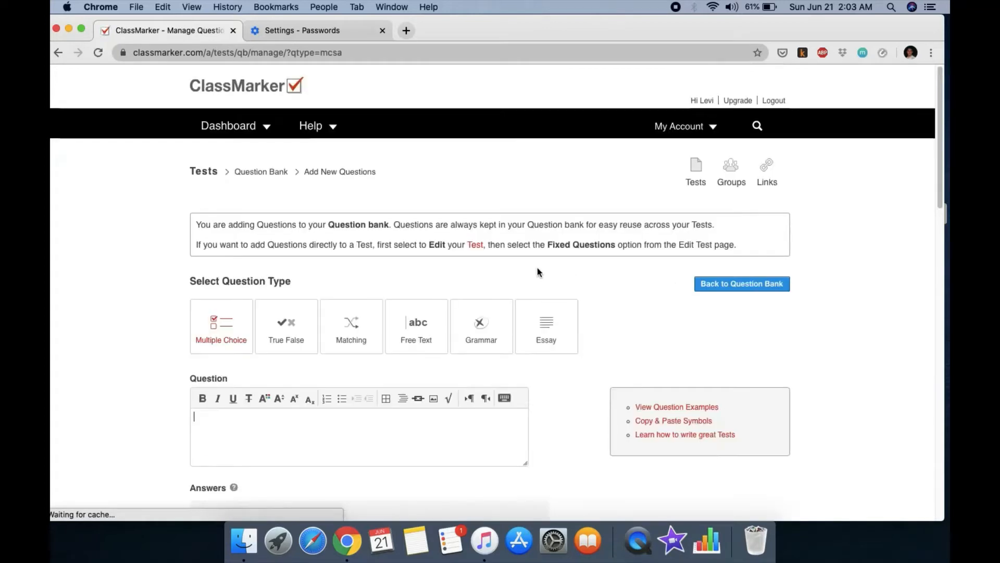
Step: Type the question 'If both parents are AB blood type, the possibility of having cjhildren of AB blood ty…'
{"action": "scroll", "coordinate": [372, 229], "scroll_direction": "down", "scroll_amount": 2}
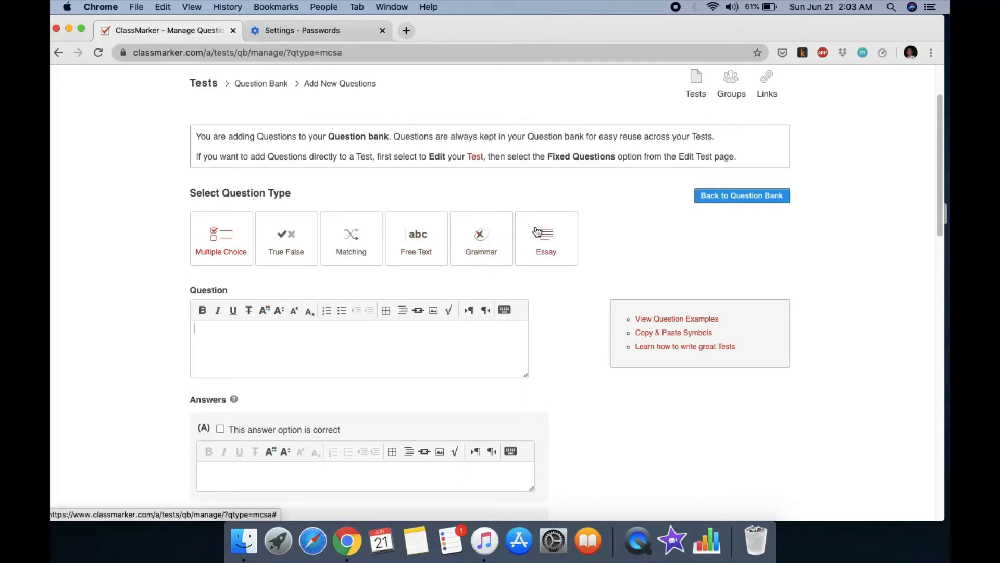
{"action": "scroll", "coordinate": [374, 234], "scroll_direction": "down", "scroll_amount": 2}
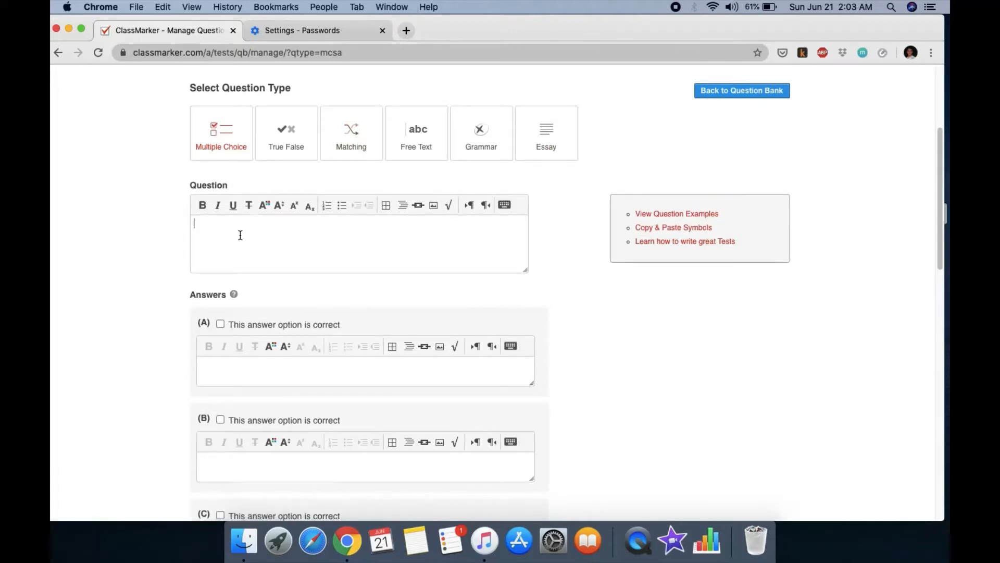
{"action": "type", "text": "If both parents are AB blood type"}
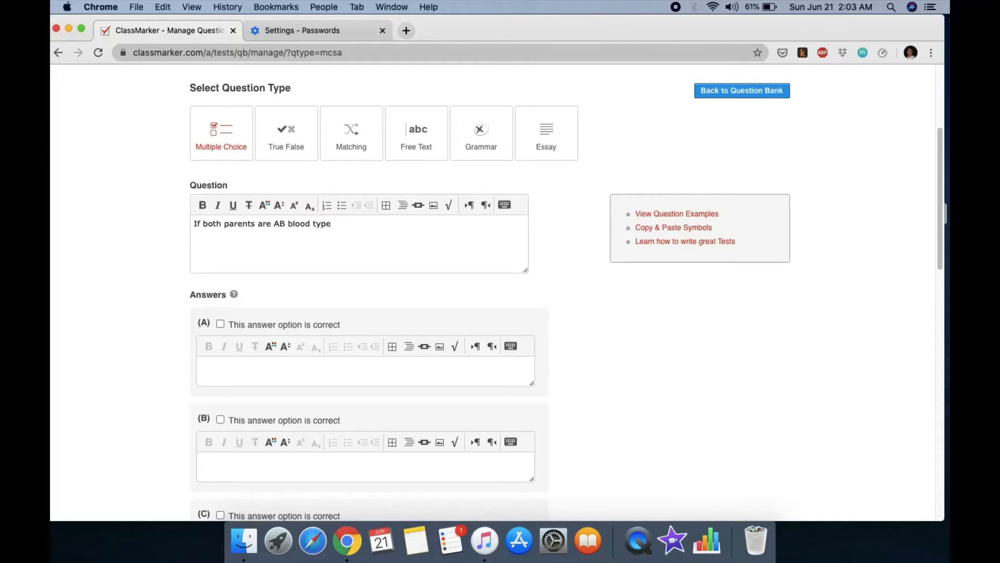
{"action": "type", "text": ", the possibility of having cj"}
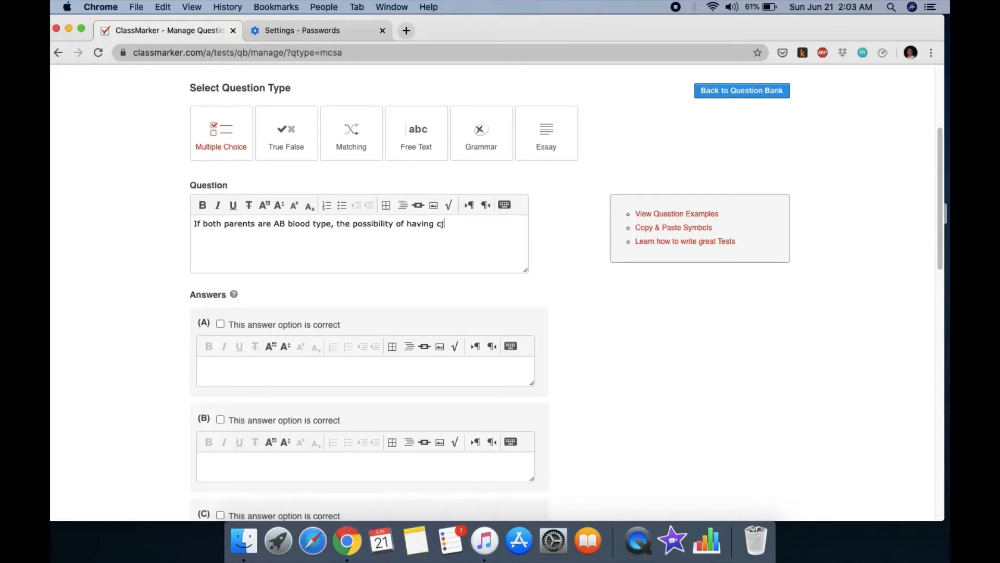
{"action": "key", "text": "BackSpace"}
{"action": "type", "text": "hildren of AB blood type is:"}
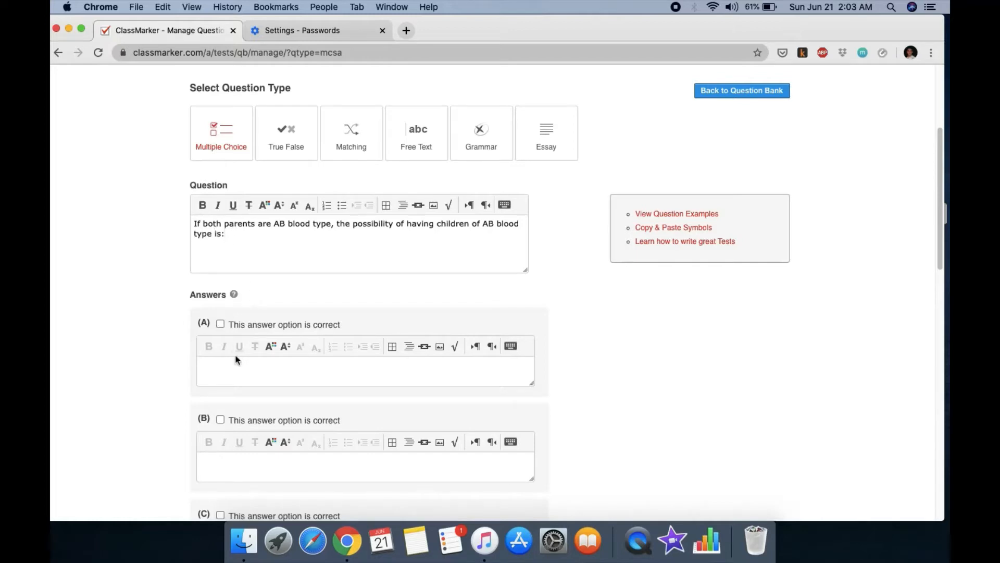
Step: Mark answer A as correct and enter answers A) 50% and B) 0%
{"action": "left_click", "coordinate": [221, 324]}
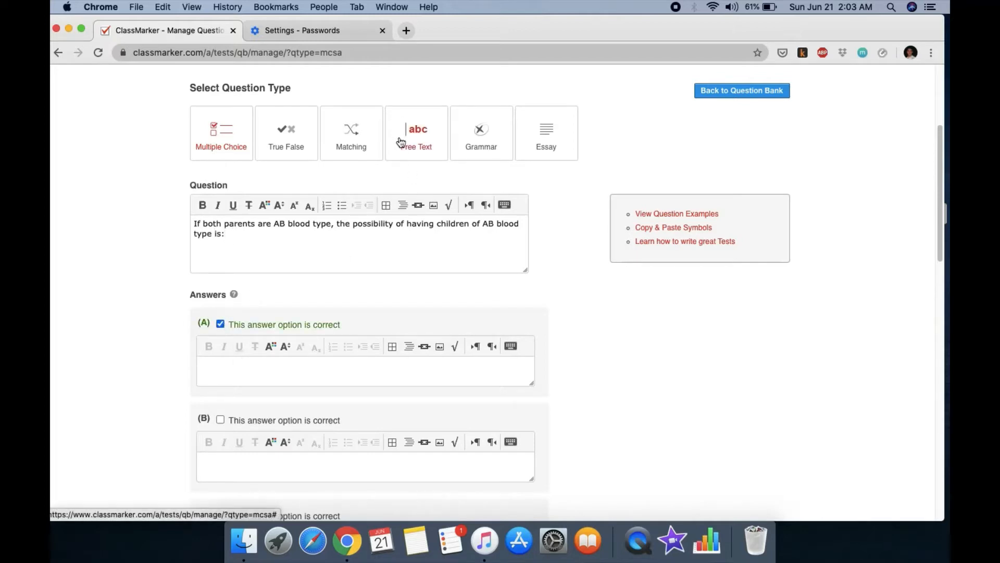
{"action": "scroll", "coordinate": [343, 292], "scroll_direction": "down", "scroll_amount": 2}
{"action": "scroll", "coordinate": [361, 284], "scroll_direction": "down", "scroll_amount": 2}
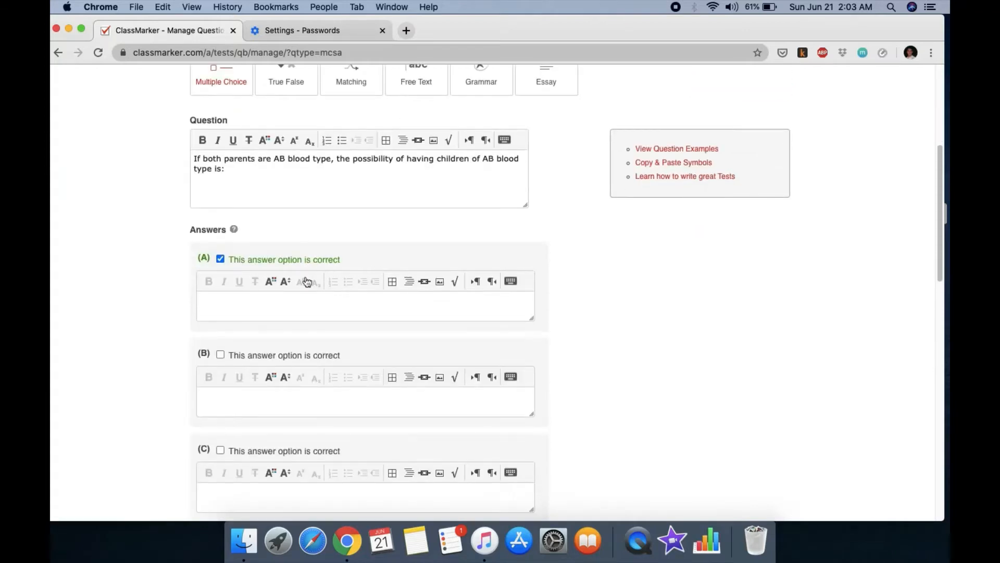
{"action": "left_click", "coordinate": [275, 288]}
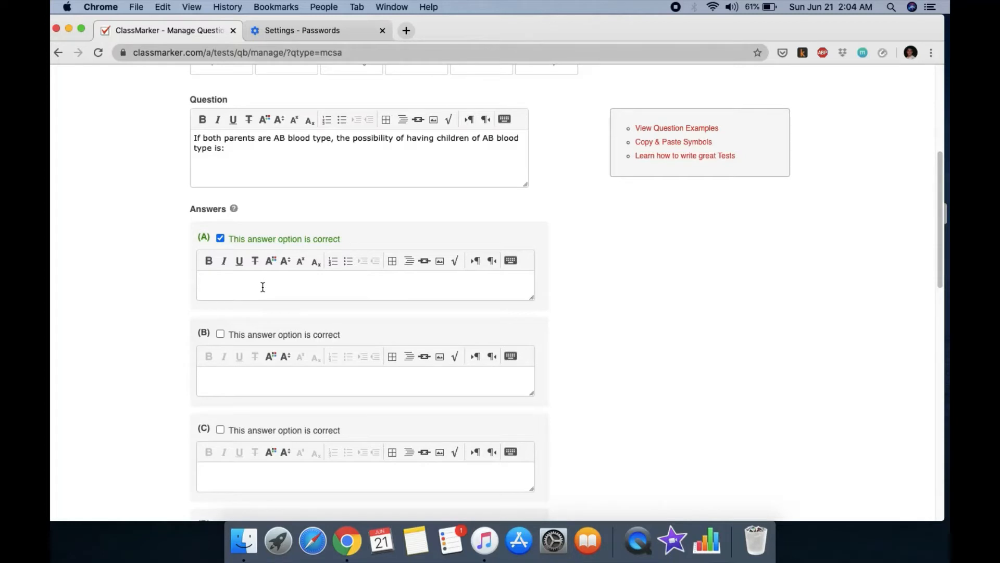
{"action": "type", "text": "50%"}
{"action": "left_click", "coordinate": [243, 374]}
{"action": "type", "text": "0%"}
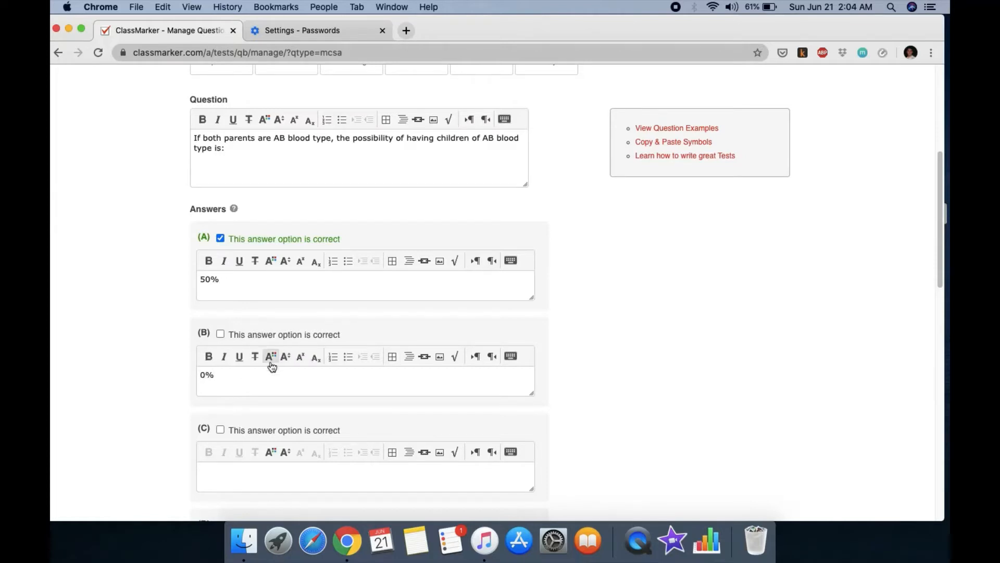
Step: Enter answers C) 75% and D) 100%, confirming A) is the selected correct answer
{"action": "scroll", "coordinate": [280, 370], "scroll_direction": "down", "scroll_amount": 3}
{"action": "left_click", "coordinate": [245, 369]}
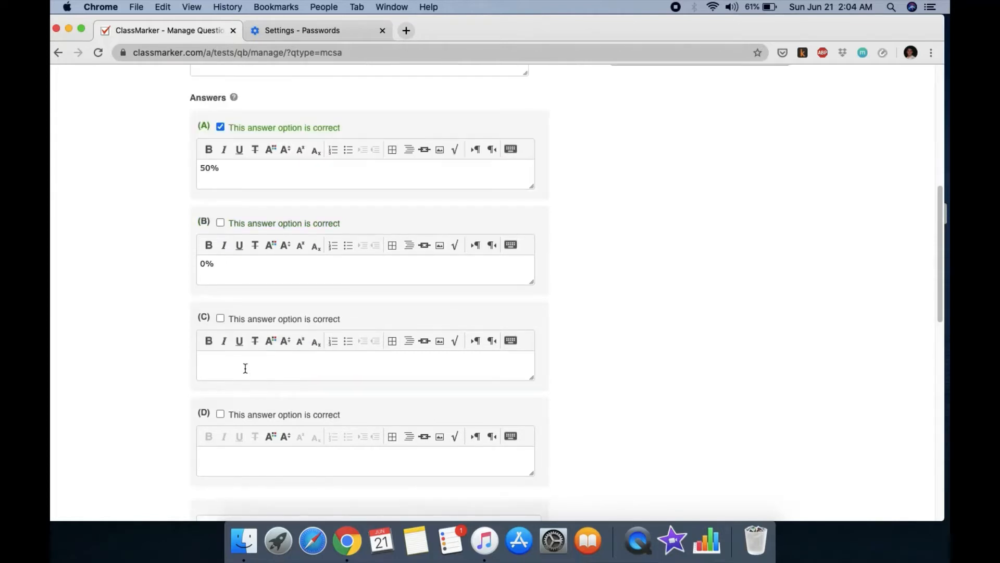
{"action": "type", "text": "75%"}
{"action": "left_click", "coordinate": [256, 452]}
{"action": "type", "text": "100"}
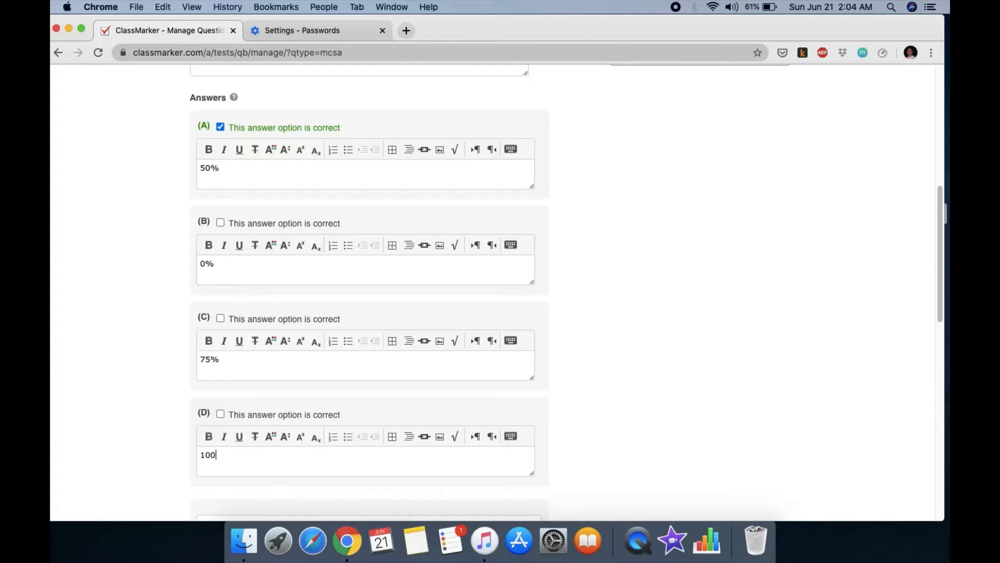
{"action": "type", "text": "%"}
{"action": "scroll", "coordinate": [352, 420], "scroll_direction": "down", "scroll_amount": 3}
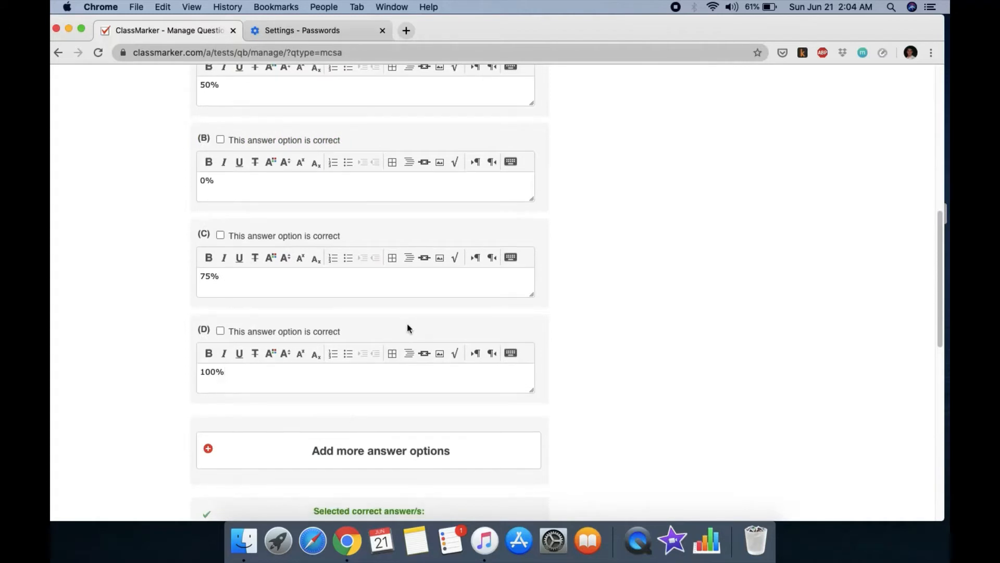
{"action": "scroll", "coordinate": [408, 328], "scroll_direction": "down", "scroll_amount": 1}
{"action": "scroll", "coordinate": [408, 346], "scroll_direction": "down", "scroll_amount": 3}
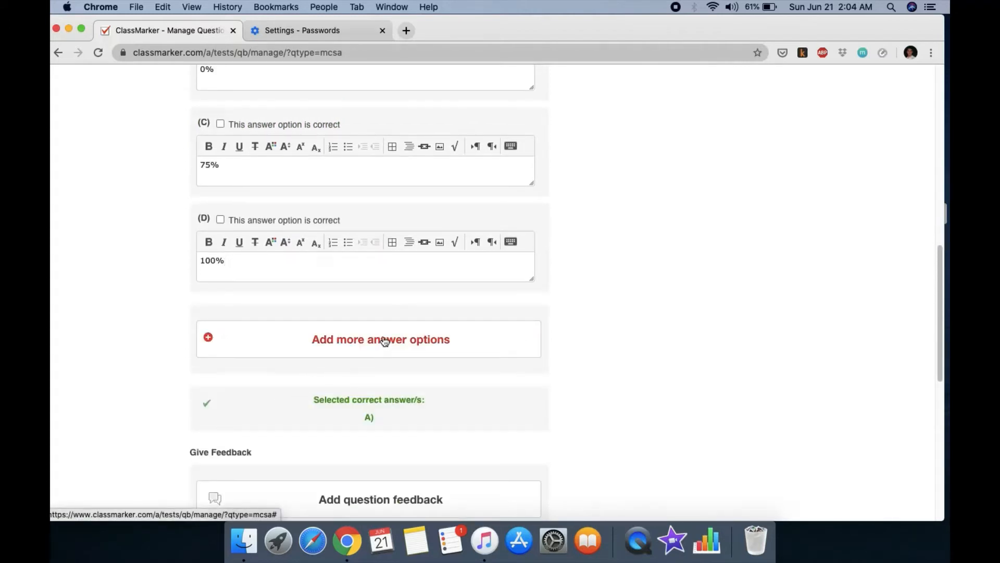
{"action": "scroll", "coordinate": [382, 336], "scroll_direction": "down", "scroll_amount": 1}
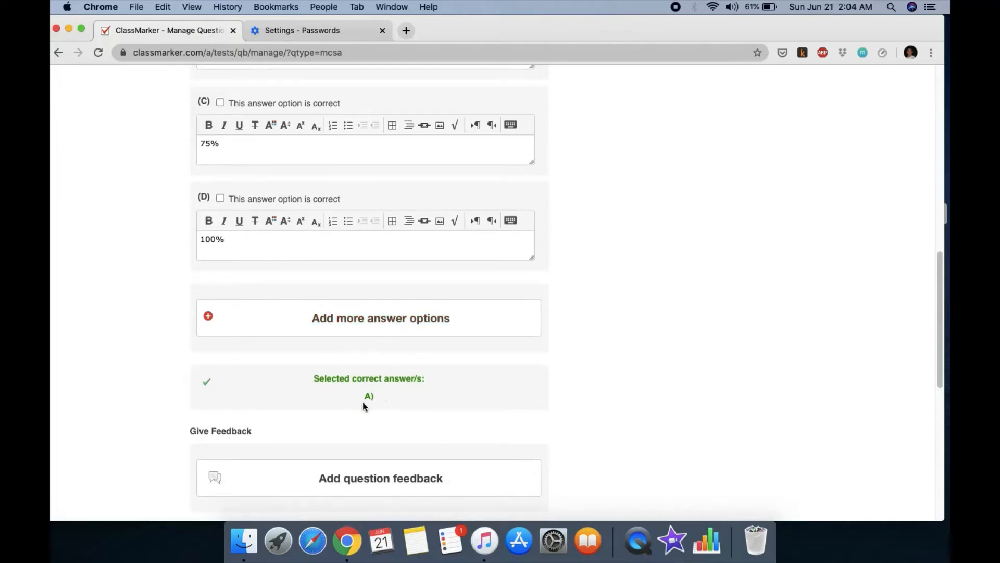
{"action": "scroll", "coordinate": [364, 401], "scroll_direction": "down", "scroll_amount": 7}
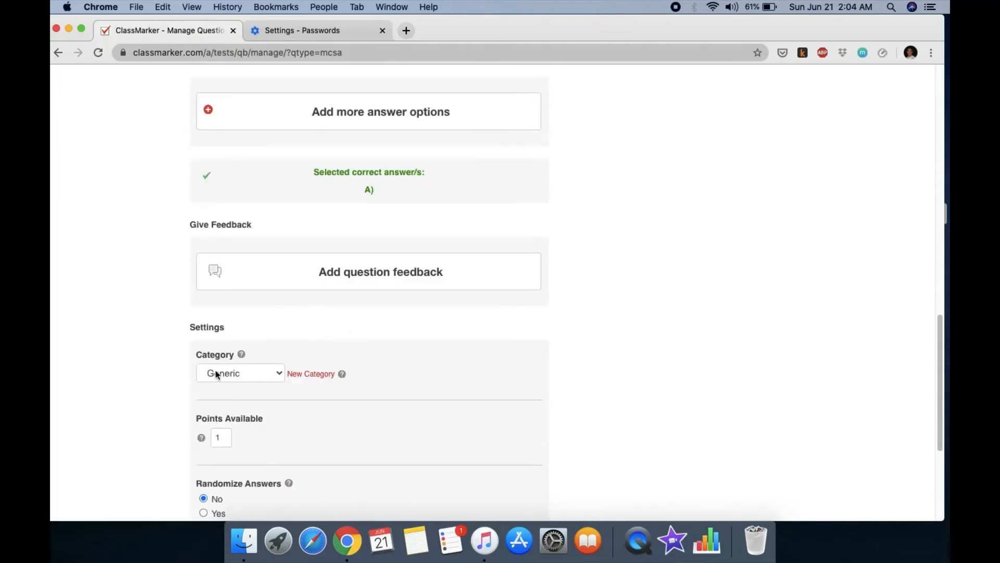
Step: File the AB blood-type question under Chapter 3 and set Randomize Answers to Yes
{"action": "left_click", "coordinate": [262, 376]}
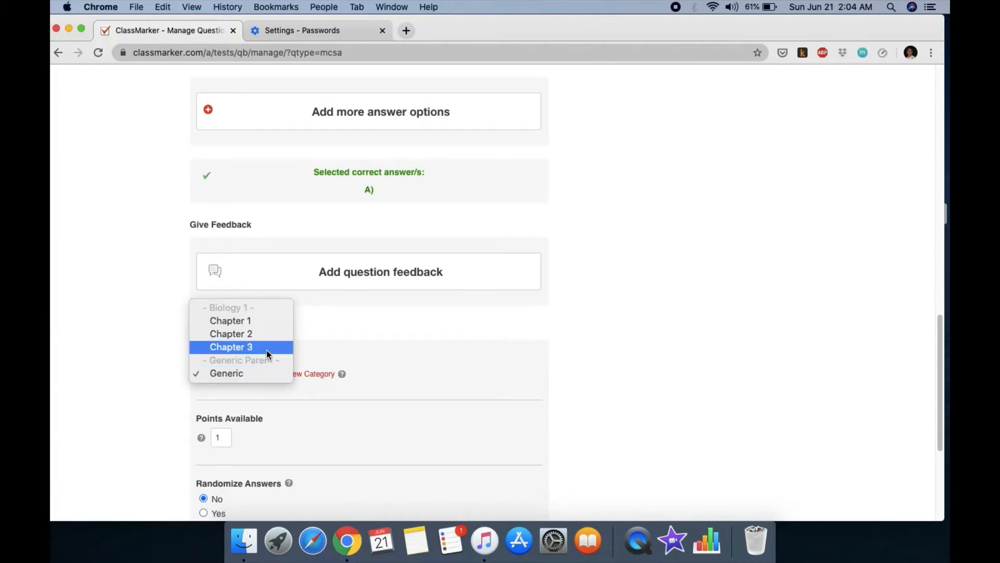
{"action": "left_click", "coordinate": [267, 350]}
{"action": "scroll", "coordinate": [370, 357], "scroll_direction": "down", "scroll_amount": 2}
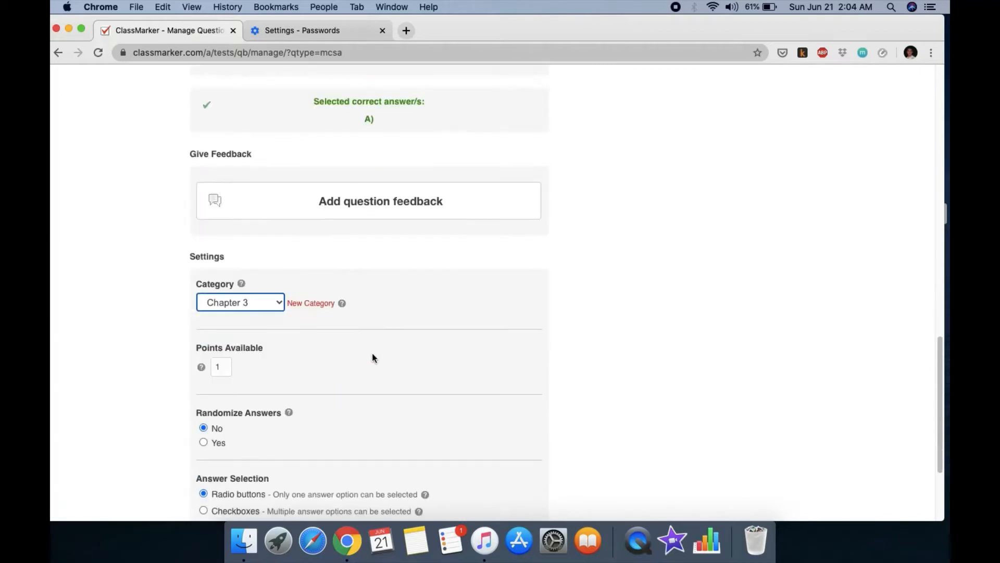
{"action": "left_click", "coordinate": [221, 366]}
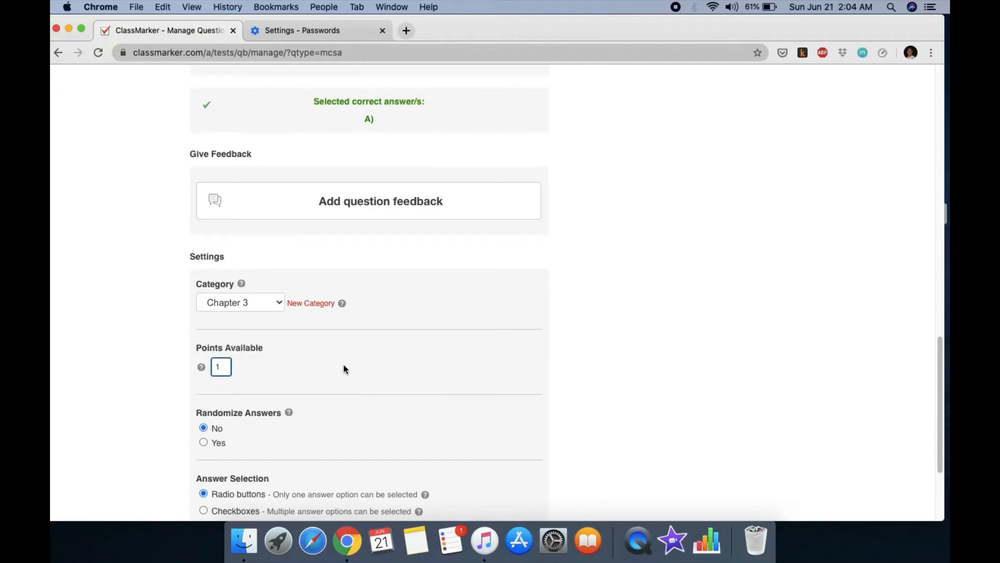
{"action": "scroll", "coordinate": [342, 364], "scroll_direction": "down", "scroll_amount": 1}
{"action": "scroll", "coordinate": [314, 358], "scroll_direction": "down", "scroll_amount": 3}
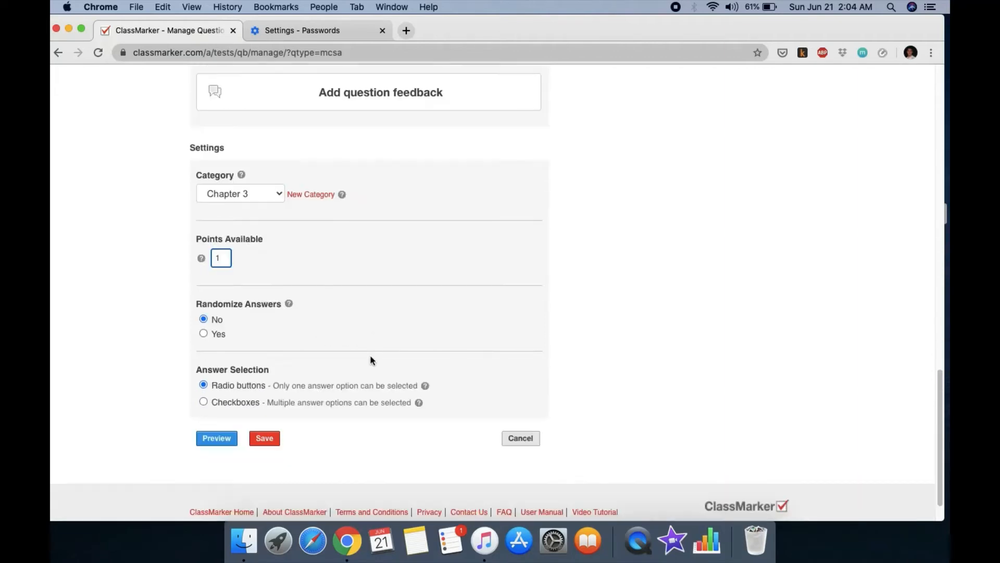
{"action": "left_click", "coordinate": [204, 333]}
{"action": "scroll", "coordinate": [422, 326], "scroll_direction": "down", "scroll_amount": 1}
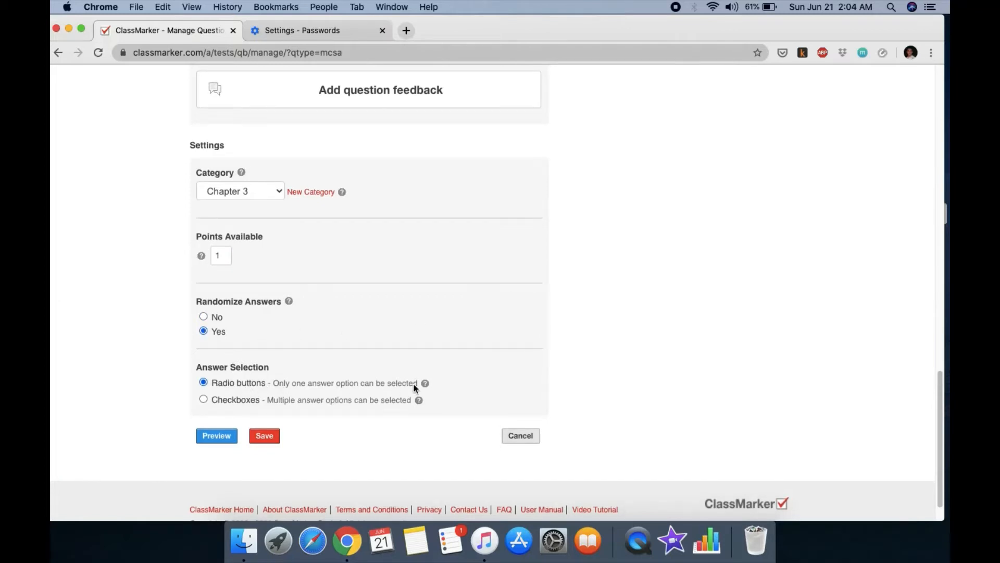
{"action": "mouse_move", "coordinate": [422, 384]}
Step: Preview the AB blood-type question, then save it to the question bank
{"action": "left_click", "coordinate": [213, 438]}
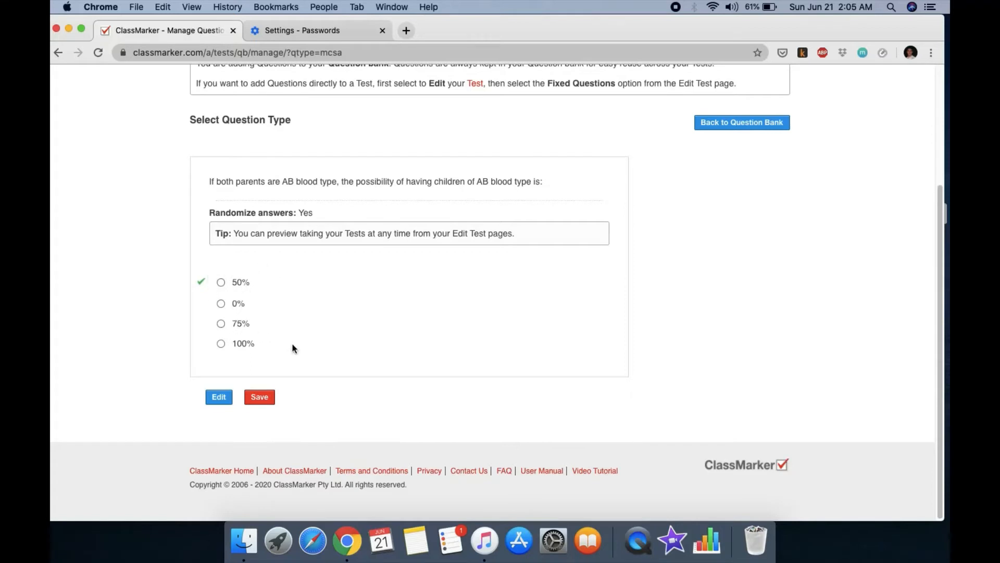
{"action": "left_click", "coordinate": [268, 403]}
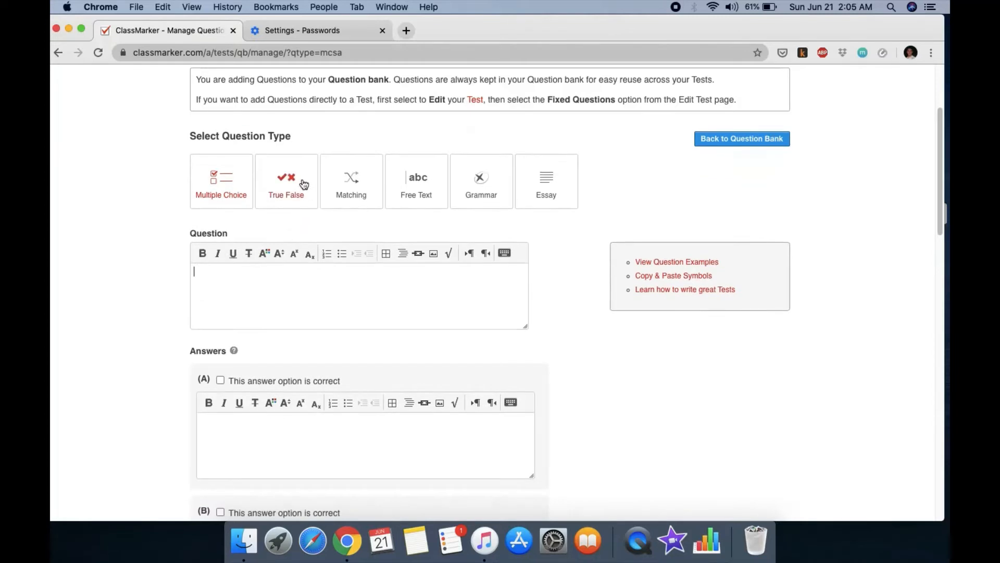
Step: Start a True/False question: 'People with blood type O always have at least 1 biological parent that is also blood type O'
{"action": "left_click", "coordinate": [301, 185]}
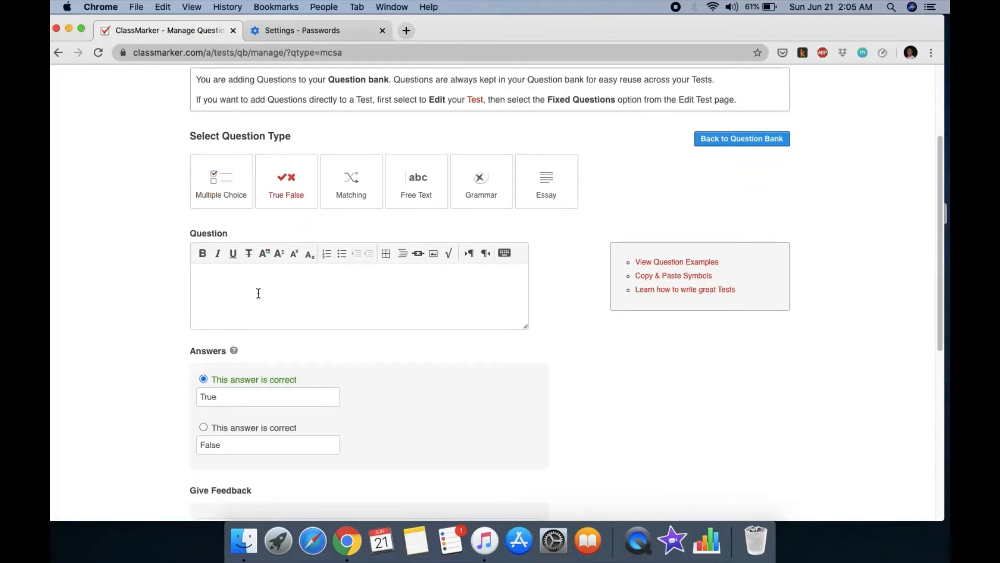
{"action": "type", "text": "PEOPLE"}
{"action": "key", "text": "BackSpace"}
{"action": "key", "text": "BackSpace"}
{"action": "key", "text": "BackSpace"}
{"action": "type", "text": "eople with blood type O"}
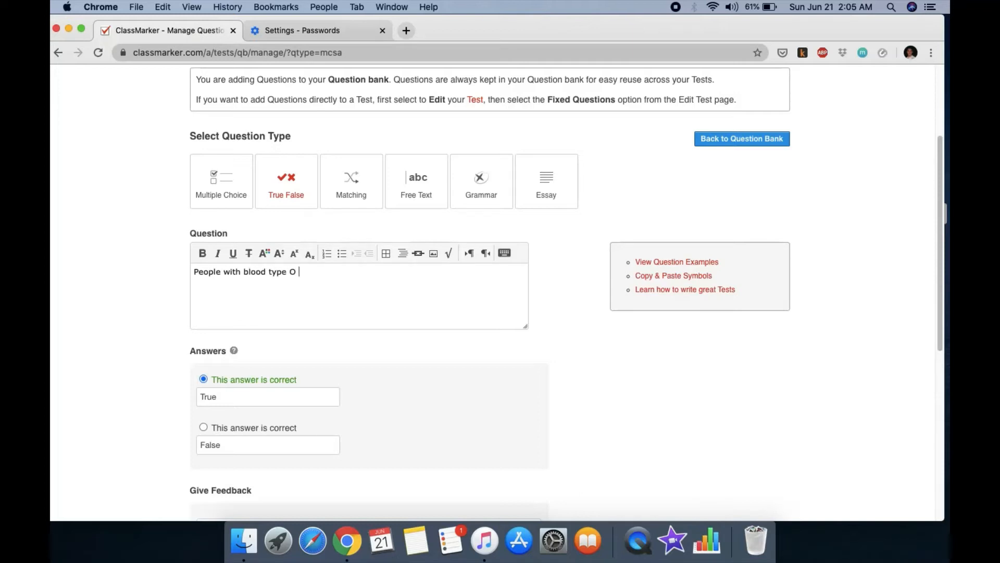
{"action": "type", "text": " always have at least 1 bio"}
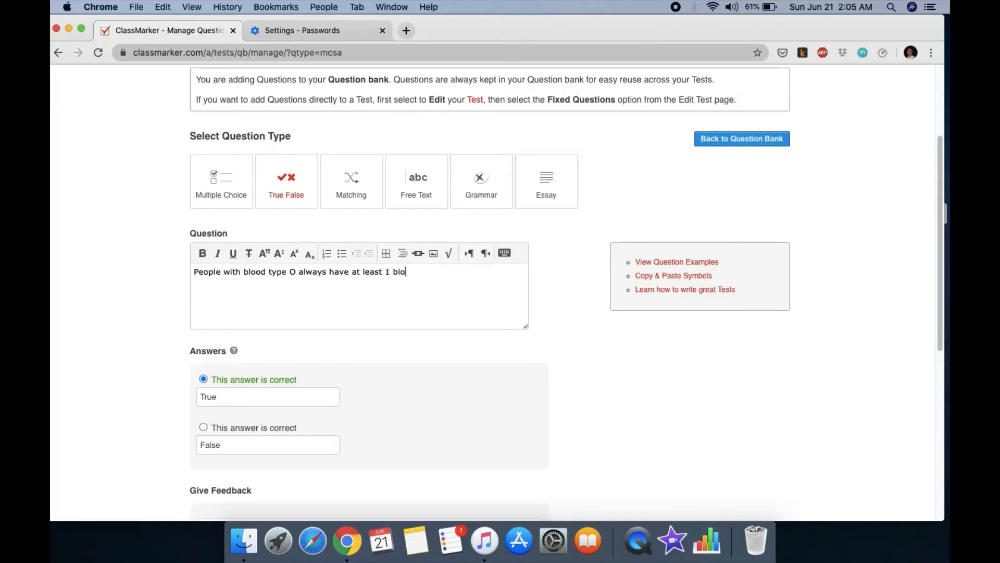
{"action": "type", "text": "logical parent that is also"}
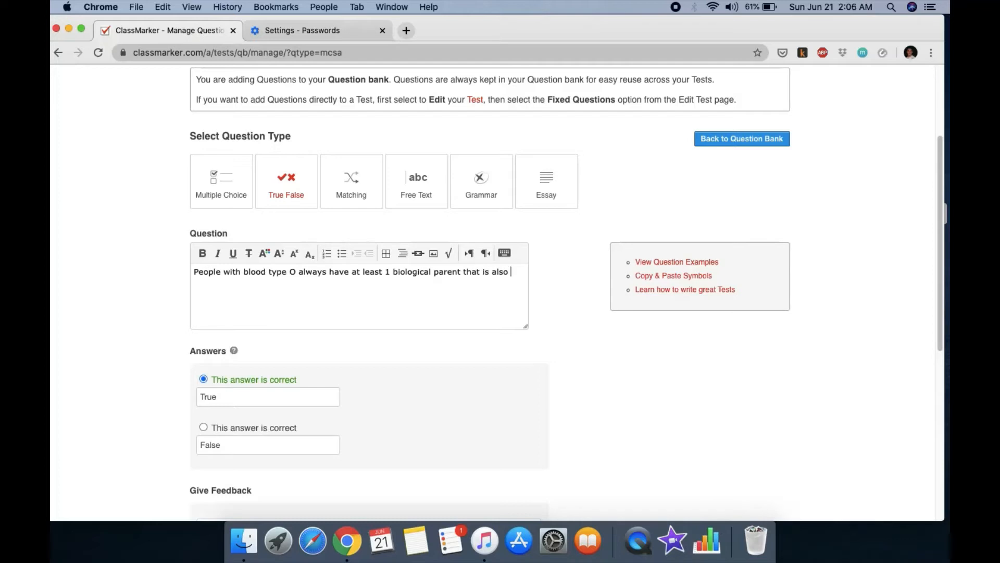
{"action": "type", "text": " blood type O."}
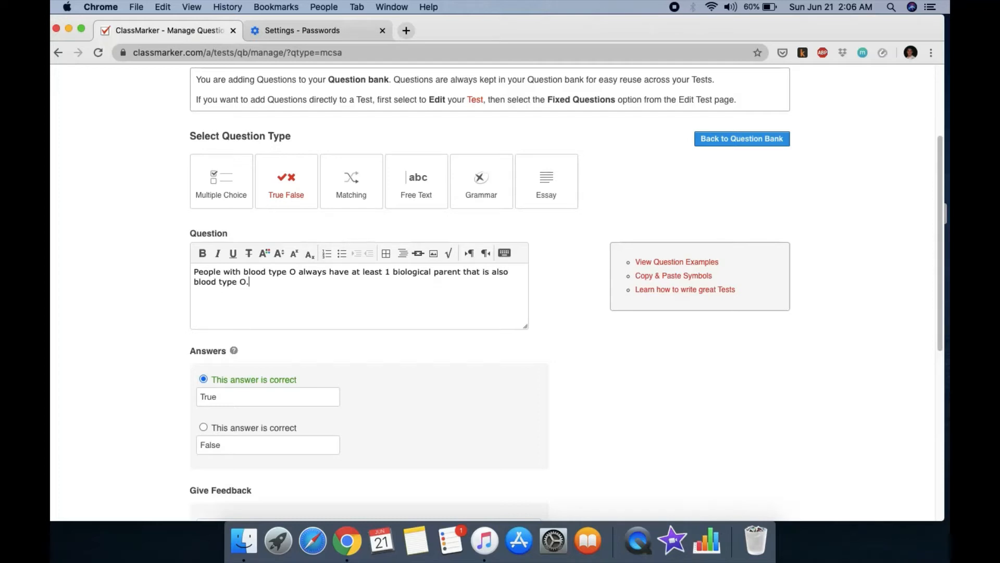
Step: Keep Chapter 3 as the category and preview the True/False question
{"action": "scroll", "coordinate": [268, 432], "scroll_direction": "down", "scroll_amount": 1}
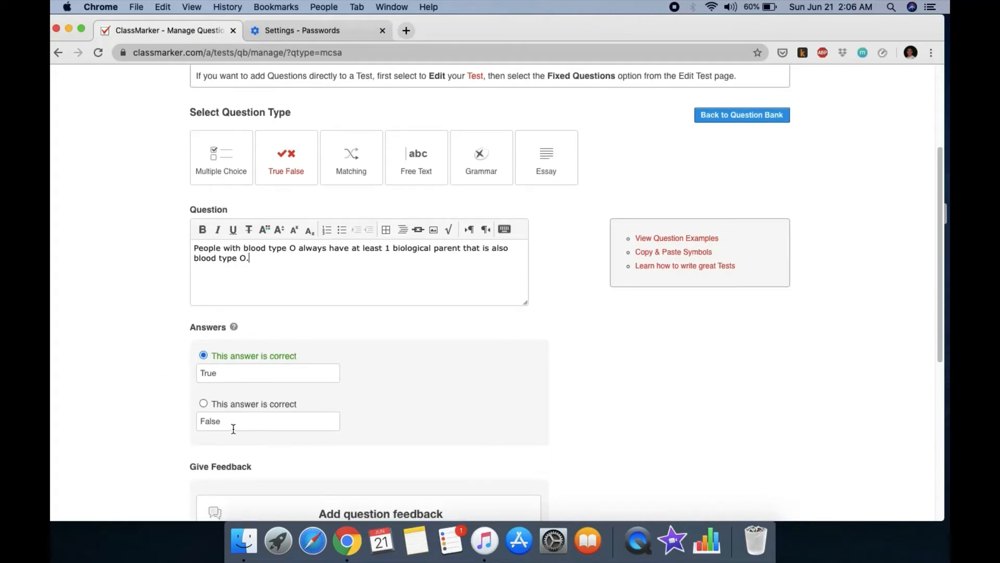
{"action": "scroll", "coordinate": [229, 428], "scroll_direction": "down", "scroll_amount": 9}
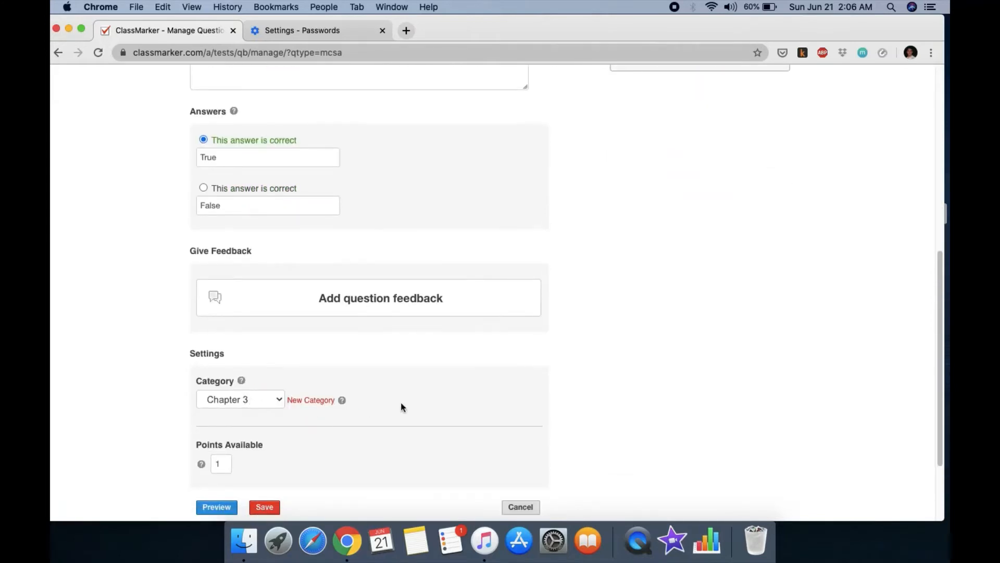
{"action": "scroll", "coordinate": [404, 388], "scroll_direction": "down", "scroll_amount": 3}
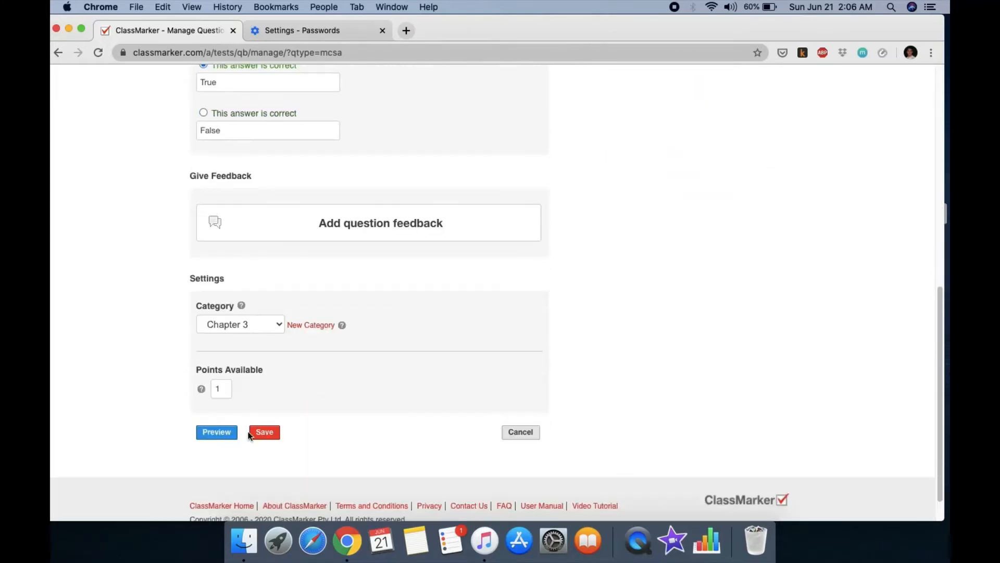
{"action": "left_click", "coordinate": [268, 323]}
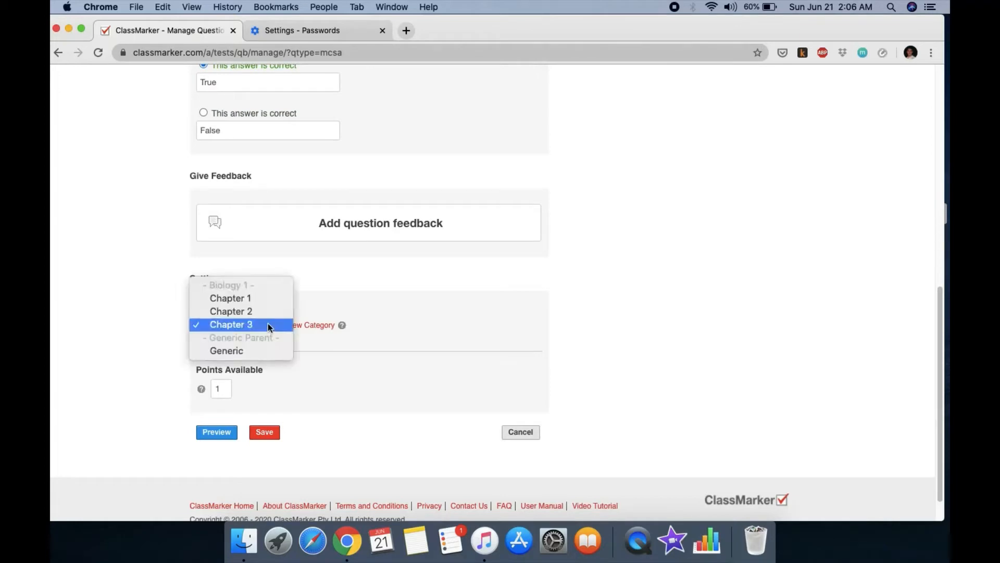
{"action": "left_click", "coordinate": [263, 327]}
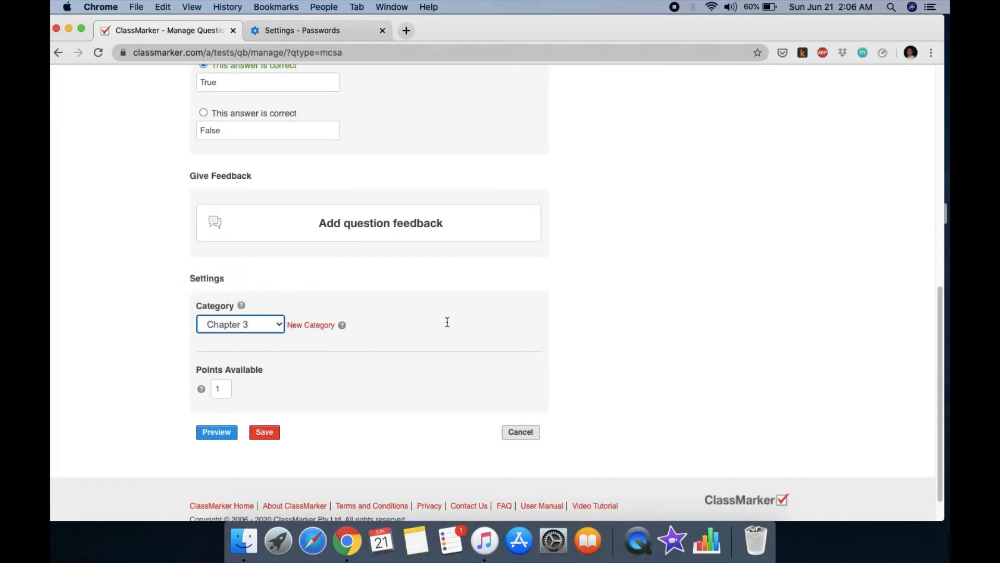
{"action": "left_click", "coordinate": [217, 432]}
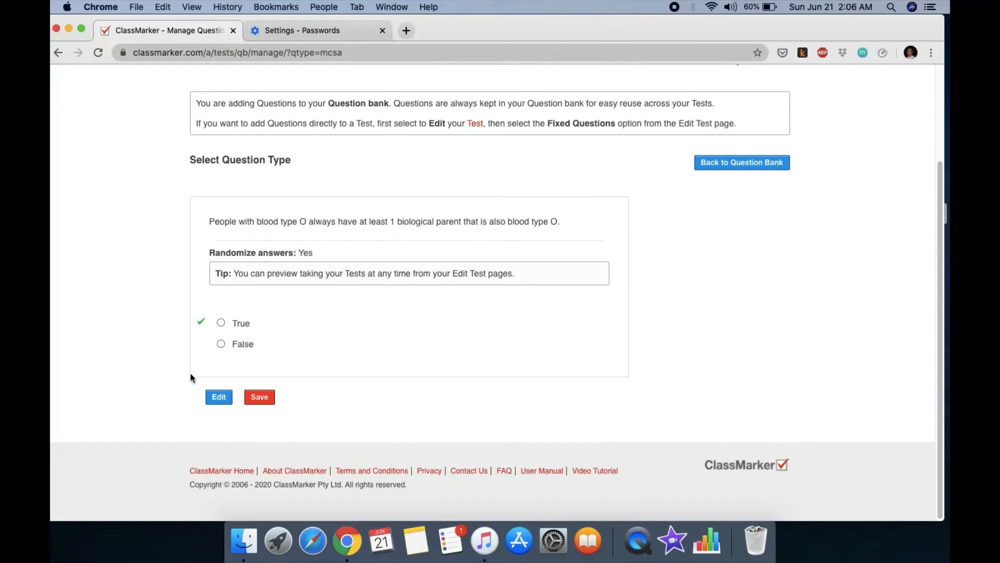
Step: Save the blood type O True/False question and start a new Matching question
{"action": "left_click", "coordinate": [263, 400]}
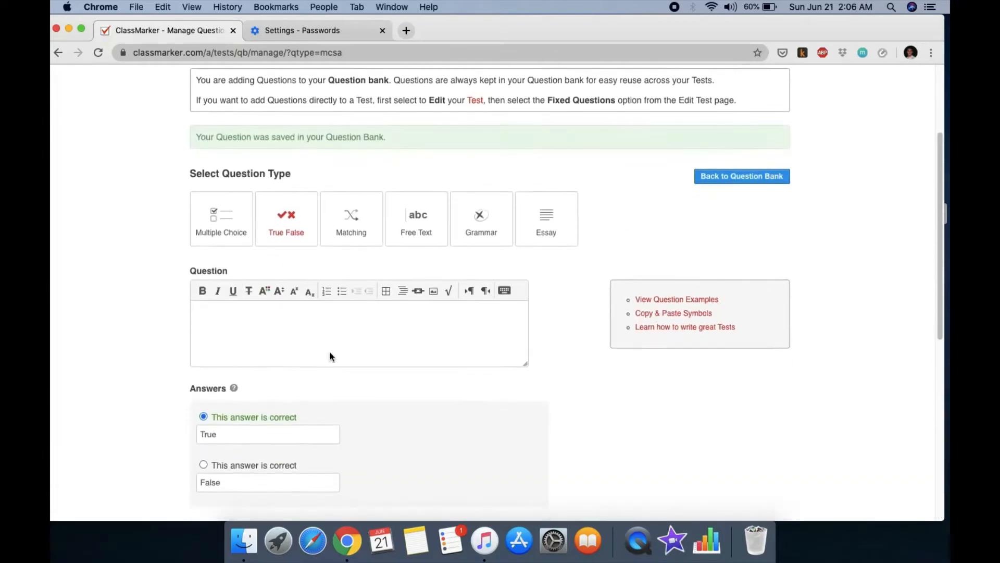
{"action": "left_click", "coordinate": [351, 214]}
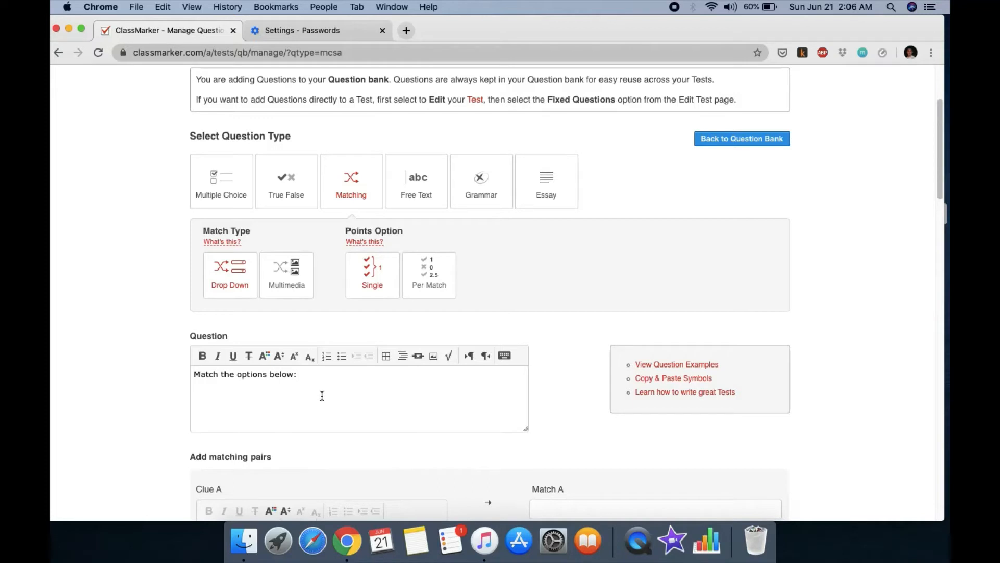
Step: Pair clue 'gene' with 'basic unit of heredity' and 'allele' with 'versions of a gene'
{"action": "scroll", "coordinate": [308, 381], "scroll_direction": "down", "scroll_amount": 3}
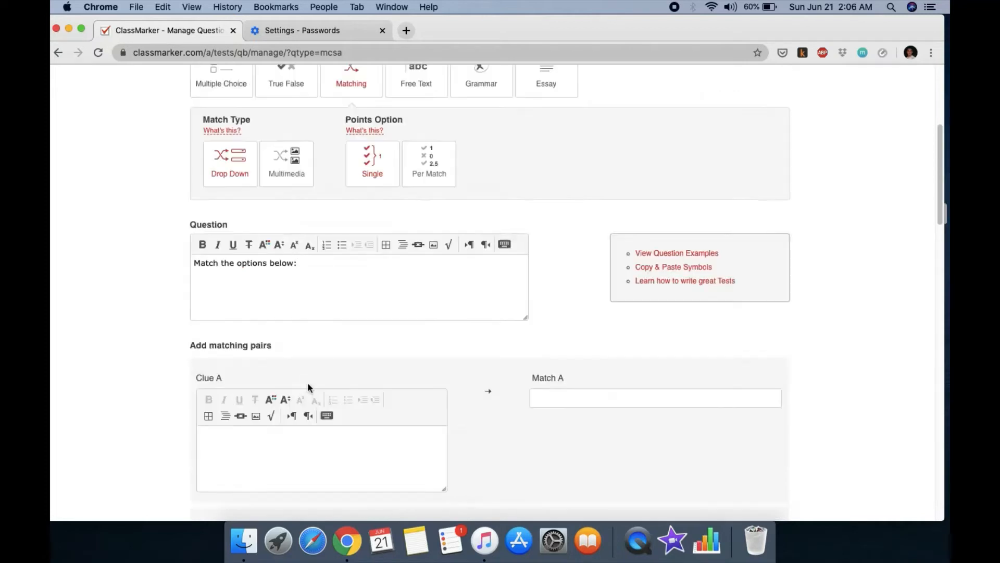
{"action": "left_click", "coordinate": [281, 434]}
{"action": "left_click", "coordinate": [561, 398]}
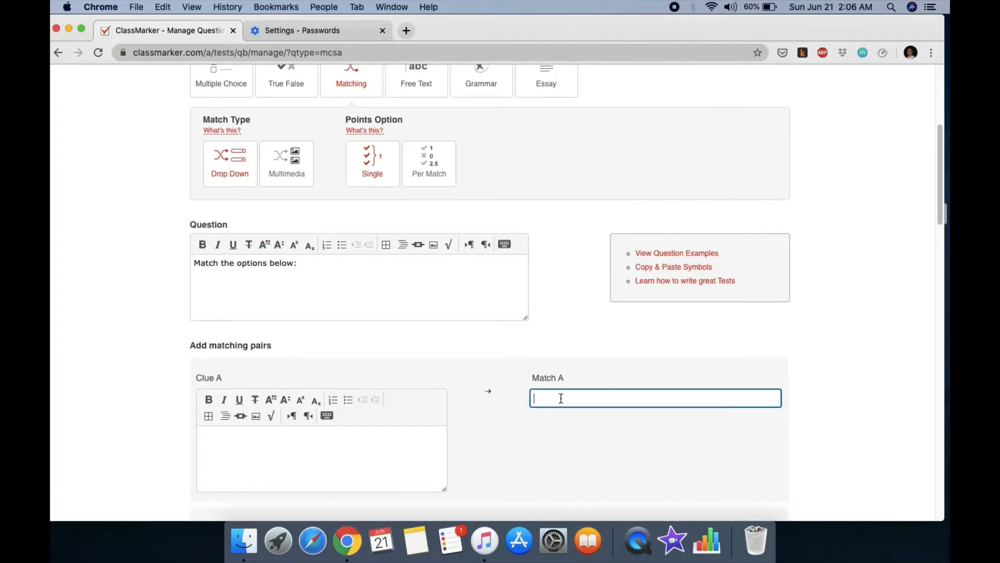
{"action": "left_click", "coordinate": [254, 442]}
{"action": "type", "text": "gene"}
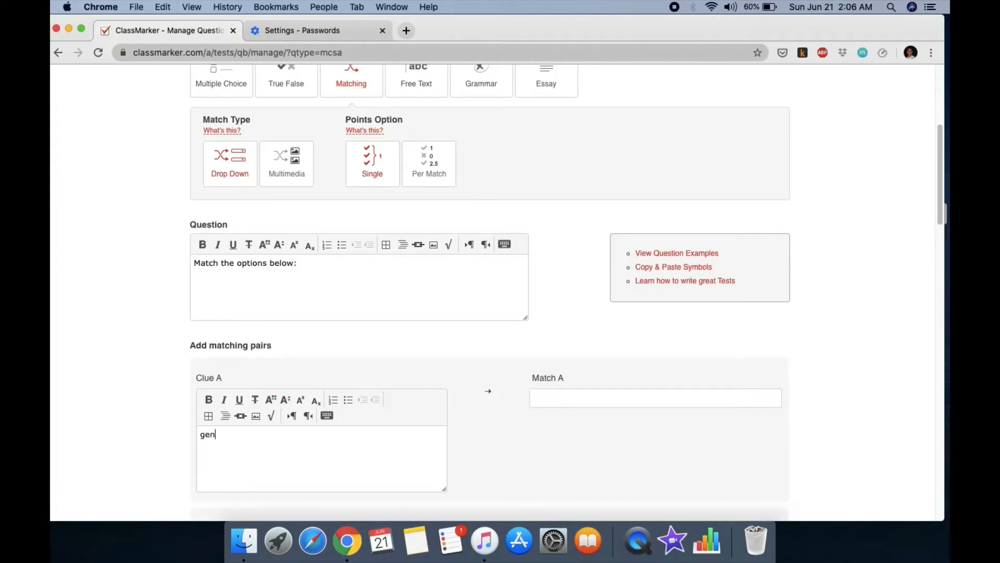
{"action": "left_click", "coordinate": [547, 398]}
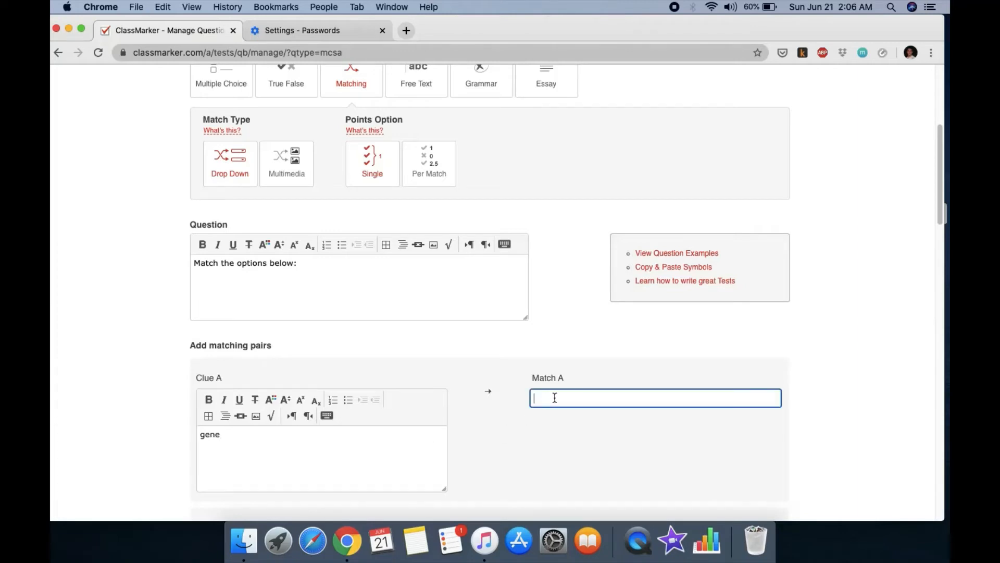
{"action": "type", "text": "basic unit of heredit"}
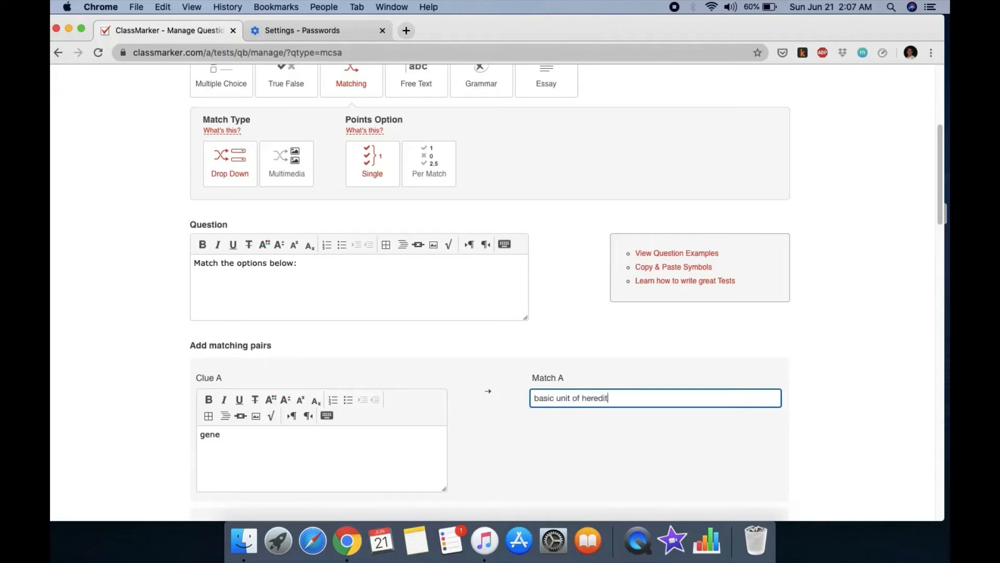
{"action": "type", "text": "y"}
{"action": "scroll", "coordinate": [555, 396], "scroll_direction": "down", "scroll_amount": 1}
{"action": "scroll", "coordinate": [339, 460], "scroll_direction": "down", "scroll_amount": 5}
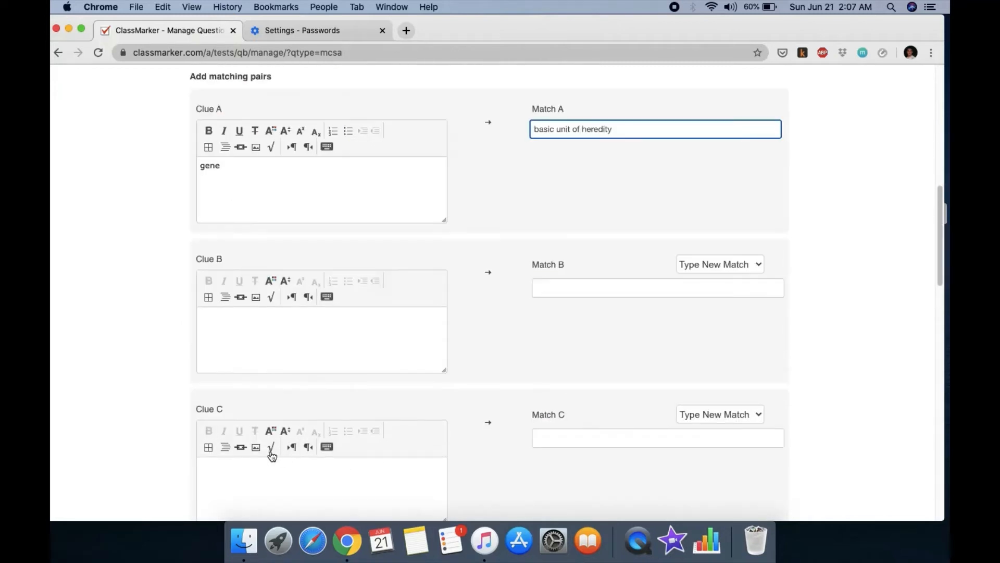
{"action": "left_click", "coordinate": [233, 314]}
{"action": "type", "text": "all"}
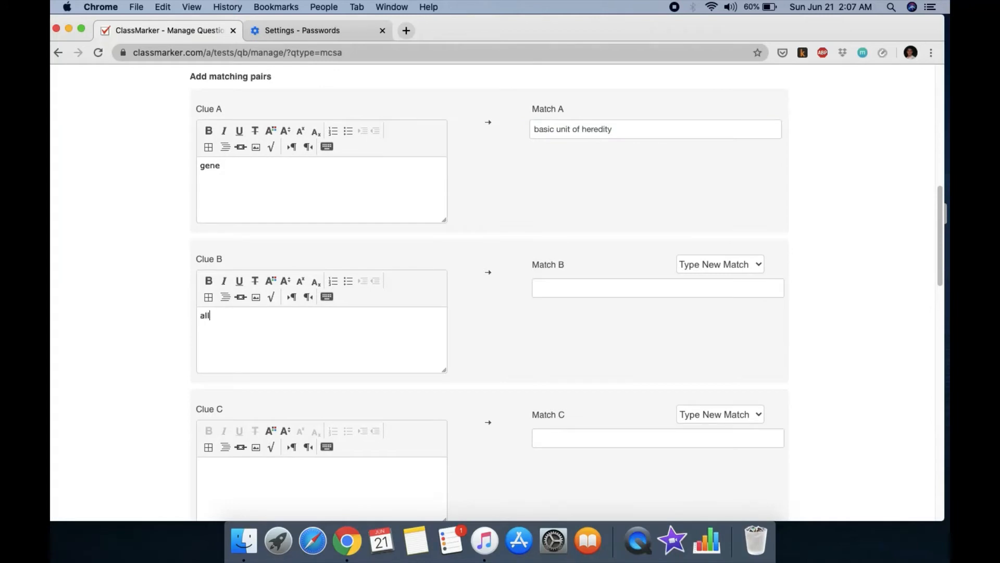
{"action": "type", "text": "ele"}
{"action": "left_click", "coordinate": [565, 291]}
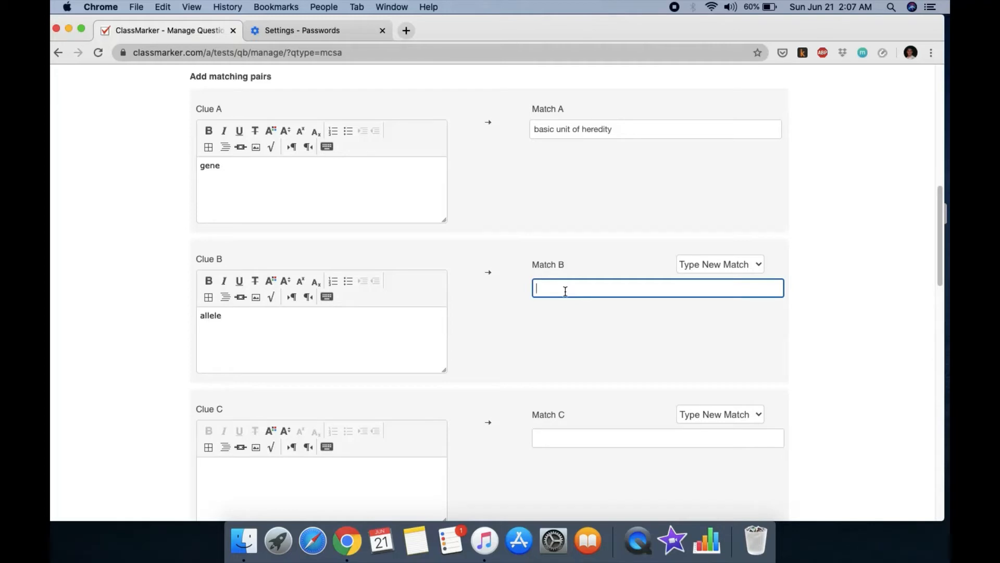
{"action": "type", "text": "versions of a gene"}
Step: Pair 'homozygous' with 'when the alleles are the same' and 'heterozygous' with 'when the alleles are different'
{"action": "left_click", "coordinate": [255, 459]}
{"action": "scroll", "coordinate": [267, 457], "scroll_direction": "down", "scroll_amount": 1}
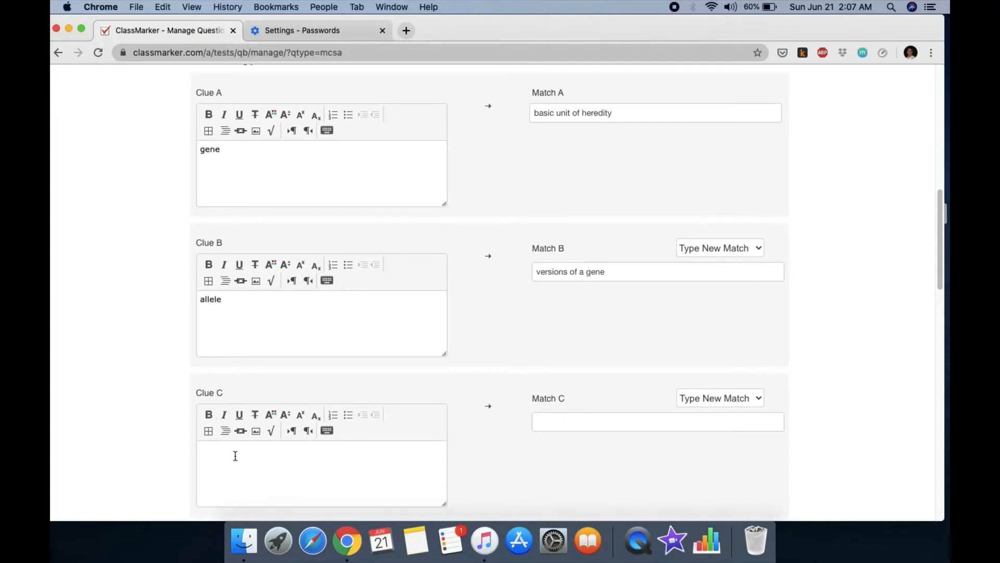
{"action": "type", "text": "homozygous"}
{"action": "left_click", "coordinate": [566, 420]}
{"action": "type", "text": "when th"}
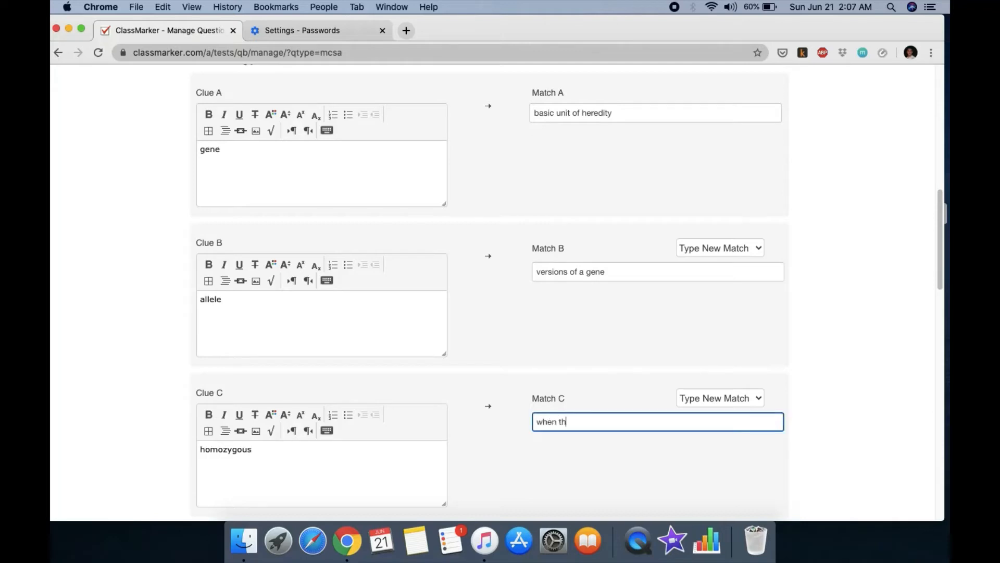
{"action": "type", "text": "e alleles are the same"}
{"action": "scroll", "coordinate": [330, 452], "scroll_direction": "down", "scroll_amount": 5}
{"action": "scroll", "coordinate": [315, 424], "scroll_direction": "down", "scroll_amount": 3}
{"action": "left_click", "coordinate": [292, 312]}
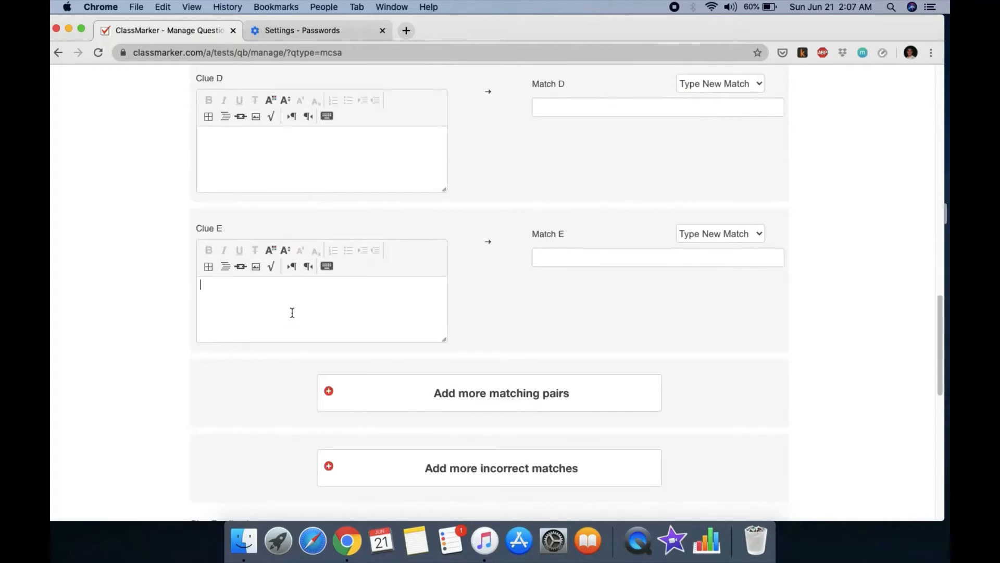
{"action": "type", "text": "hetero"}
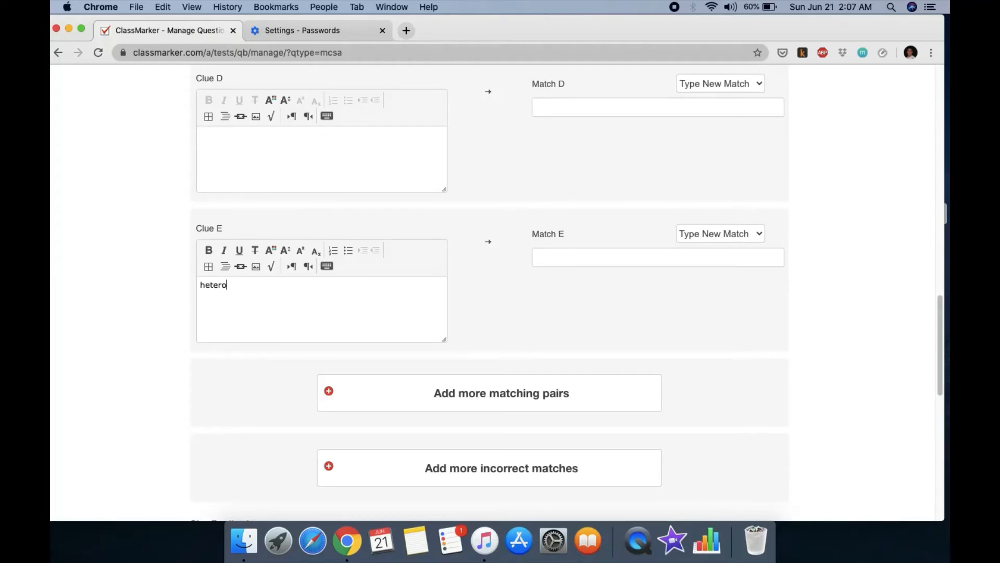
{"action": "type", "text": "zygous"}
{"action": "left_click", "coordinate": [554, 260]}
{"action": "type", "text": "whe"}
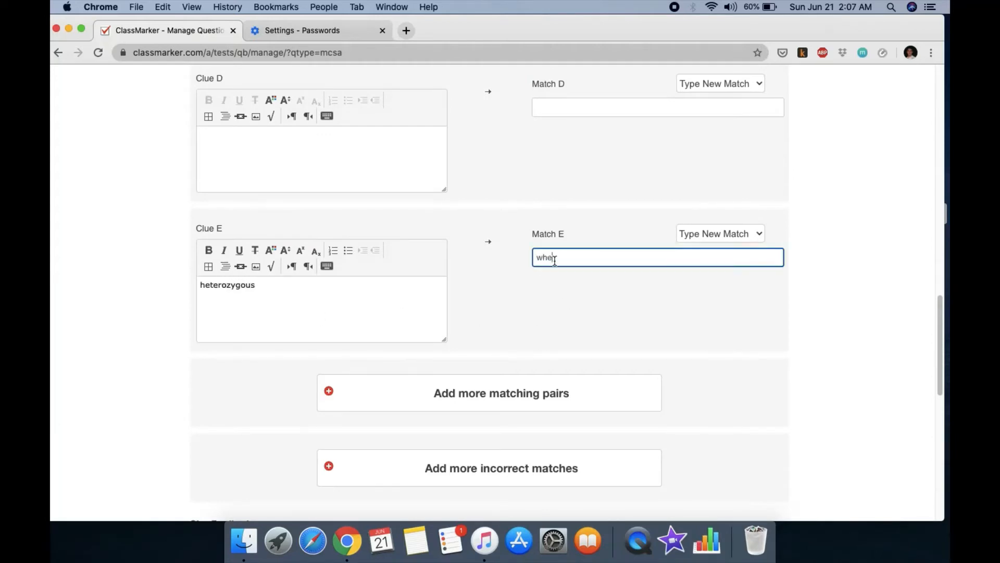
{"action": "type", "text": "n the alleles are different"}
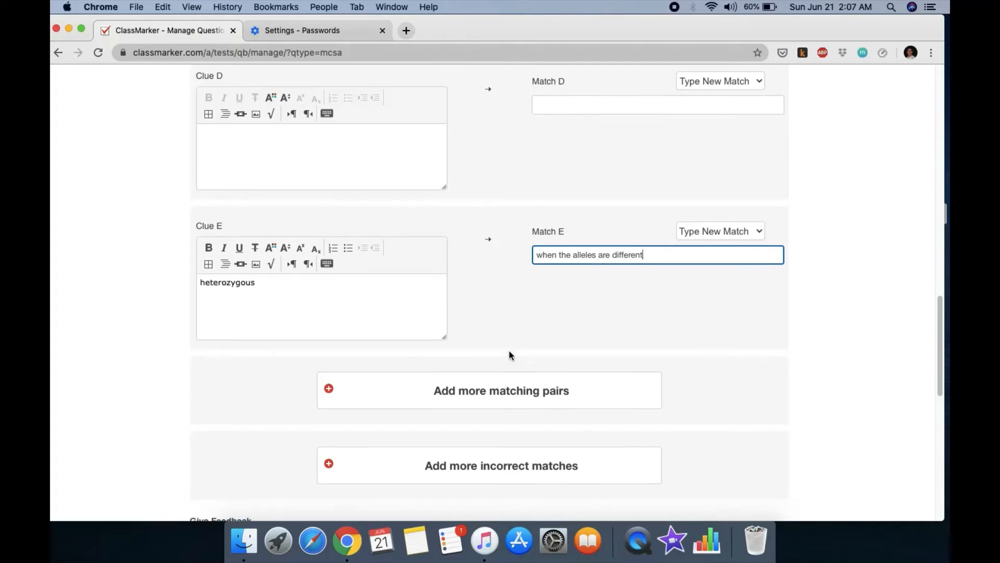
{"action": "scroll", "coordinate": [507, 345], "scroll_direction": "down", "scroll_amount": 5}
{"action": "scroll", "coordinate": [472, 321], "scroll_direction": "down", "scroll_amount": 1}
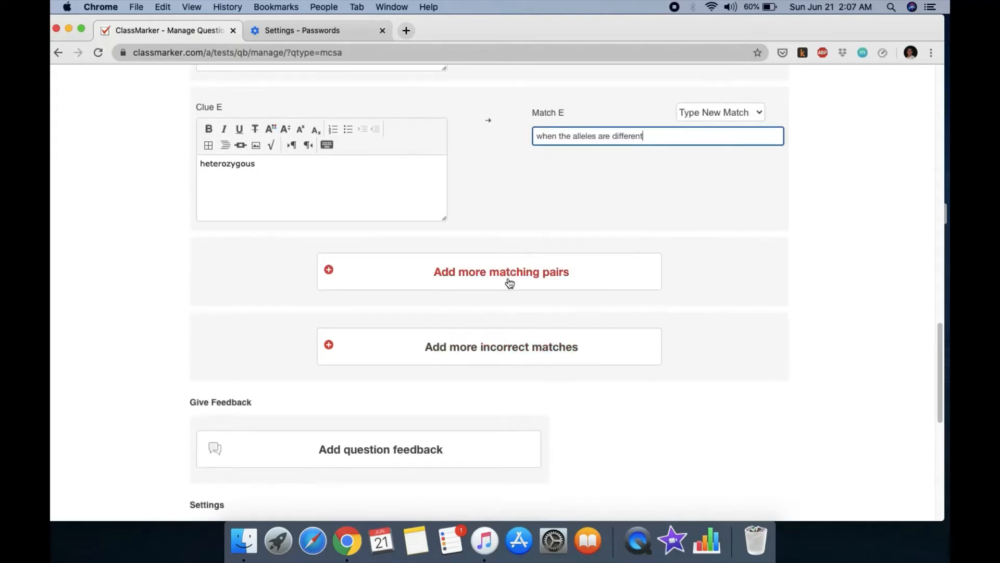
Step: Add extra incorrect match fields to the Matching question
{"action": "scroll", "coordinate": [464, 400], "scroll_direction": "down", "scroll_amount": 5}
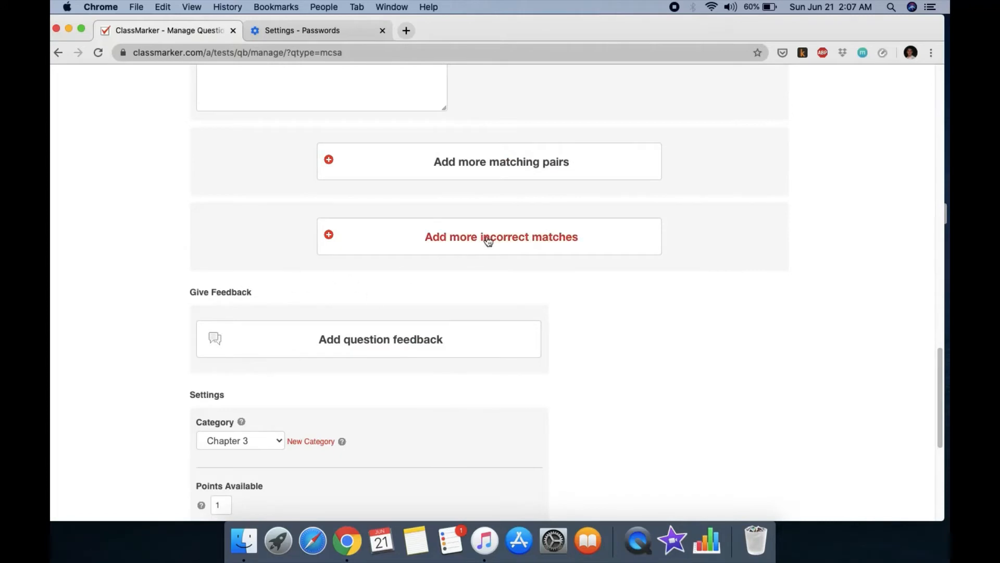
{"action": "left_click", "coordinate": [514, 241]}
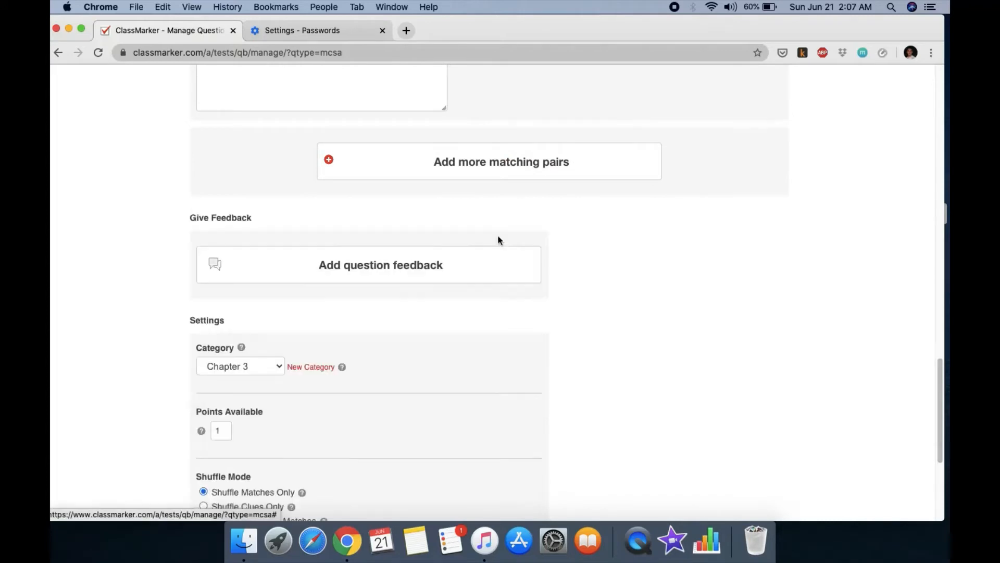
{"action": "scroll", "coordinate": [498, 241], "scroll_direction": "up", "scroll_amount": 5}
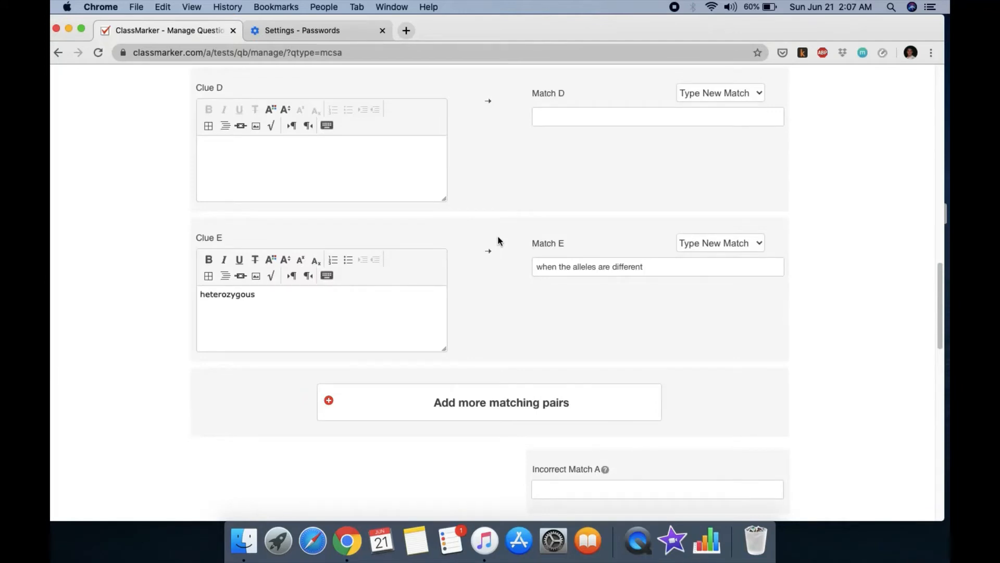
{"action": "scroll", "coordinate": [498, 240], "scroll_direction": "up", "scroll_amount": 2}
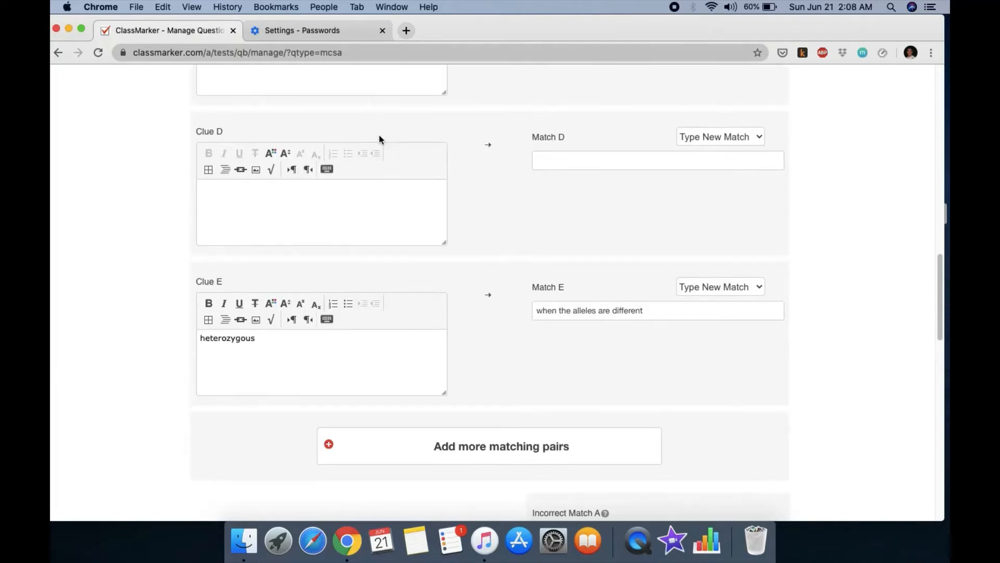
{"action": "scroll", "coordinate": [379, 136], "scroll_direction": "up", "scroll_amount": 3}
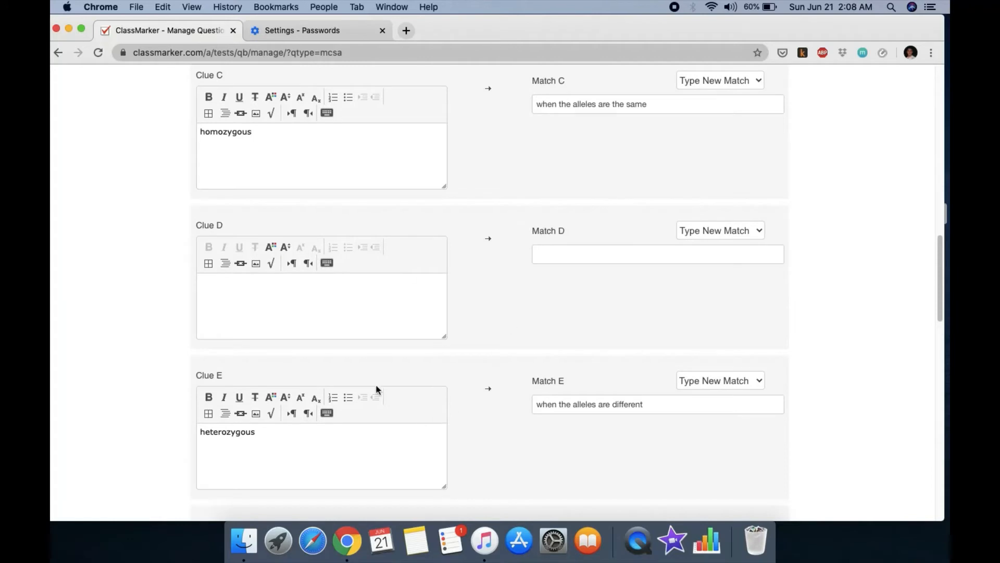
{"action": "scroll", "coordinate": [399, 324], "scroll_direction": "down", "scroll_amount": 3}
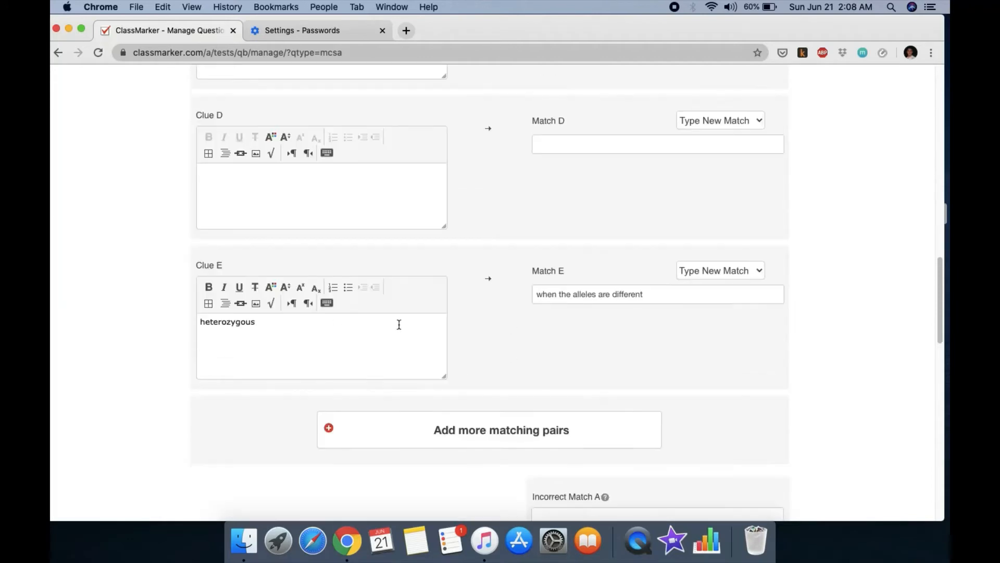
{"action": "scroll", "coordinate": [409, 331], "scroll_direction": "down", "scroll_amount": 6}
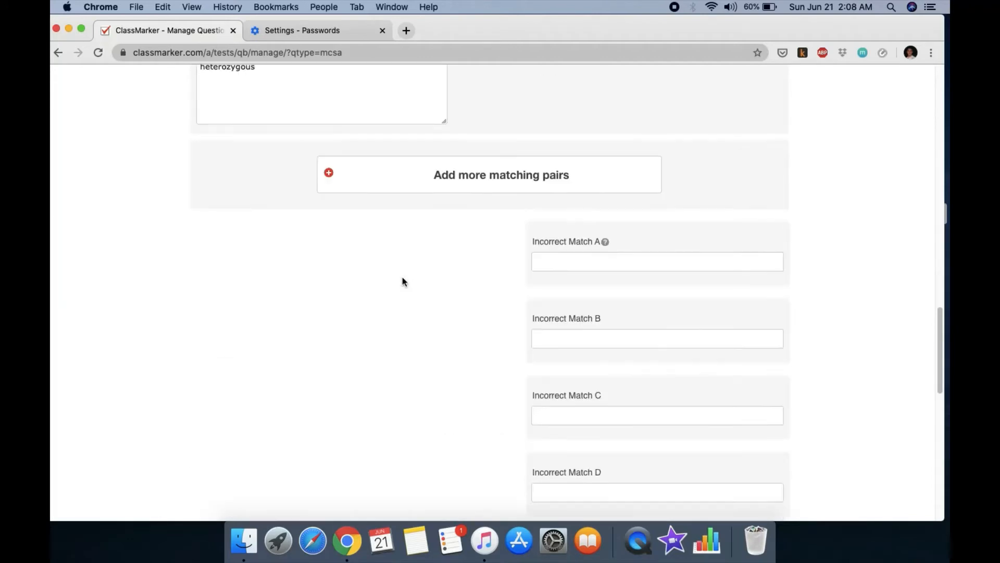
{"action": "scroll", "coordinate": [407, 281], "scroll_direction": "down", "scroll_amount": 6}
{"action": "scroll", "coordinate": [553, 151], "scroll_direction": "up", "scroll_amount": 1}
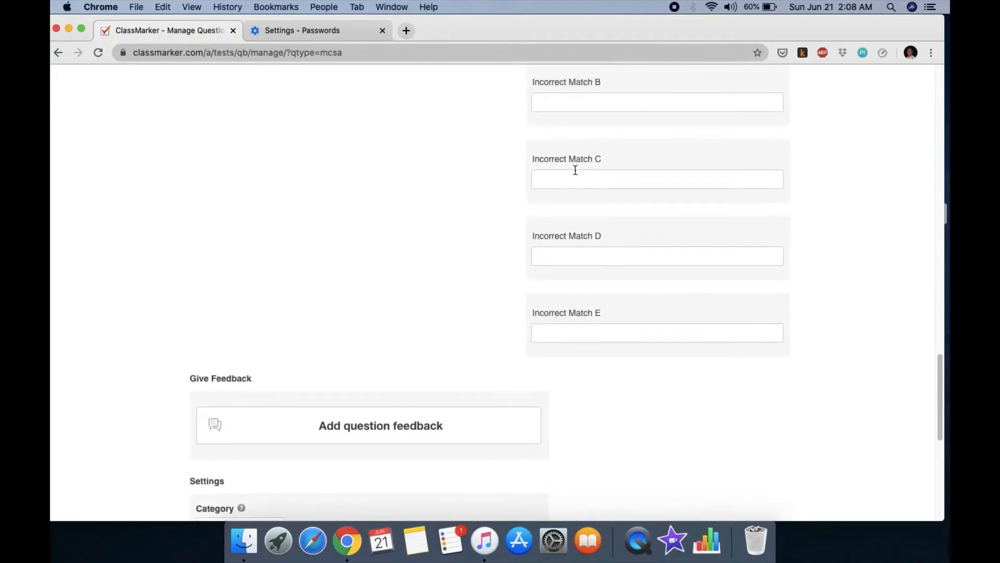
{"action": "scroll", "coordinate": [573, 156], "scroll_direction": "up", "scroll_amount": 2}
Step: Enter incorrect matches 'heredity' (correcting its spelling), 'recessive' and 'dominant'
{"action": "left_click", "coordinate": [562, 116]}
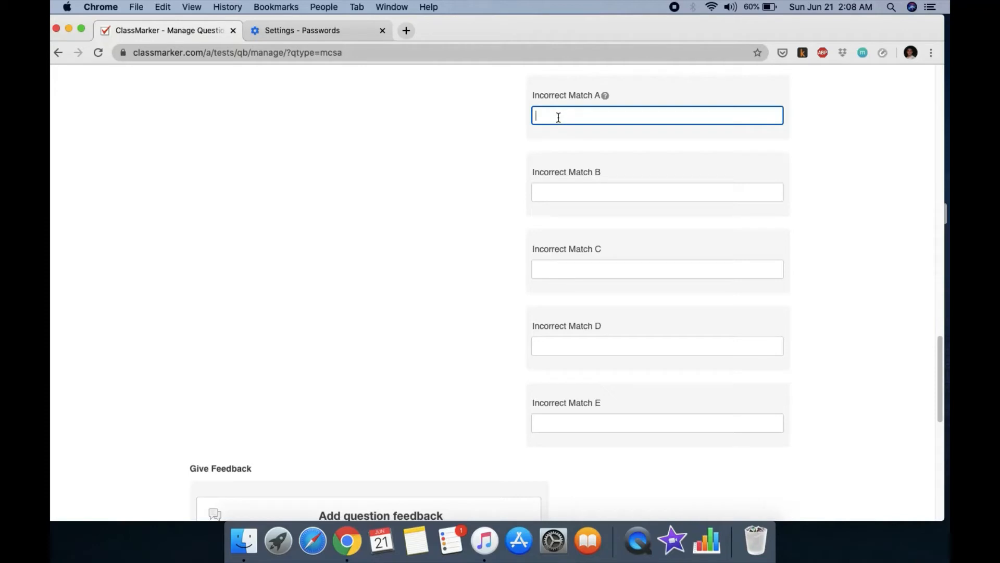
{"action": "type", "text": "heridity"}
{"action": "left_click", "coordinate": [550, 116]}
{"action": "key", "text": "Right"}
{"action": "key", "text": "BackSpace"}
{"action": "type", "text": "e"}
{"action": "left_click", "coordinate": [559, 193]}
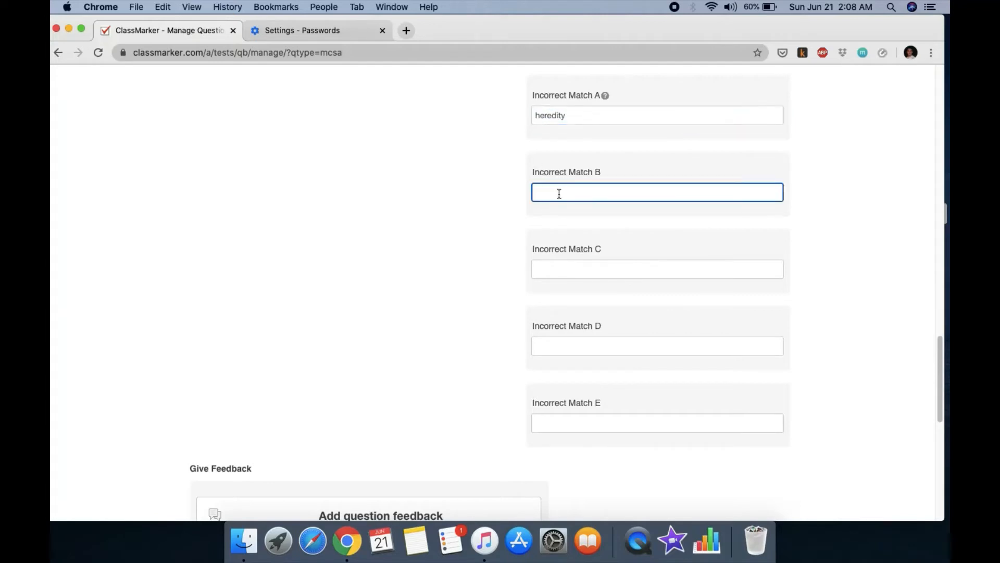
{"action": "type", "text": "recessive"}
{"action": "left_click", "coordinate": [560, 267]}
{"action": "type", "text": "dominanr"}
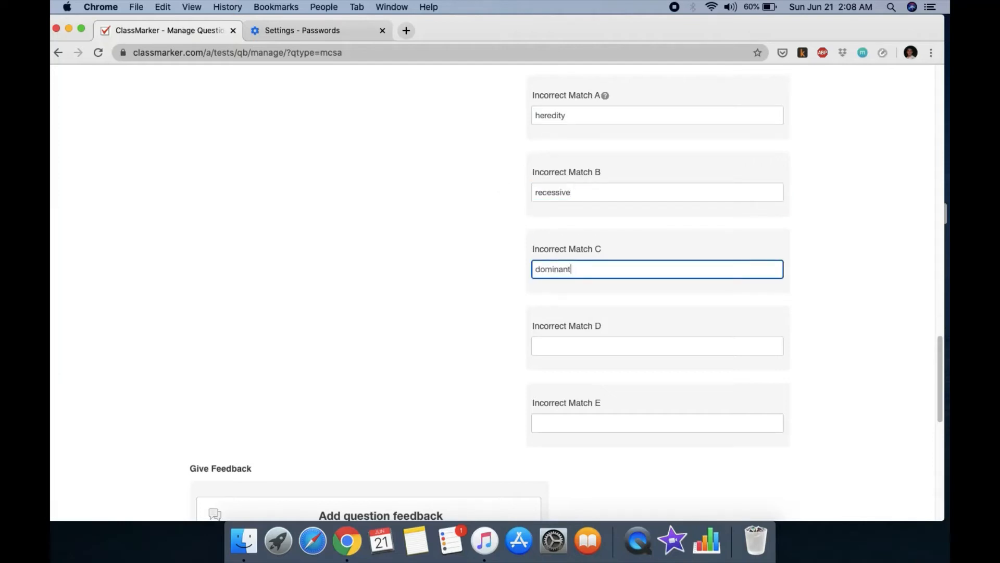
{"action": "scroll", "coordinate": [606, 259], "scroll_direction": "down", "scroll_amount": 8}
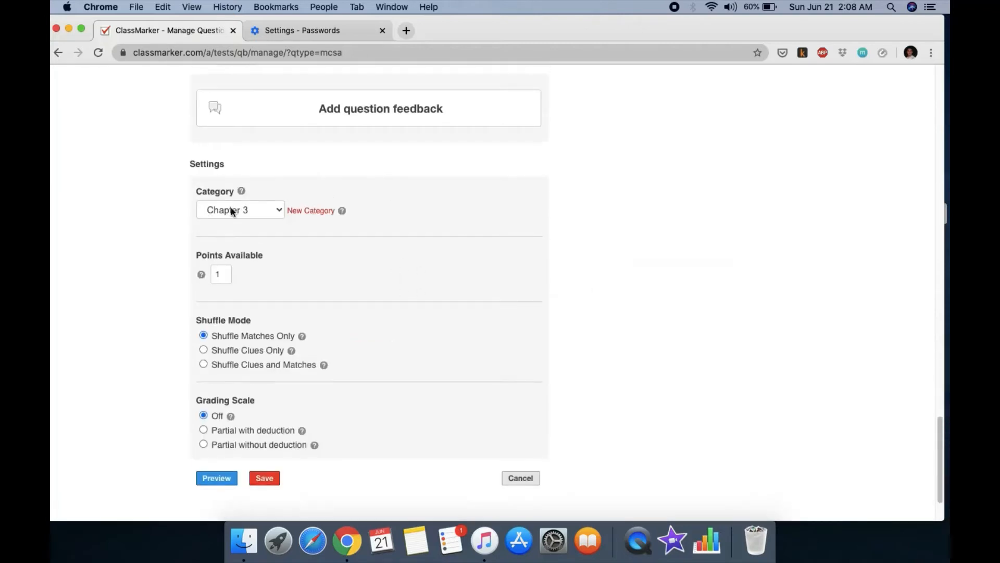
Step: Set Points Available to 4, shuffle clues and matches, and grade as Partial without deduction
{"action": "left_click", "coordinate": [221, 279]}
{"action": "key", "text": "BackSpace"}
{"action": "type", "text": "4"}
{"action": "scroll", "coordinate": [312, 292], "scroll_direction": "down", "scroll_amount": 1}
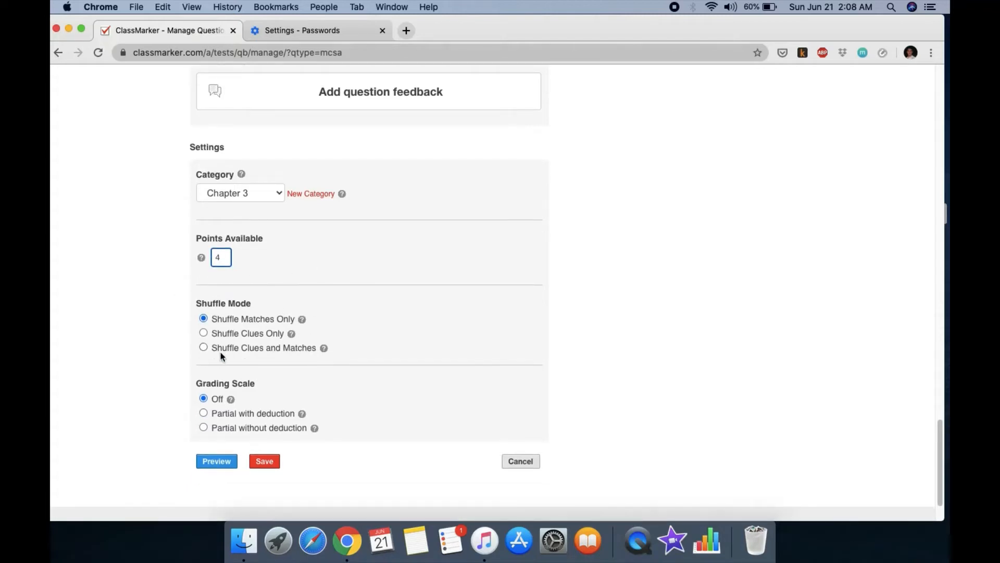
{"action": "left_click", "coordinate": [203, 348]}
{"action": "scroll", "coordinate": [386, 341], "scroll_direction": "down", "scroll_amount": 3}
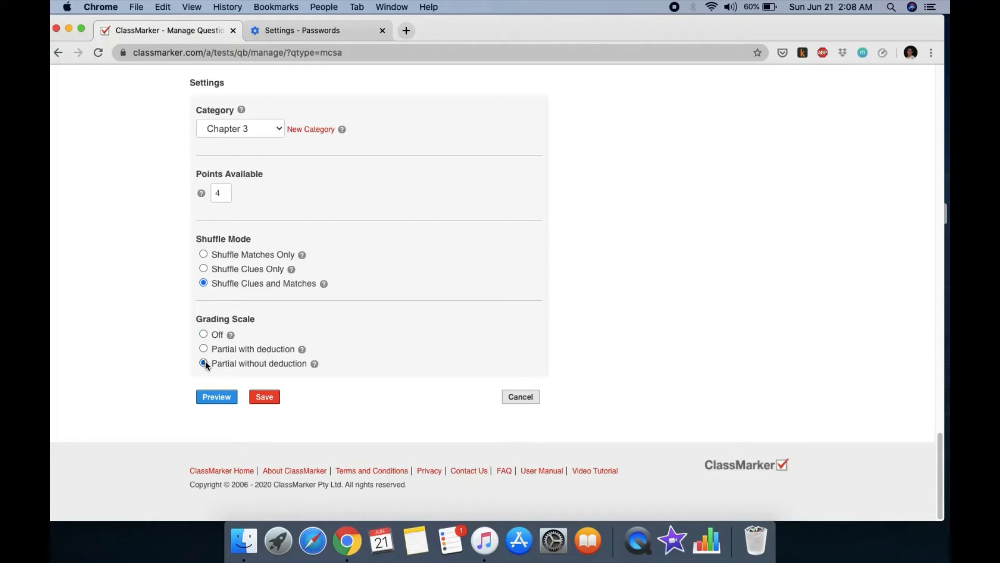
{"action": "mouse_move", "coordinate": [231, 336]}
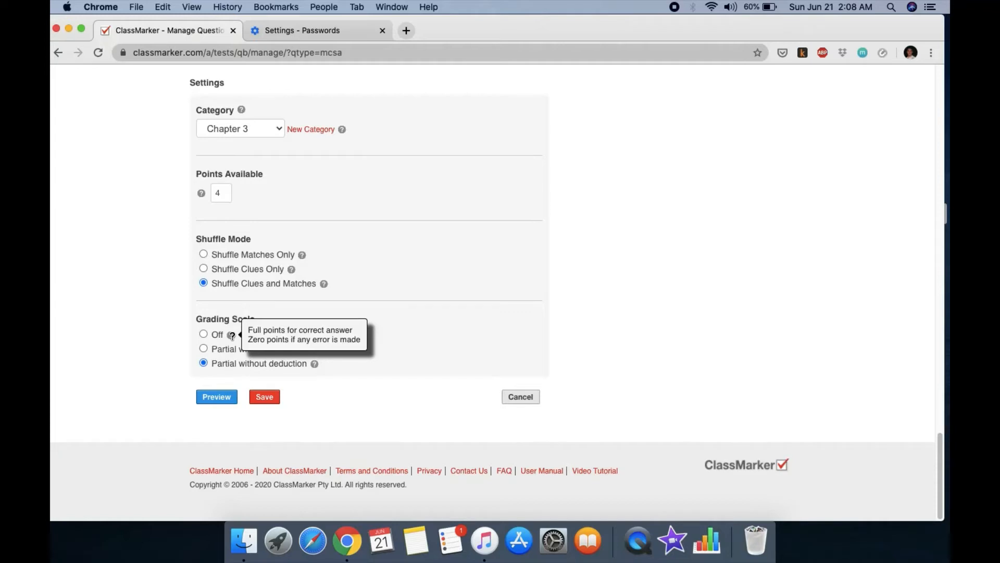
{"action": "mouse_move", "coordinate": [314, 363]}
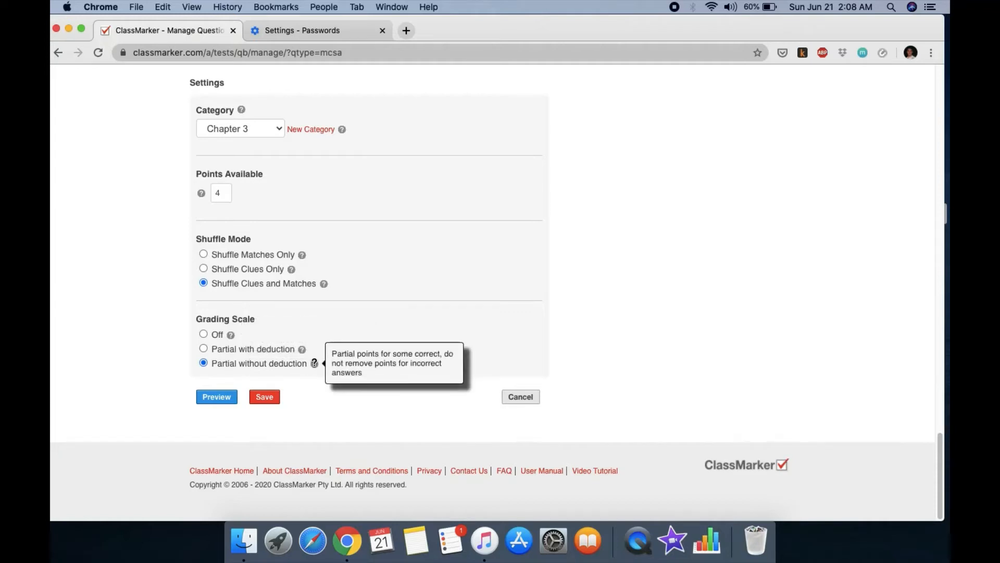
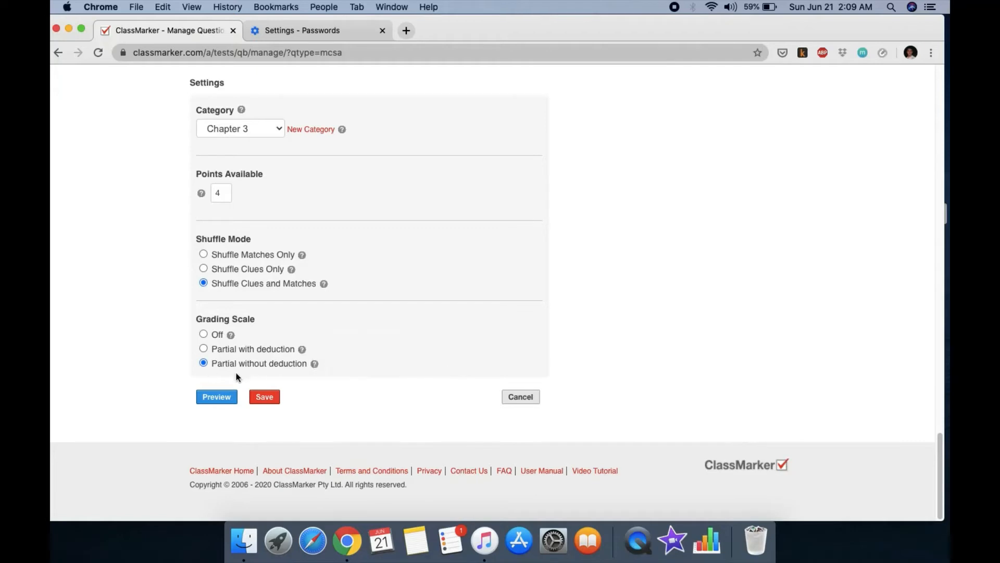
Step: Preview the matching question pairing allele, homozygous, heterozygous and gene with their definitions
{"action": "left_click", "coordinate": [218, 397]}
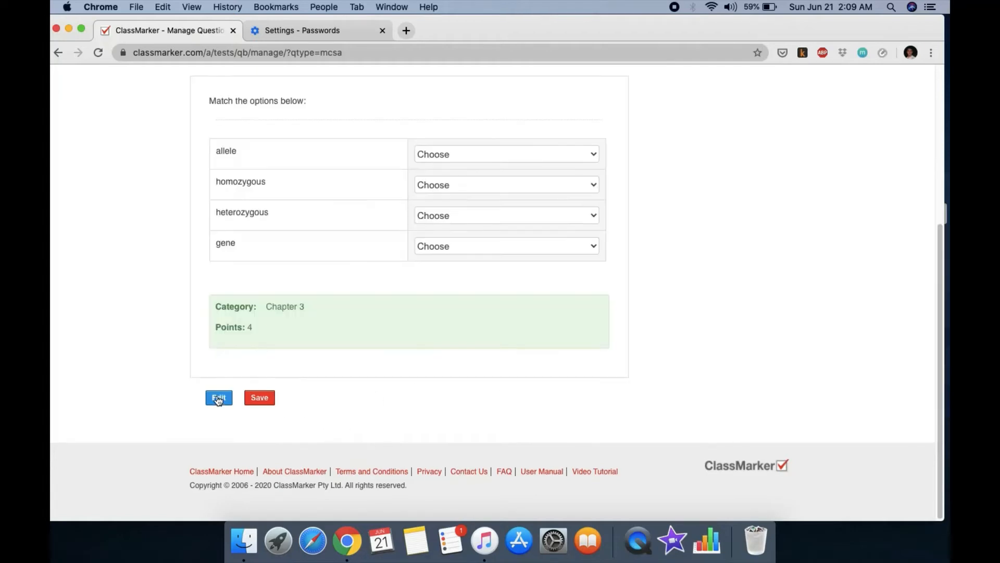
{"action": "scroll", "coordinate": [380, 274], "scroll_direction": "down", "scroll_amount": 1}
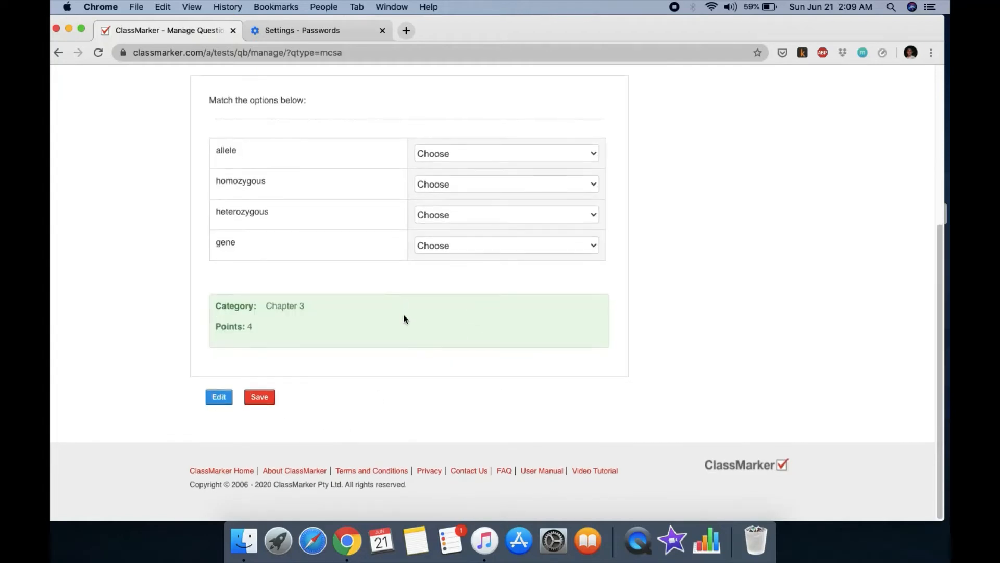
{"action": "scroll", "coordinate": [405, 319], "scroll_direction": "up", "scroll_amount": 2}
{"action": "scroll", "coordinate": [401, 316], "scroll_direction": "up", "scroll_amount": 4}
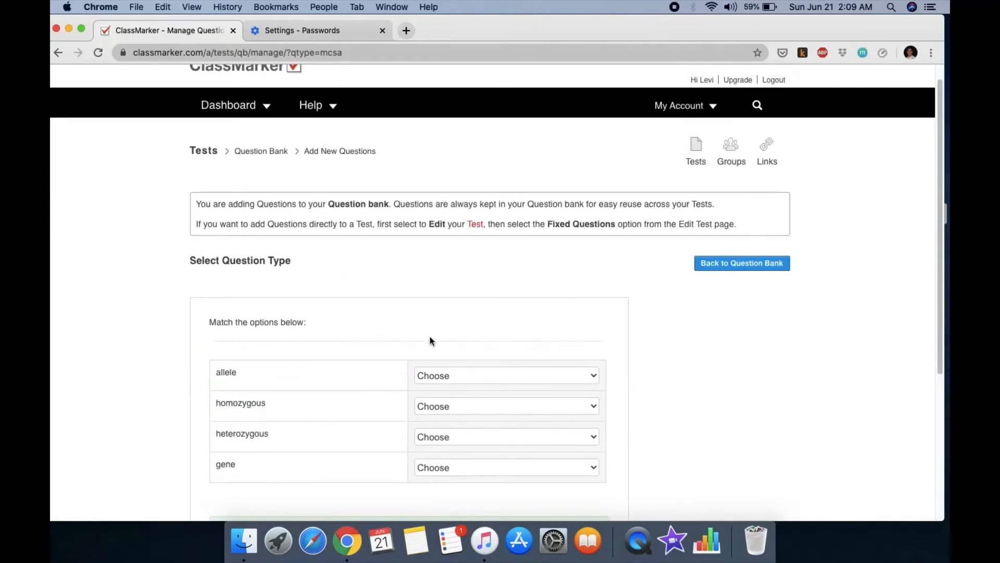
{"action": "left_click", "coordinate": [527, 380]}
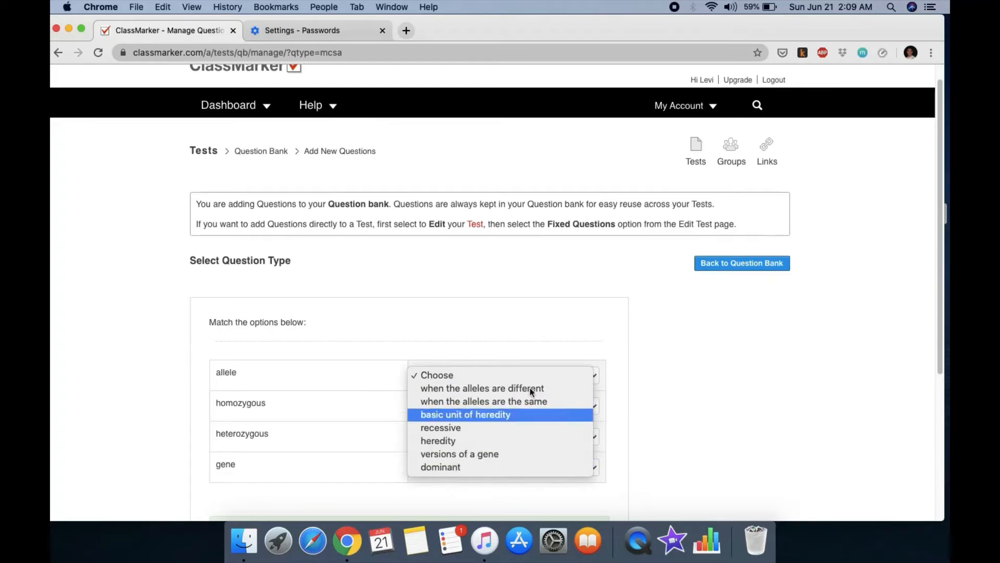
{"action": "left_click", "coordinate": [527, 328]}
{"action": "scroll", "coordinate": [479, 316], "scroll_direction": "down", "scroll_amount": 4}
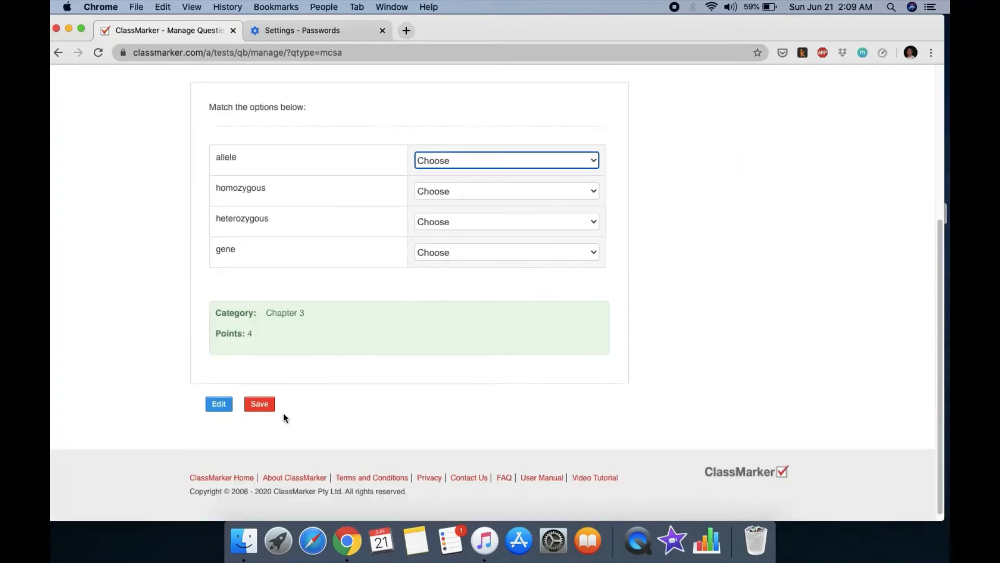
{"action": "left_click", "coordinate": [266, 407]}
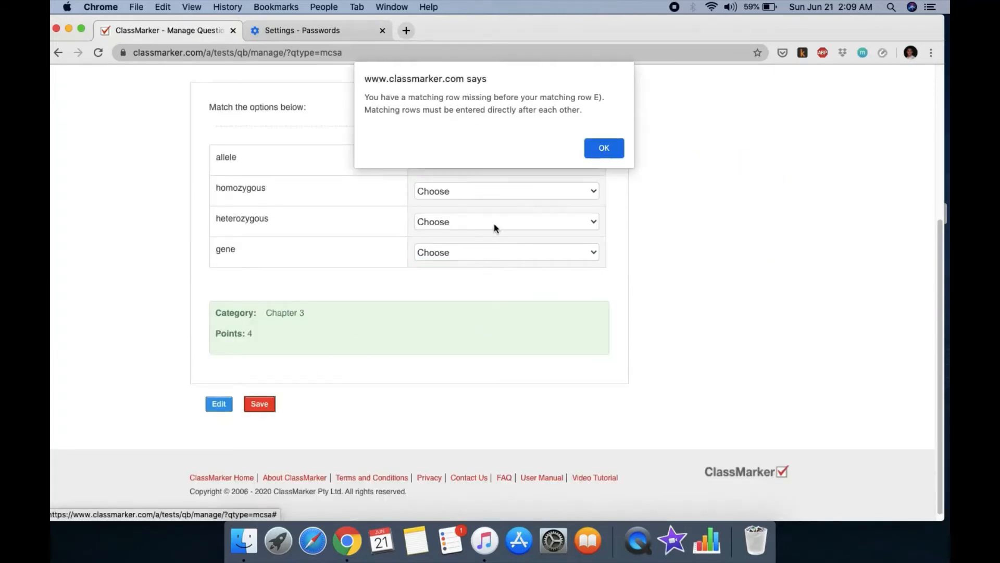
{"action": "left_click", "coordinate": [604, 149]}
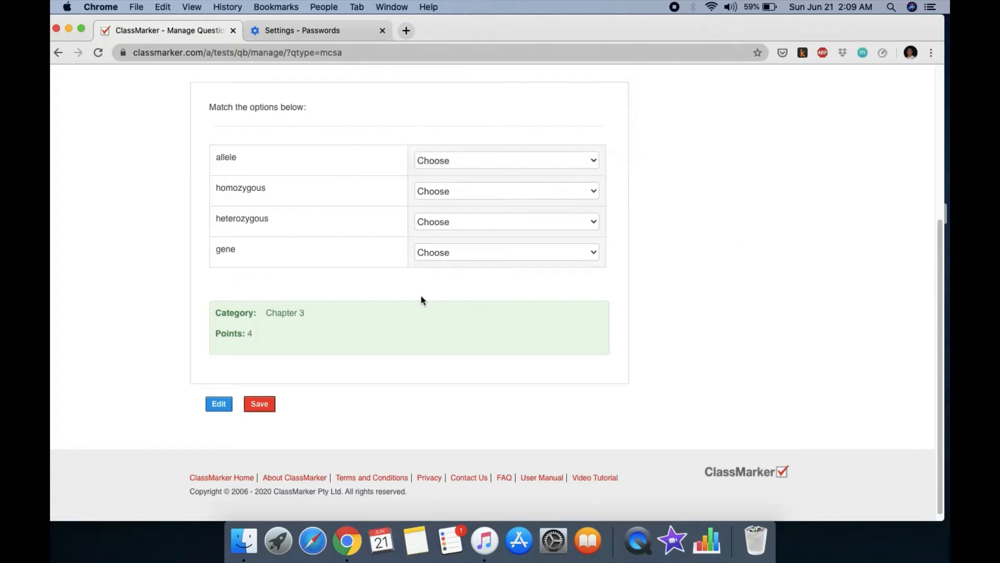
{"action": "scroll", "coordinate": [421, 295], "scroll_direction": "up", "scroll_amount": 5}
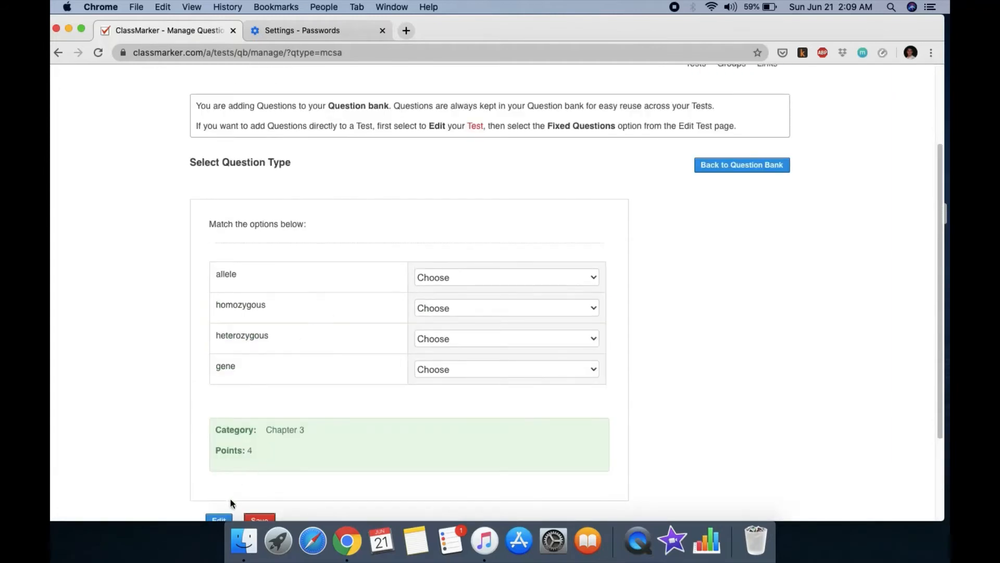
{"action": "scroll", "coordinate": [338, 430], "scroll_direction": "down", "scroll_amount": 3}
Step: Move the clue 'heterozygous' from Clue E into the empty Clue D
{"action": "left_click", "coordinate": [218, 437]}
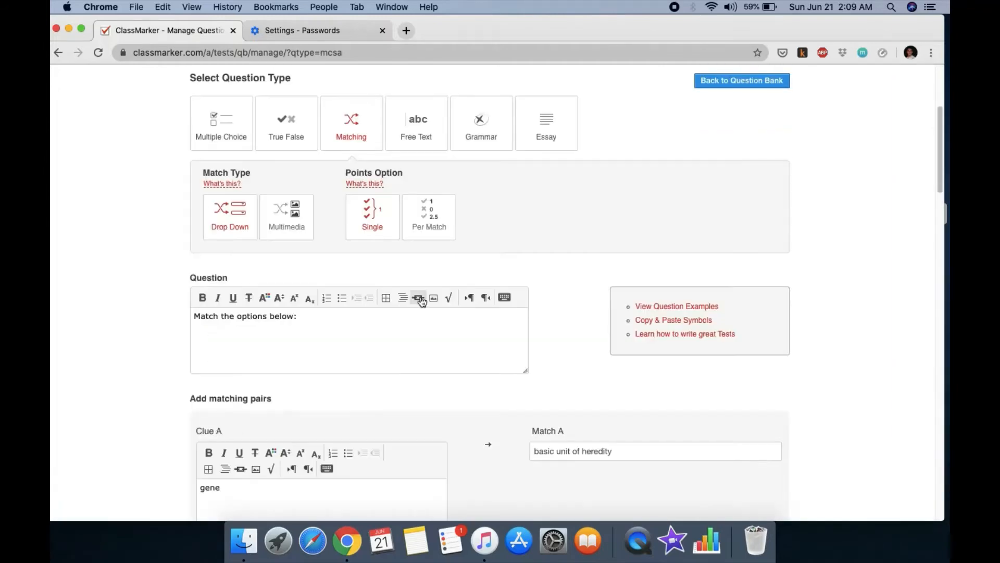
{"action": "scroll", "coordinate": [349, 258], "scroll_direction": "up", "scroll_amount": 3}
{"action": "scroll", "coordinate": [404, 275], "scroll_direction": "down", "scroll_amount": 20}
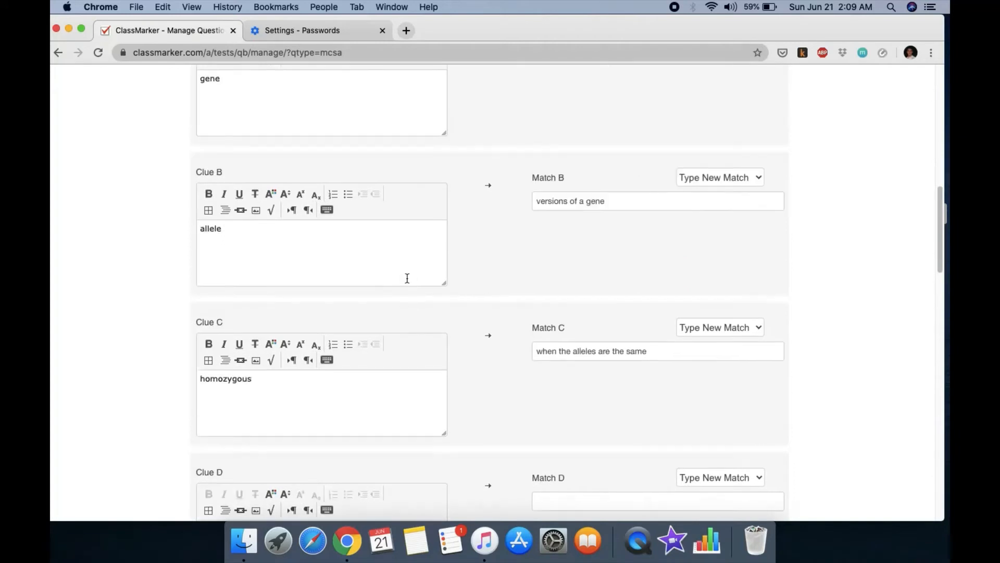
{"action": "scroll", "coordinate": [408, 278], "scroll_direction": "down", "scroll_amount": 3}
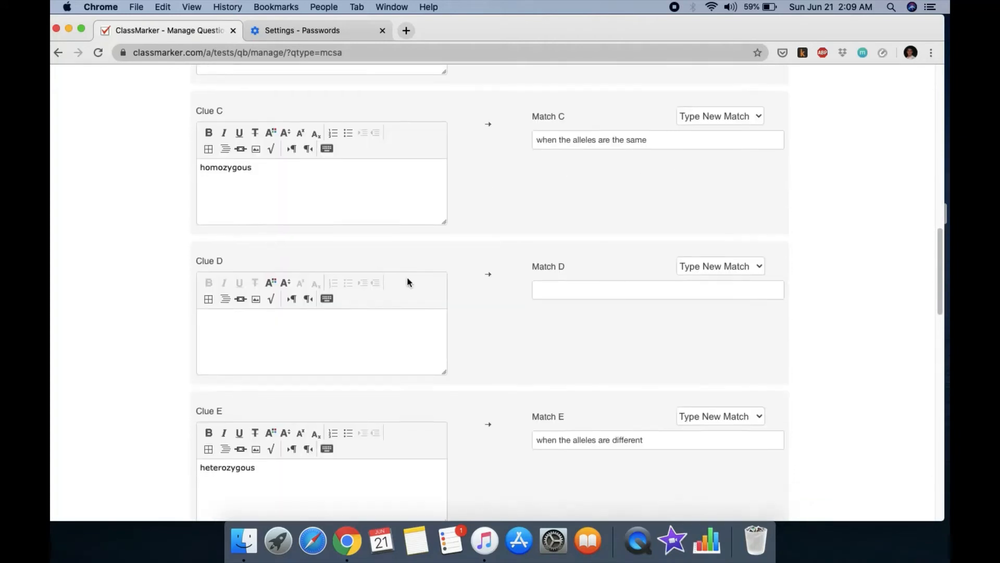
{"action": "left_click_drag", "start_coordinate": [262, 451], "coordinate": [199, 453]}
{"action": "key", "text": "super+c"}
{"action": "right_click", "coordinate": [222, 453]}
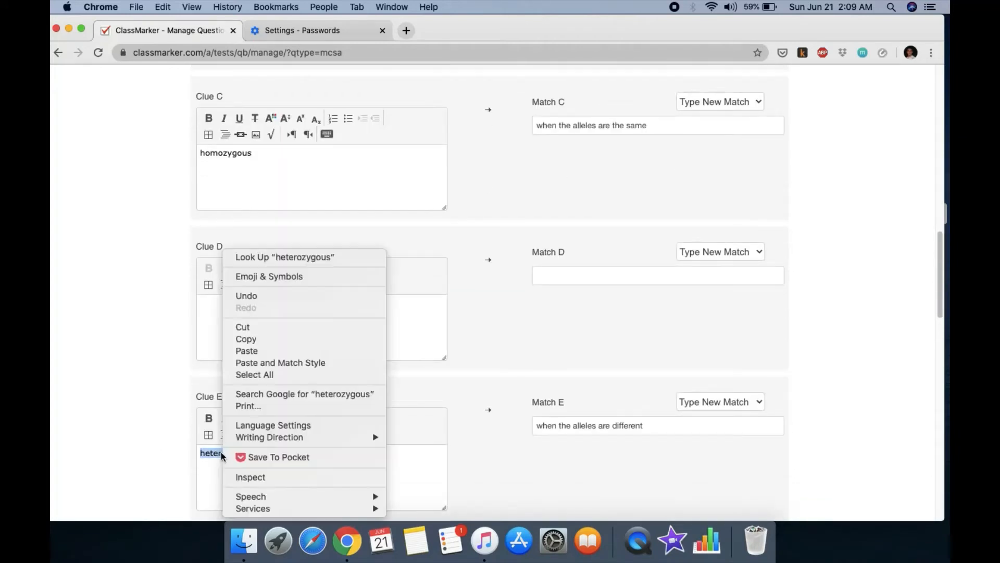
{"action": "left_click", "coordinate": [249, 327]}
{"action": "right_click", "coordinate": [237, 314]}
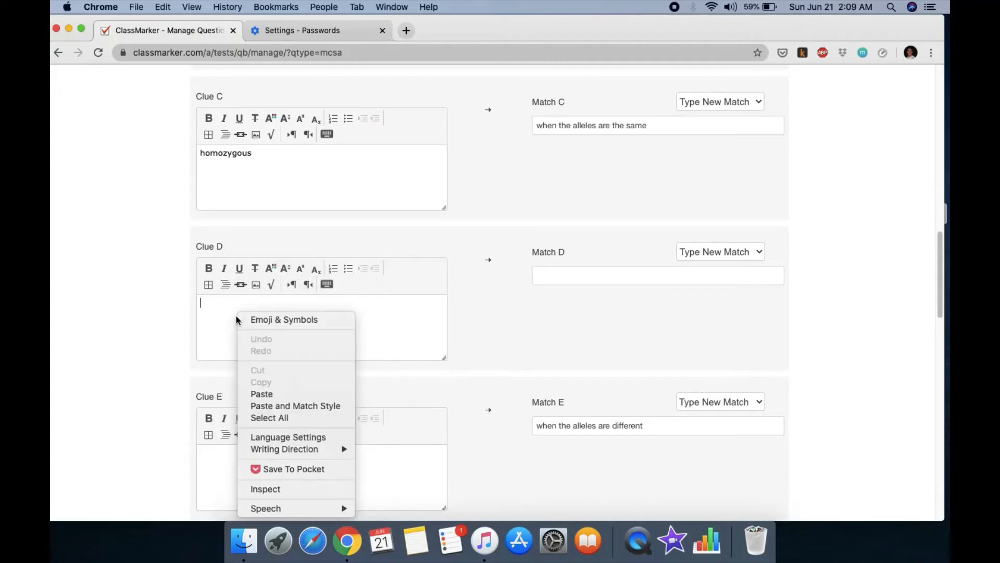
{"action": "left_click", "coordinate": [267, 399]}
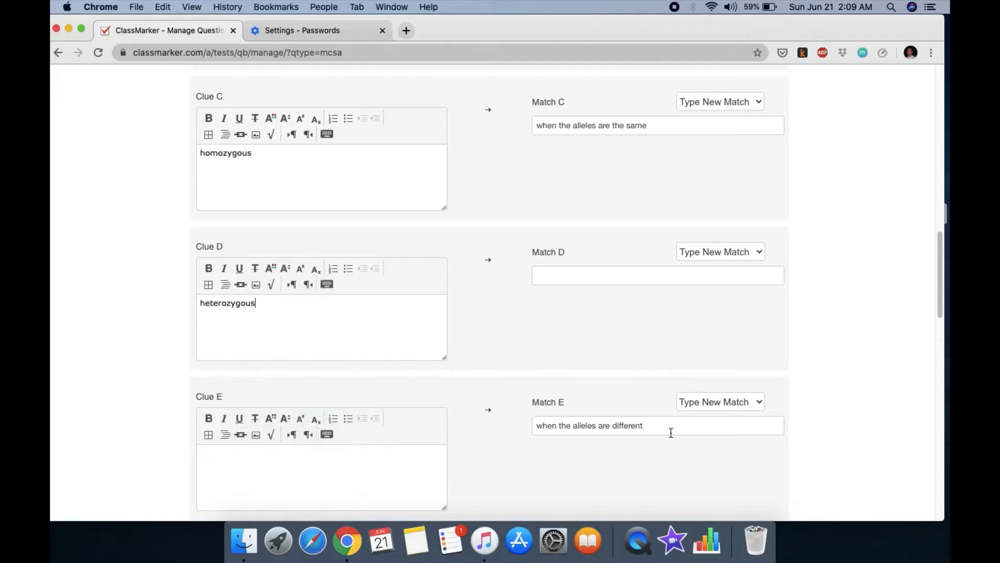
Step: Move the definition 'when the alleles are different' from Match E into Match D
{"action": "left_click_drag", "start_coordinate": [669, 430], "coordinate": [484, 427]}
{"action": "right_click", "coordinate": [605, 428]}
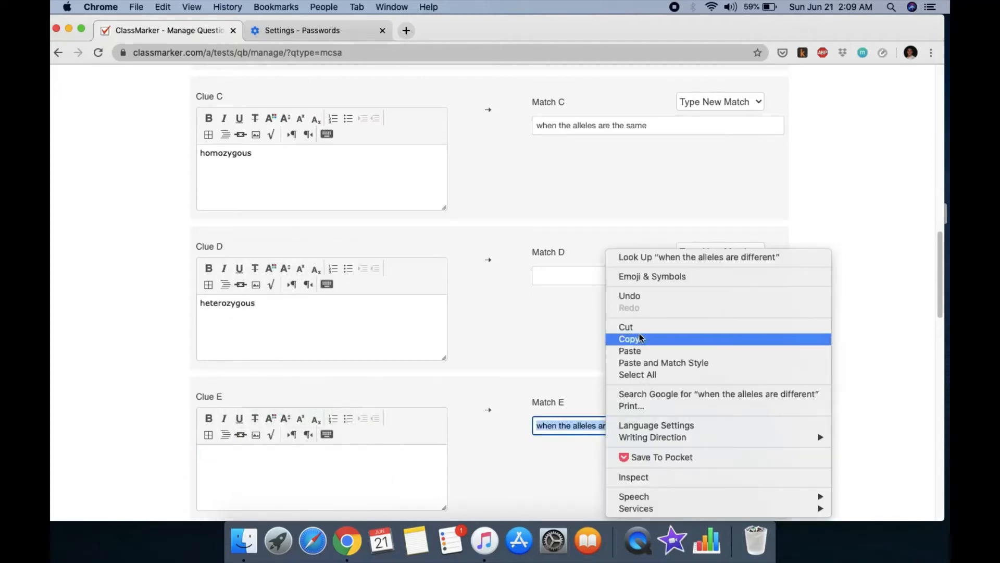
{"action": "left_click", "coordinate": [629, 326]}
{"action": "right_click", "coordinate": [575, 282]}
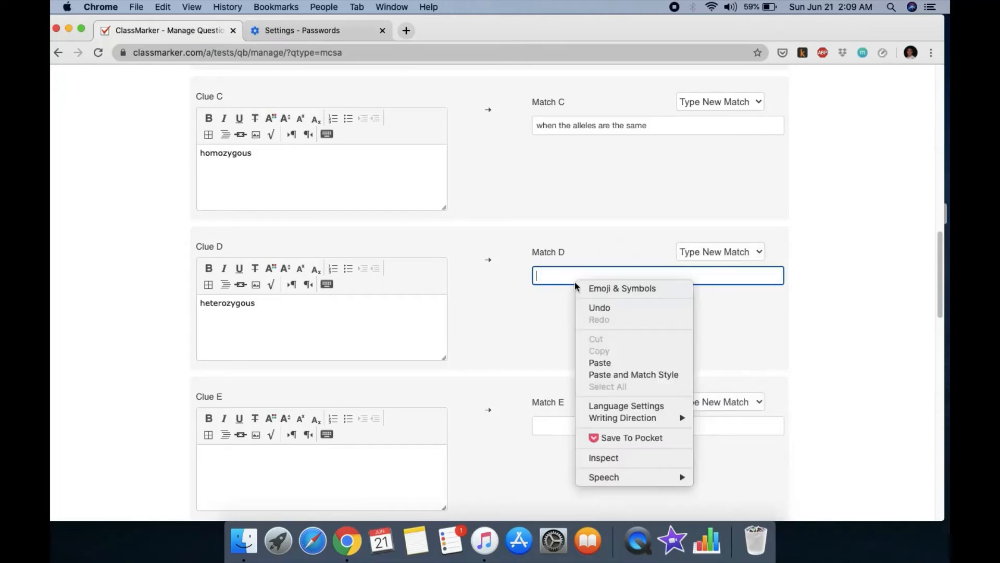
{"action": "left_click", "coordinate": [599, 362]}
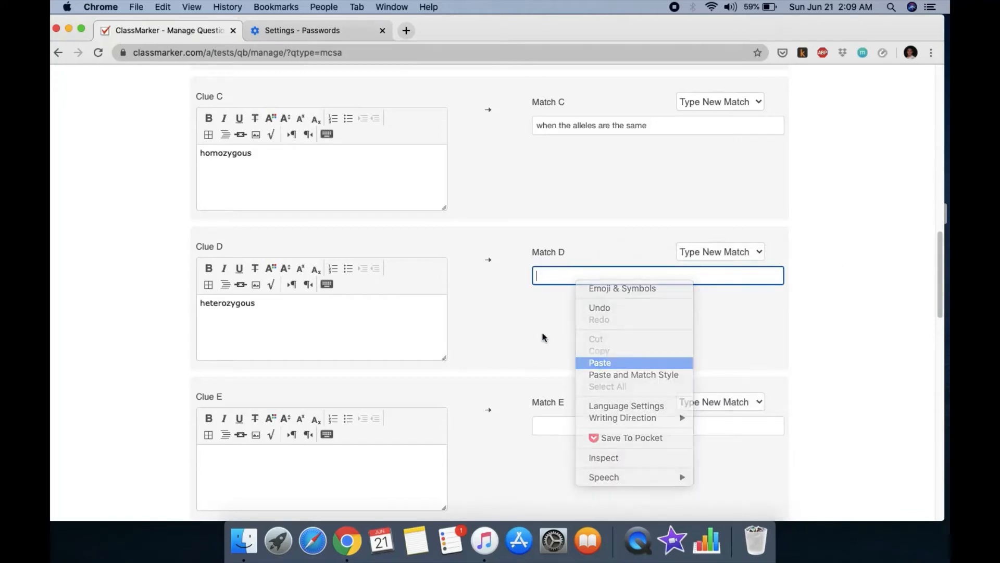
{"action": "scroll", "coordinate": [496, 322], "scroll_direction": "down", "scroll_amount": 4}
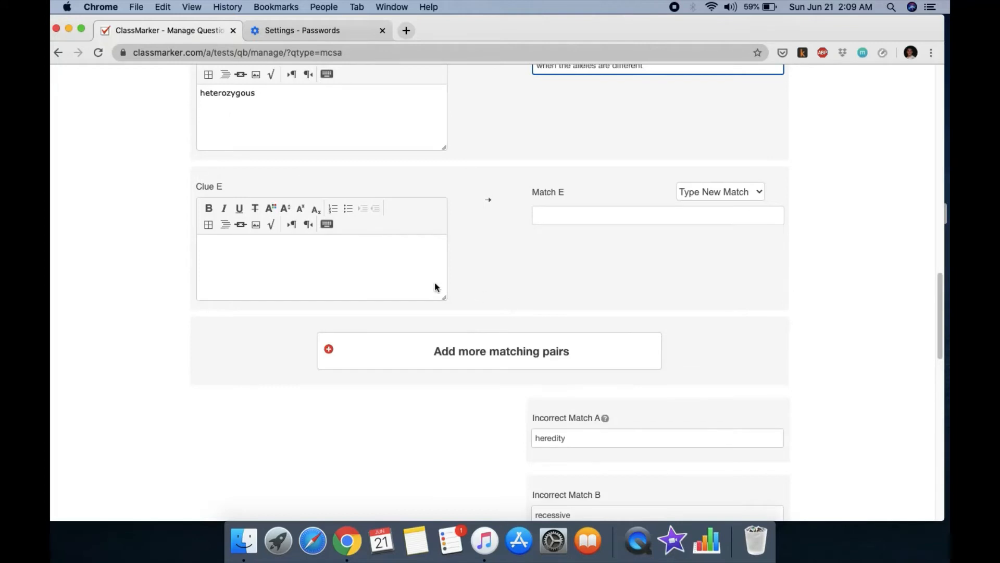
{"action": "left_click", "coordinate": [280, 185]}
Step: Confirm Clue E is empty, preview the question and save it to the Question Bank
{"action": "scroll", "coordinate": [404, 281], "scroll_direction": "down", "scroll_amount": 1}
{"action": "left_click", "coordinate": [321, 245]}
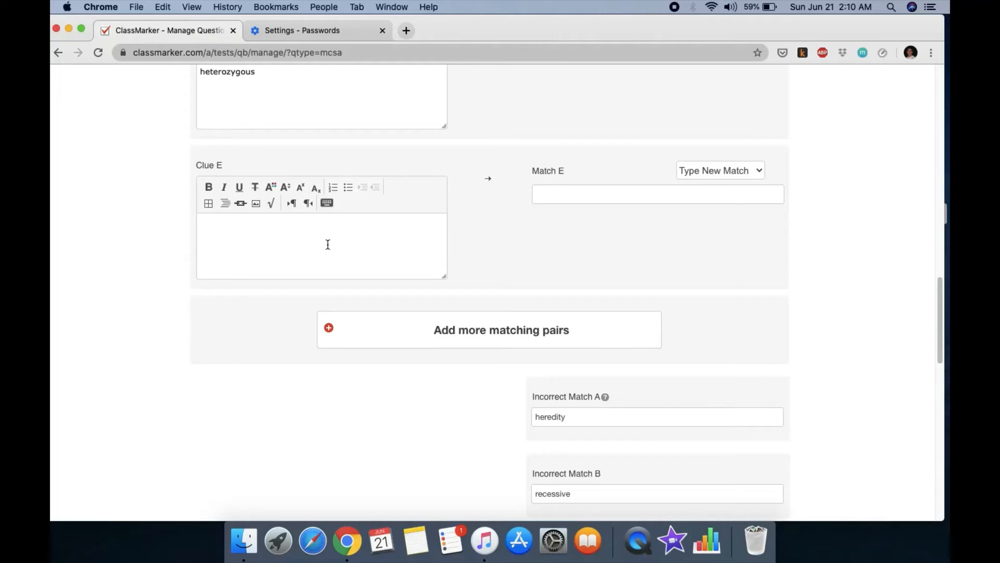
{"action": "scroll", "coordinate": [526, 371], "scroll_direction": "down", "scroll_amount": 15}
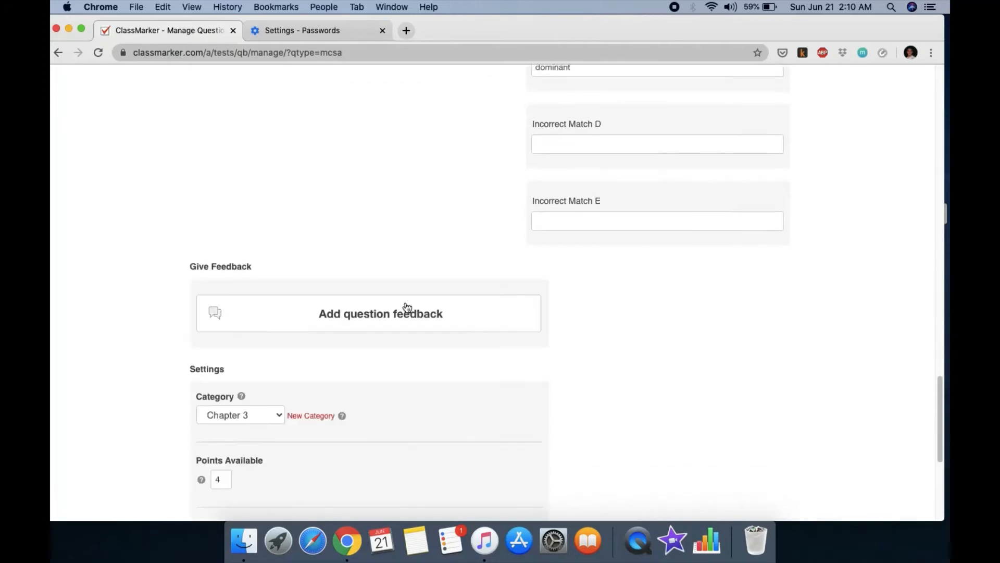
{"action": "left_click", "coordinate": [213, 402]}
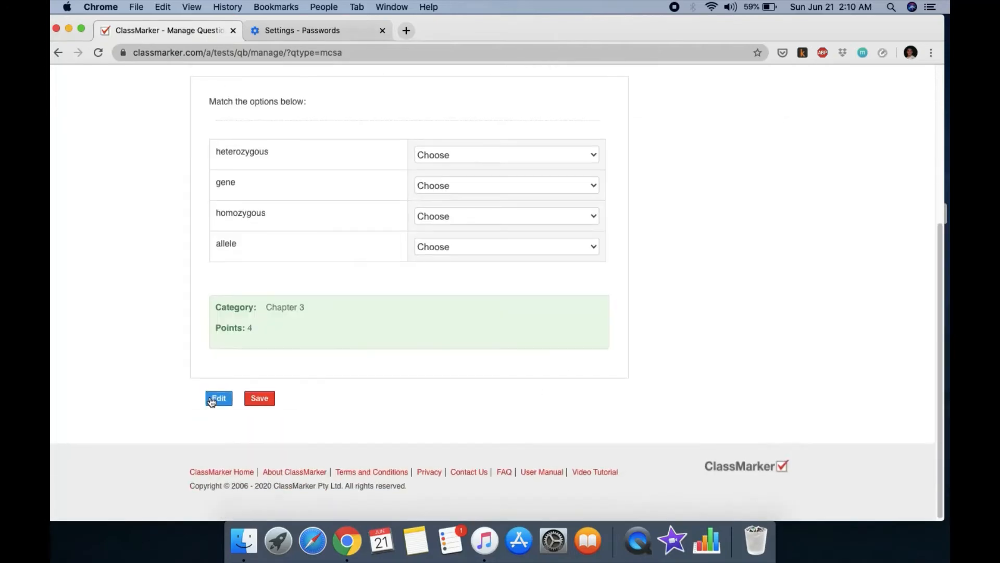
{"action": "left_click", "coordinate": [259, 402]}
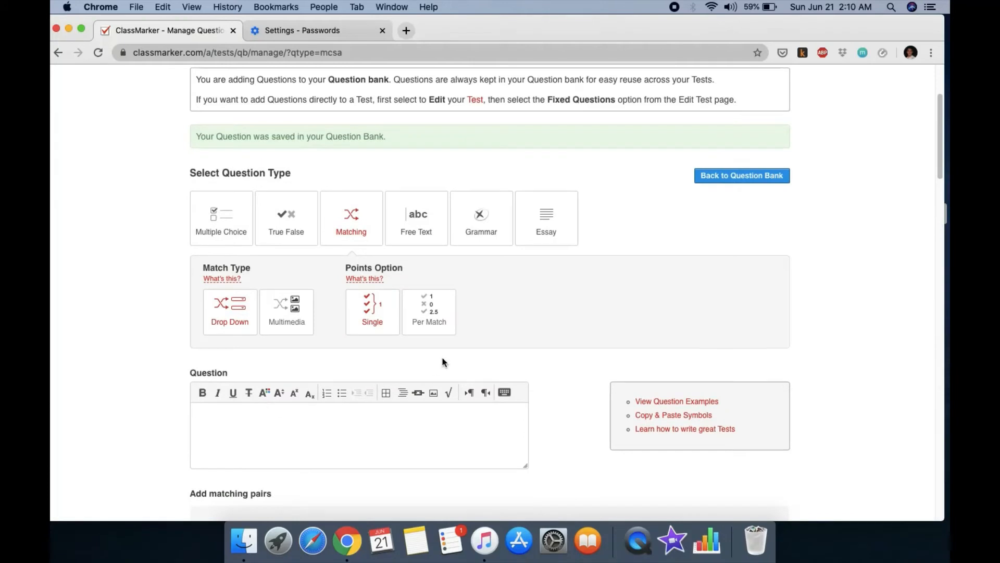
Step: Set the new question's type to Free Text
{"action": "left_click", "coordinate": [416, 240]}
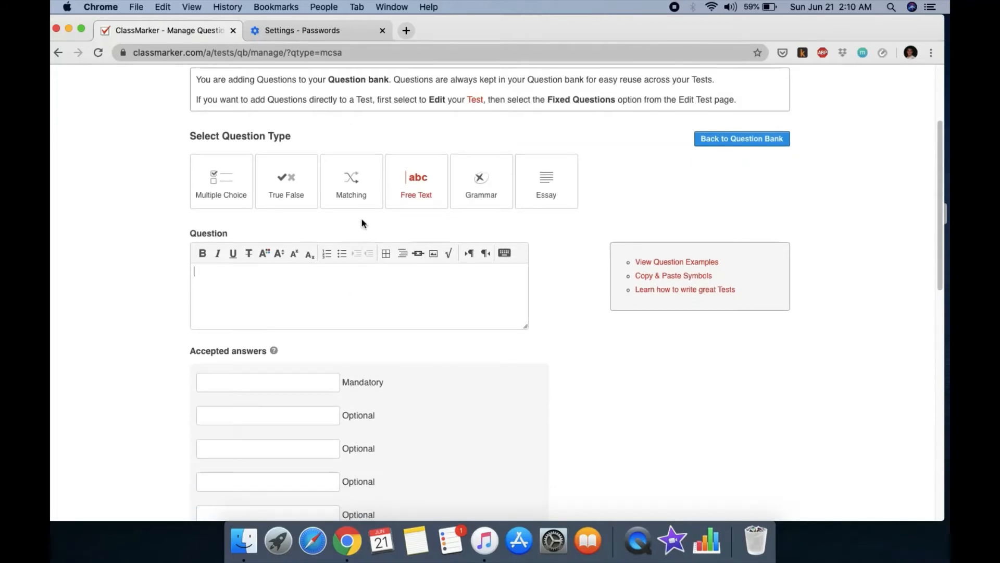
{"action": "left_click", "coordinate": [367, 178]}
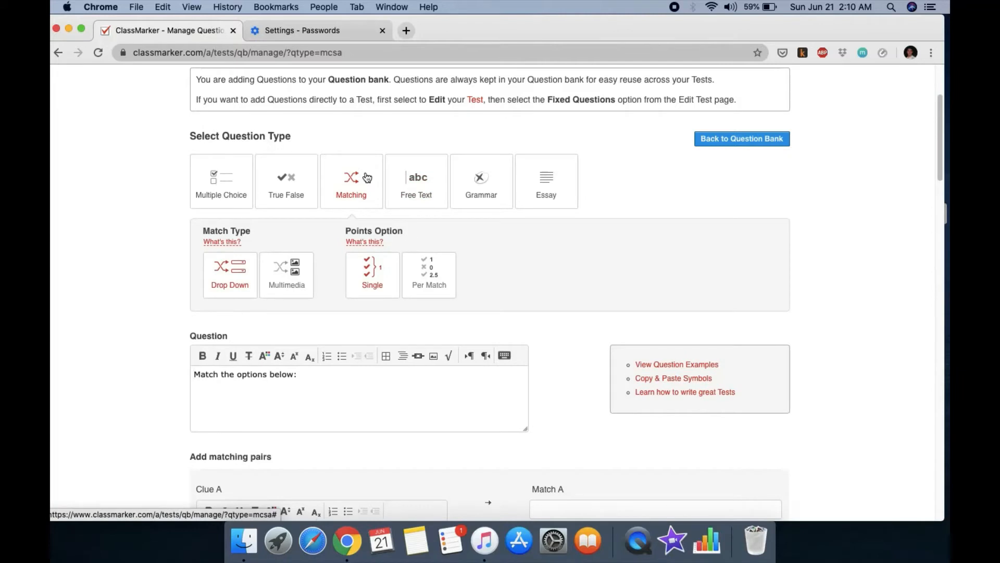
{"action": "left_click", "coordinate": [409, 187]}
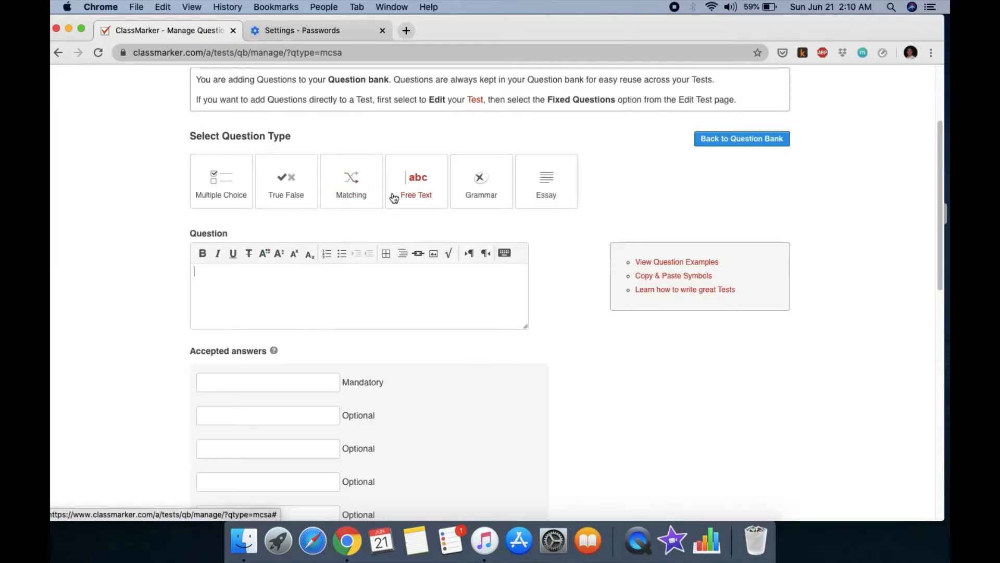
Step: Enter the question 'What characteristics did Mendel choose to study in his pea experiments', fixing the name typo
{"action": "left_click", "coordinate": [304, 291]}
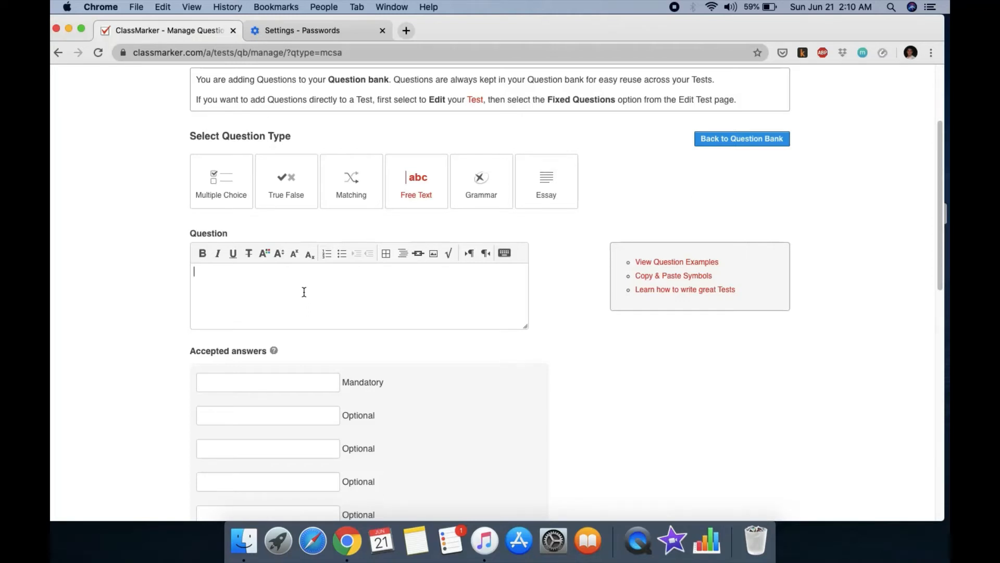
{"action": "type", "text": "What characteristics did Mwende"}
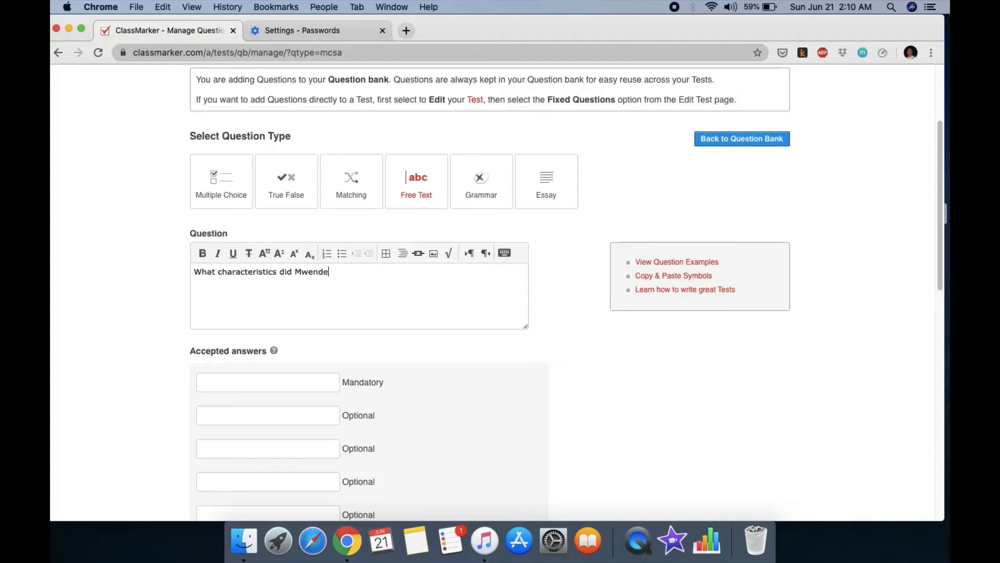
{"action": "type", "text": "l cj"}
{"action": "type", "text": "oose to"}
{"action": "left_click", "coordinate": [309, 271]}
{"action": "key", "text": "BackSpace"}
{"action": "left_click", "coordinate": [376, 272]}
{"action": "type", "text": "study in his p"}
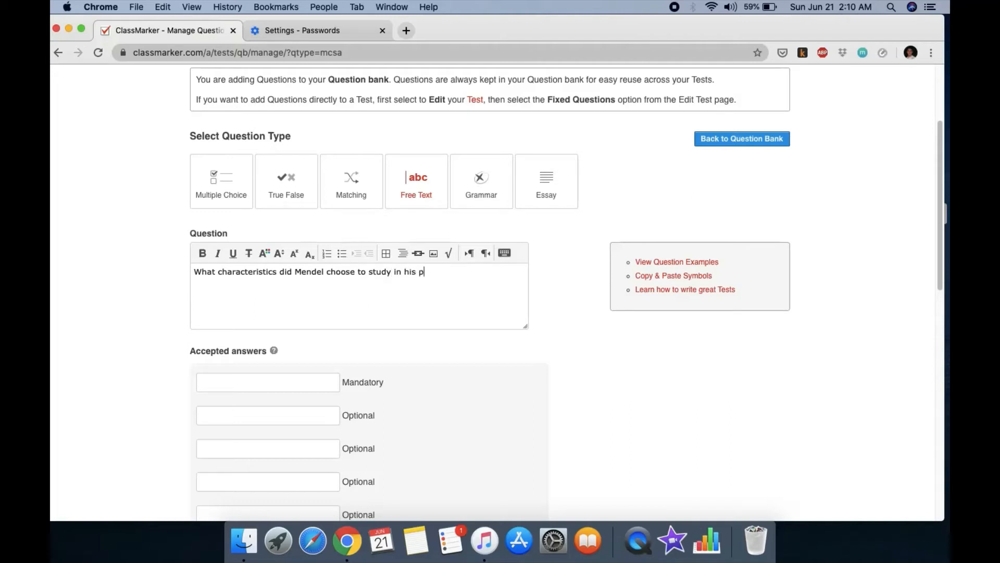
{"action": "type", "text": "ea experiments"}
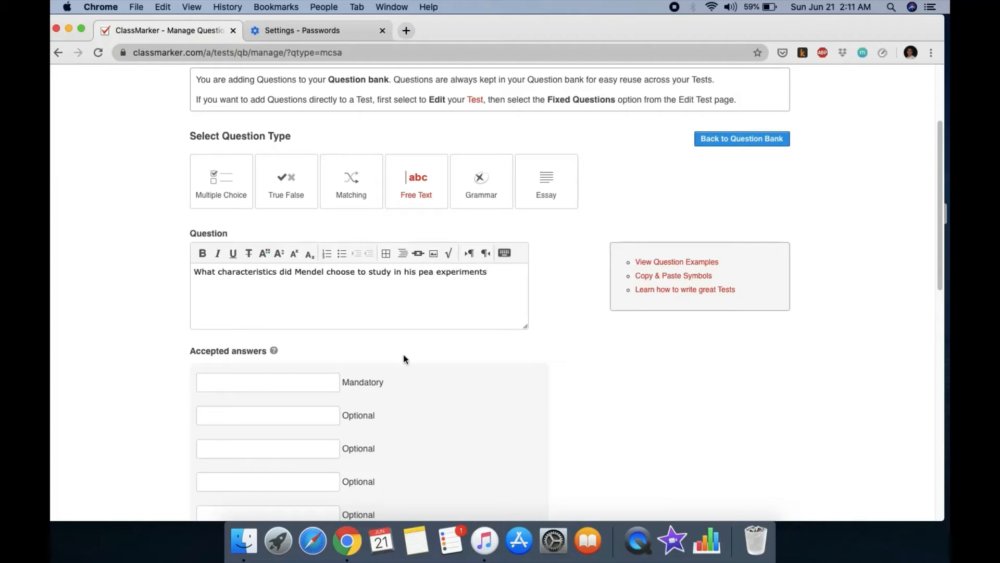
{"action": "scroll", "coordinate": [404, 359], "scroll_direction": "down", "scroll_amount": 1}
{"action": "scroll", "coordinate": [440, 367], "scroll_direction": "down", "scroll_amount": 3}
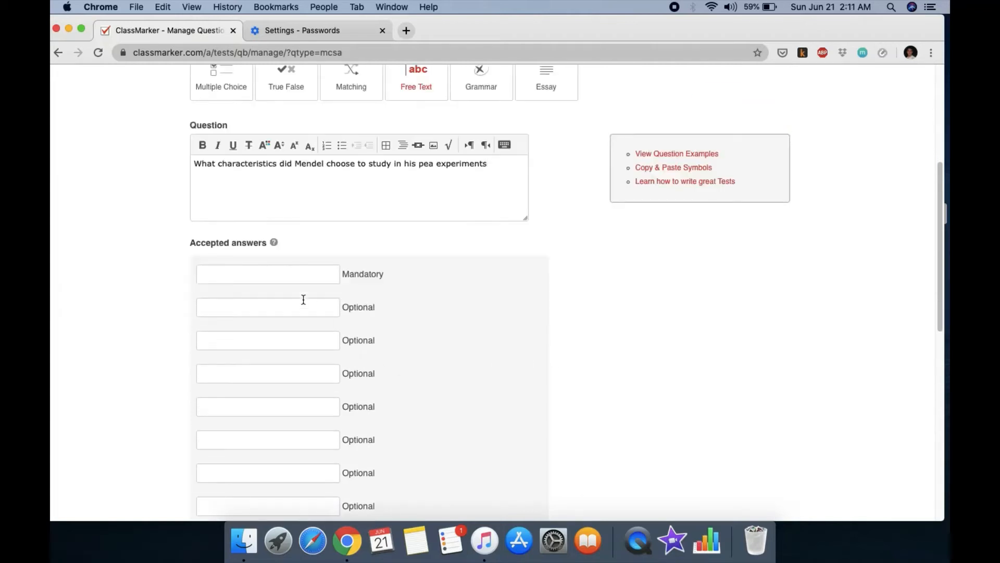
Step: Enter accepted answers seed color, seed shape, pod color and pod shape
{"action": "left_click", "coordinate": [300, 274]}
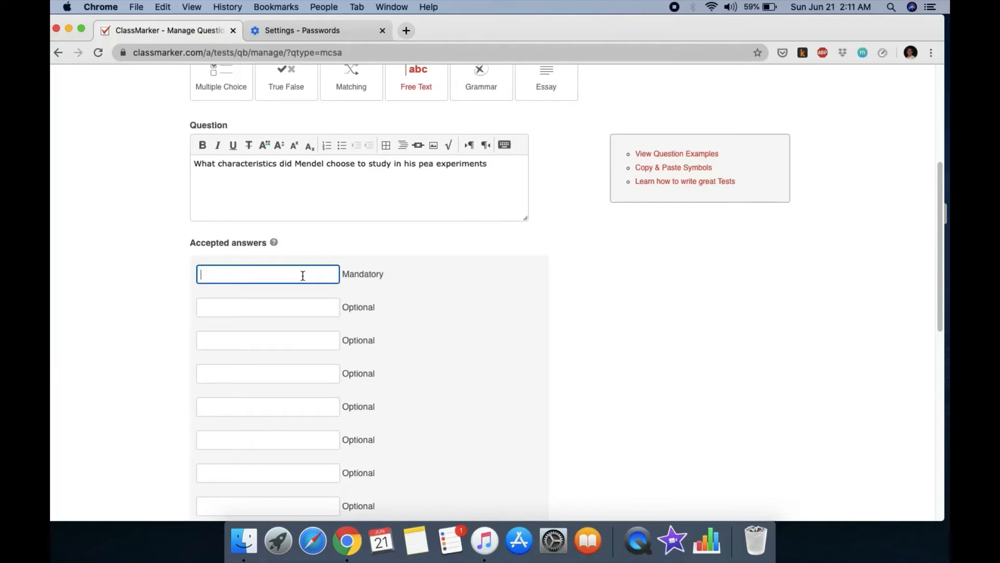
{"action": "type", "text": "seed color"}
{"action": "left_click", "coordinate": [262, 320]}
{"action": "scroll", "coordinate": [262, 320], "scroll_direction": "down", "scroll_amount": 10}
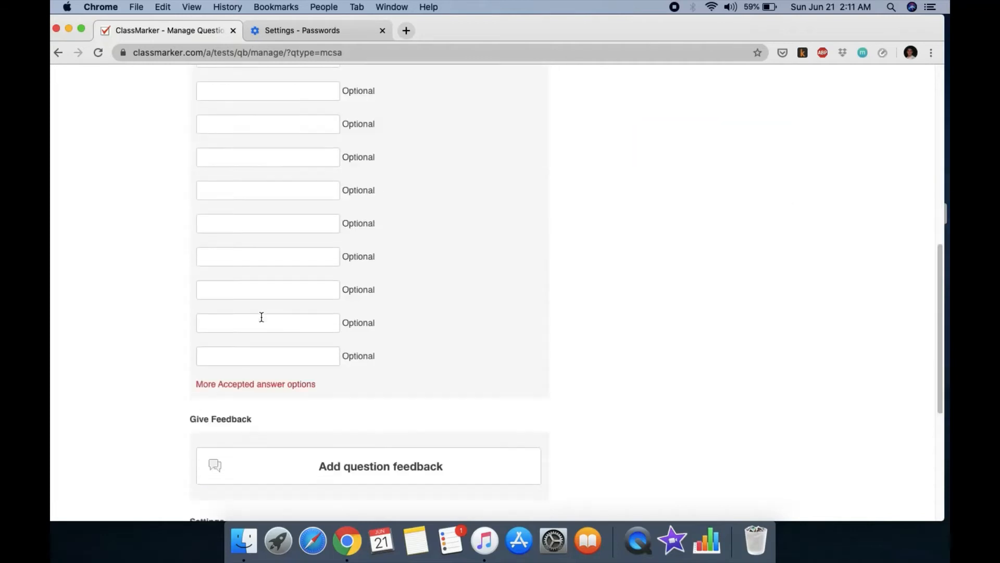
{"action": "scroll", "coordinate": [267, 282], "scroll_direction": "down", "scroll_amount": 2}
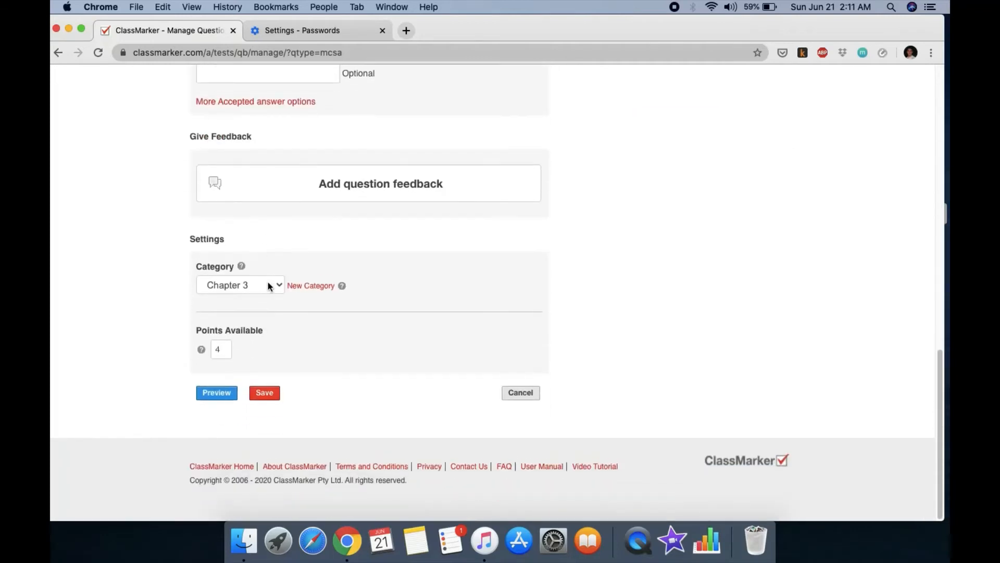
{"action": "scroll", "coordinate": [268, 283], "scroll_direction": "up", "scroll_amount": 10}
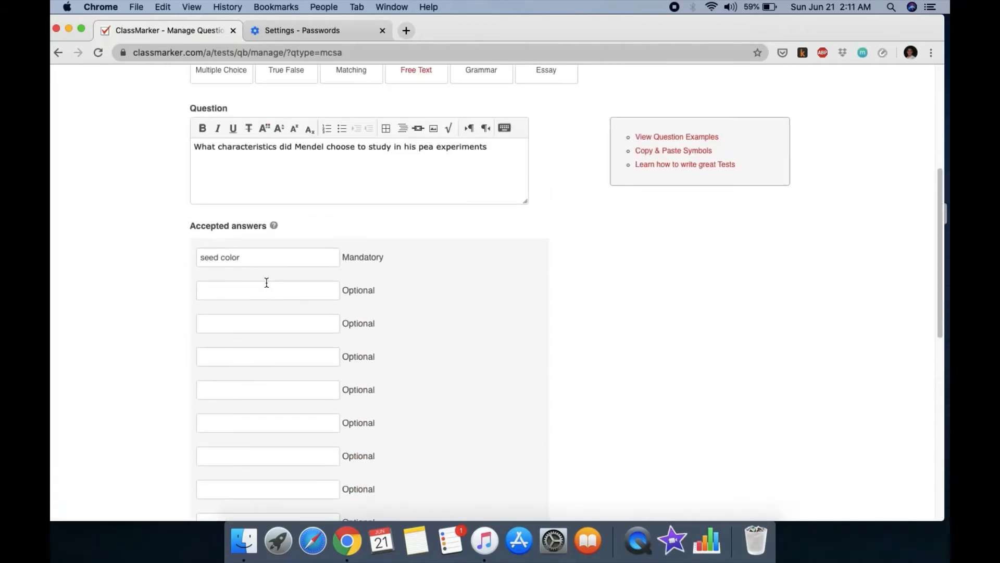
{"action": "left_click", "coordinate": [230, 289]}
{"action": "type", "text": "seed sha"}
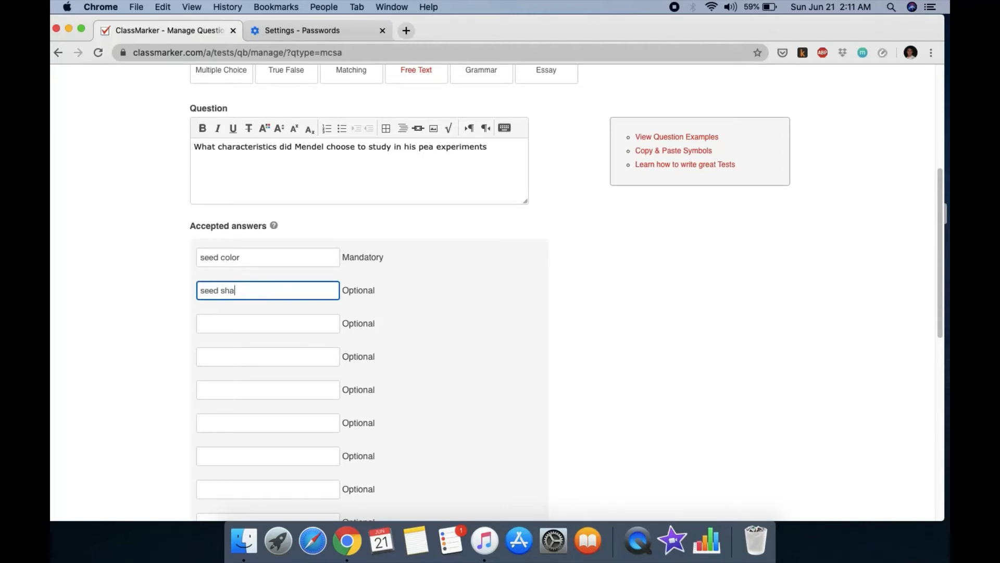
{"action": "type", "text": "pe"}
{"action": "left_click", "coordinate": [213, 327]}
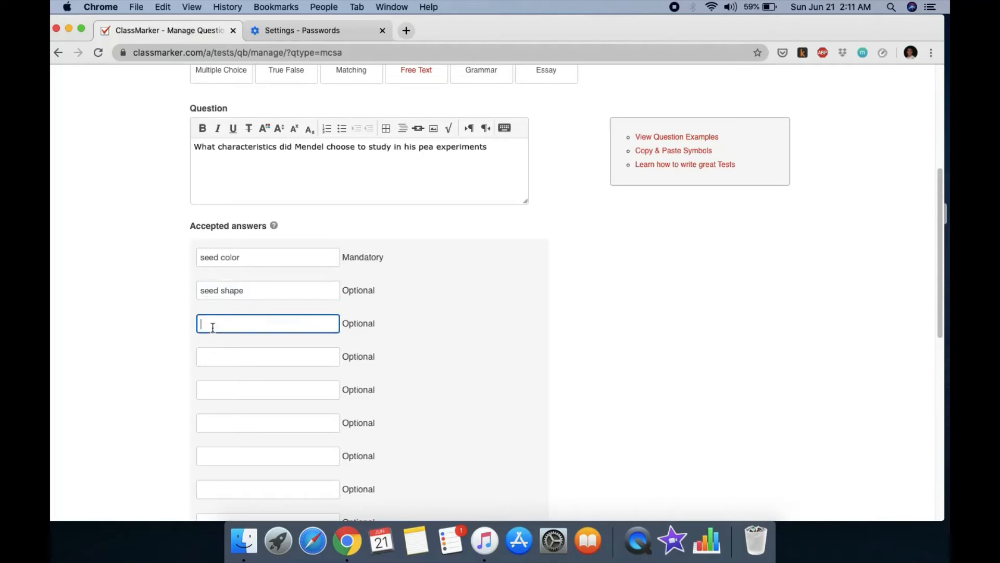
{"action": "type", "text": "pod color"}
{"action": "left_click", "coordinate": [212, 357]}
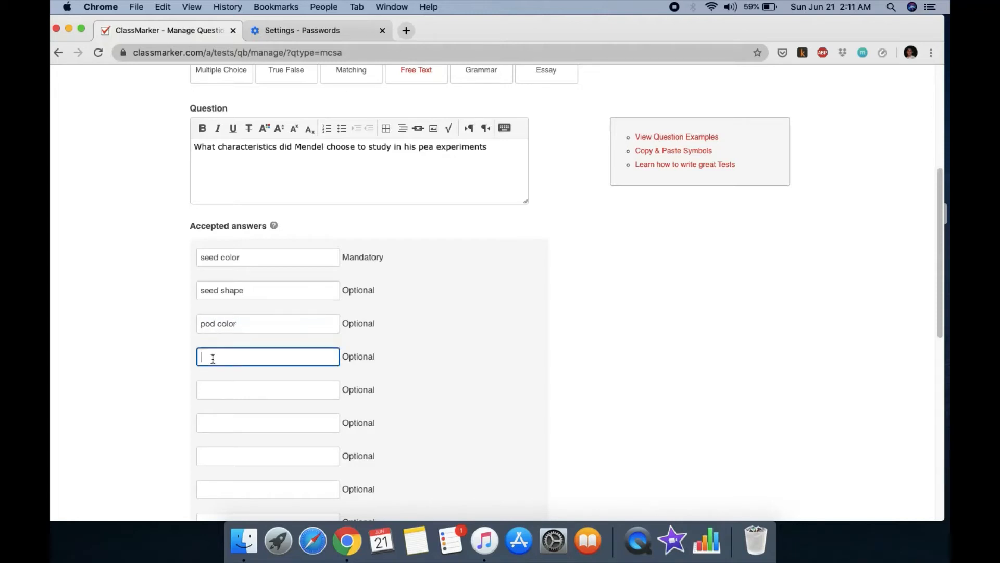
{"action": "type", "text": "pod shape"}
Step: Add accepted answers flower color, flower position and plant height
{"action": "left_click", "coordinate": [209, 392]}
{"action": "type", "text": "flo"}
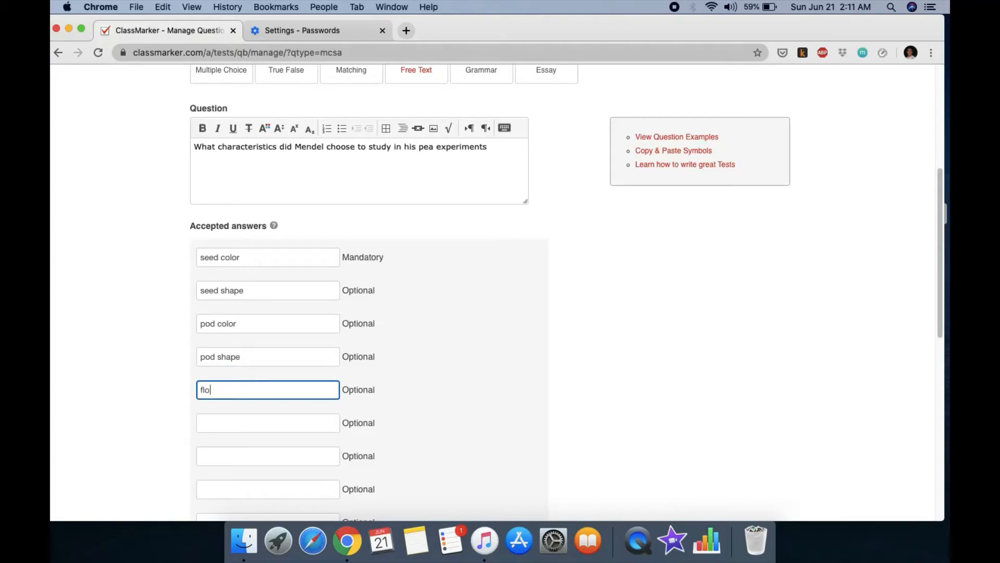
{"action": "type", "text": "wer color"}
{"action": "left_click", "coordinate": [212, 418]}
{"action": "type", "text": "flow"}
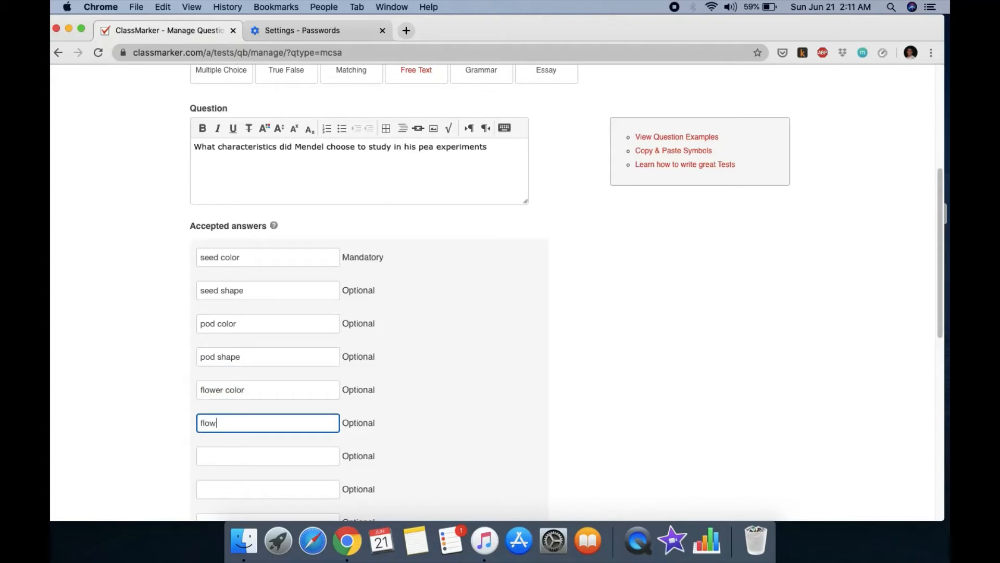
{"action": "type", "text": "er position"}
{"action": "left_click", "coordinate": [216, 456]}
{"action": "type", "text": "plant"}
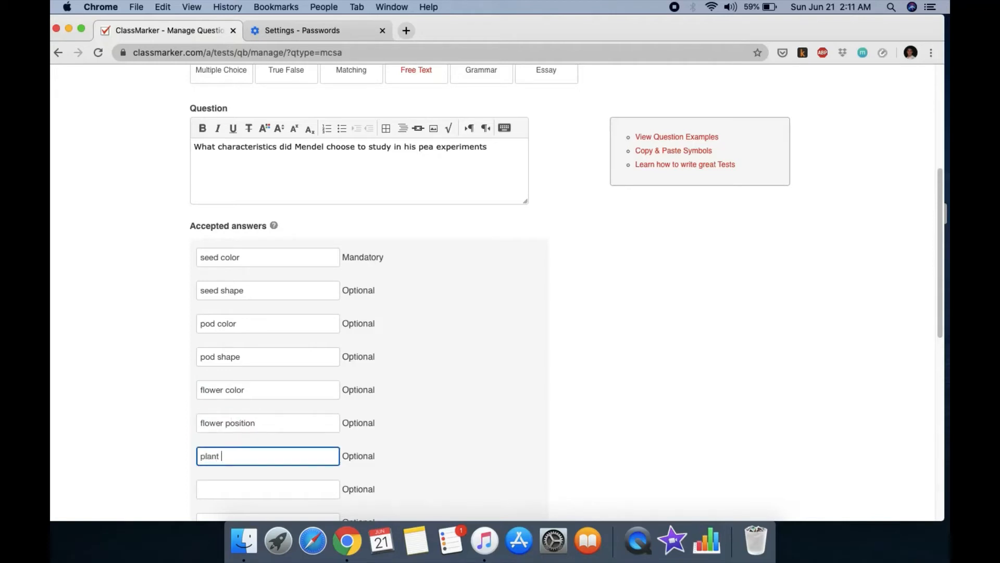
{"action": "type", "text": "  height"}
Step: Preview the Free Text question and save it to the Question Bank
{"action": "left_click", "coordinate": [428, 423]}
{"action": "scroll", "coordinate": [428, 424], "scroll_direction": "up", "scroll_amount": 4}
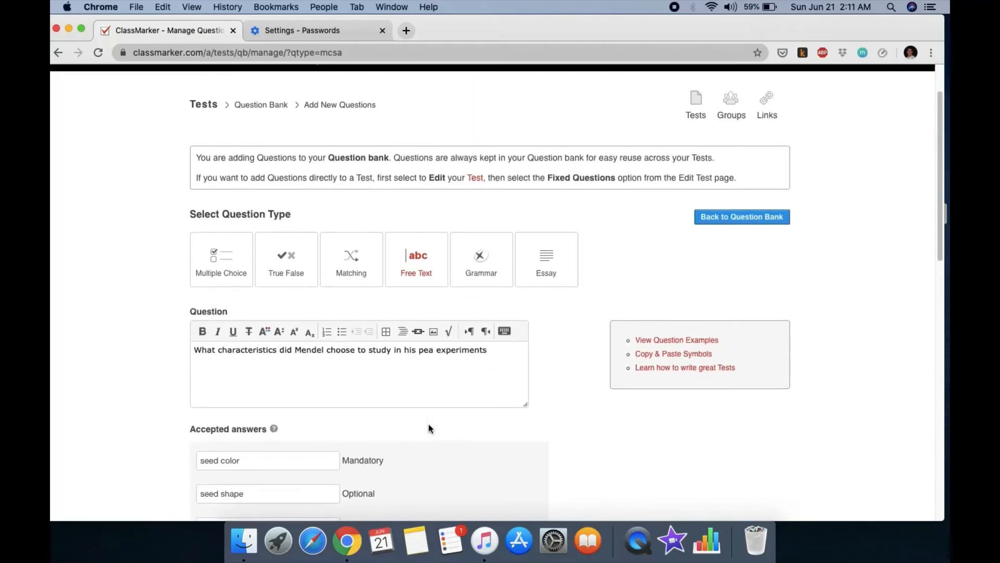
{"action": "scroll", "coordinate": [428, 423], "scroll_direction": "down", "scroll_amount": 3}
{"action": "scroll", "coordinate": [428, 423], "scroll_direction": "down", "scroll_amount": 5}
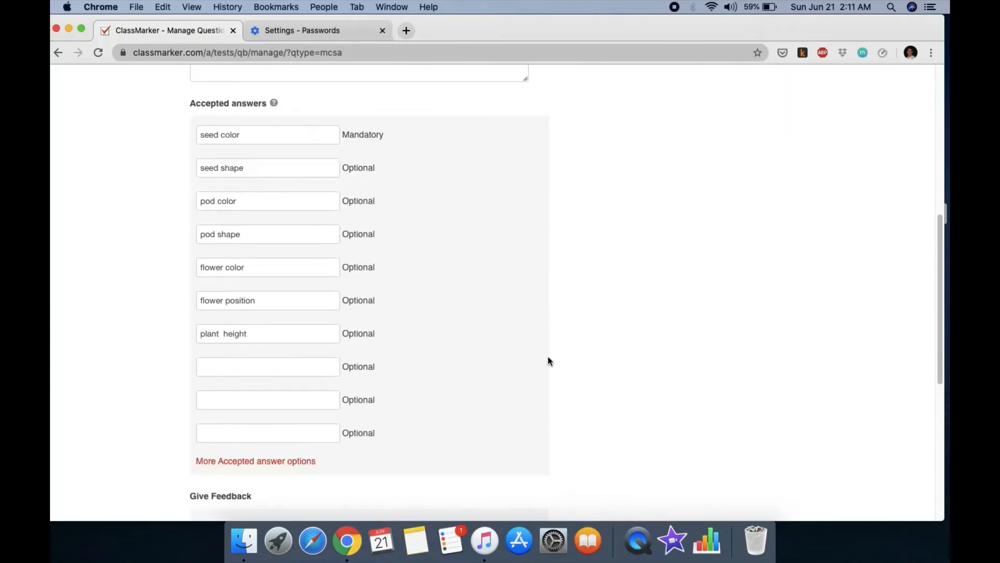
{"action": "scroll", "coordinate": [468, 417], "scroll_direction": "down", "scroll_amount": 1}
{"action": "scroll", "coordinate": [492, 395], "scroll_direction": "up", "scroll_amount": 5}
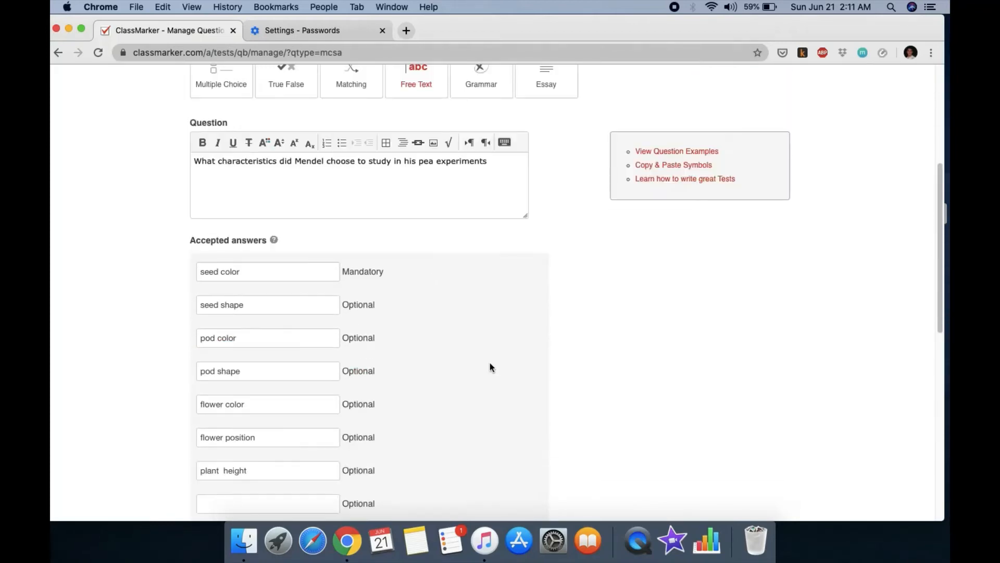
{"action": "scroll", "coordinate": [496, 373], "scroll_direction": "down", "scroll_amount": 10}
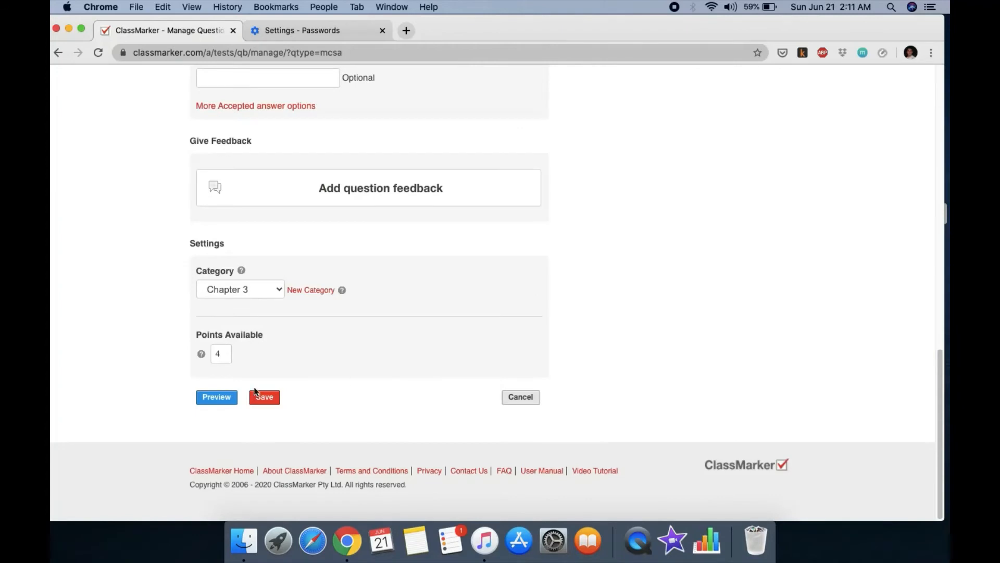
{"action": "left_click", "coordinate": [230, 398]}
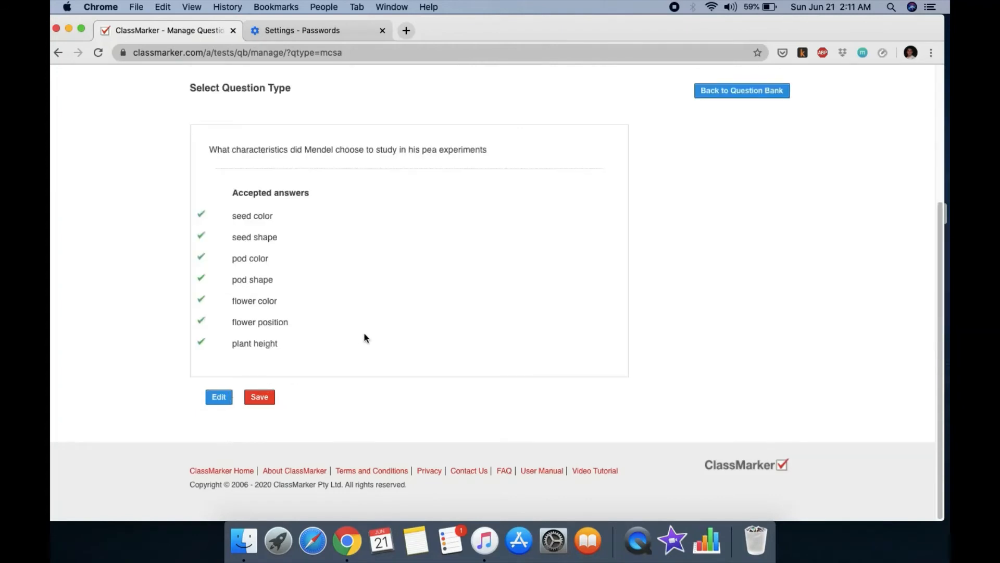
{"action": "left_click", "coordinate": [262, 398]}
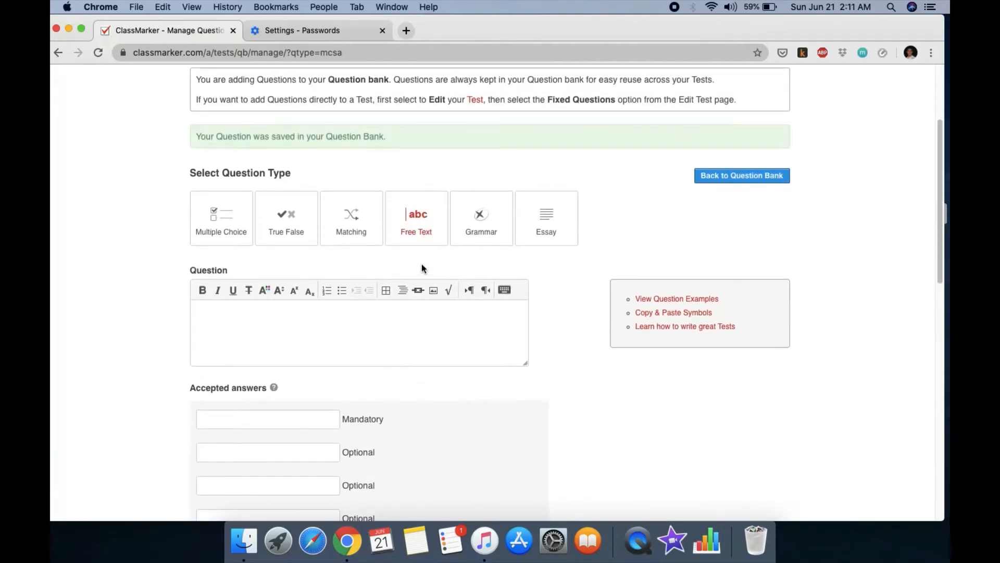
Step: Create an Essay question reading 'Differentiate dominant from recessive alleles.' and save it
{"action": "left_click", "coordinate": [554, 238]}
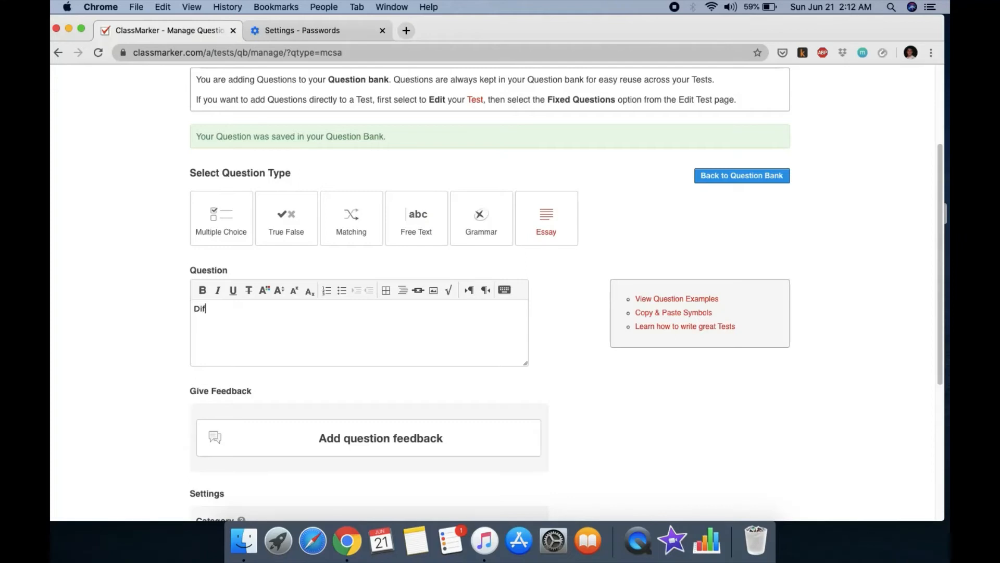
{"action": "type", "text": "feren"}
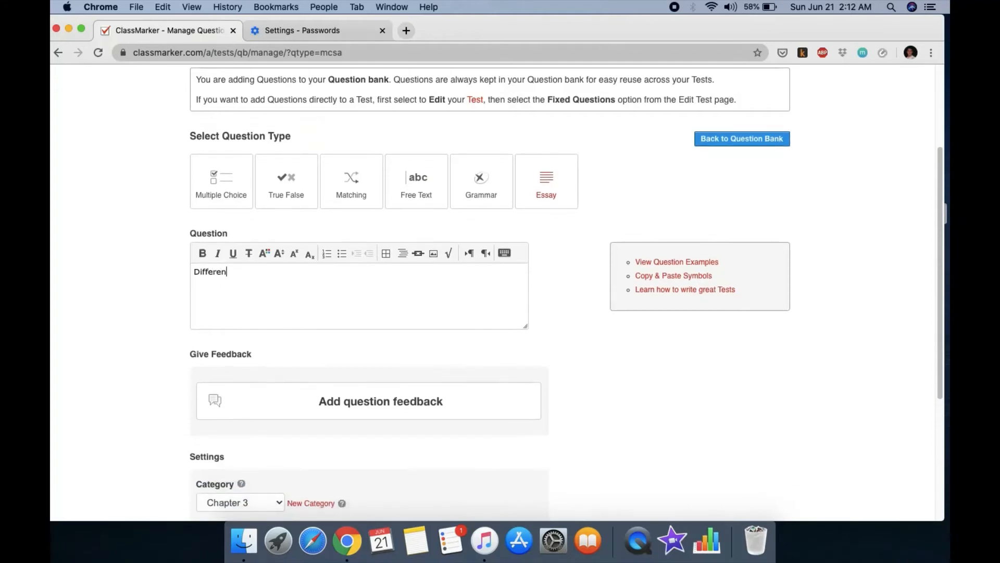
{"action": "type", "text": "tiate dominant from rec"}
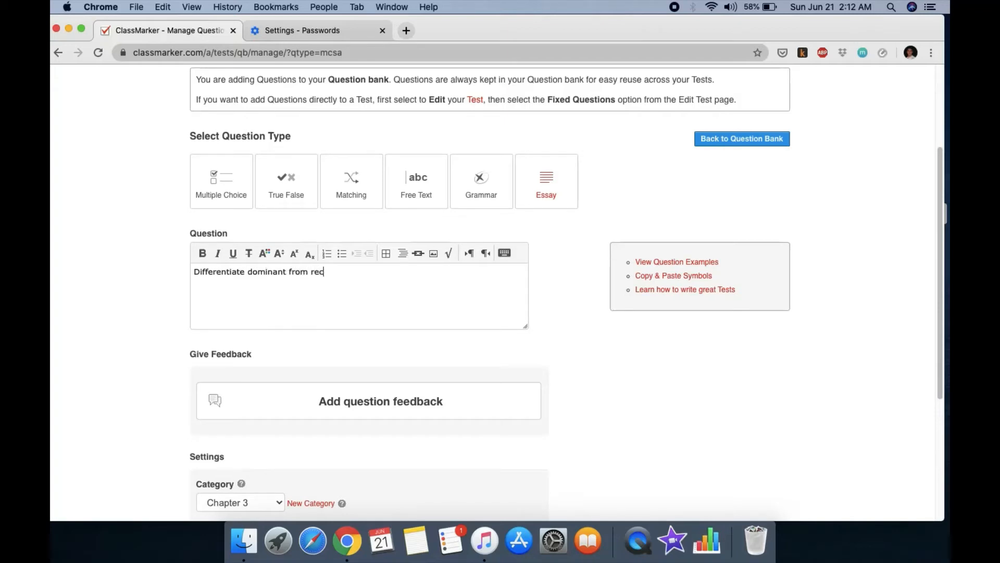
{"action": "type", "text": "essive alleles."}
{"action": "scroll", "coordinate": [417, 338], "scroll_direction": "down", "scroll_amount": 2}
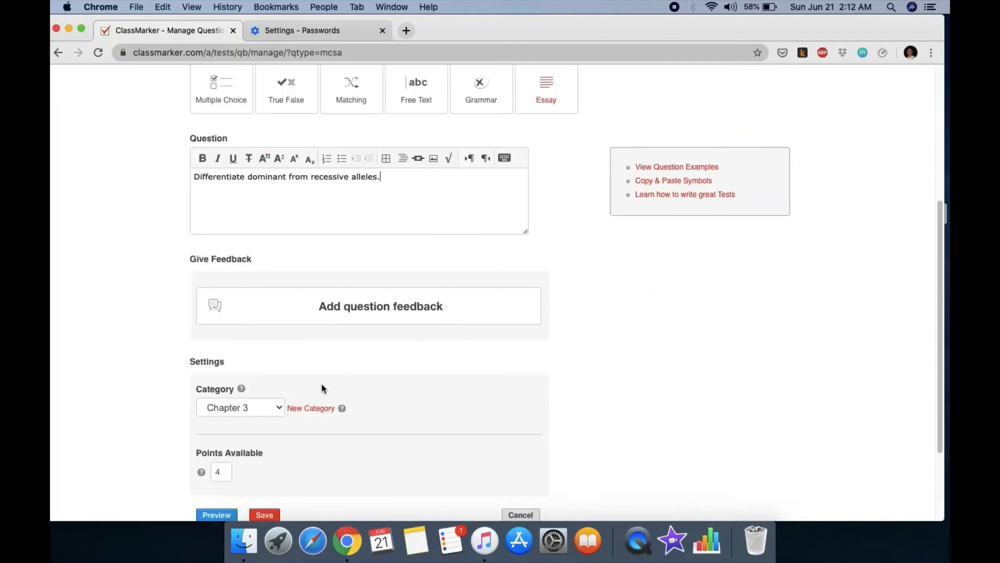
{"action": "scroll", "coordinate": [305, 389], "scroll_direction": "down", "scroll_amount": 2}
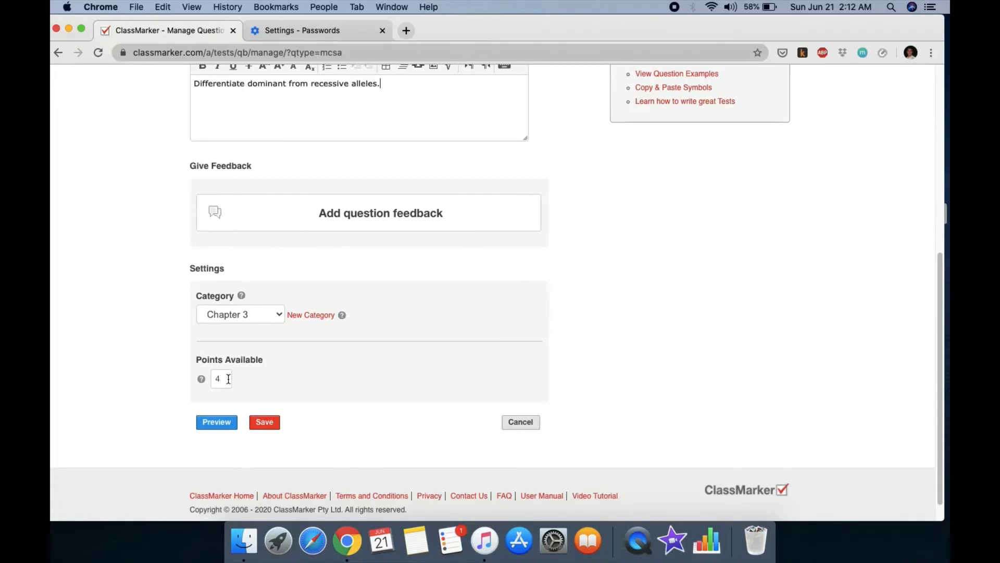
{"action": "left_click", "coordinate": [276, 421]}
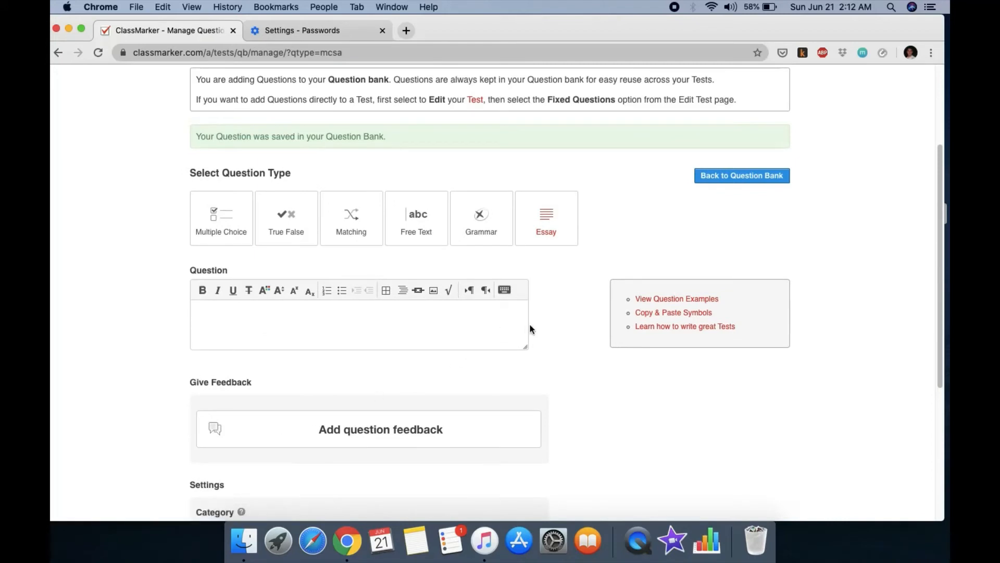
{"action": "scroll", "coordinate": [523, 329], "scroll_direction": "down", "scroll_amount": 5}
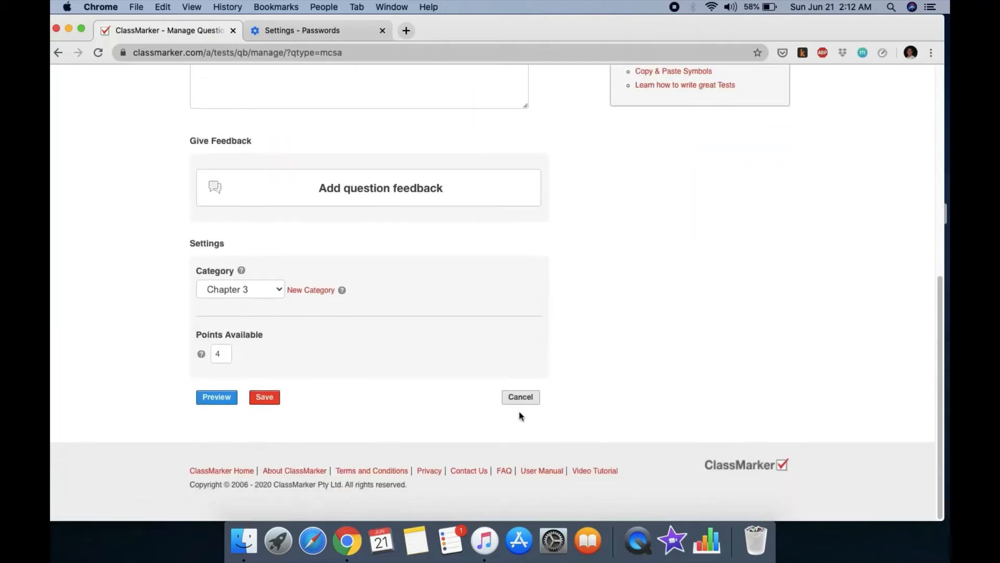
{"action": "scroll", "coordinate": [537, 342], "scroll_direction": "up", "scroll_amount": 5}
{"action": "scroll", "coordinate": [525, 354], "scroll_direction": "up", "scroll_amount": 3}
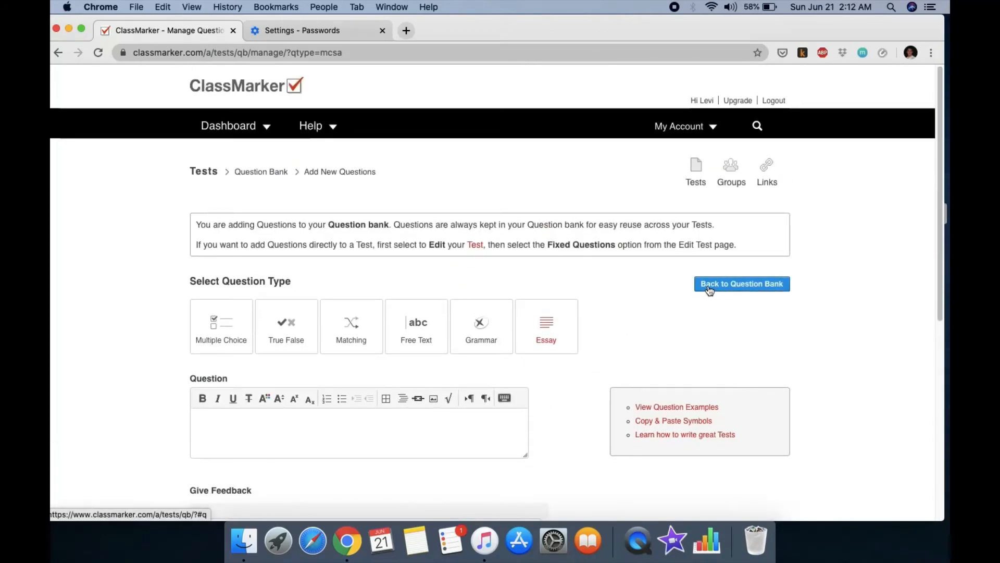
Step: Create a new test named 'BIOLOGY MIDTERMS' in category Chapter 1 and start adding questions
{"action": "left_click", "coordinate": [694, 178]}
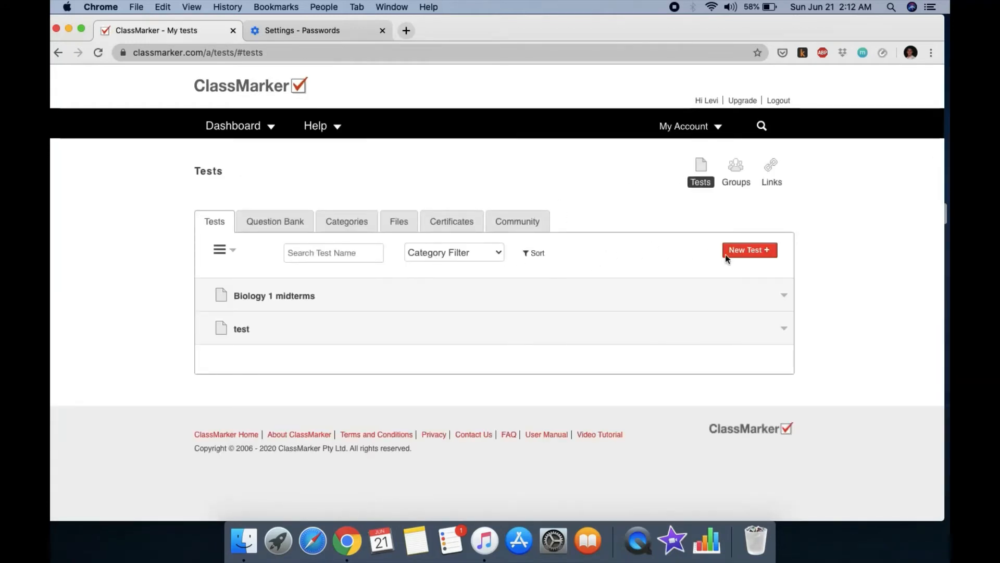
{"action": "left_click", "coordinate": [746, 253]}
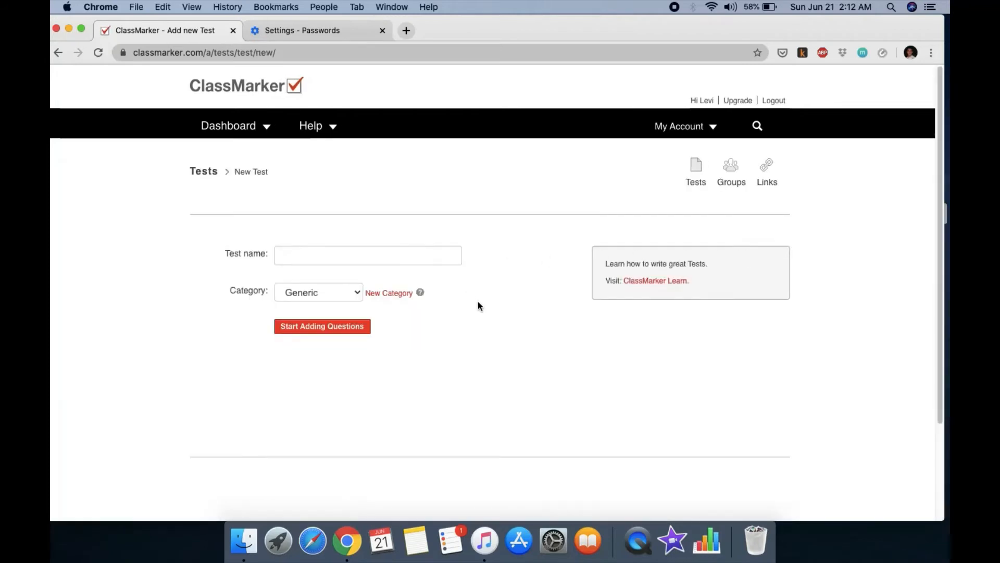
{"action": "left_click", "coordinate": [368, 261]}
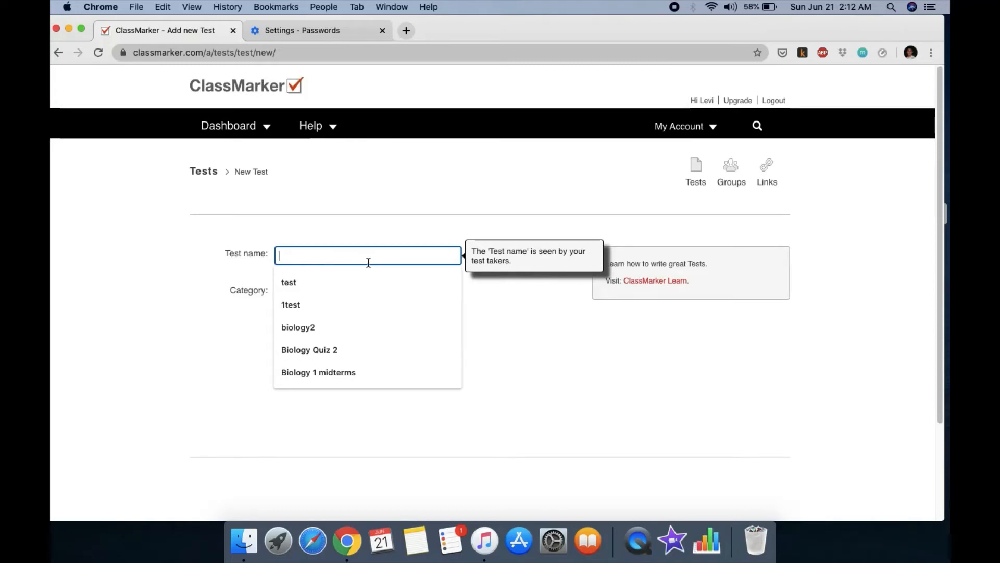
{"action": "type", "text": "BIOL"}
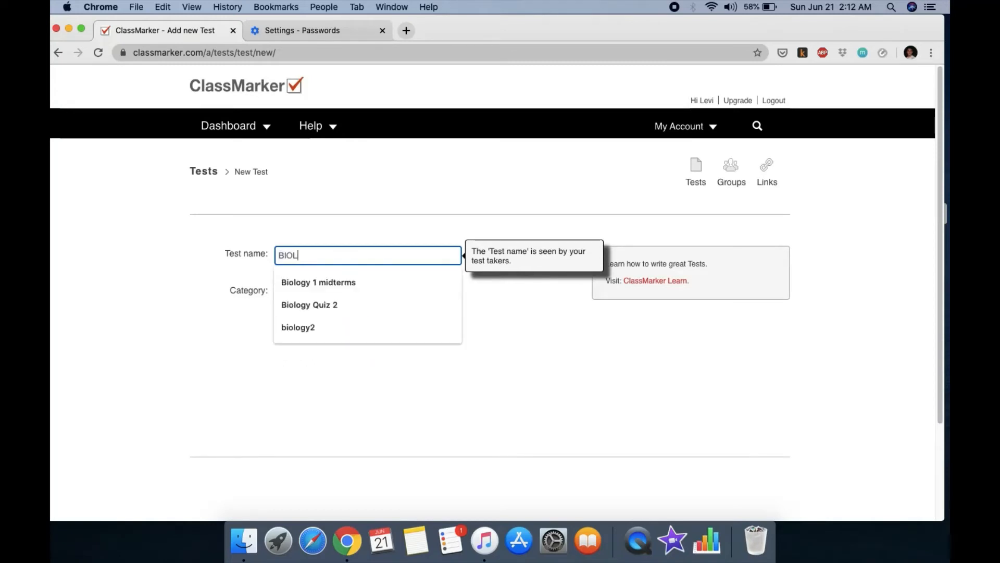
{"action": "type", "text": "OGY MIDTER"}
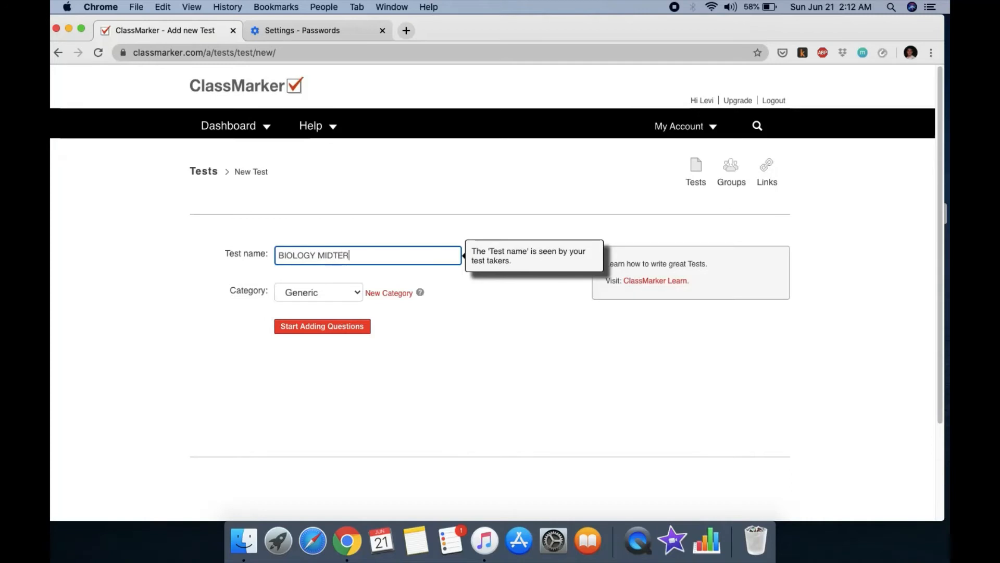
{"action": "type", "text": "MS"}
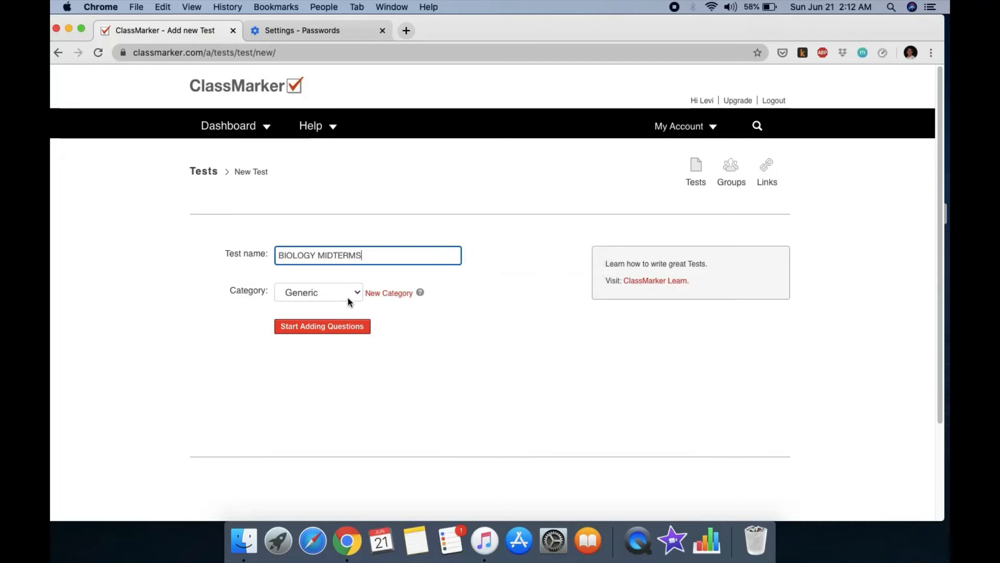
{"action": "left_click", "coordinate": [350, 293]}
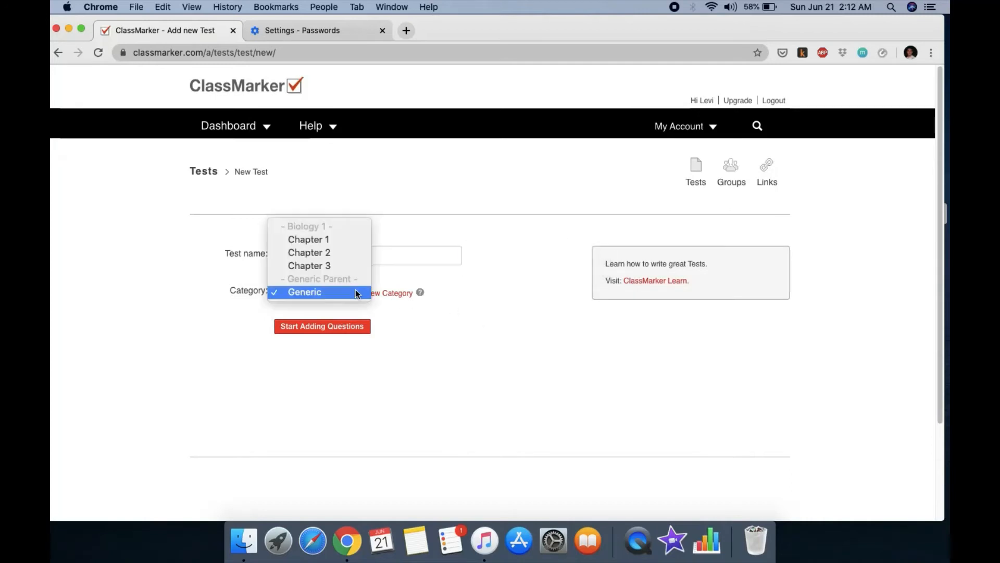
{"action": "left_click", "coordinate": [351, 241]}
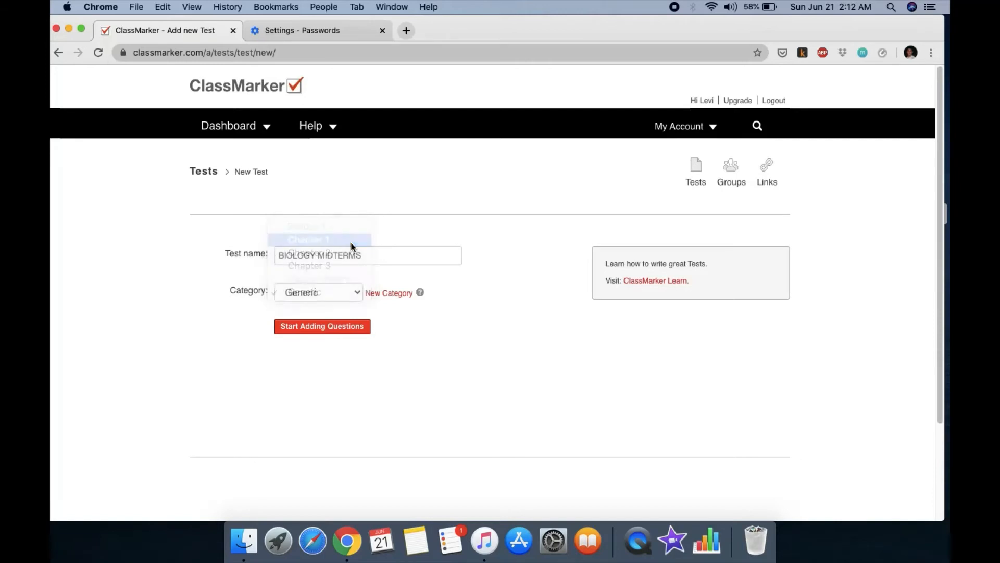
{"action": "left_click", "coordinate": [335, 332]}
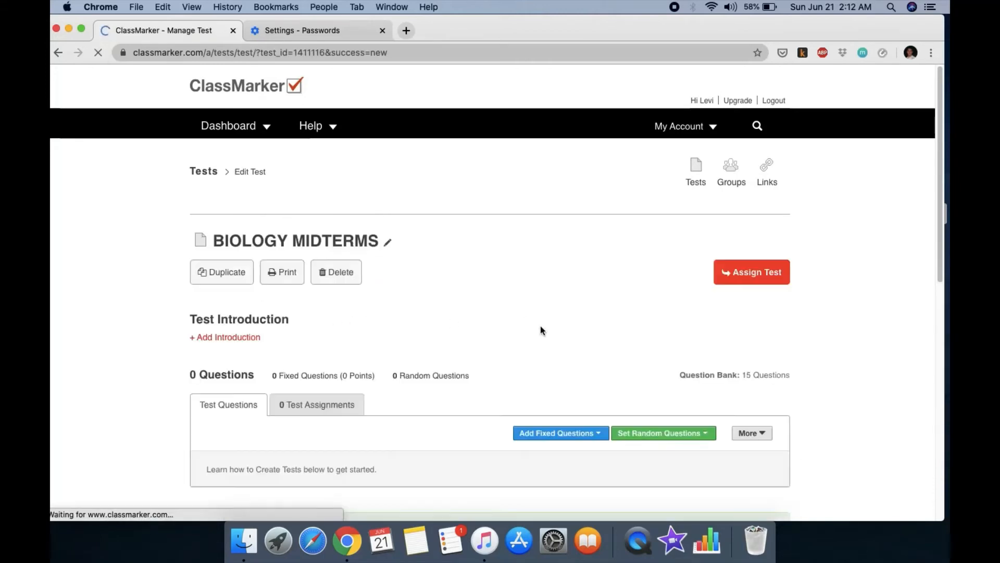
Step: Compare the fixed and random question options, then open Edit Settings for random questions
{"action": "scroll", "coordinate": [532, 334], "scroll_direction": "down", "scroll_amount": 1}
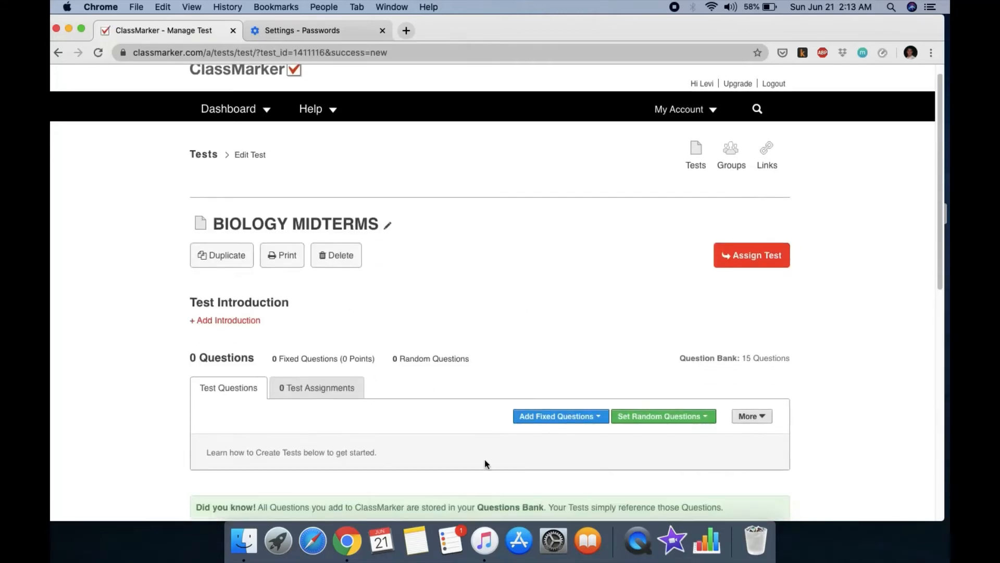
{"action": "scroll", "coordinate": [521, 462], "scroll_direction": "down", "scroll_amount": 3}
{"action": "left_click", "coordinate": [551, 350]}
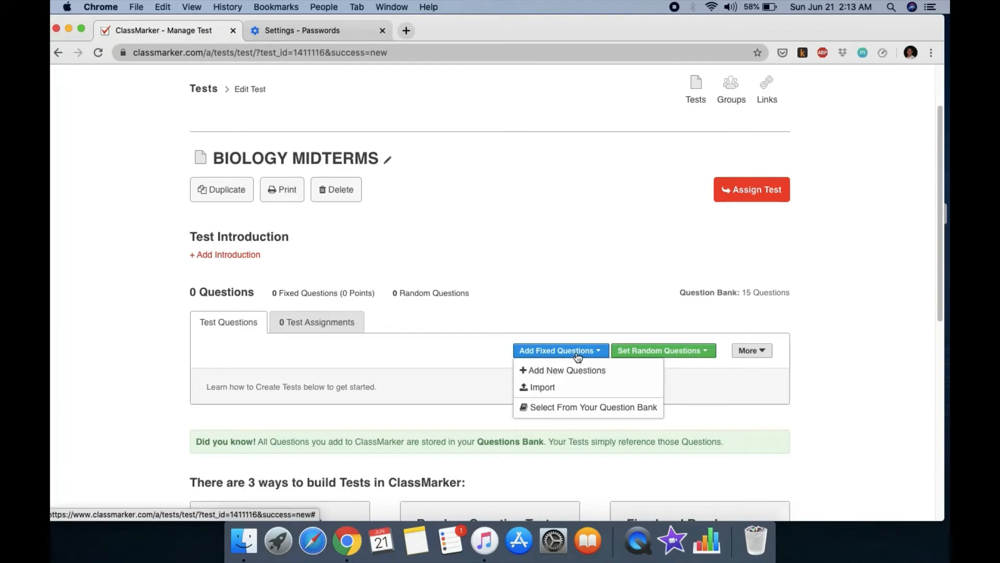
{"action": "left_click", "coordinate": [648, 351]}
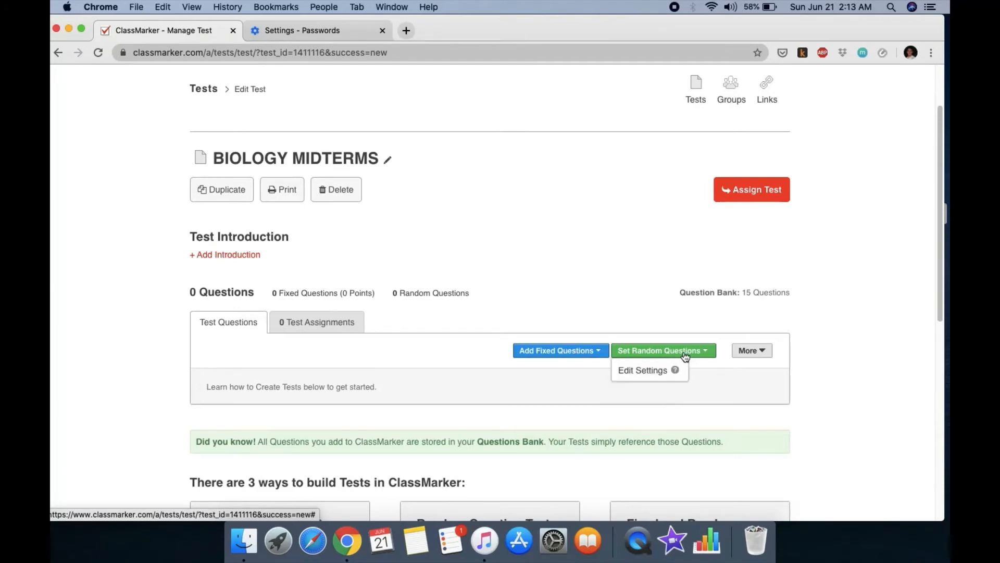
{"action": "left_click", "coordinate": [572, 352]}
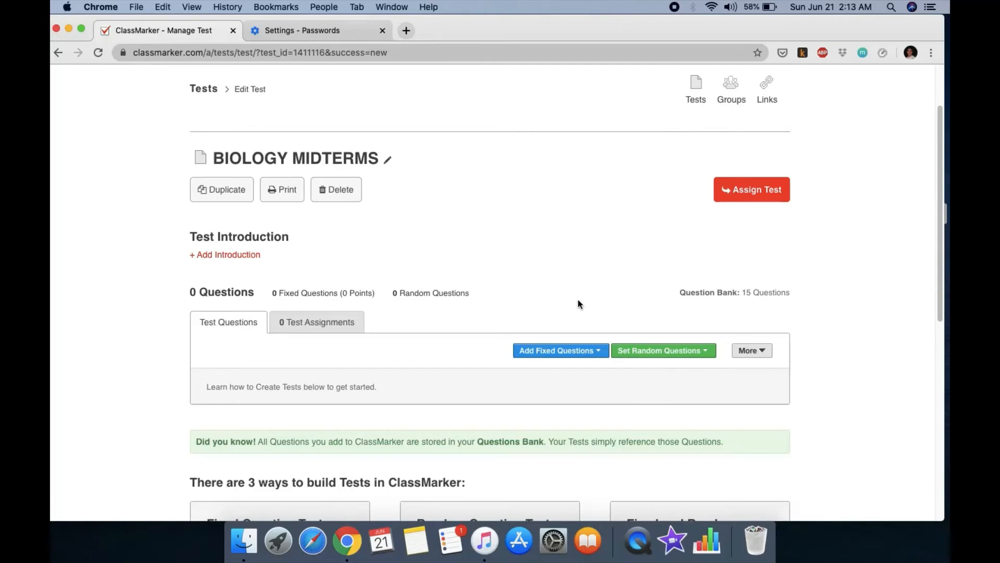
{"action": "mouse_move", "coordinate": [567, 350]}
{"action": "mouse_move", "coordinate": [648, 353]}
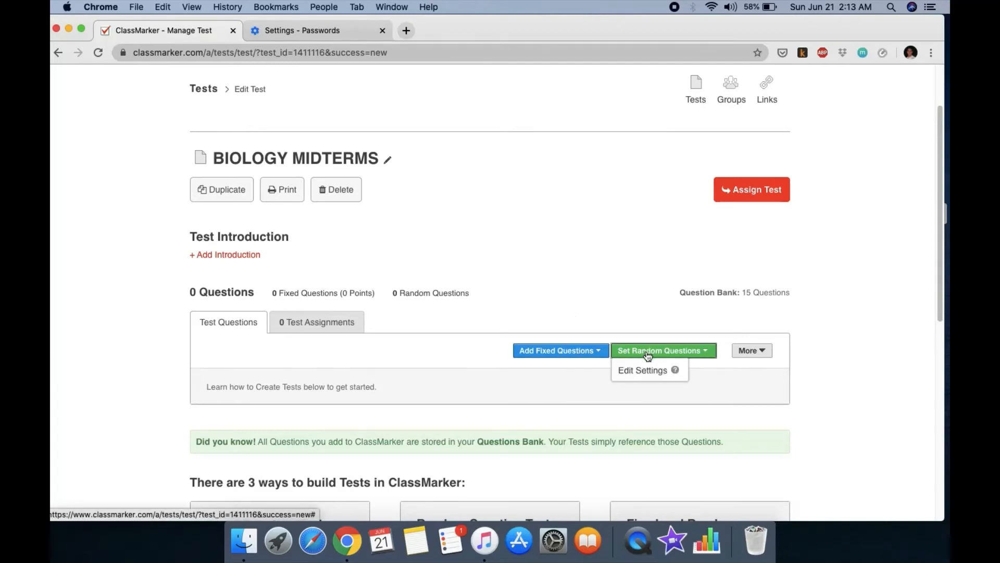
{"action": "left_click", "coordinate": [643, 369]}
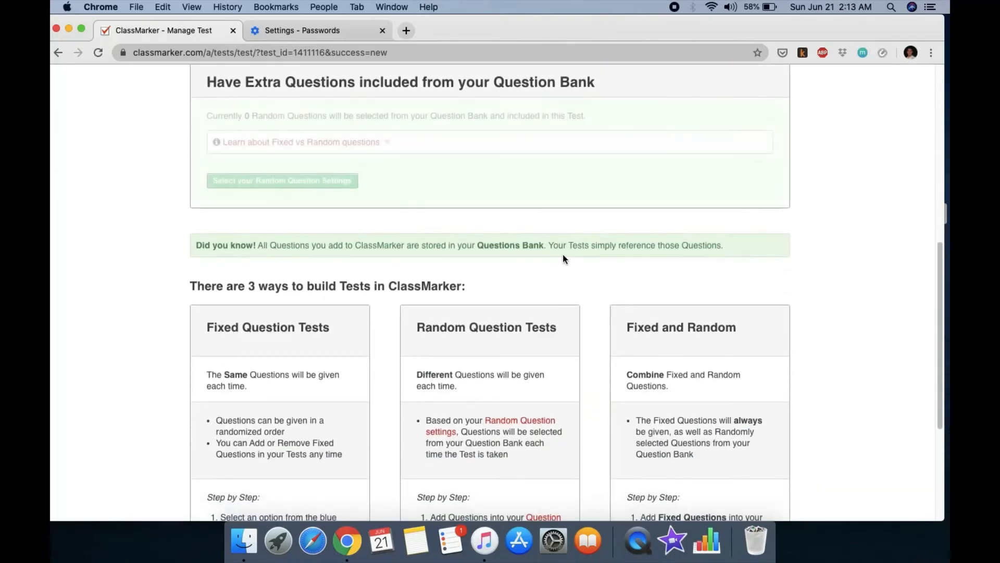
Step: Draw 10 random questions in total from Chapters 1, 2 and 3, randomly mixed in, and submit
{"action": "left_click", "coordinate": [341, 187]}
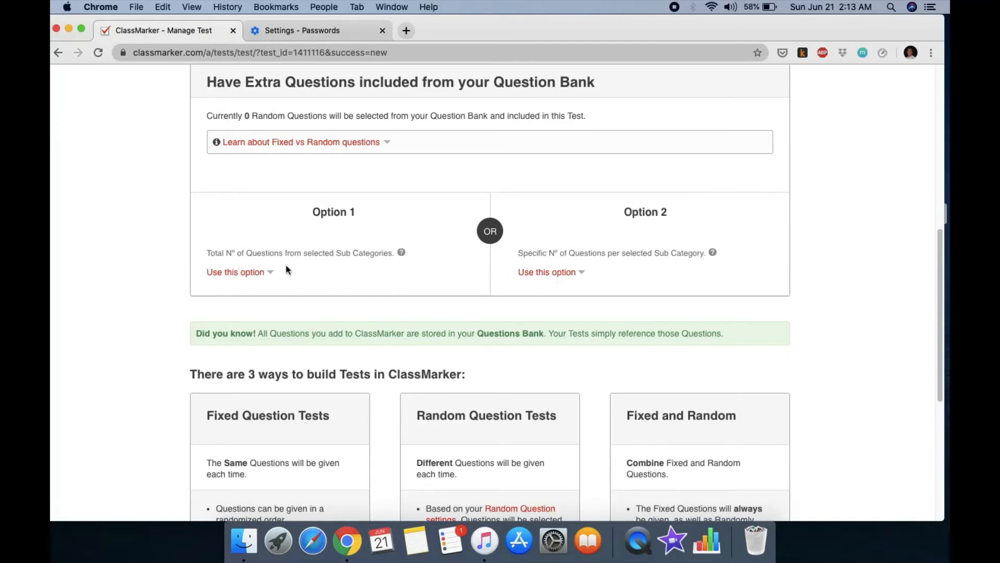
{"action": "left_click", "coordinate": [258, 273]}
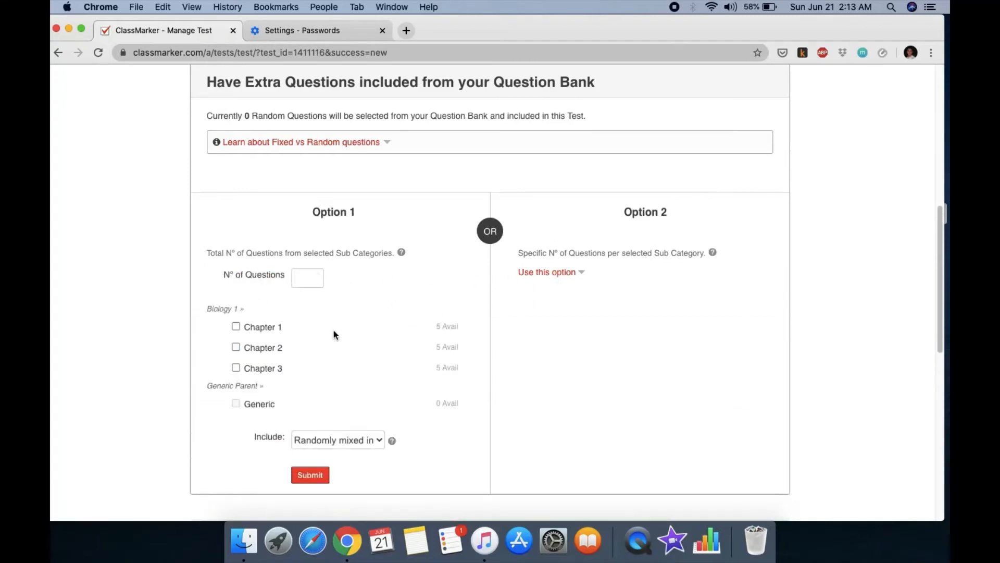
{"action": "left_click", "coordinate": [310, 284]}
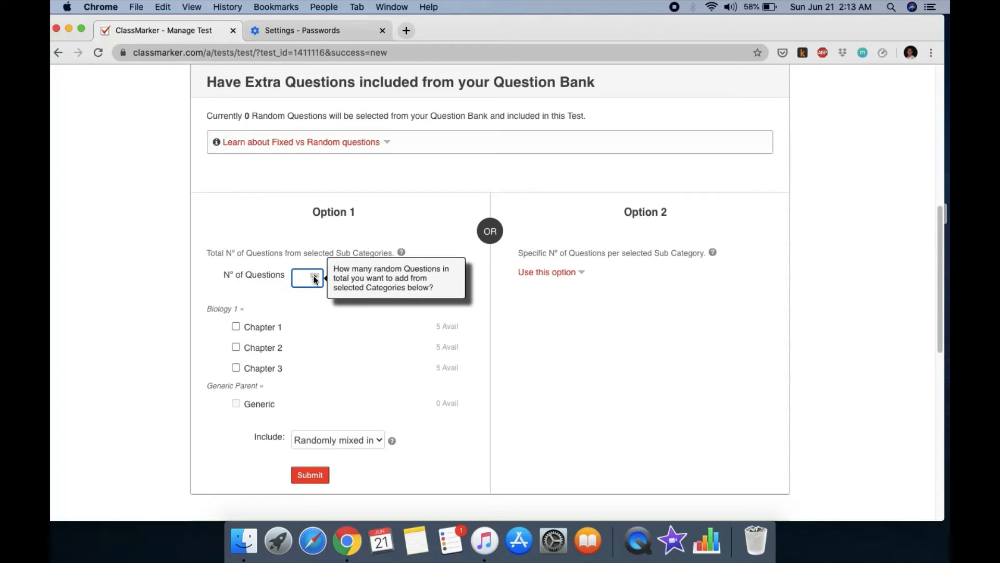
{"action": "type", "text": "10"}
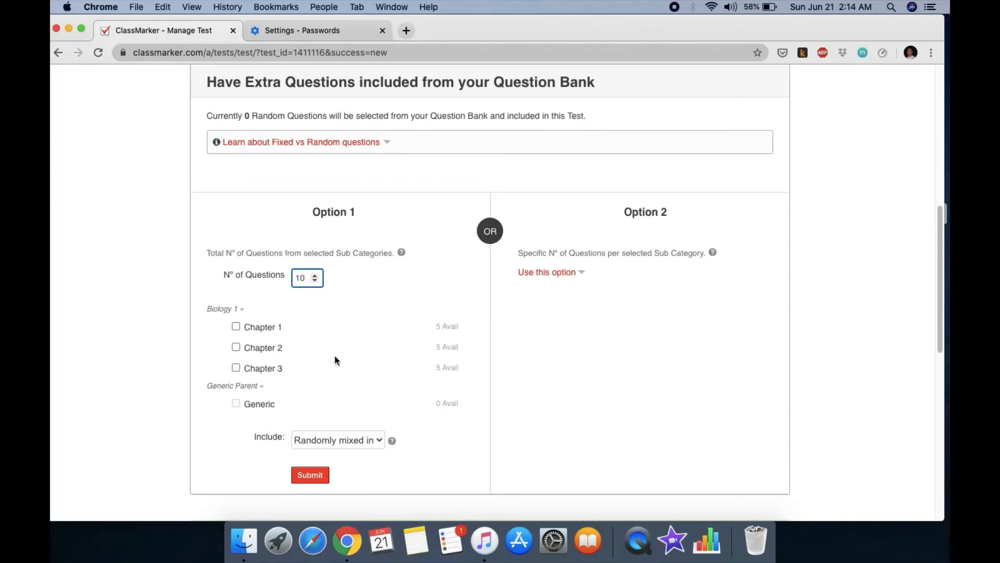
{"action": "left_click", "coordinate": [236, 326]}
{"action": "left_click", "coordinate": [236, 347]}
{"action": "left_click", "coordinate": [236, 367]}
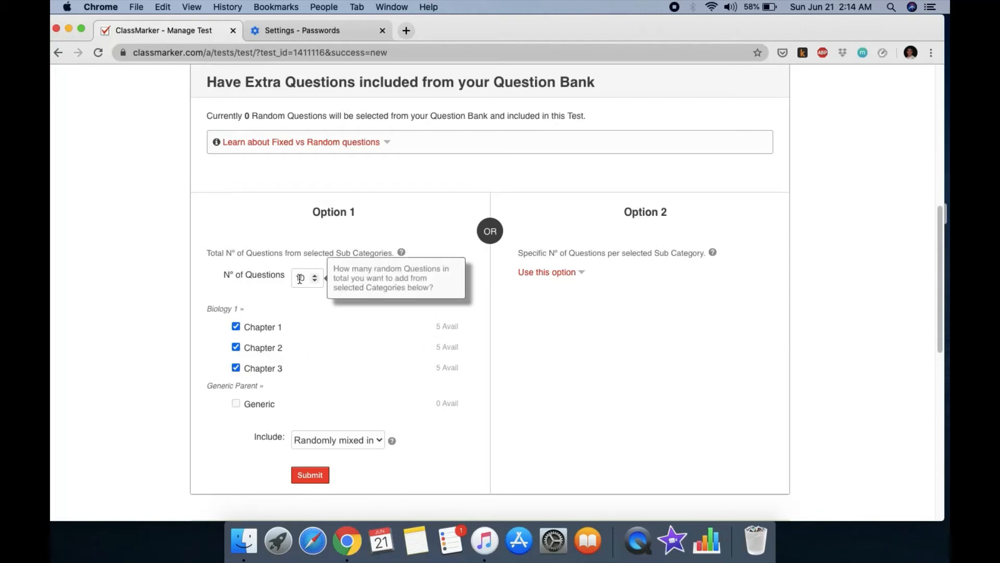
{"action": "left_click", "coordinate": [372, 442]}
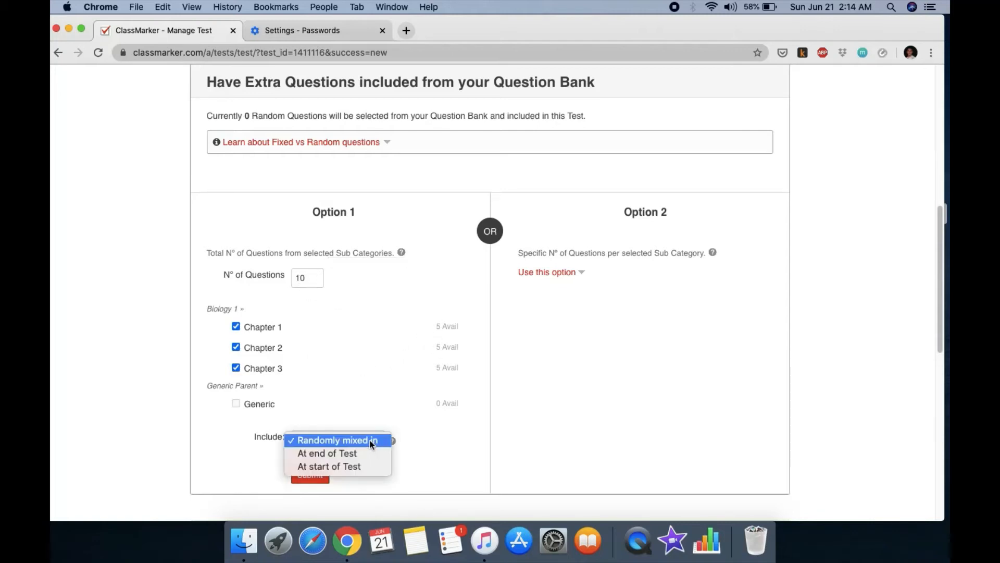
{"action": "left_click", "coordinate": [371, 443]}
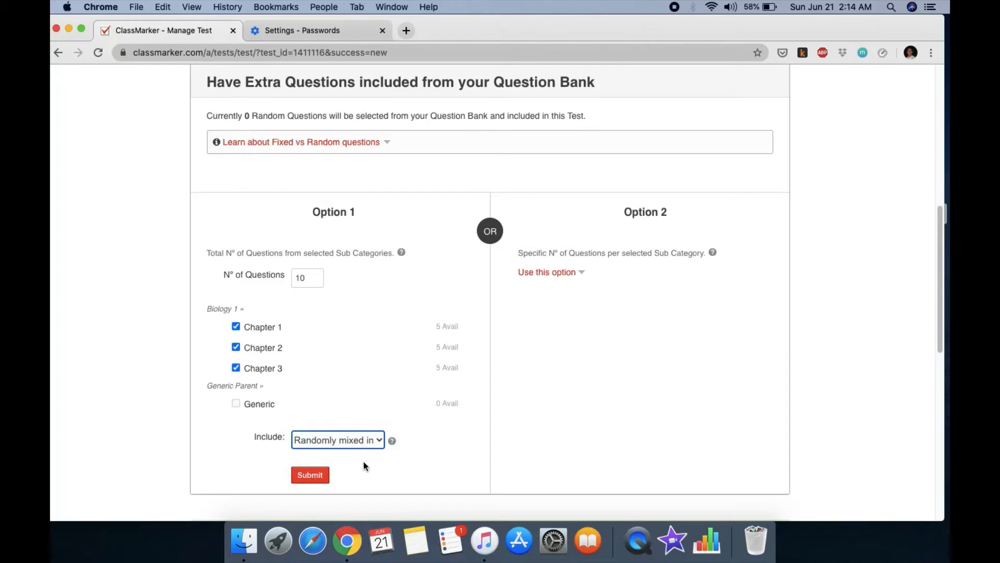
{"action": "left_click", "coordinate": [318, 477]}
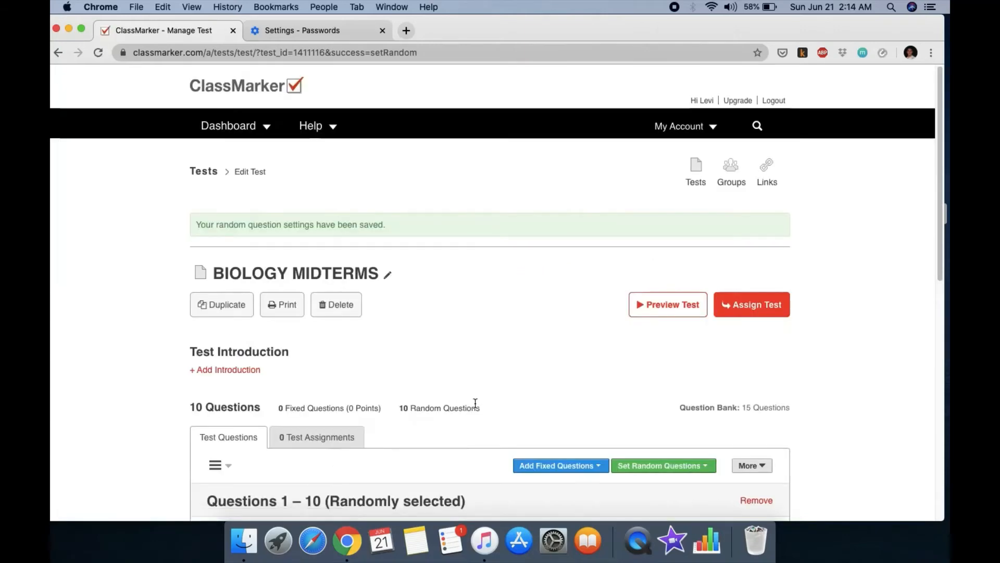
Step: Preview the BIOLOGY MIDTERMS test and read through its Instructions page
{"action": "scroll", "coordinate": [546, 385], "scroll_direction": "down", "scroll_amount": 5}
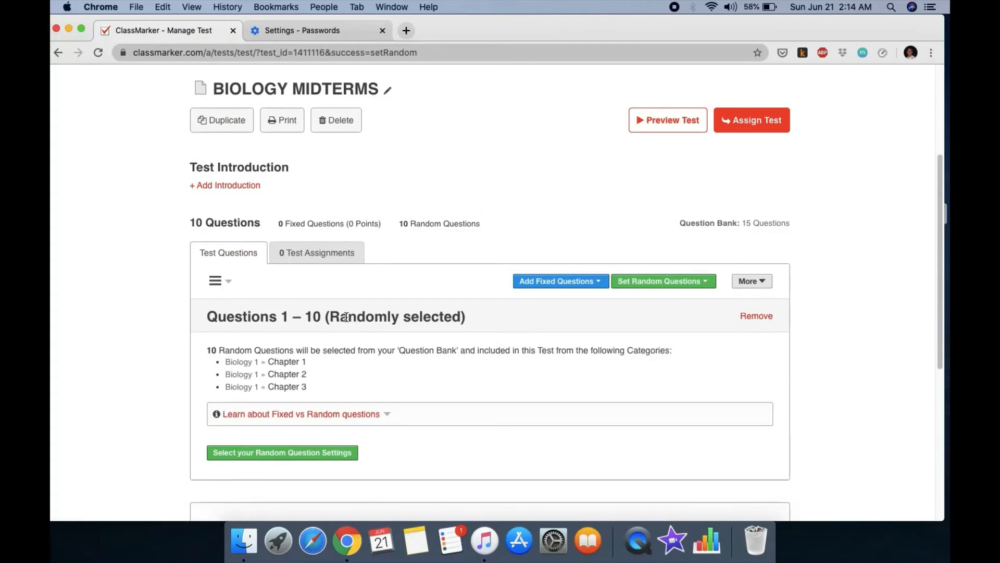
{"action": "left_click", "coordinate": [661, 123]}
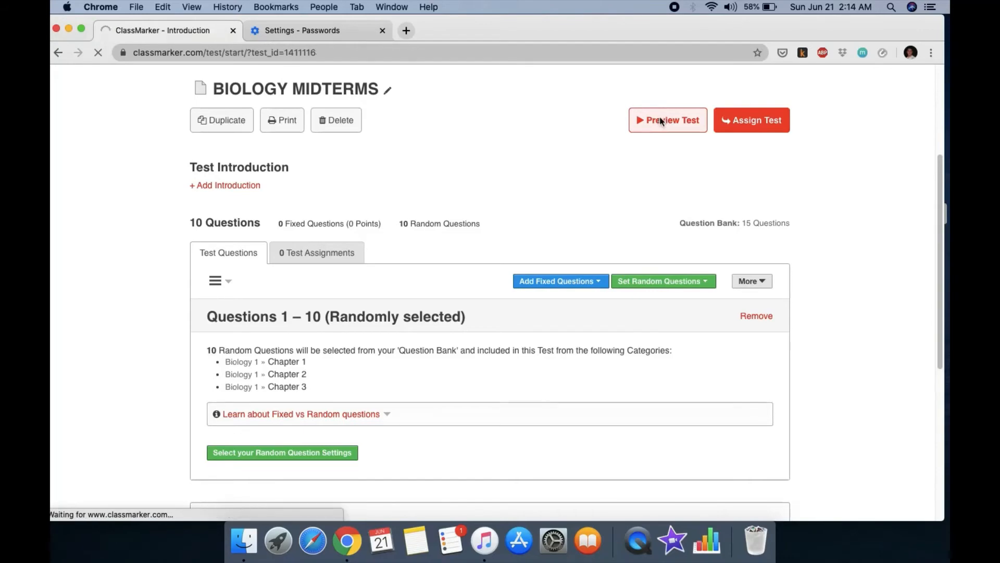
{"action": "scroll", "coordinate": [641, 252], "scroll_direction": "down", "scroll_amount": 1}
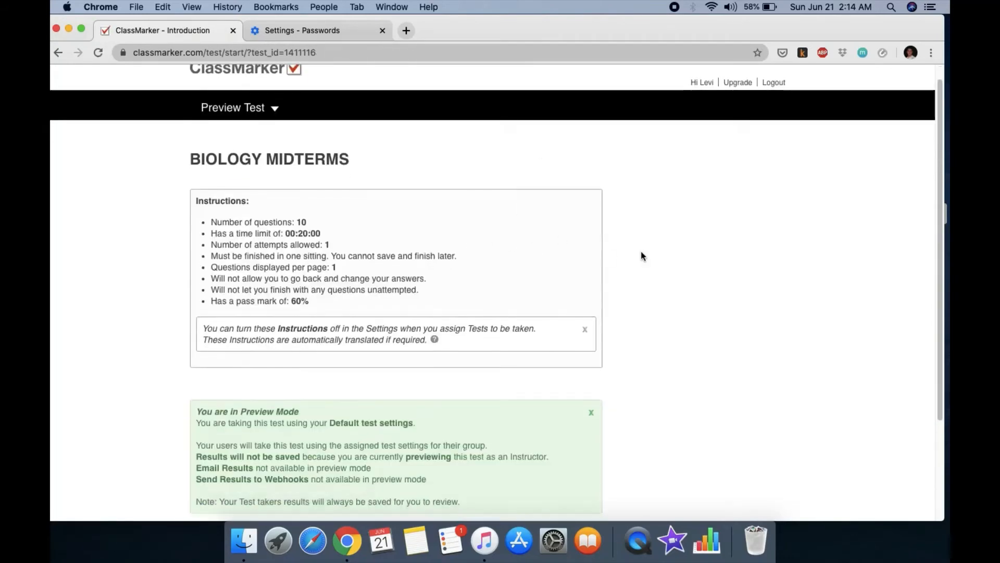
{"action": "scroll", "coordinate": [641, 255], "scroll_direction": "down", "scroll_amount": 3}
{"action": "scroll", "coordinate": [641, 255], "scroll_direction": "up", "scroll_amount": 3}
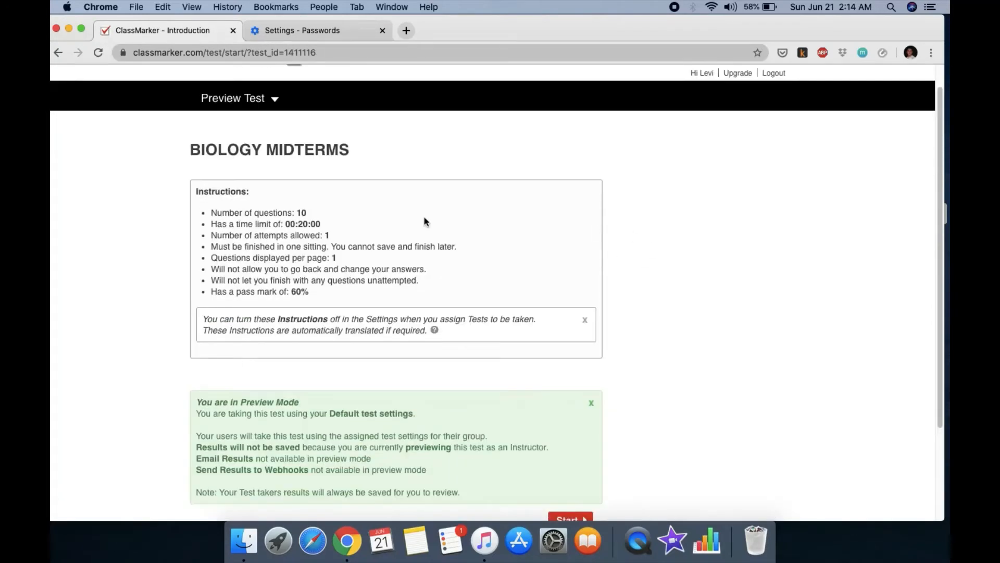
{"action": "scroll", "coordinate": [616, 224], "scroll_direction": "down", "scroll_amount": 1}
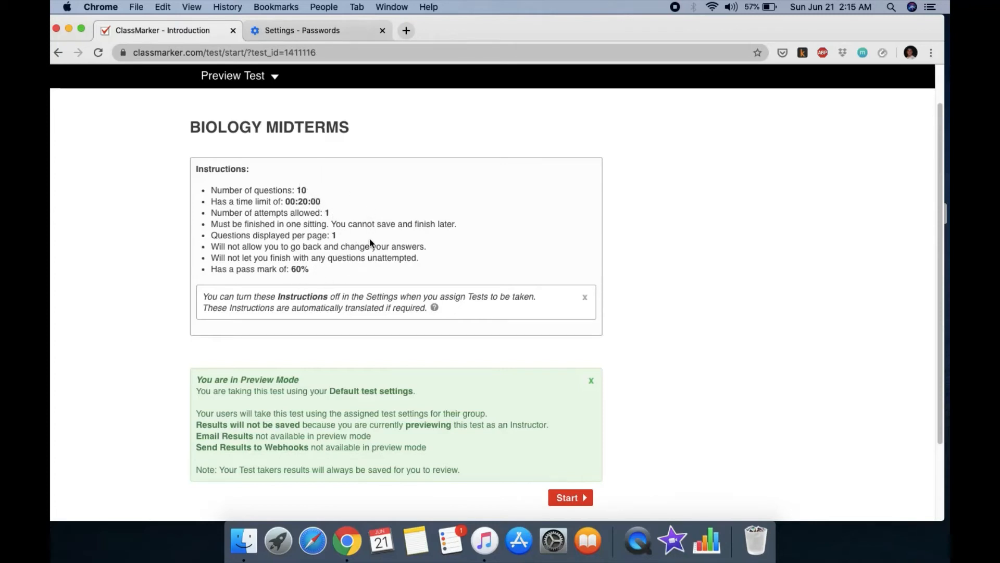
{"action": "scroll", "coordinate": [371, 241], "scroll_direction": "down", "scroll_amount": 3}
Step: Start the test preview and dismiss the warning that all questions must be attempted
{"action": "left_click", "coordinate": [566, 431]}
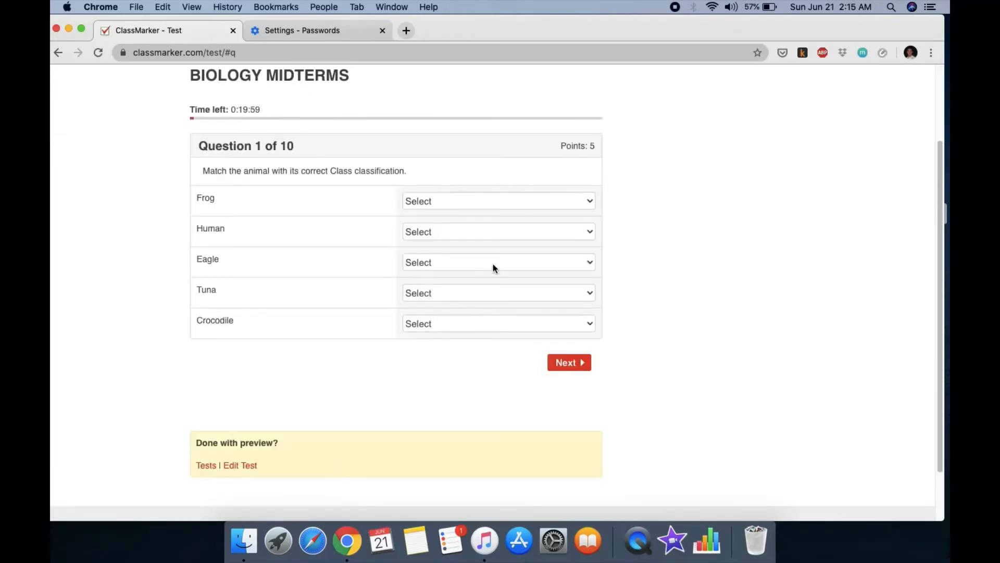
{"action": "scroll", "coordinate": [443, 406], "scroll_direction": "up", "scroll_amount": 3}
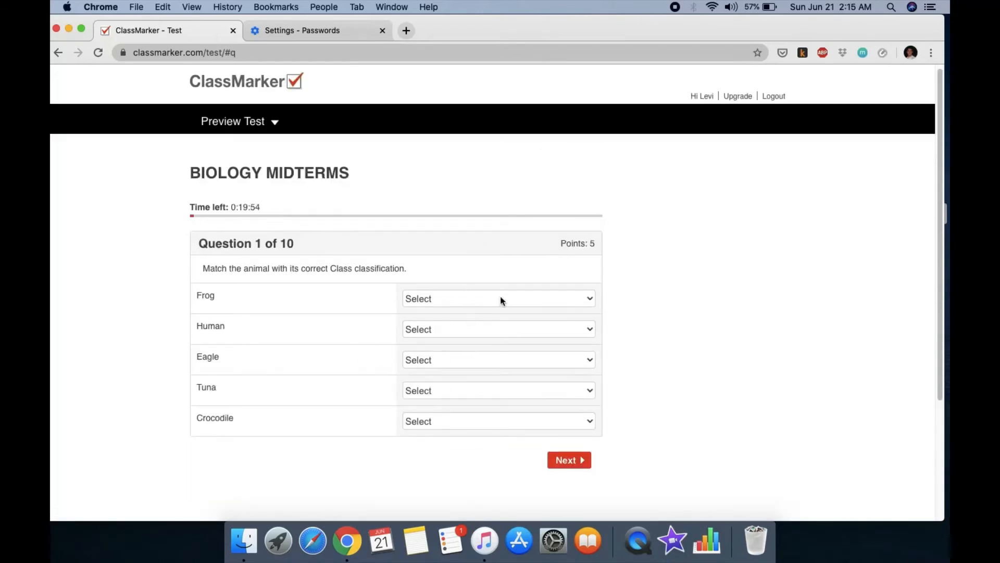
{"action": "left_click", "coordinate": [567, 461]}
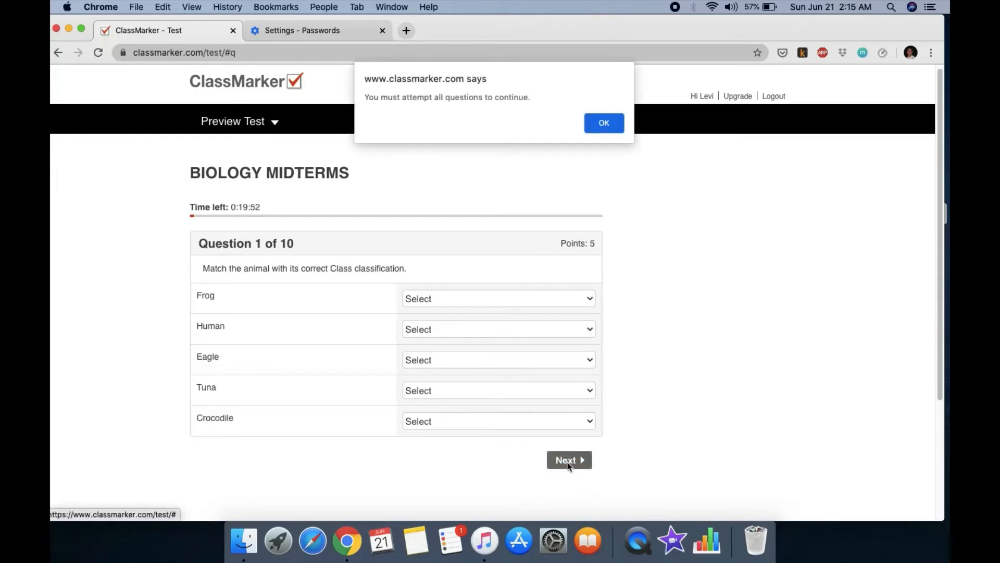
{"action": "left_click", "coordinate": [600, 127]}
Step: Answer question 1: Frog, Eagle, Tuna and Crocodile to Mammalia, Human to Aves
{"action": "left_click", "coordinate": [508, 298]}
{"action": "left_click", "coordinate": [474, 336]}
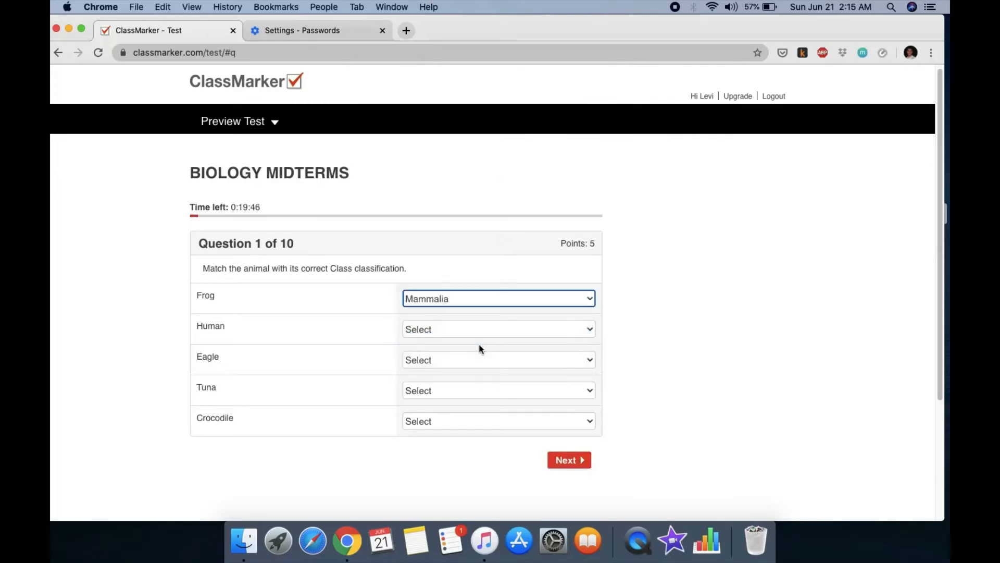
{"action": "left_click", "coordinate": [481, 328]}
{"action": "left_click", "coordinate": [469, 355]}
{"action": "left_click", "coordinate": [475, 364]}
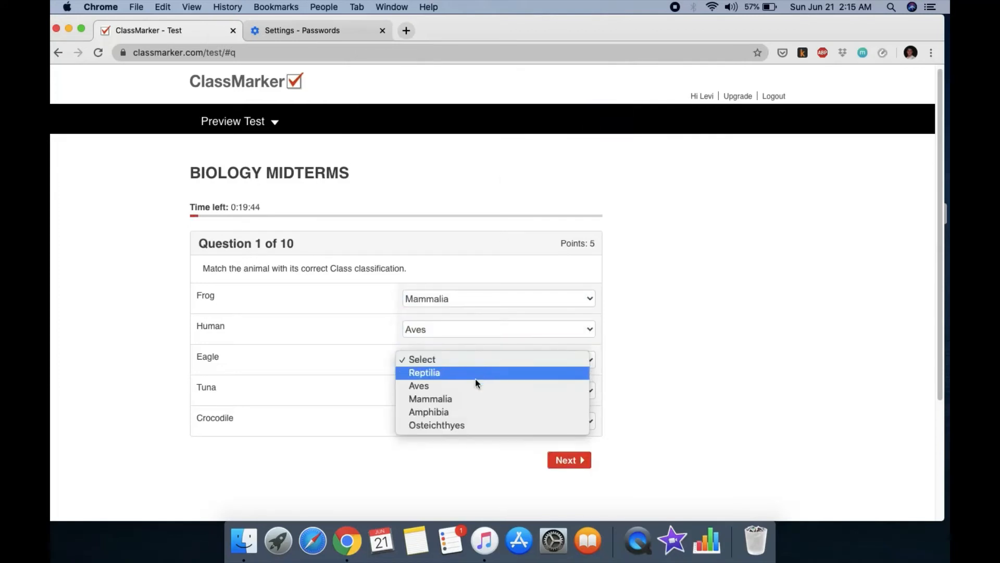
{"action": "left_click", "coordinate": [471, 398]}
{"action": "left_click", "coordinate": [482, 392]}
{"action": "left_click", "coordinate": [481, 428]}
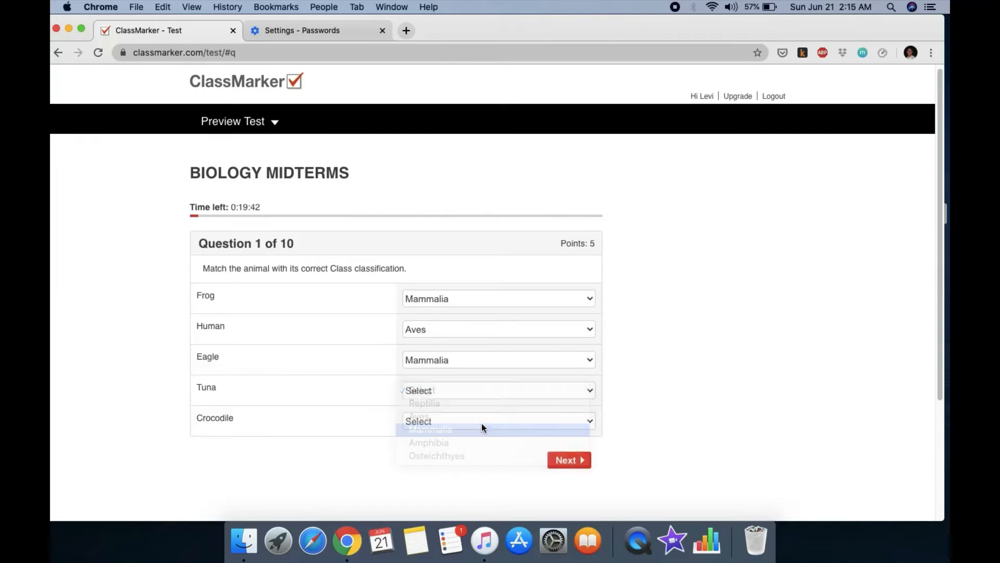
{"action": "left_click", "coordinate": [482, 423]}
{"action": "left_click", "coordinate": [470, 460]}
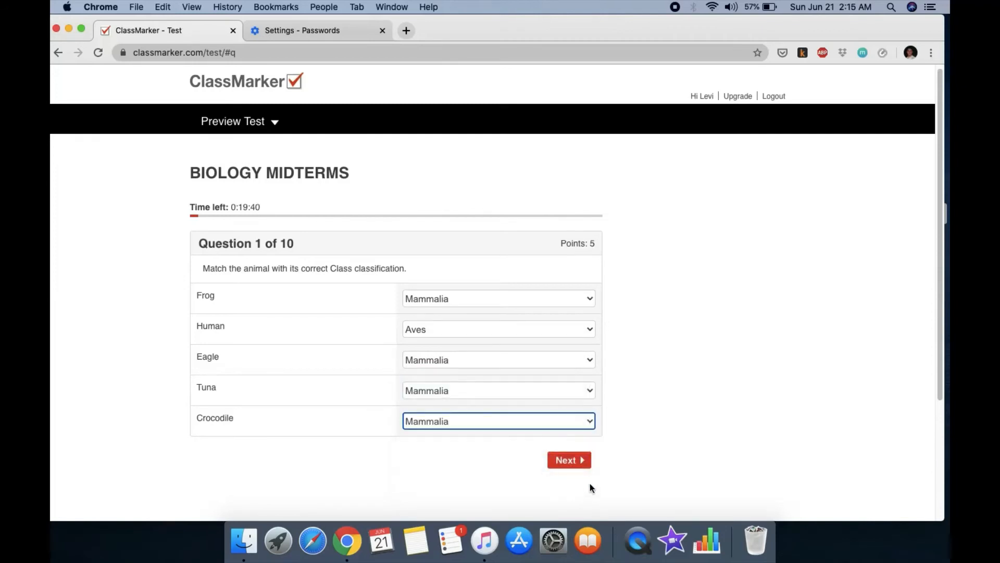
{"action": "left_click", "coordinate": [569, 460]}
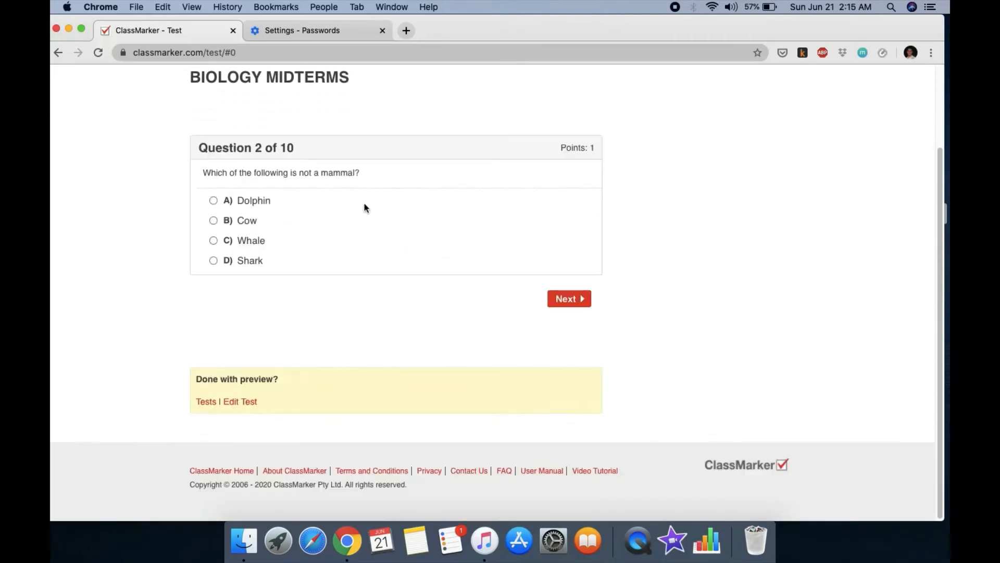
Step: Answer Whale is not a mammal, enter filler text for question 3, and choose 100% for question 5
{"action": "left_click", "coordinate": [213, 241]}
{"action": "left_click", "coordinate": [575, 298]}
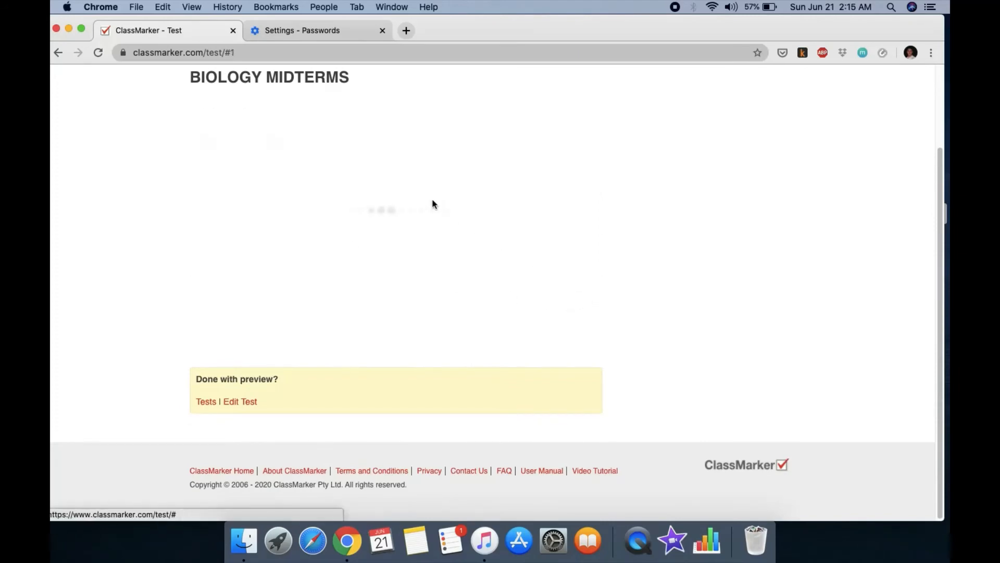
{"action": "left_click", "coordinate": [319, 235]}
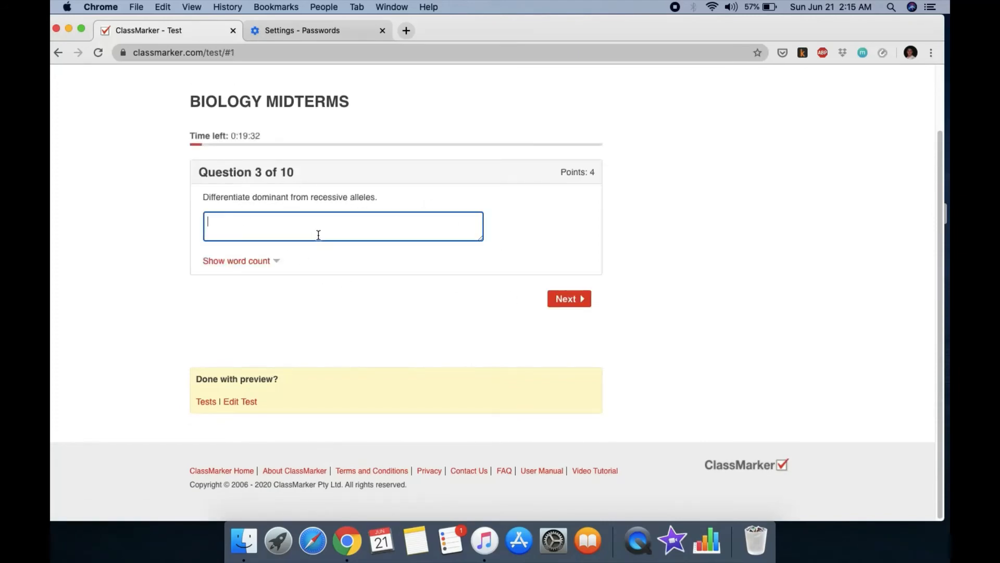
{"action": "type", "text": "CVBHFOGHIOFGDF"}
{"action": "left_click", "coordinate": [571, 300]}
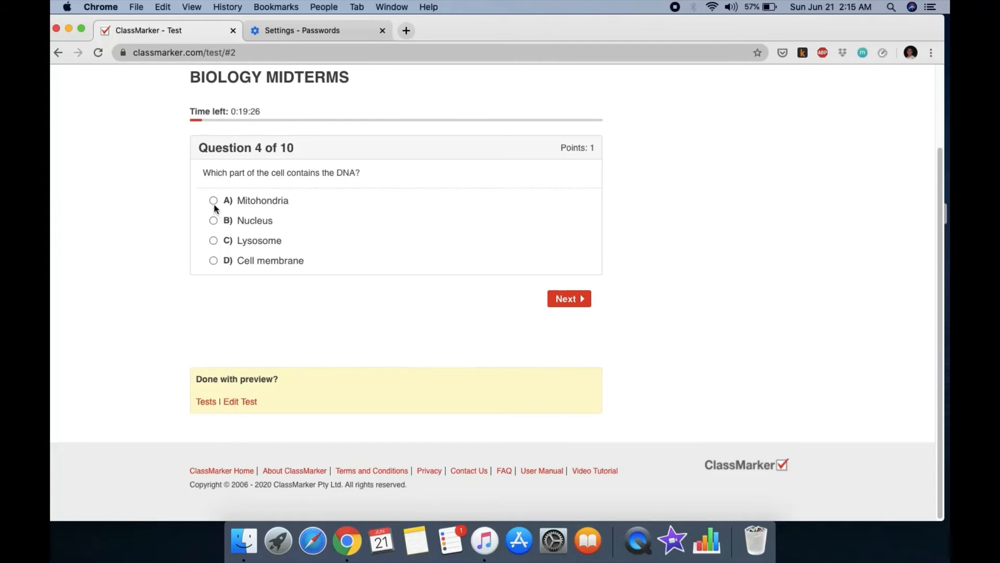
{"action": "left_click", "coordinate": [577, 305]}
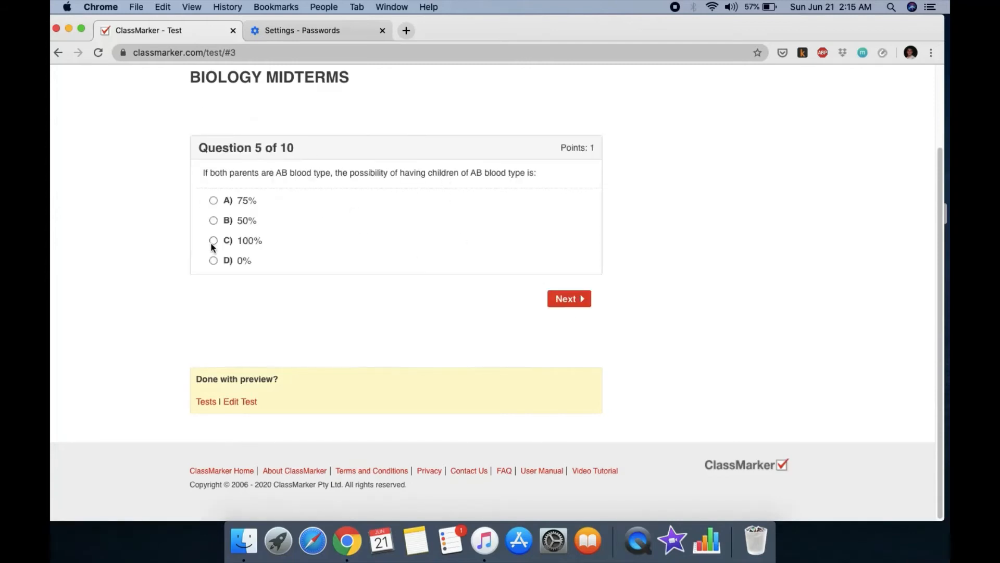
{"action": "left_click", "coordinate": [213, 243]}
{"action": "left_click", "coordinate": [573, 299]}
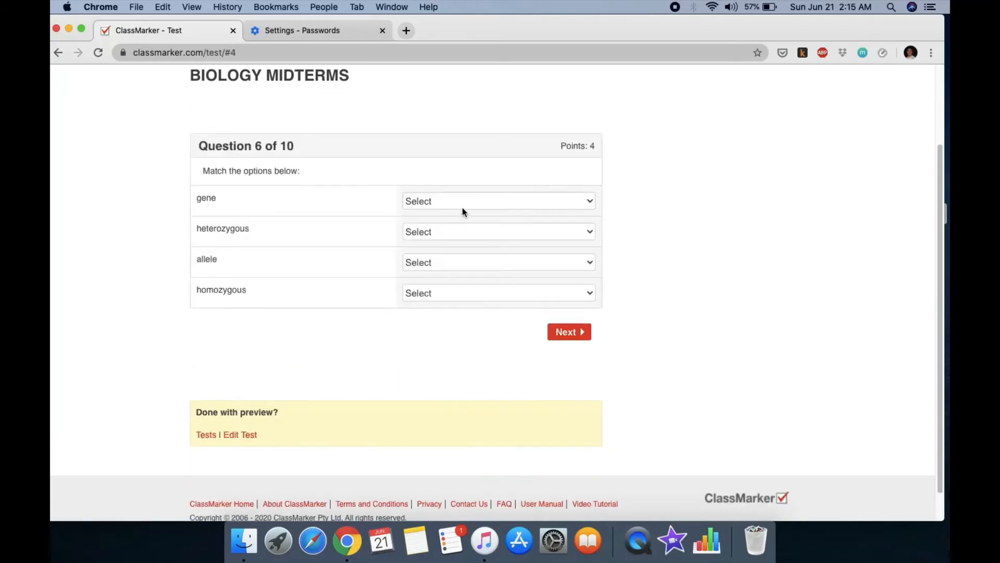
Step: Match gene and homozygous to heredity, heterozygous to versions of a gene, allele to dominant, and submit
{"action": "left_click", "coordinate": [463, 209]}
{"action": "left_click", "coordinate": [461, 216]}
{"action": "left_click", "coordinate": [474, 232]}
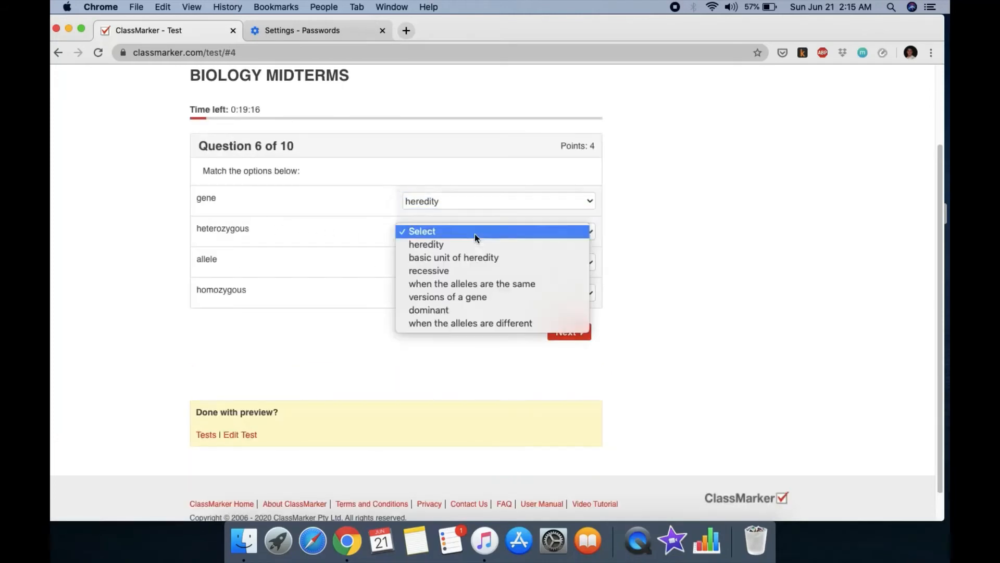
{"action": "left_click", "coordinate": [479, 301]}
{"action": "left_click", "coordinate": [487, 267]}
{"action": "left_click", "coordinate": [476, 314]}
{"action": "left_click", "coordinate": [522, 264]}
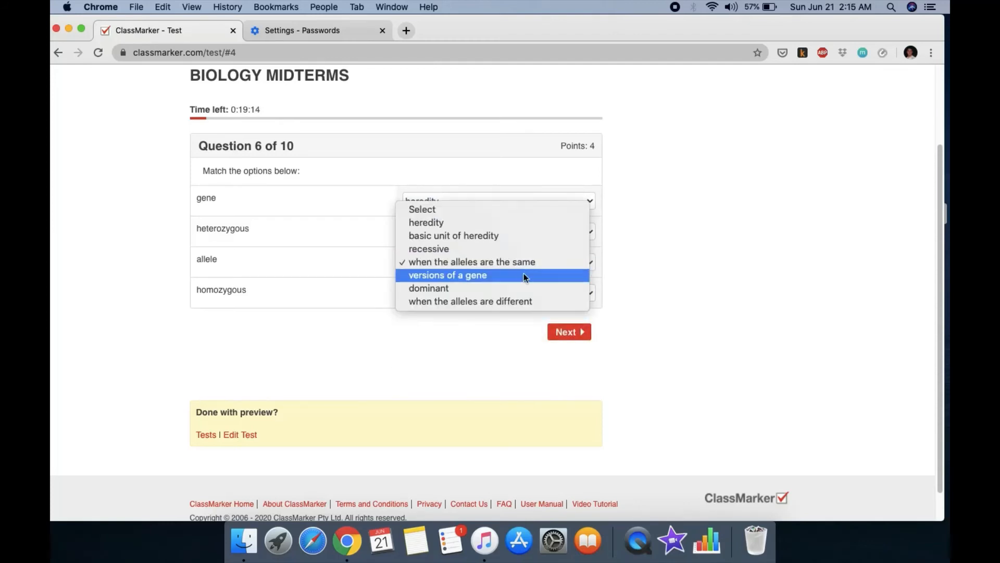
{"action": "left_click", "coordinate": [516, 288]}
{"action": "left_click", "coordinate": [545, 293]}
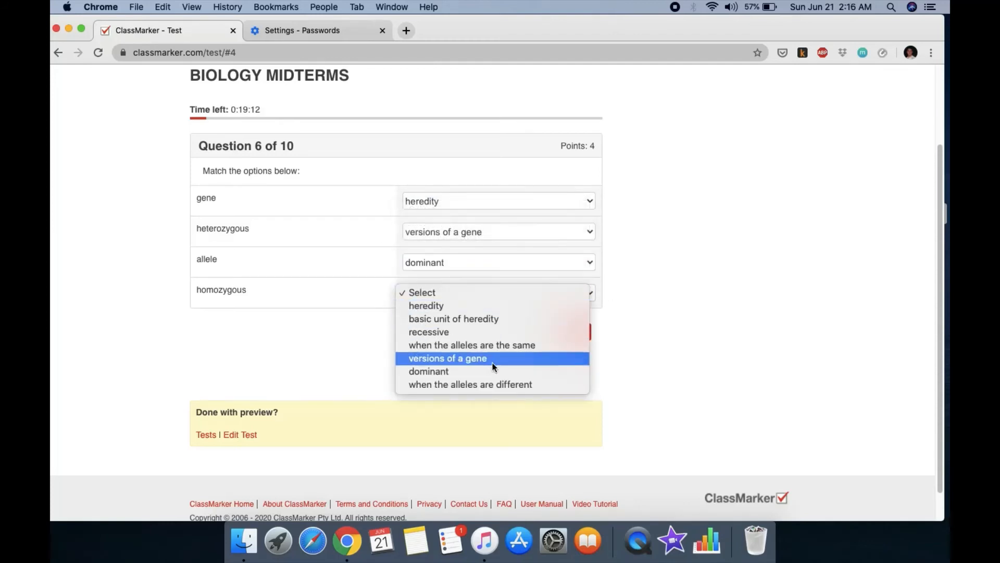
{"action": "left_click", "coordinate": [496, 306]}
{"action": "scroll", "coordinate": [651, 297], "scroll_direction": "down", "scroll_amount": 1}
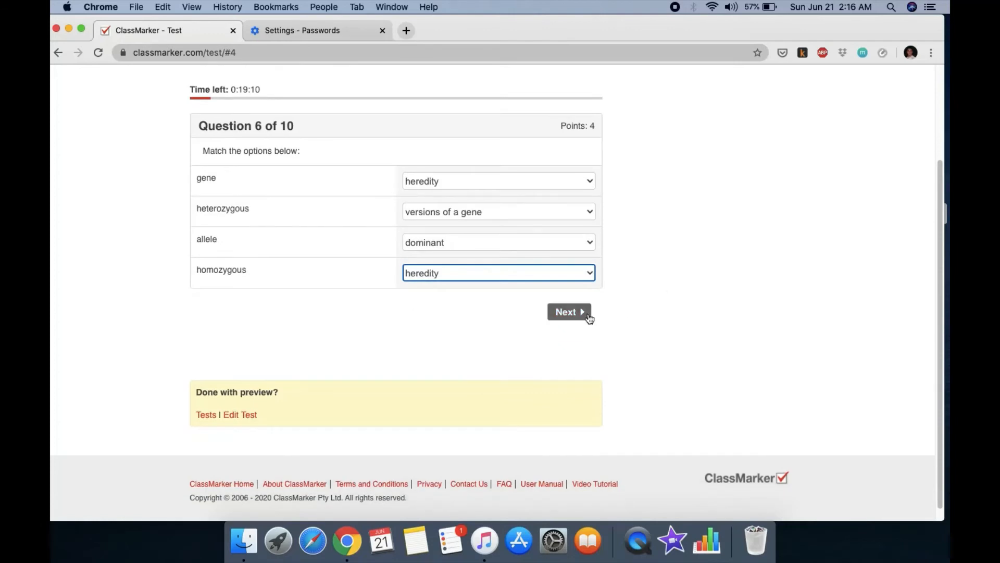
{"action": "left_click", "coordinate": [587, 314]}
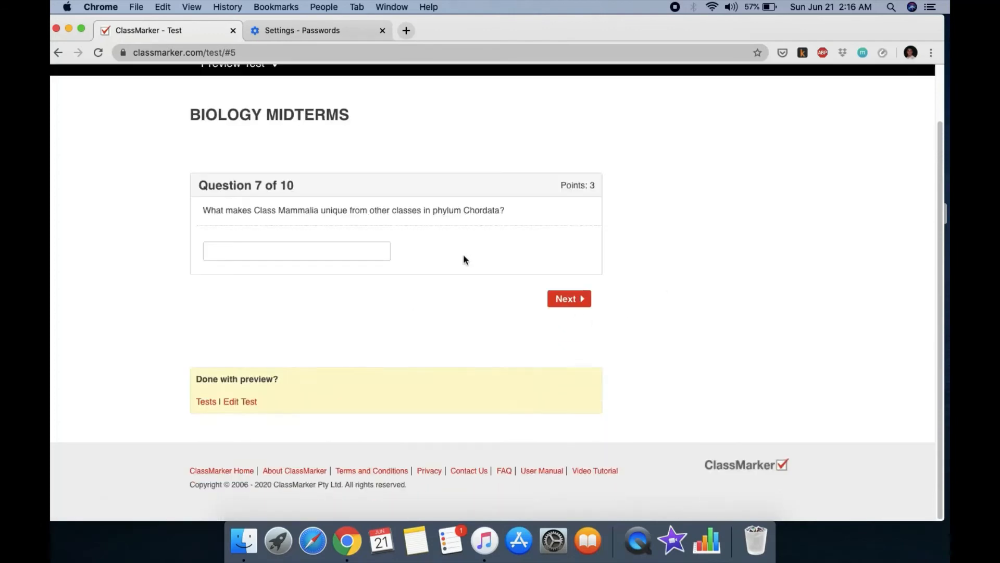
Step: Enter placeholder text answers for questions 7 and 8, and answer True for question 9
{"action": "left_click", "coordinate": [261, 246]}
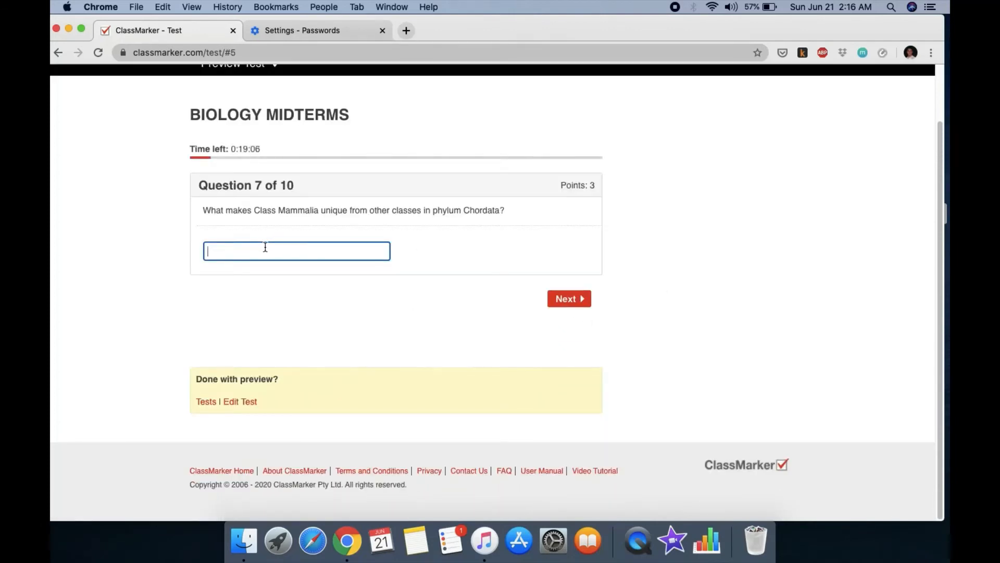
{"action": "type", "text": "FGNBHJKFJGHGSDGDDFSH"}
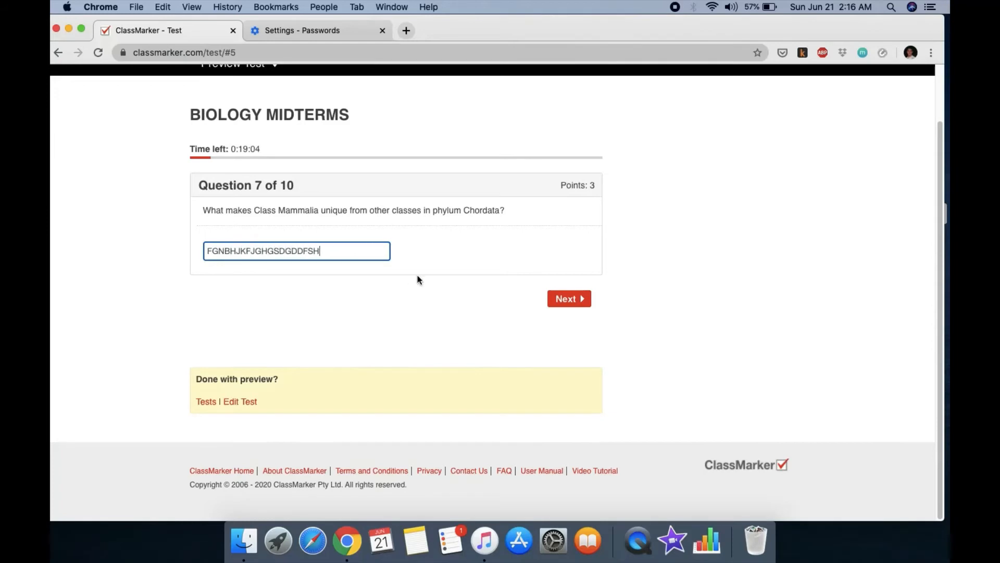
{"action": "type", "text": "FHFGHDFGHFGHFGHXBVG"}
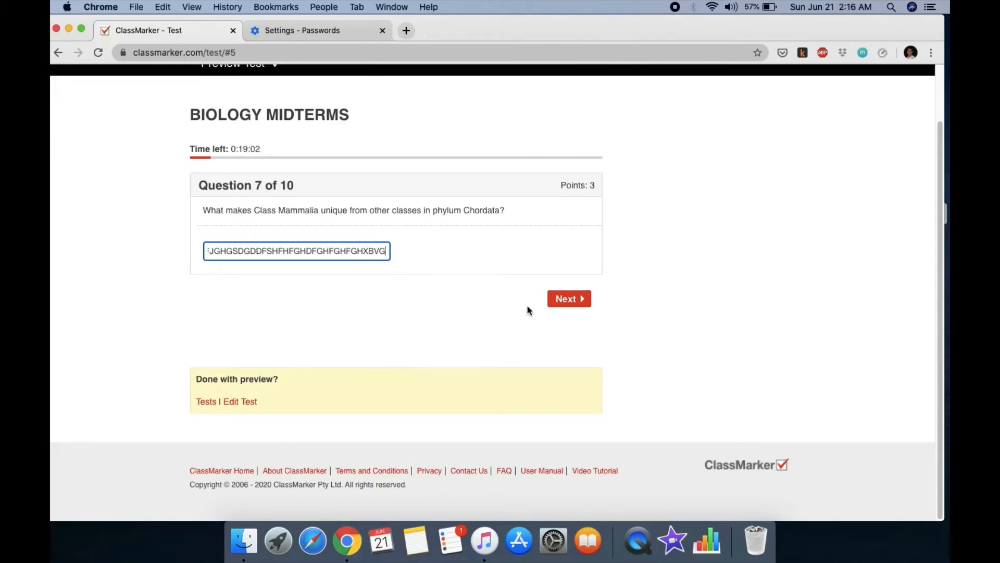
{"action": "left_click", "coordinate": [557, 305]}
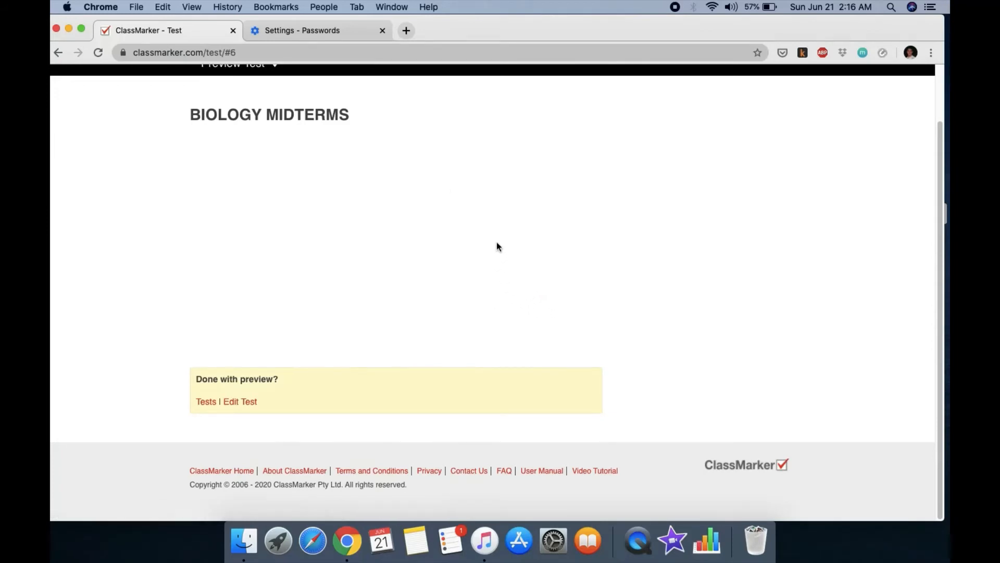
{"action": "left_click", "coordinate": [279, 239]}
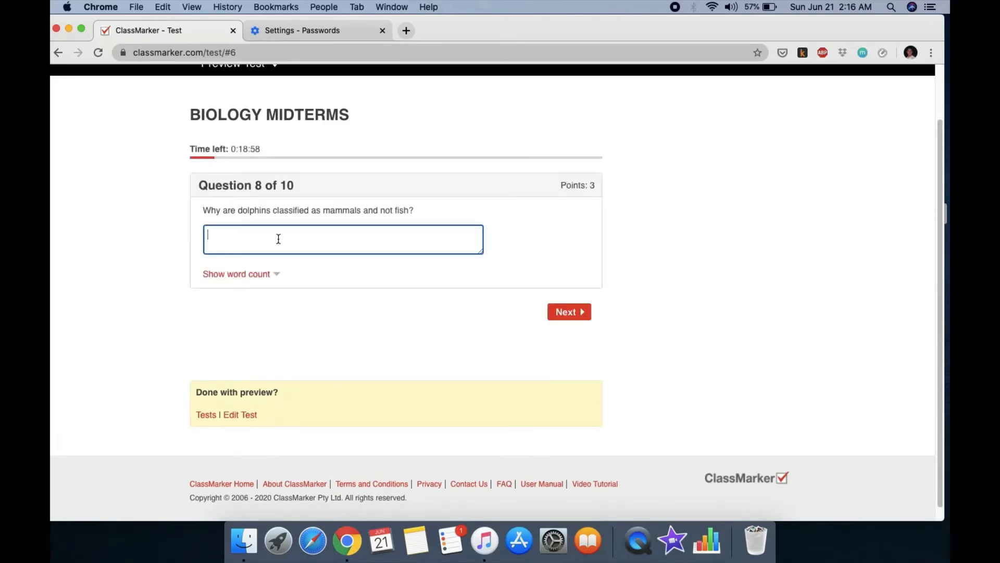
{"action": "type", "text": "DGJFHFSGHDGBNM"}
{"action": "left_click", "coordinate": [583, 313]}
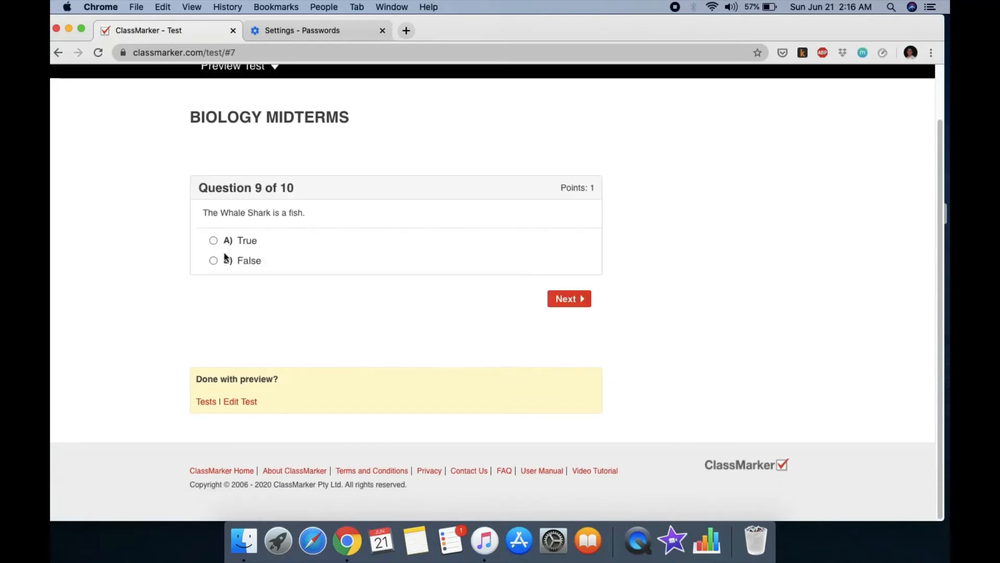
{"action": "left_click", "coordinate": [214, 241]}
{"action": "left_click", "coordinate": [573, 299]}
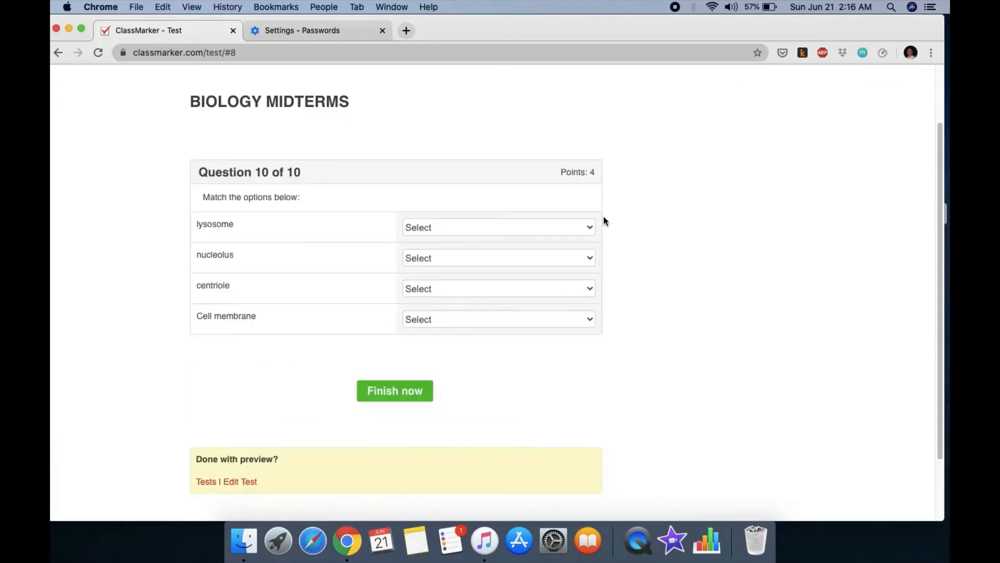
Step: Set question 10's matches for lysosome, nucleolus, centriole and Cell membrane, then finish the test
{"action": "left_click", "coordinate": [456, 230]}
{"action": "left_click", "coordinate": [468, 241]}
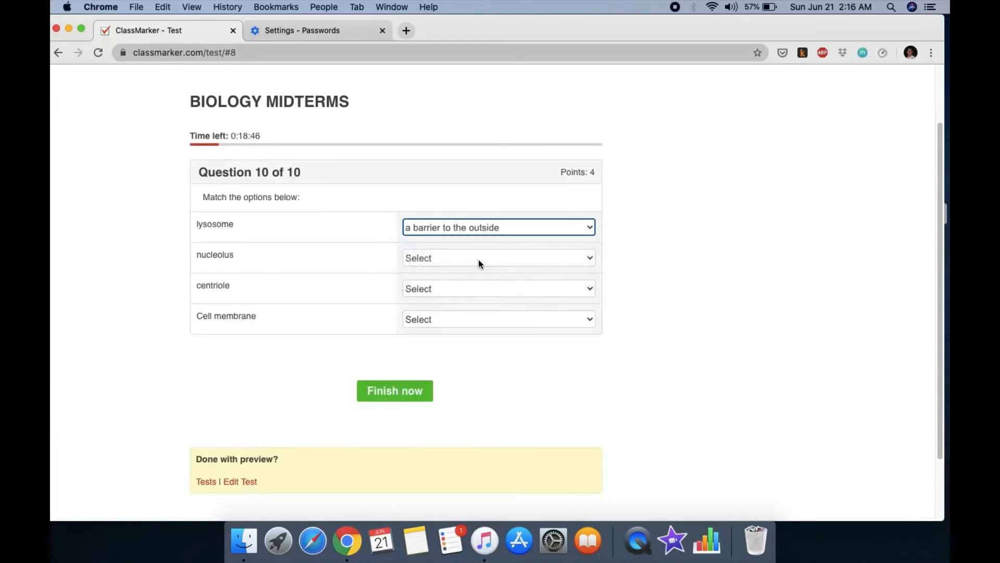
{"action": "left_click", "coordinate": [479, 258]}
{"action": "left_click", "coordinate": [478, 297]}
{"action": "left_click", "coordinate": [493, 286]}
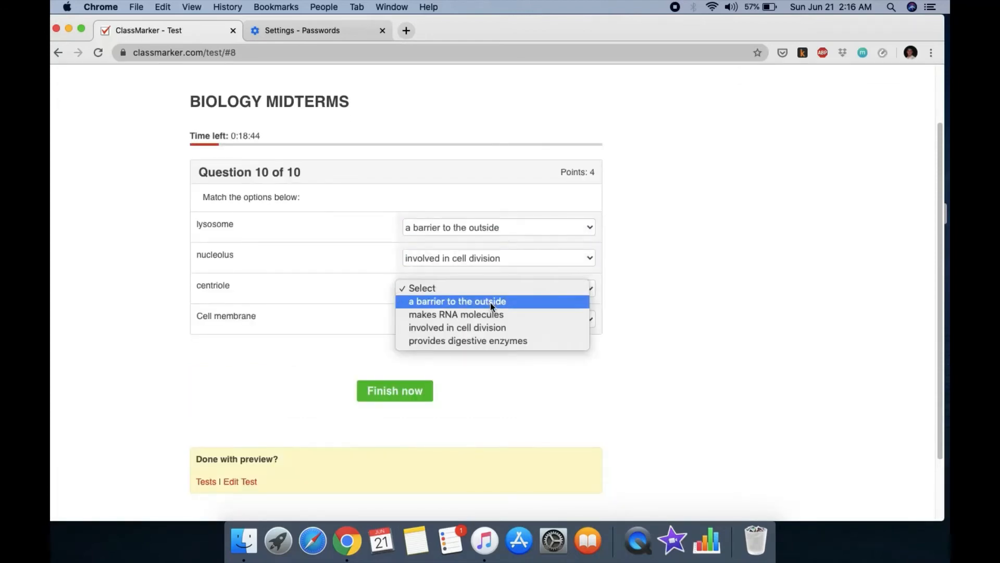
{"action": "left_click", "coordinate": [490, 302]}
{"action": "left_click", "coordinate": [493, 320]}
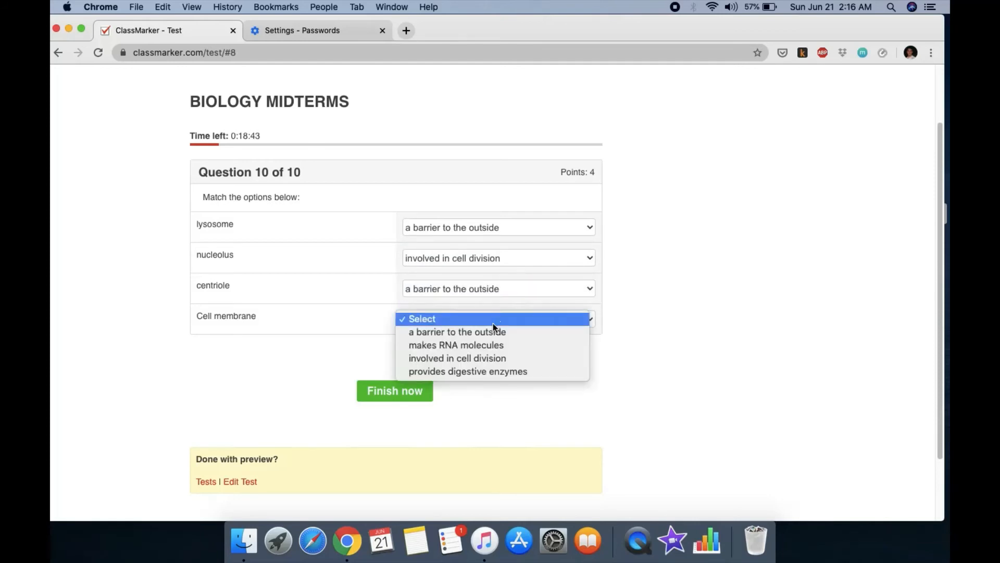
{"action": "left_click", "coordinate": [487, 359]}
{"action": "left_click", "coordinate": [423, 392]}
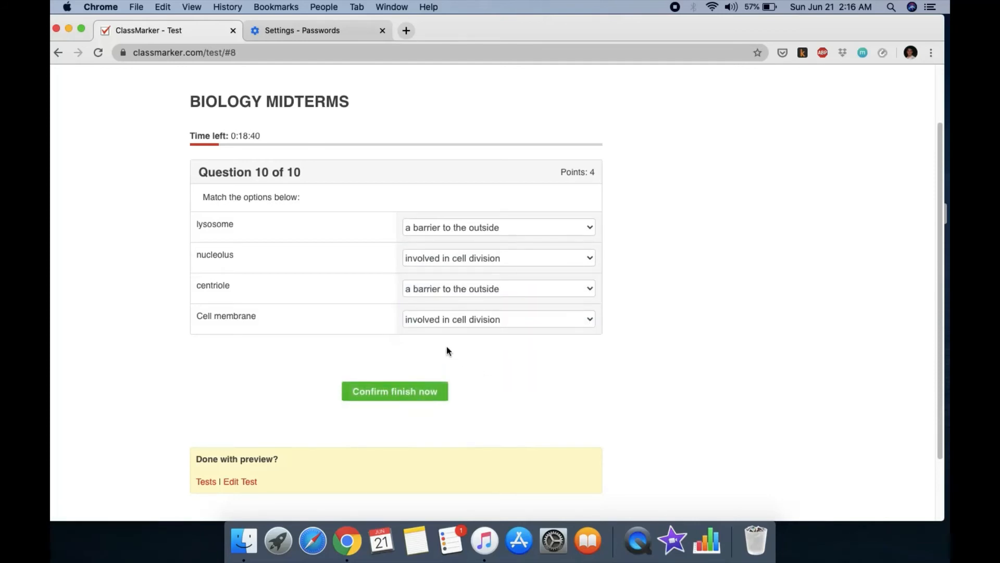
{"action": "left_click", "coordinate": [398, 392]}
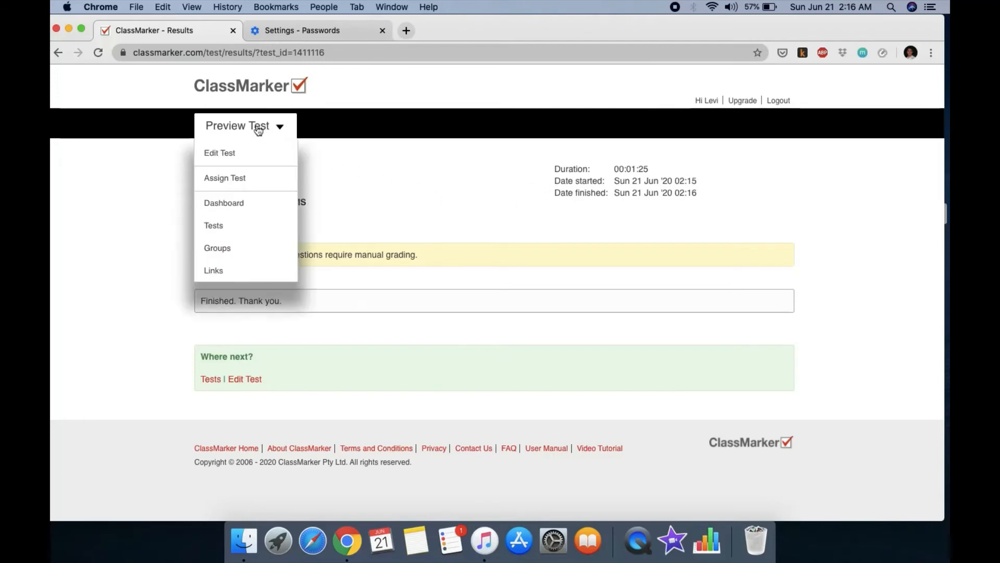
Step: Return from the results page to the ClassMarker Dashboard via the logo
{"action": "left_click", "coordinate": [246, 89]}
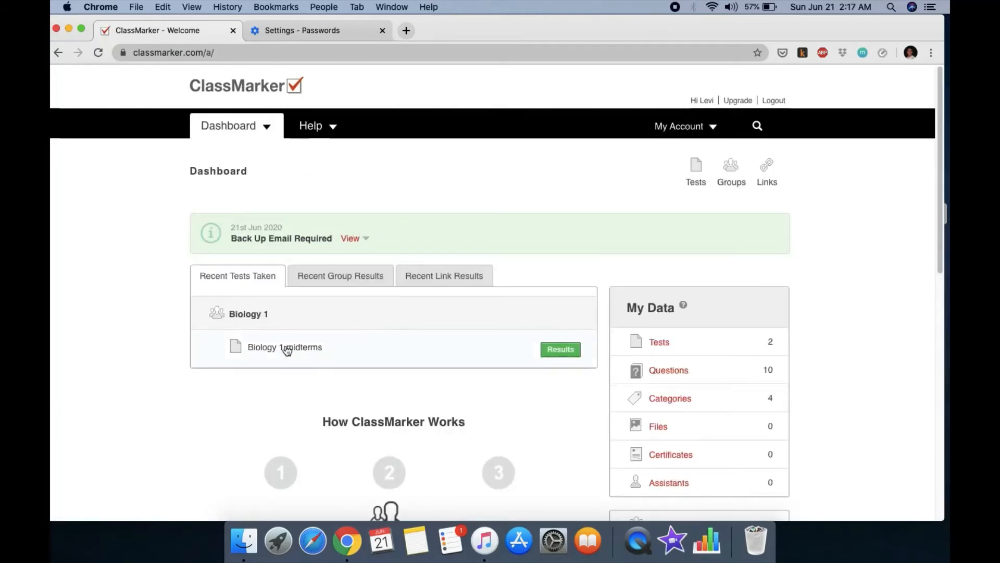
Step: Open and look over the Biology 1 midterms results
{"action": "scroll", "coordinate": [339, 354], "scroll_direction": "down", "scroll_amount": 1}
{"action": "scroll", "coordinate": [287, 364], "scroll_direction": "down", "scroll_amount": 3}
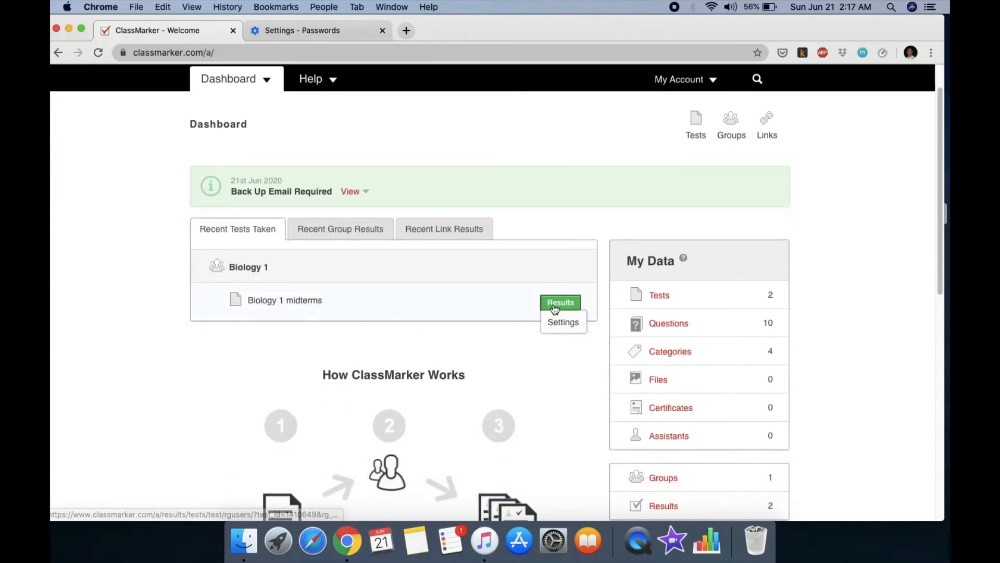
{"action": "left_click", "coordinate": [552, 303]}
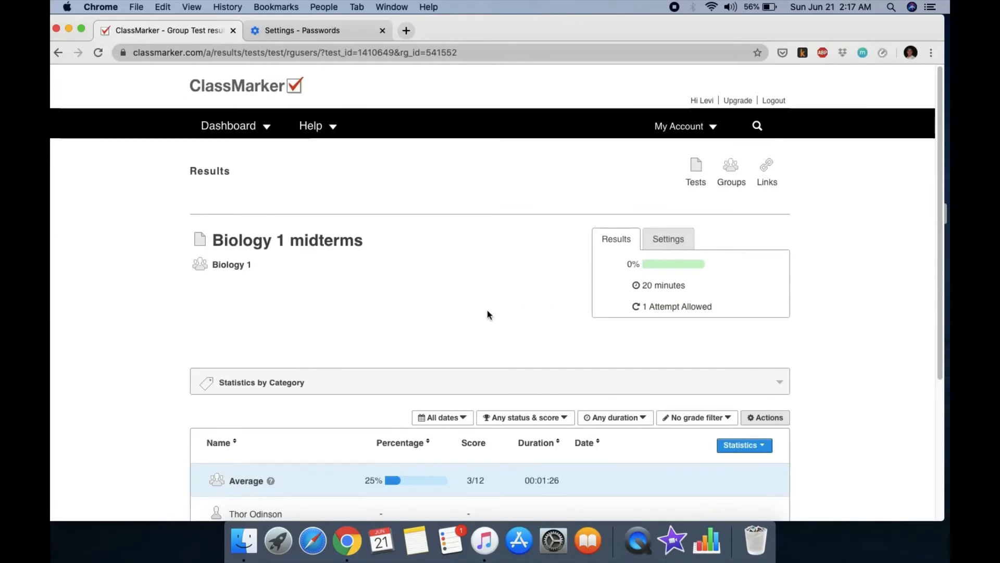
{"action": "scroll", "coordinate": [512, 313], "scroll_direction": "down", "scroll_amount": 5}
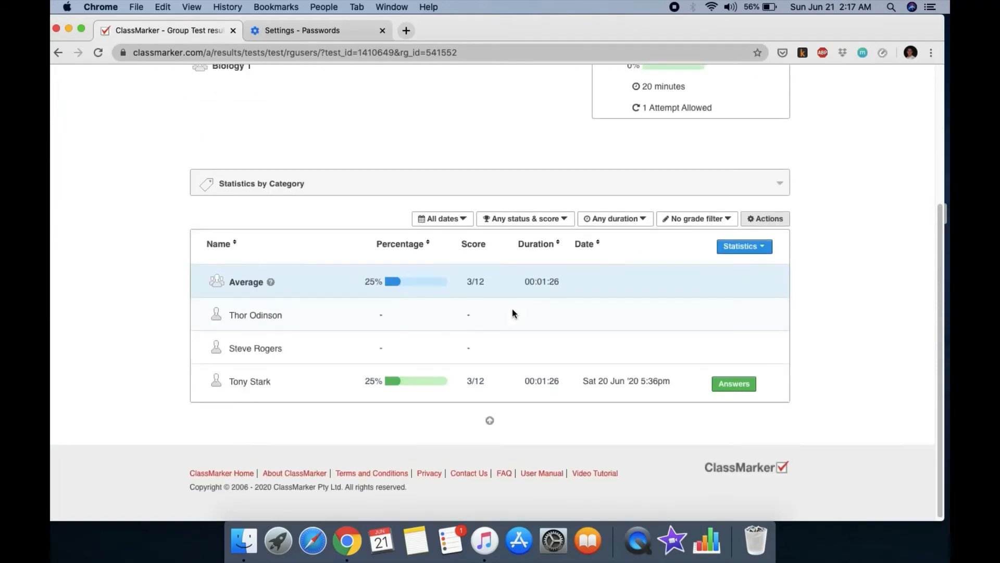
{"action": "scroll", "coordinate": [513, 313], "scroll_direction": "up", "scroll_amount": 3}
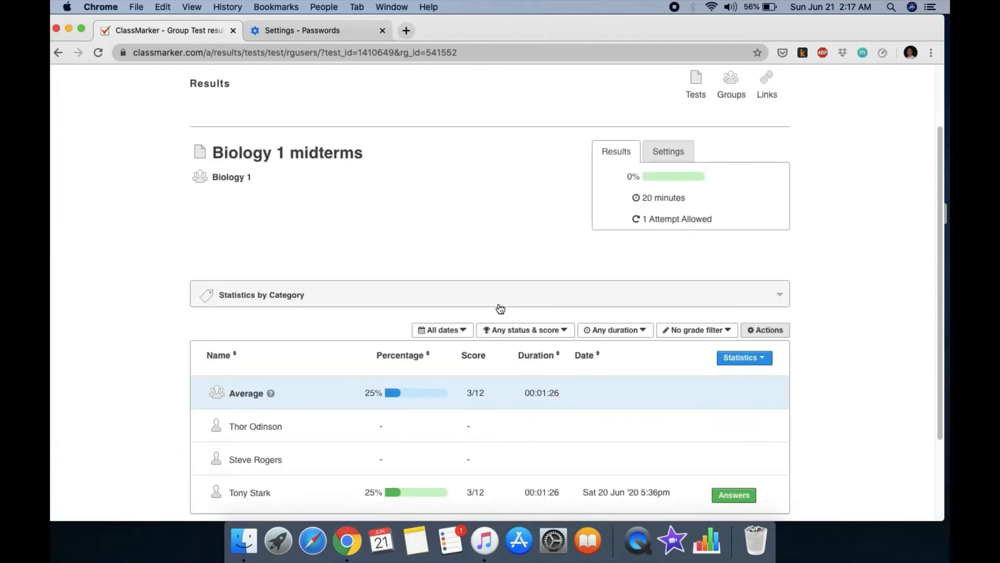
{"action": "scroll", "coordinate": [502, 308], "scroll_direction": "up", "scroll_amount": 3}
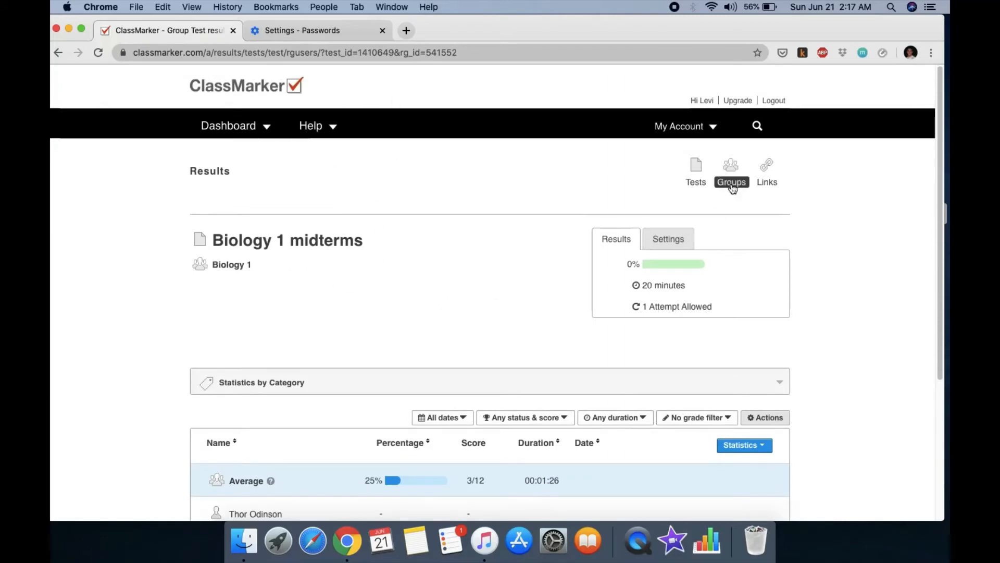
Step: Go to the Biology 1 group page and start assigning a test to it
{"action": "left_click", "coordinate": [232, 265]}
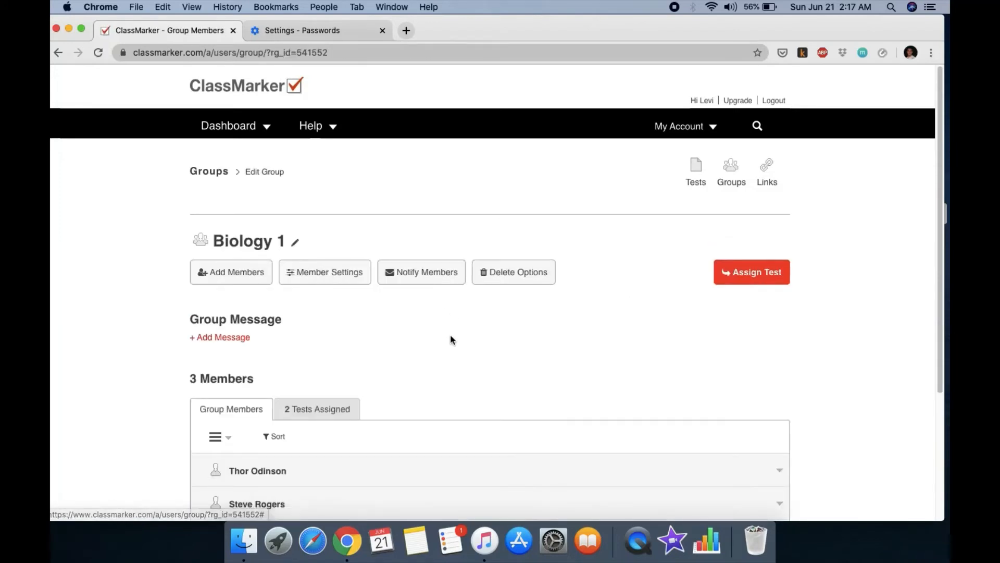
{"action": "scroll", "coordinate": [515, 339], "scroll_direction": "down", "scroll_amount": 3}
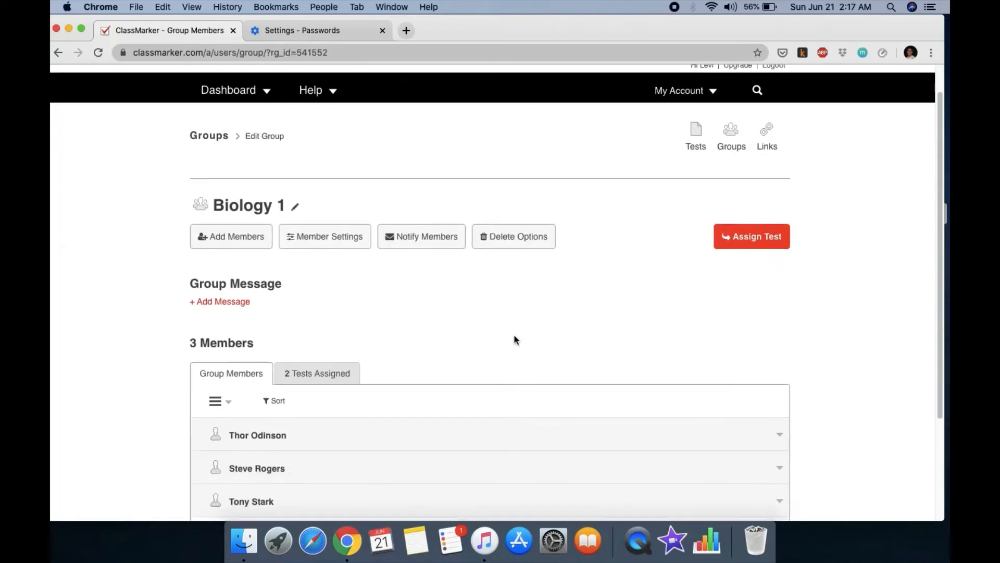
{"action": "scroll", "coordinate": [515, 339], "scroll_direction": "down", "scroll_amount": 3}
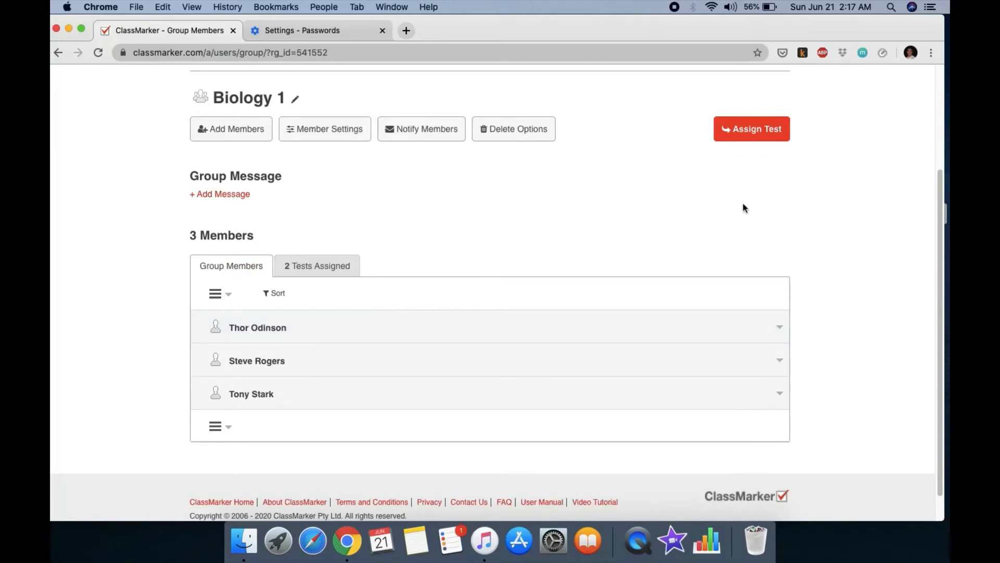
{"action": "left_click", "coordinate": [738, 130]}
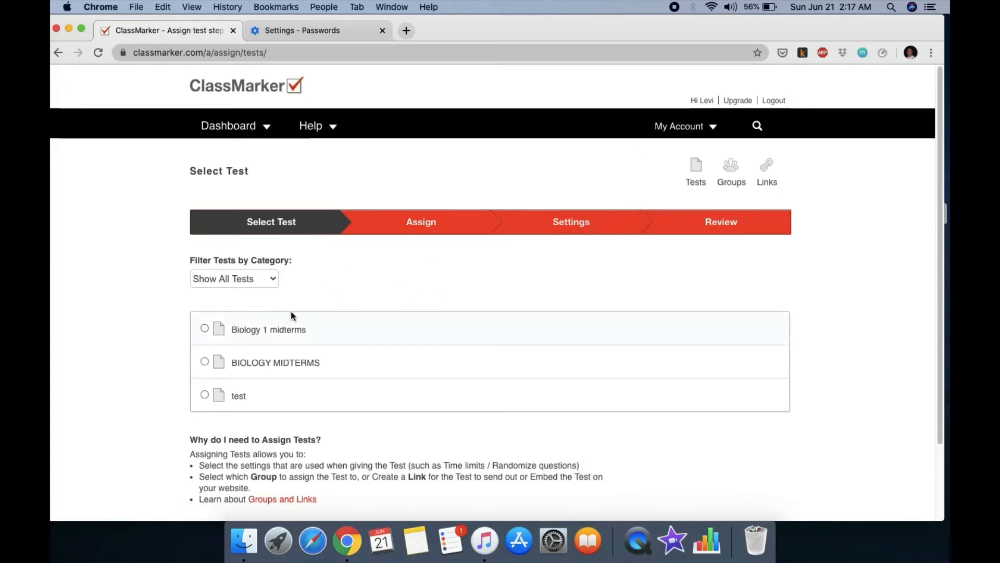
Step: Choose BIOLOGY MIDTERMS, assign it to the registered group Biology 1, and proceed to settings
{"action": "scroll", "coordinate": [406, 281], "scroll_direction": "down", "scroll_amount": 3}
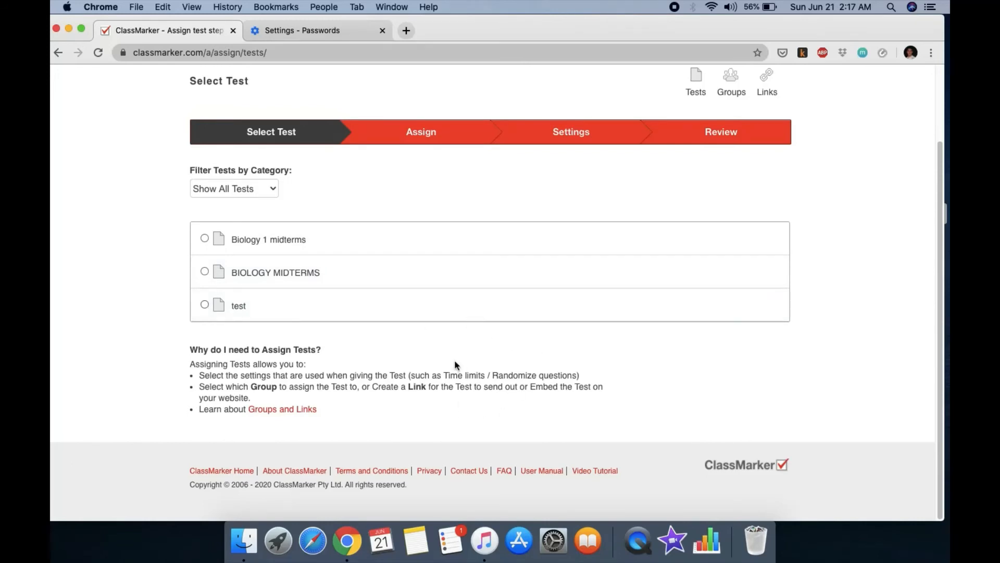
{"action": "left_click", "coordinate": [204, 272]}
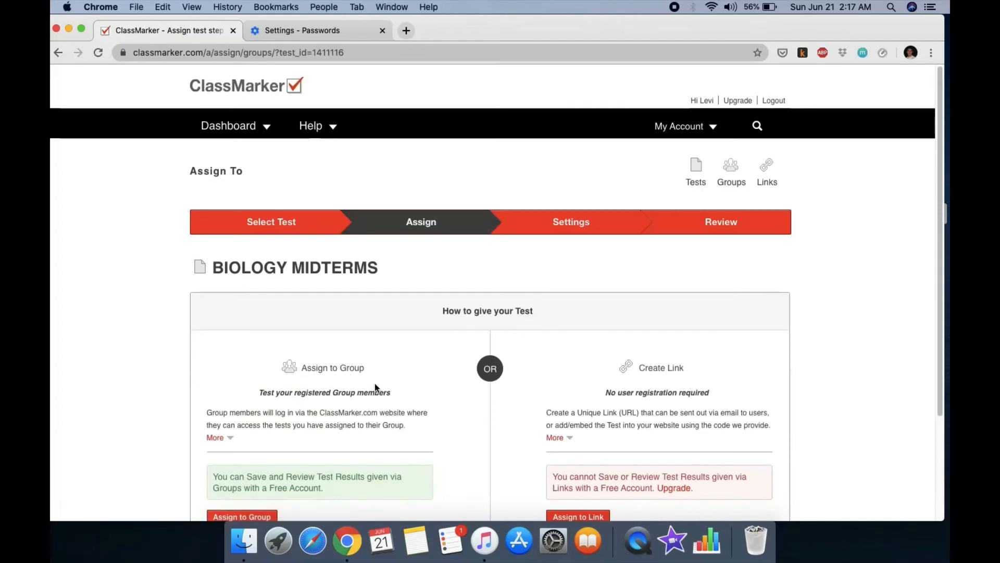
{"action": "scroll", "coordinate": [375, 383], "scroll_direction": "down", "scroll_amount": 3}
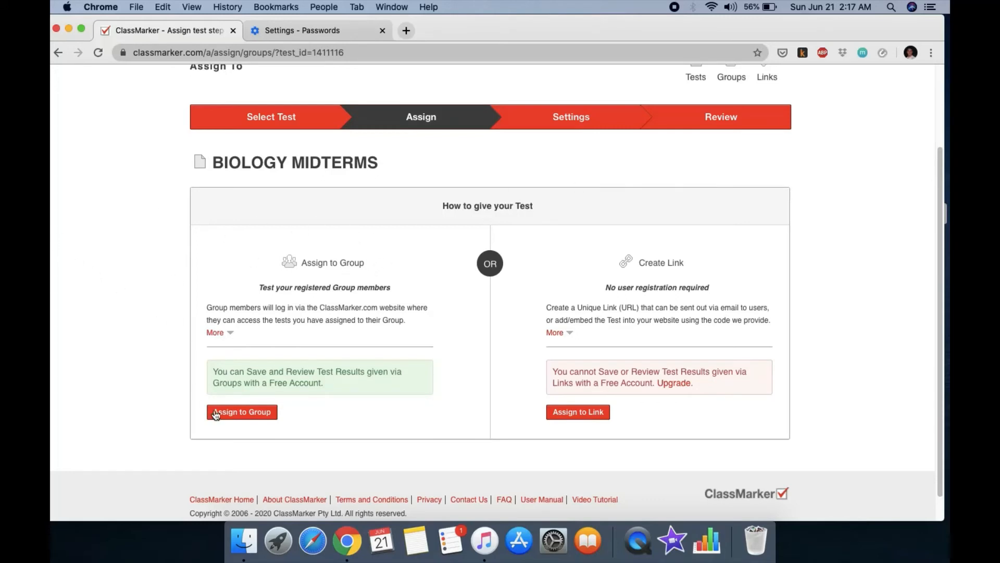
{"action": "left_click", "coordinate": [247, 412]}
{"action": "scroll", "coordinate": [300, 411], "scroll_direction": "down", "scroll_amount": 4}
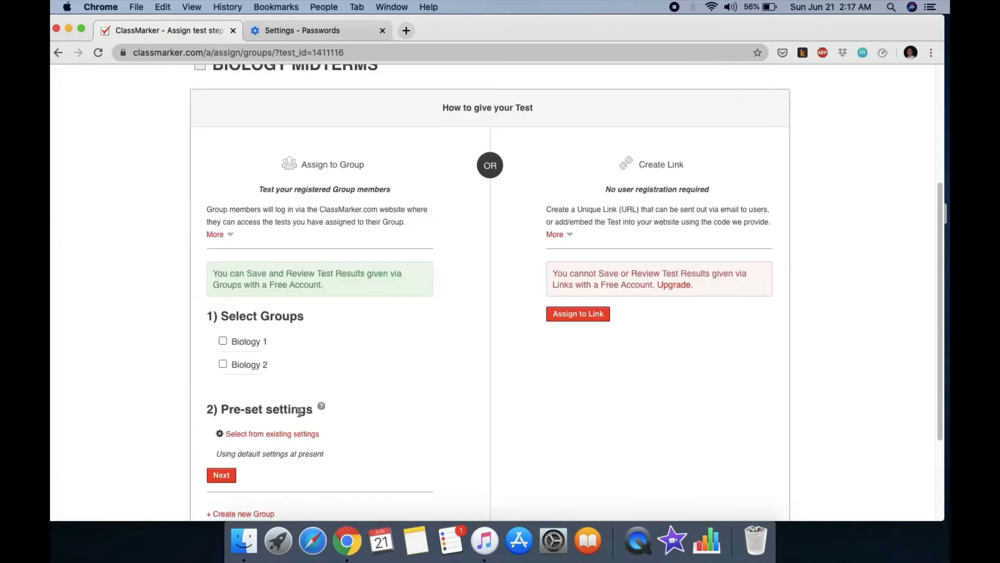
{"action": "scroll", "coordinate": [326, 407], "scroll_direction": "down", "scroll_amount": 2}
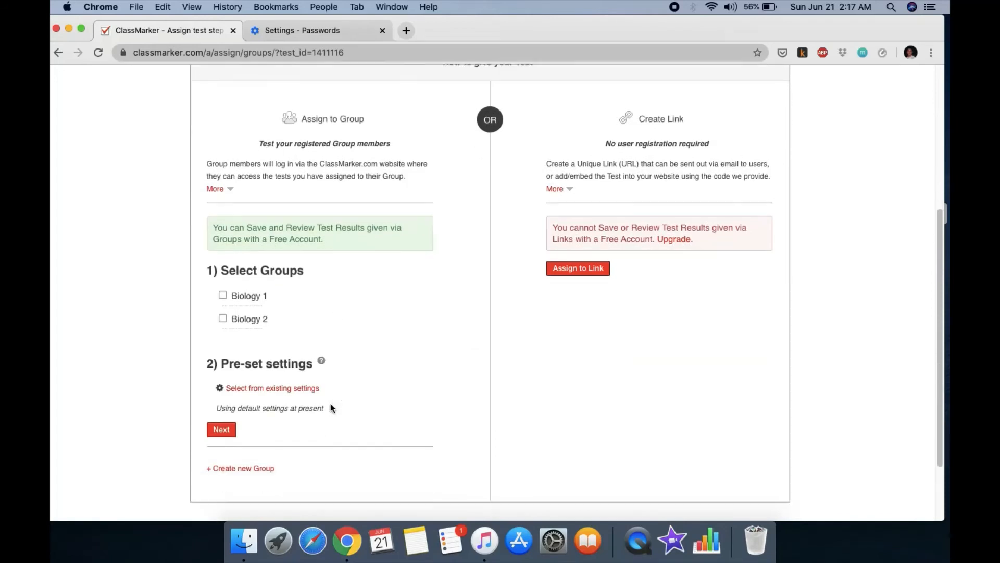
{"action": "left_click", "coordinate": [223, 294]}
{"action": "scroll", "coordinate": [353, 425], "scroll_direction": "down", "scroll_amount": 2}
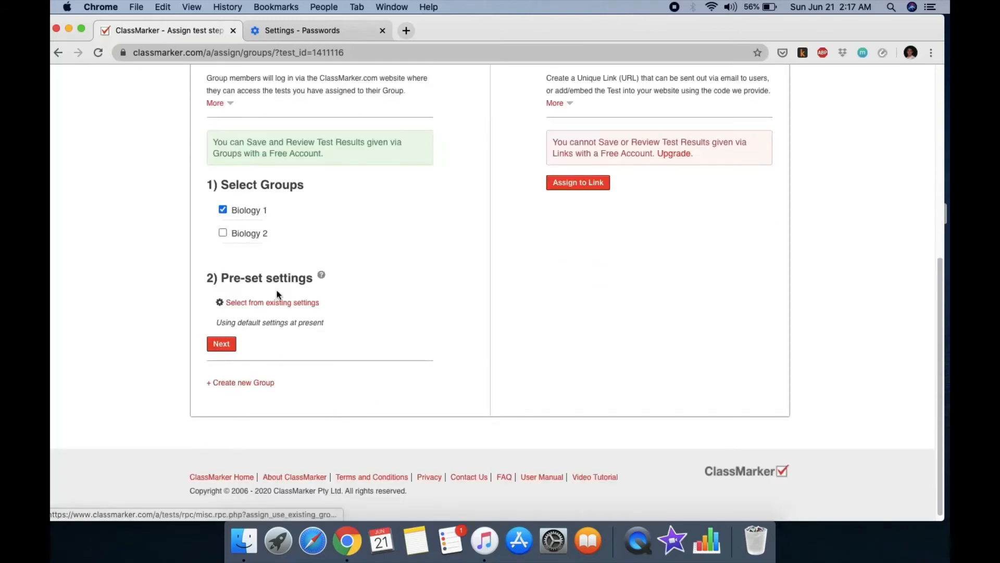
{"action": "left_click", "coordinate": [219, 346]}
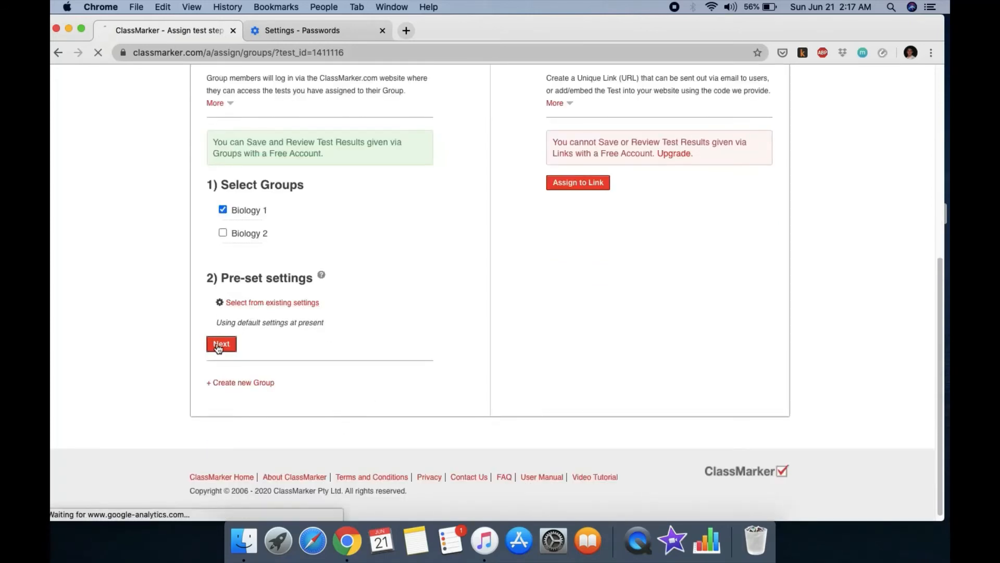
{"action": "scroll", "coordinate": [365, 372], "scroll_direction": "down", "scroll_amount": 5}
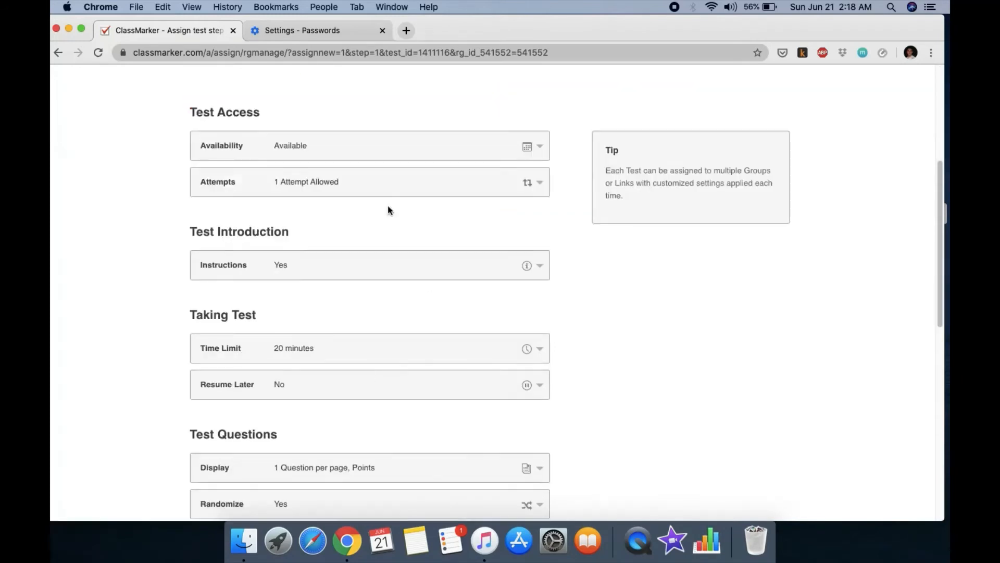
Step: Expand Availability, look through every assignment setting, and tick 'Save as my default settings'
{"action": "left_click", "coordinate": [534, 149]}
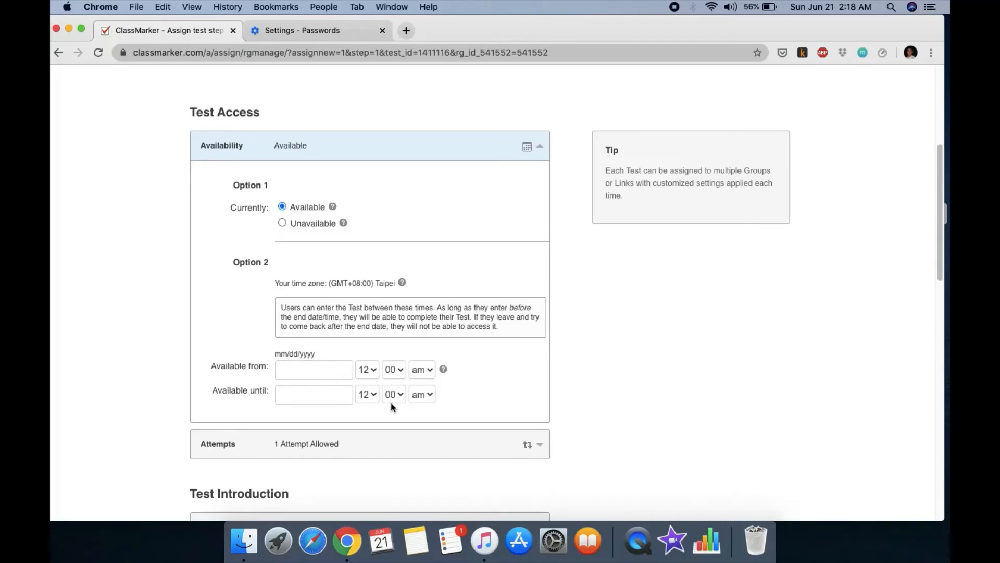
{"action": "scroll", "coordinate": [472, 369], "scroll_direction": "down", "scroll_amount": 3}
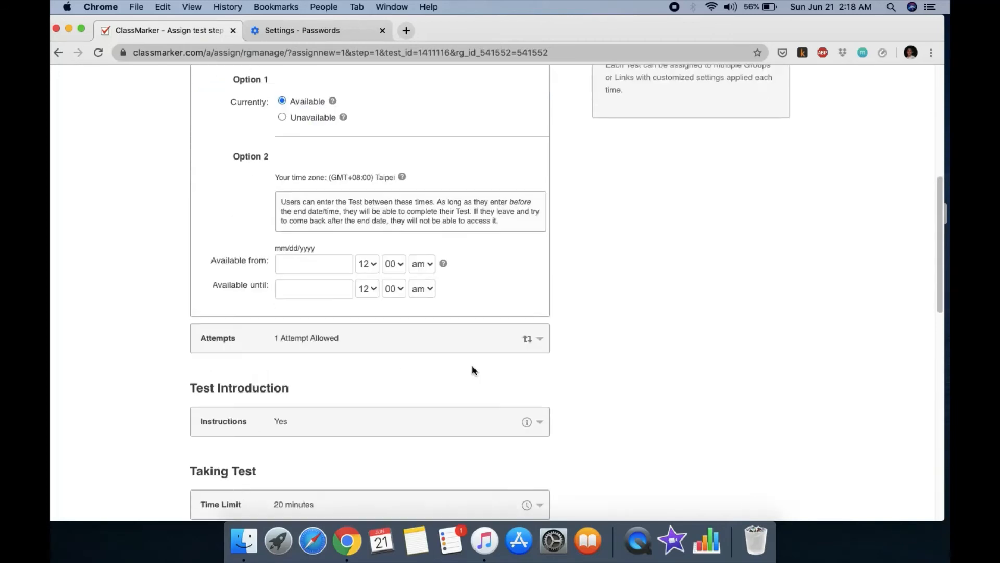
{"action": "scroll", "coordinate": [529, 339], "scroll_direction": "down", "scroll_amount": 3}
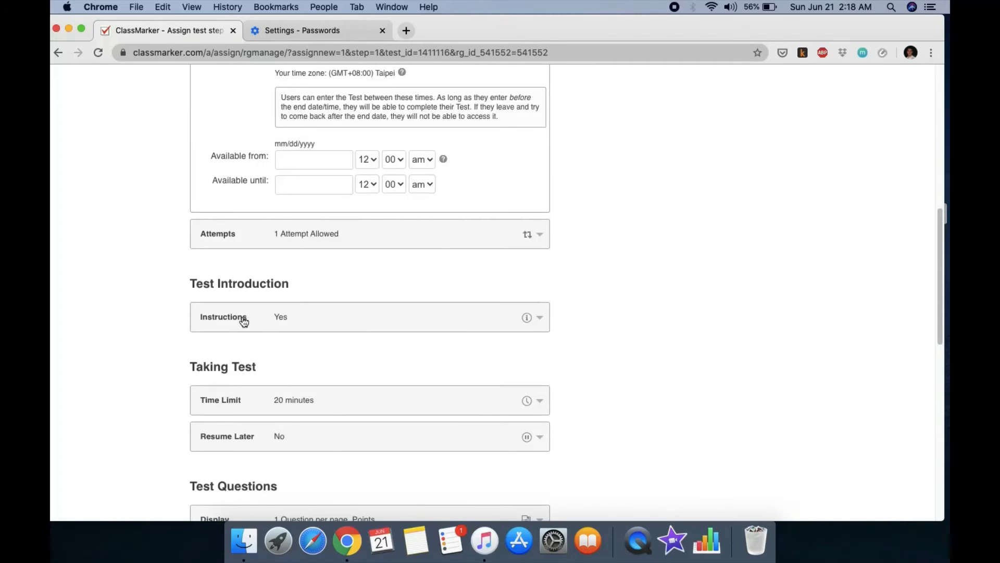
{"action": "scroll", "coordinate": [506, 346], "scroll_direction": "down", "scroll_amount": 3}
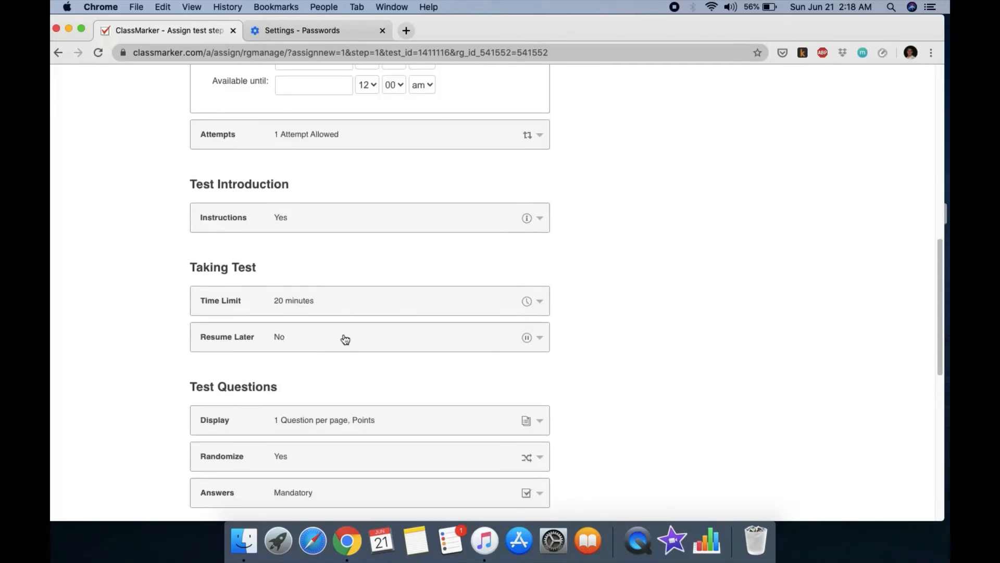
{"action": "scroll", "coordinate": [427, 353], "scroll_direction": "down", "scroll_amount": 1}
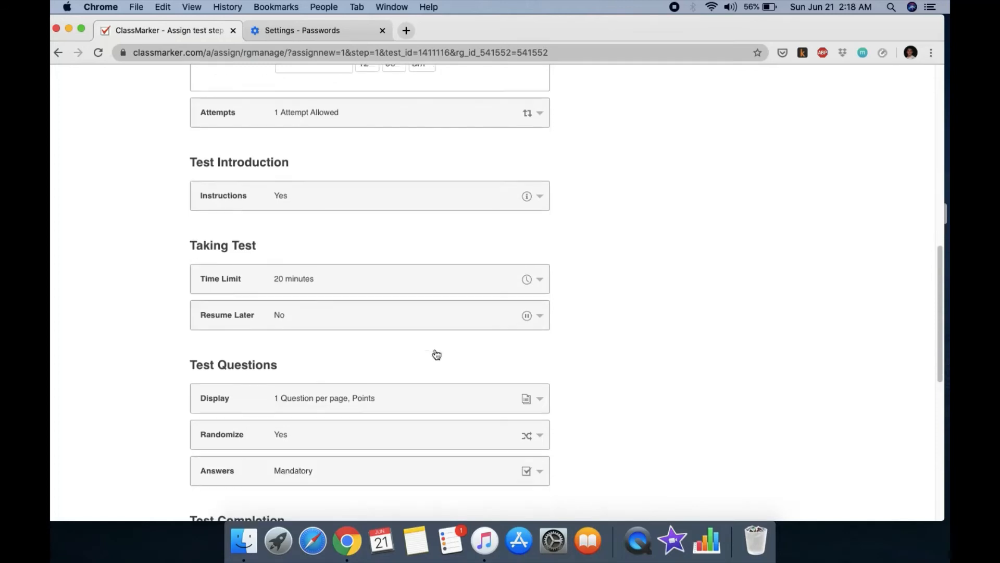
{"action": "scroll", "coordinate": [435, 355], "scroll_direction": "down", "scroll_amount": 4}
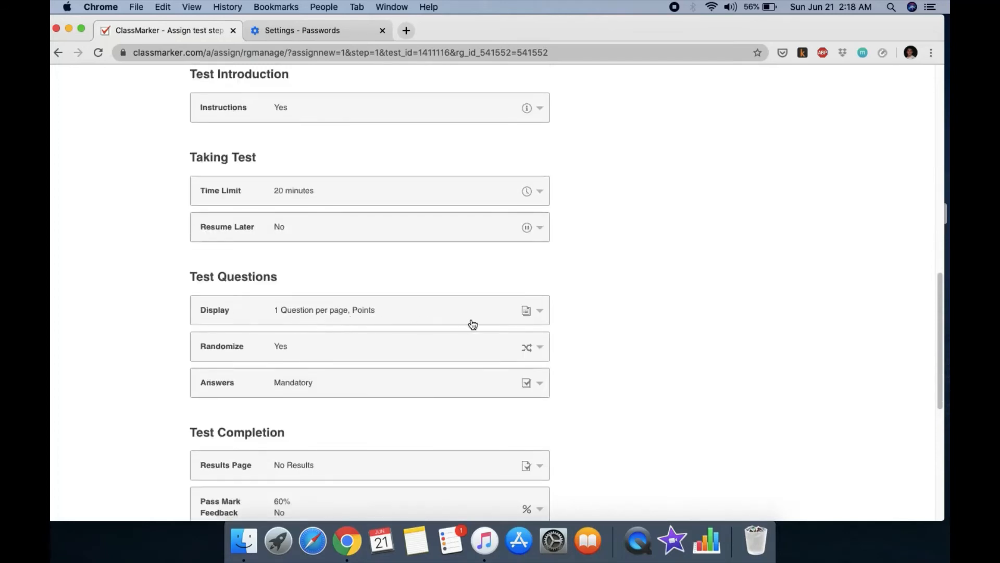
{"action": "scroll", "coordinate": [469, 324], "scroll_direction": "down", "scroll_amount": 1}
{"action": "scroll", "coordinate": [459, 357], "scroll_direction": "down", "scroll_amount": 4}
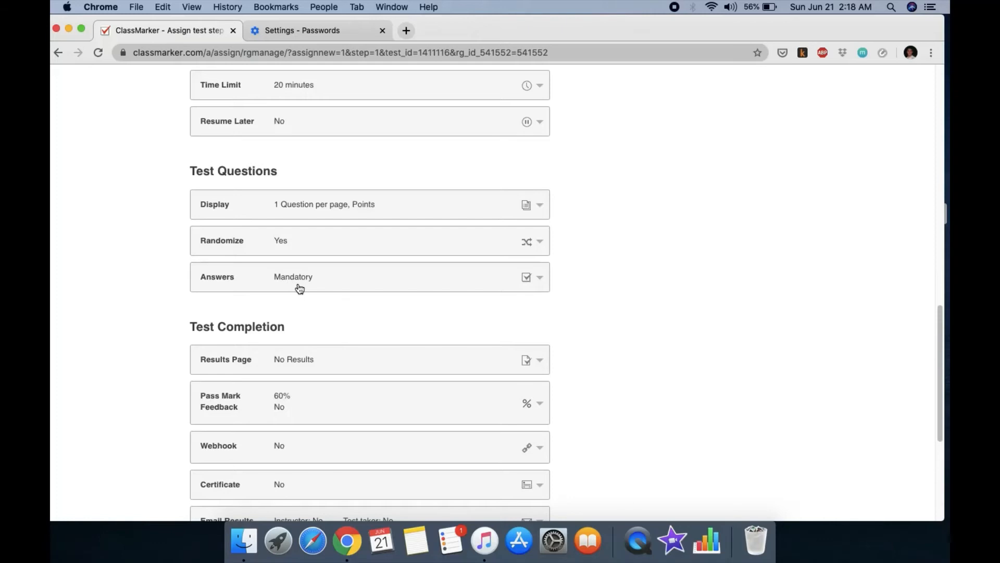
{"action": "scroll", "coordinate": [300, 289], "scroll_direction": "down", "scroll_amount": 1}
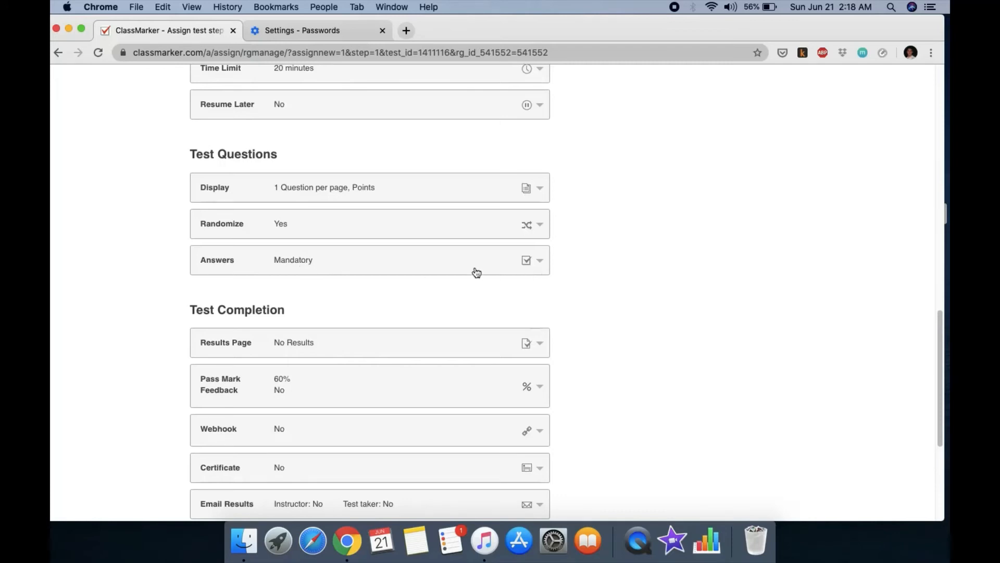
{"action": "scroll", "coordinate": [344, 272], "scroll_direction": "down", "scroll_amount": 1}
{"action": "scroll", "coordinate": [346, 271], "scroll_direction": "down", "scroll_amount": 3}
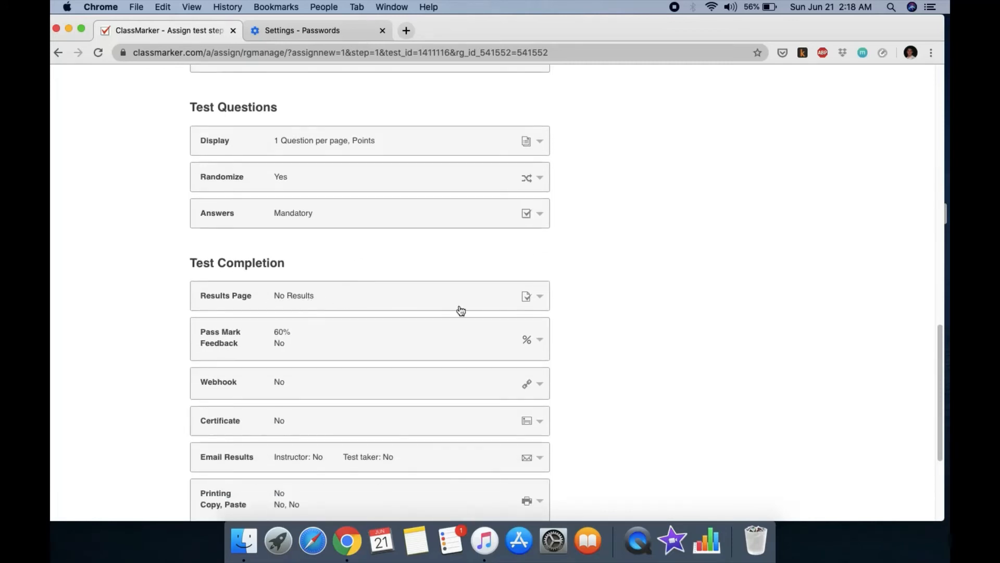
{"action": "scroll", "coordinate": [461, 310], "scroll_direction": "down", "scroll_amount": 1}
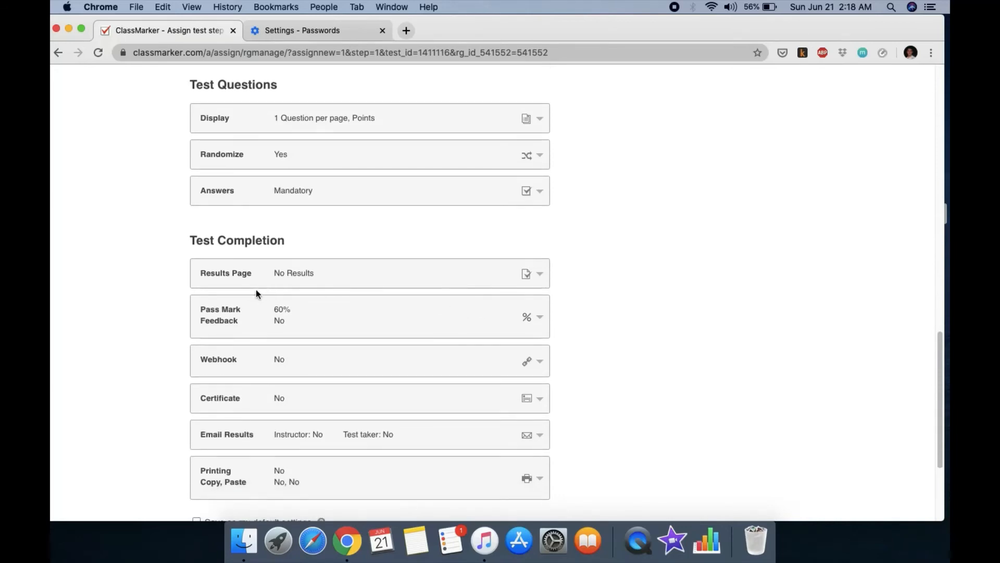
{"action": "scroll", "coordinate": [310, 279], "scroll_direction": "down", "scroll_amount": 1}
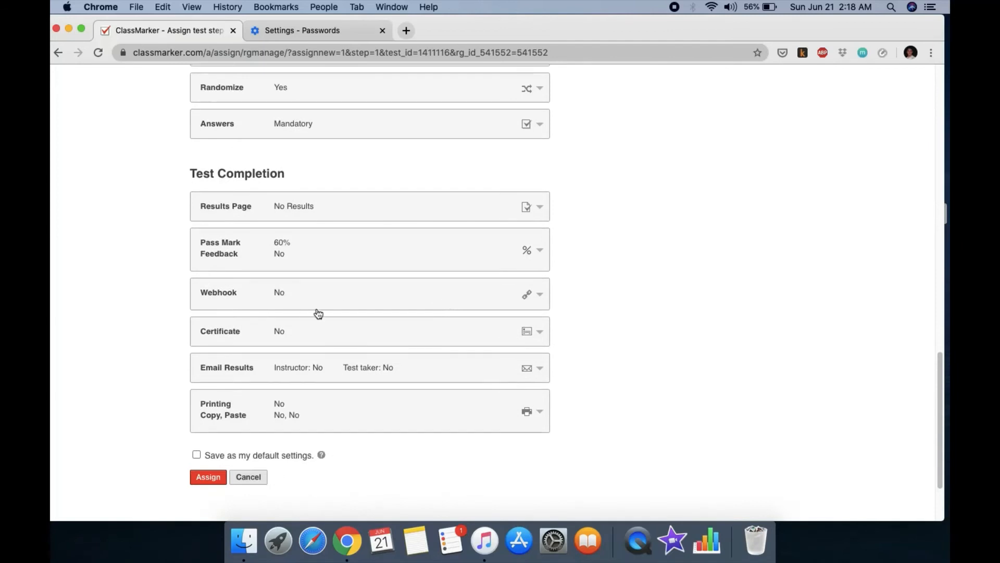
{"action": "scroll", "coordinate": [373, 311], "scroll_direction": "down", "scroll_amount": 1}
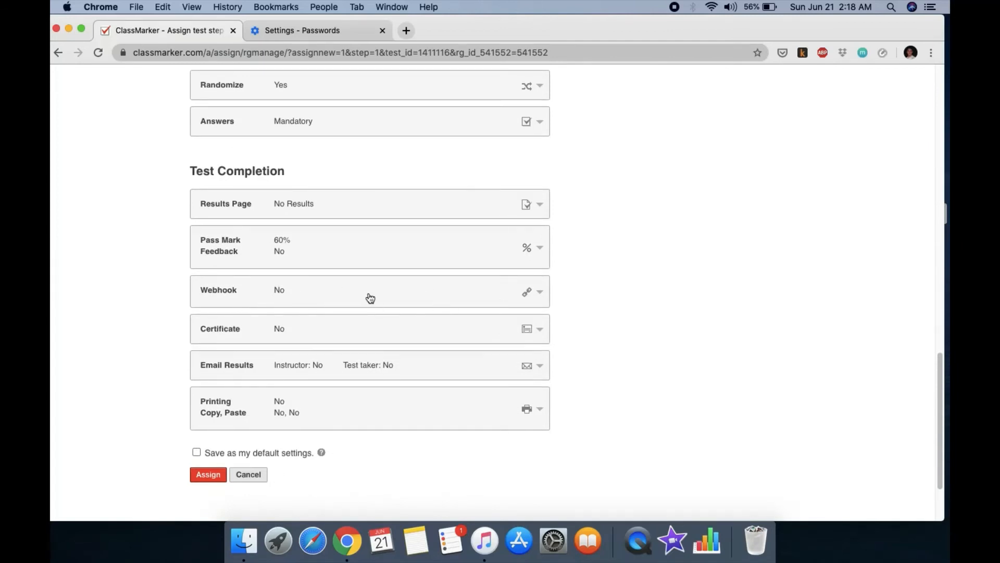
{"action": "scroll", "coordinate": [462, 333], "scroll_direction": "down", "scroll_amount": 3}
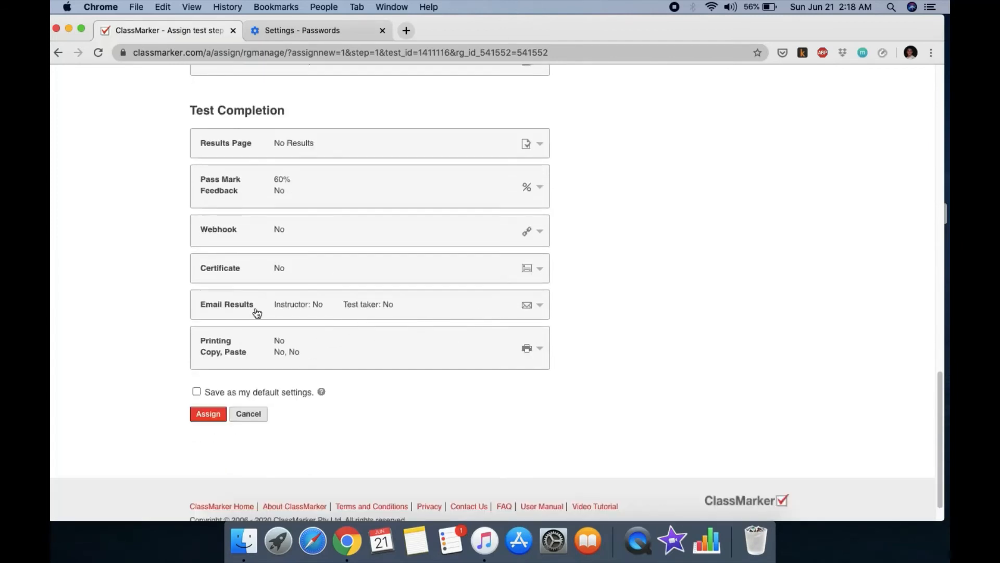
{"action": "scroll", "coordinate": [407, 358], "scroll_direction": "down", "scroll_amount": 1}
{"action": "scroll", "coordinate": [407, 359], "scroll_direction": "down", "scroll_amount": 1}
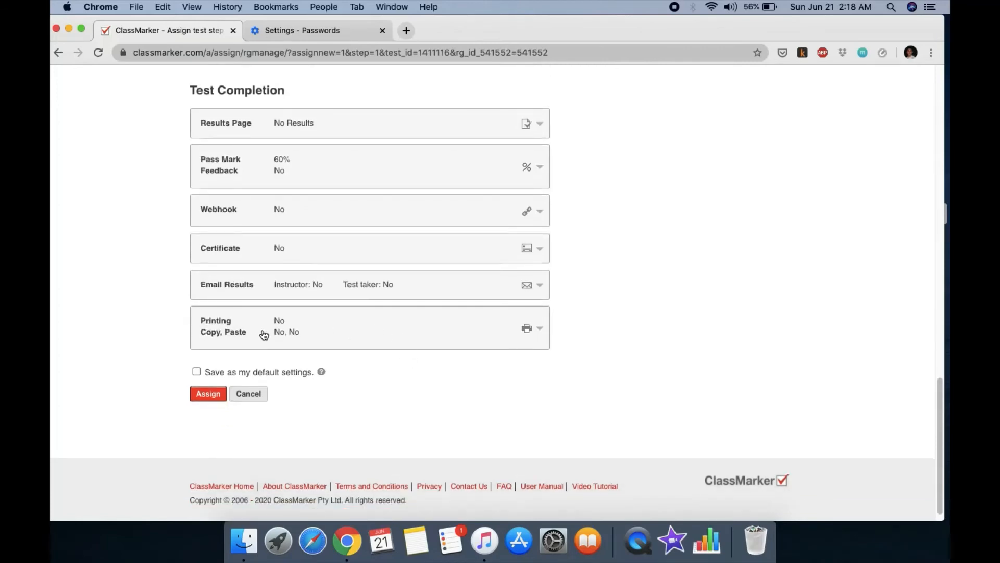
{"action": "left_click", "coordinate": [196, 372]}
Step: Assign the test to Biology 1 and browse the group's three members
{"action": "left_click", "coordinate": [212, 398]}
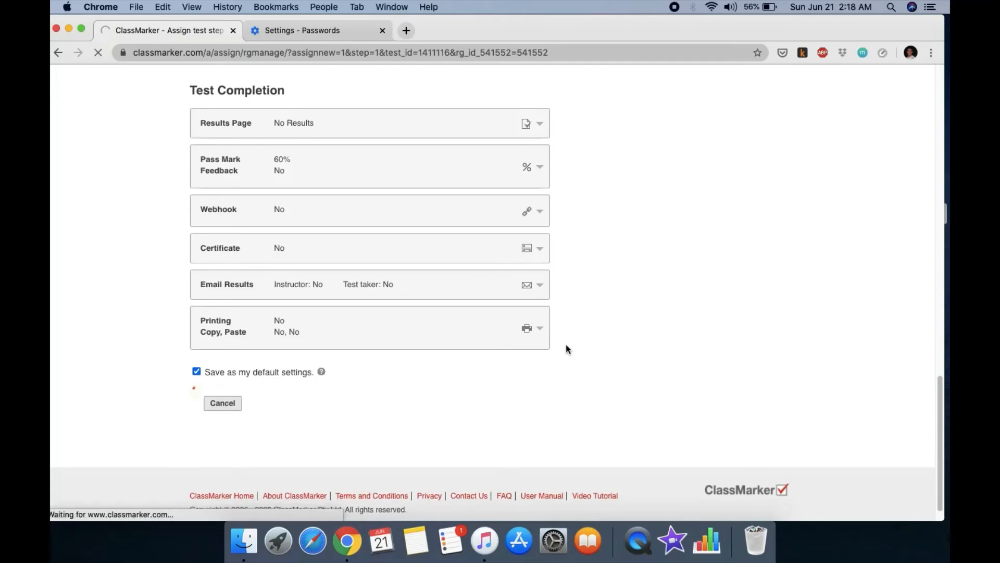
{"action": "scroll", "coordinate": [522, 351], "scroll_direction": "down", "scroll_amount": 4}
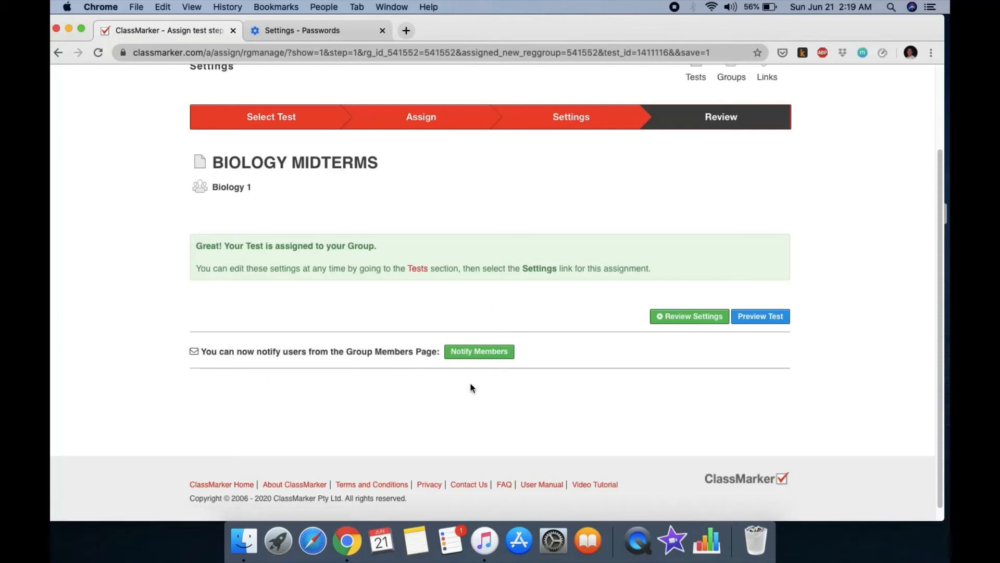
{"action": "left_click", "coordinate": [480, 354]}
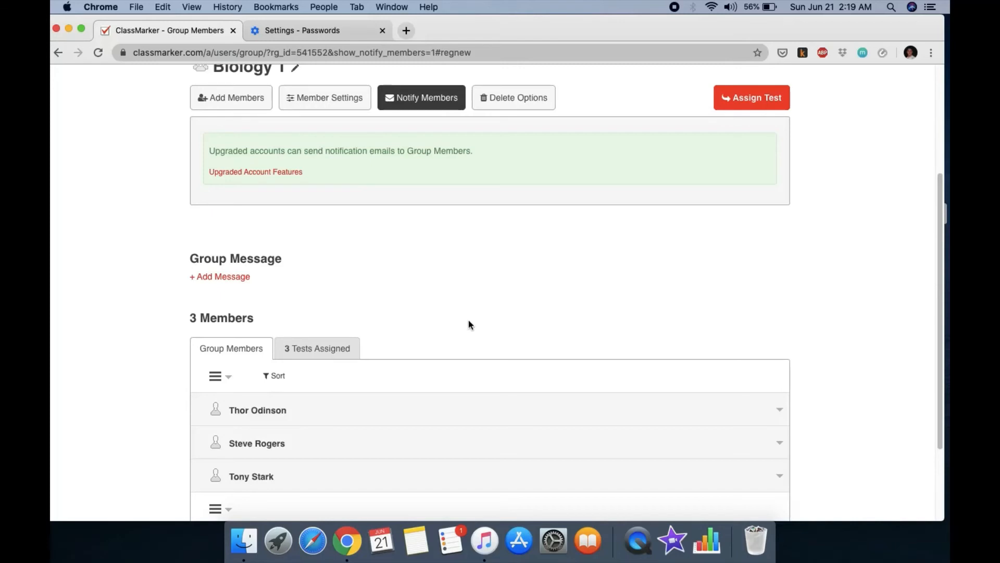
{"action": "scroll", "coordinate": [470, 318], "scroll_direction": "down", "scroll_amount": 1}
{"action": "scroll", "coordinate": [436, 277], "scroll_direction": "down", "scroll_amount": 1}
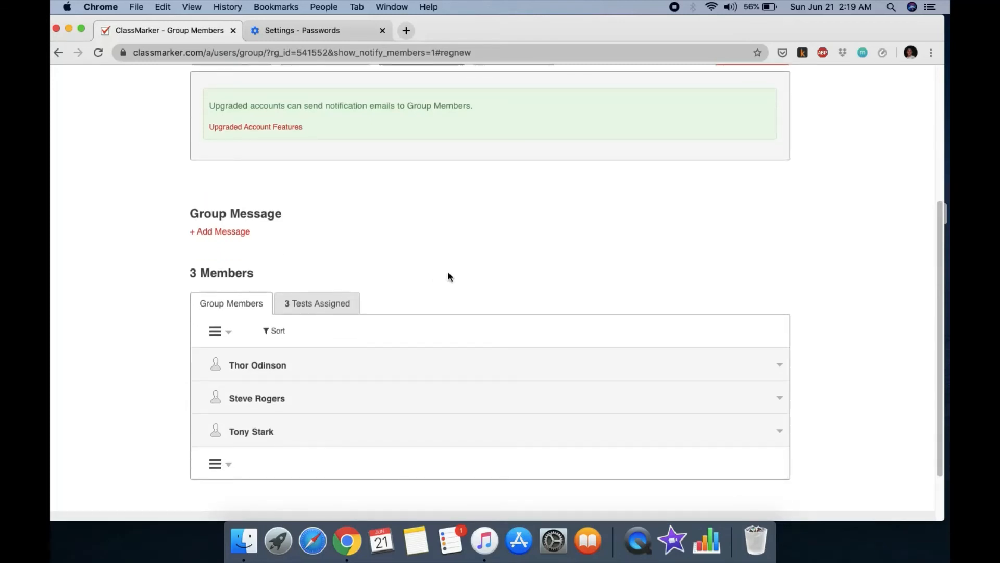
{"action": "scroll", "coordinate": [481, 290], "scroll_direction": "down", "scroll_amount": 3}
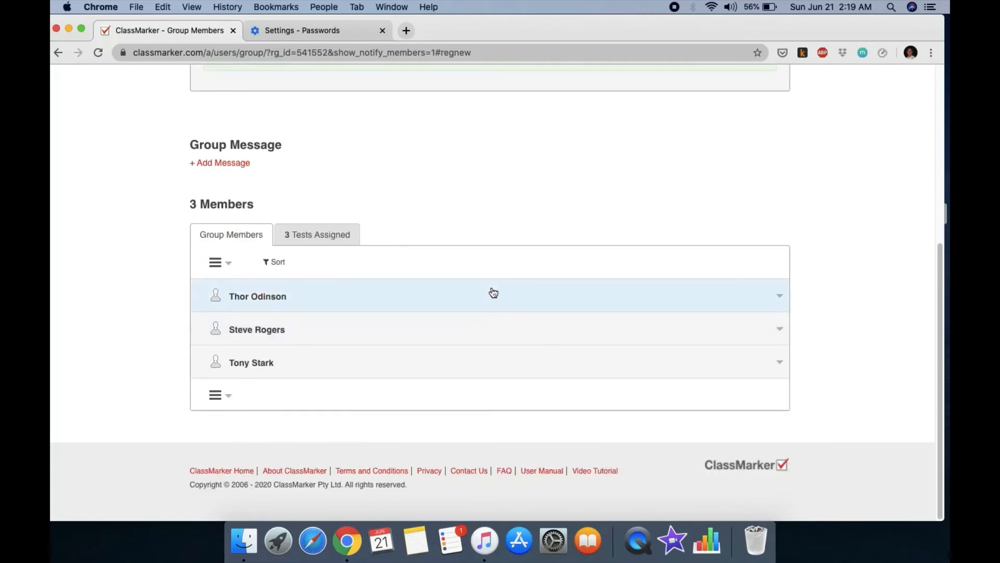
{"action": "scroll", "coordinate": [480, 289], "scroll_direction": "up", "scroll_amount": 5}
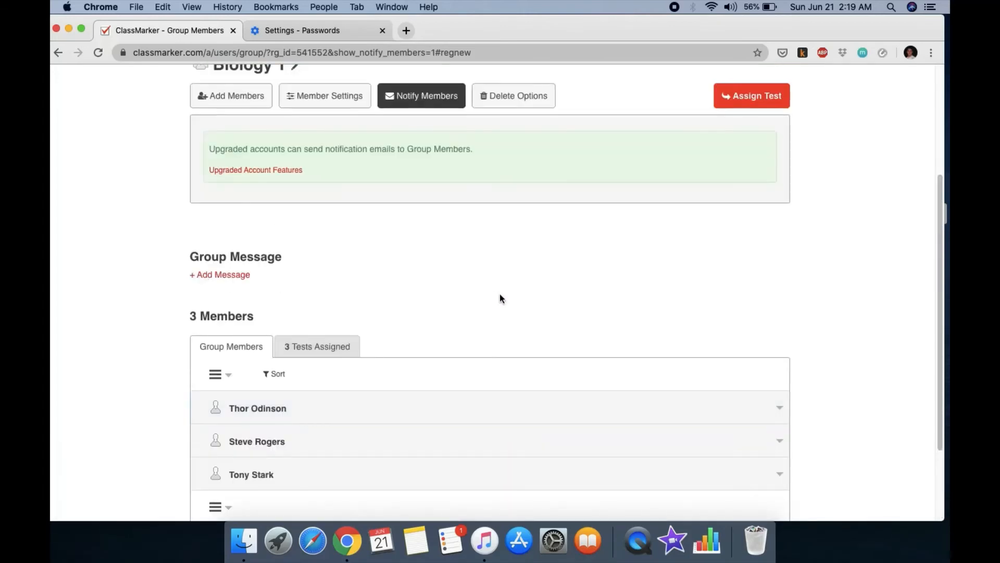
{"action": "scroll", "coordinate": [500, 298], "scroll_direction": "down", "scroll_amount": 5}
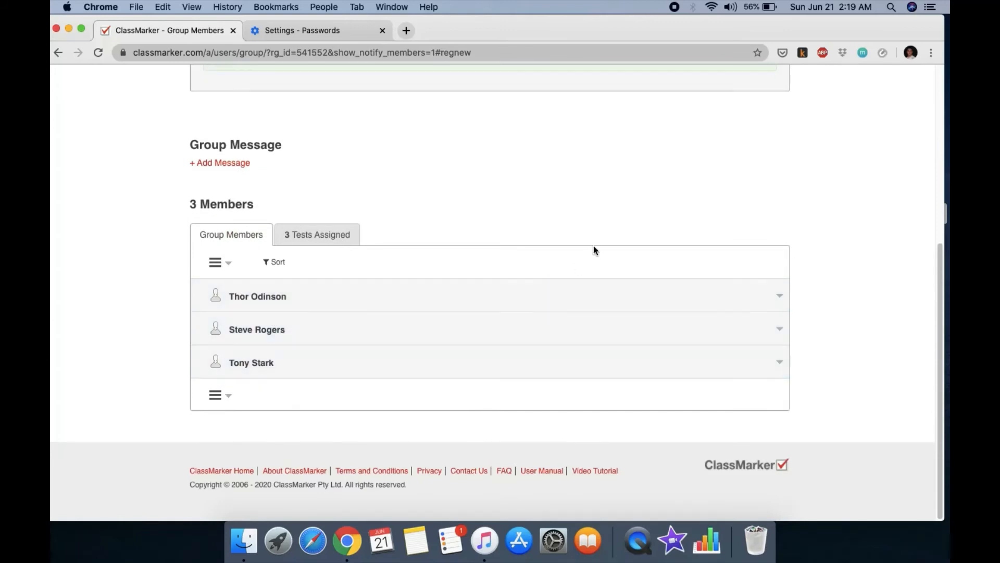
Step: Show the first member's account details, then log out of the teacher account
{"action": "left_click", "coordinate": [275, 302]}
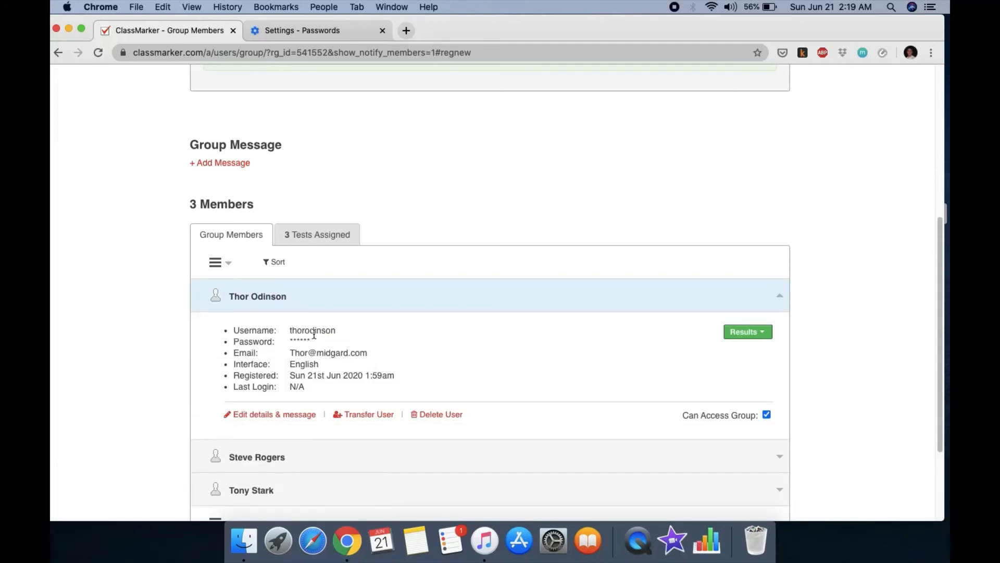
{"action": "scroll", "coordinate": [571, 320], "scroll_direction": "up", "scroll_amount": 5}
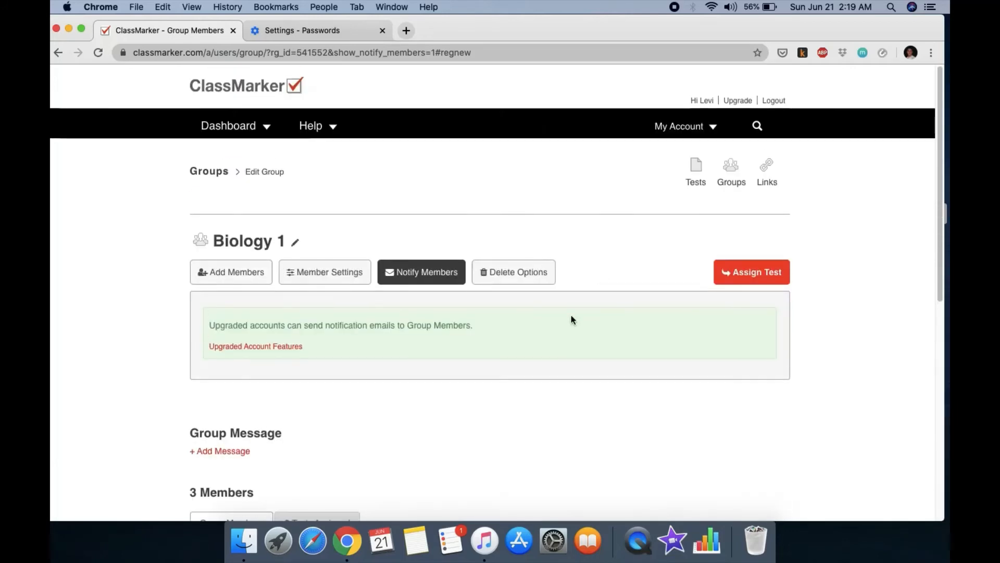
{"action": "left_click", "coordinate": [773, 100]}
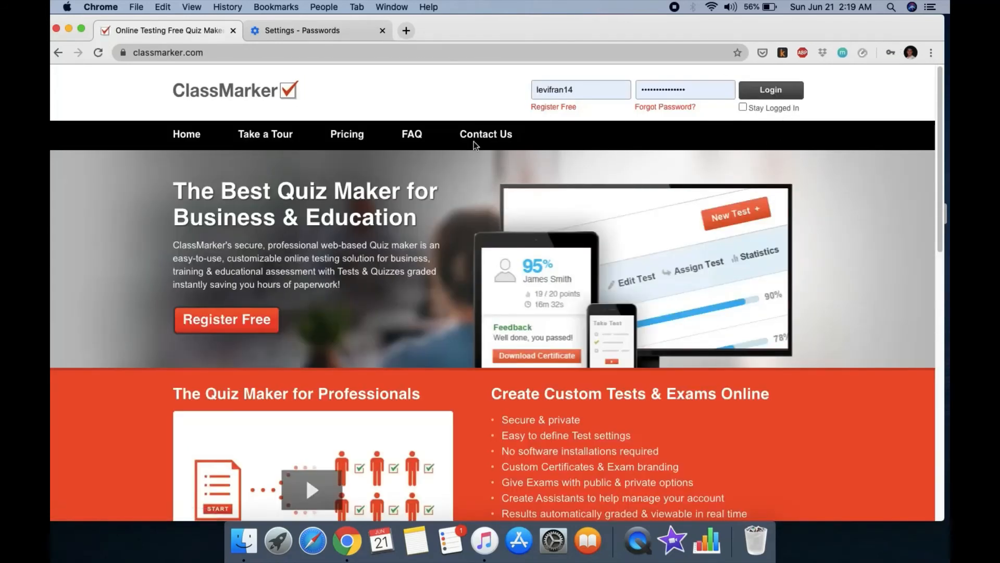
Step: Replace the login username with the student's username and paste the password in
{"action": "left_click", "coordinate": [593, 93]}
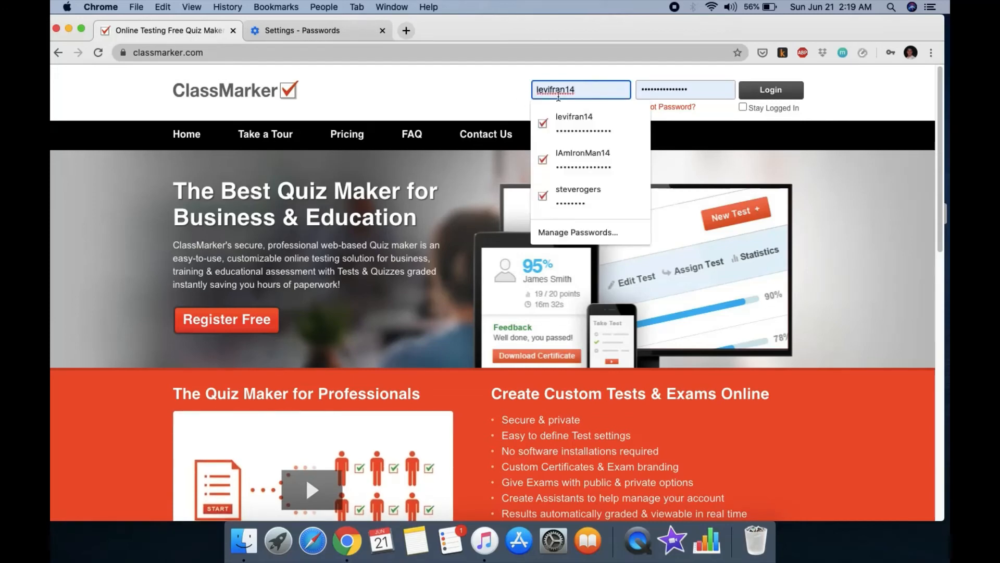
{"action": "key", "text": "super+a"}
{"action": "type", "text": "THOR"}
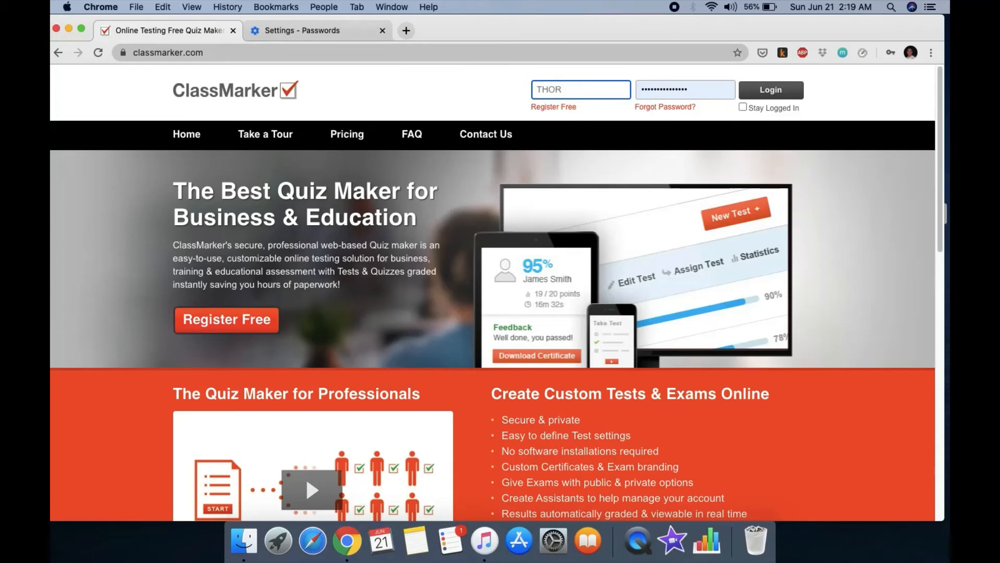
{"action": "type", "text": "ODINSON"}
{"action": "key", "text": "BackSpace"}
{"action": "key", "text": "BackSpace"}
{"action": "key", "text": "BackSpace"}
{"action": "key", "text": "BackSpace"}
{"action": "key", "text": "BackSpace"}
{"action": "key", "text": "BackSpace"}
{"action": "key", "text": "BackSpace"}
{"action": "key", "text": "BackSpace"}
{"action": "key", "text": "BackSpace"}
{"action": "key", "text": "BackSpace"}
{"action": "key", "text": "BackSpace"}
{"action": "type", "text": "thorodinson"}
{"action": "left_click", "coordinate": [701, 86]}
{"action": "left_click_drag", "start_coordinate": [719, 95], "coordinate": [607, 97]}
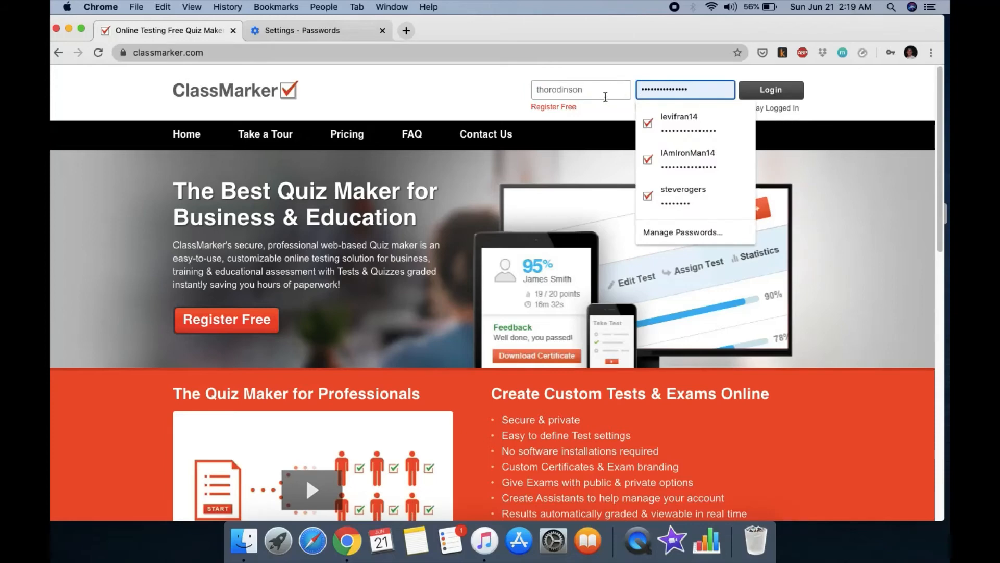
{"action": "key", "text": "BackSpace"}
{"action": "left_click", "coordinate": [659, 90]}
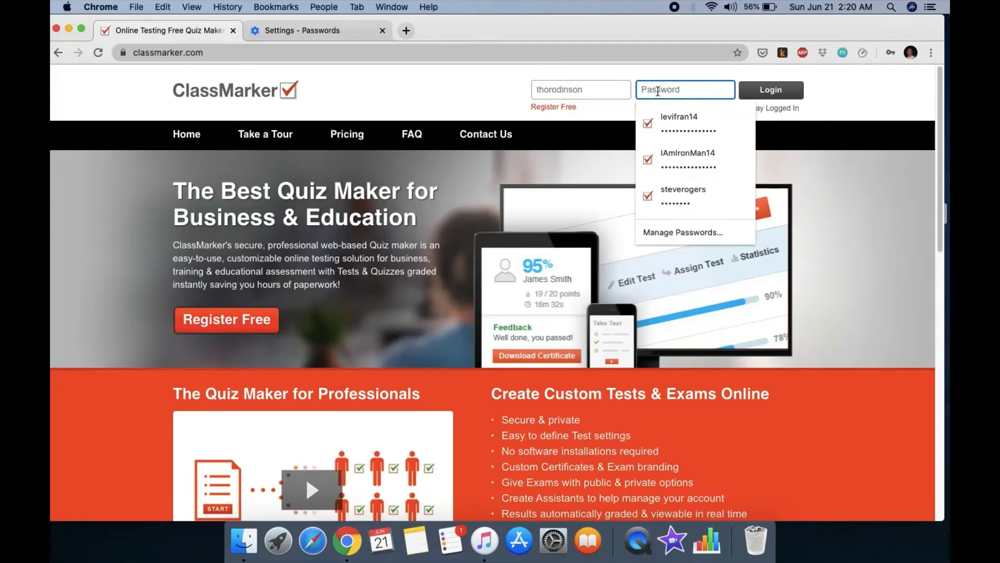
{"action": "right_click", "coordinate": [658, 89]}
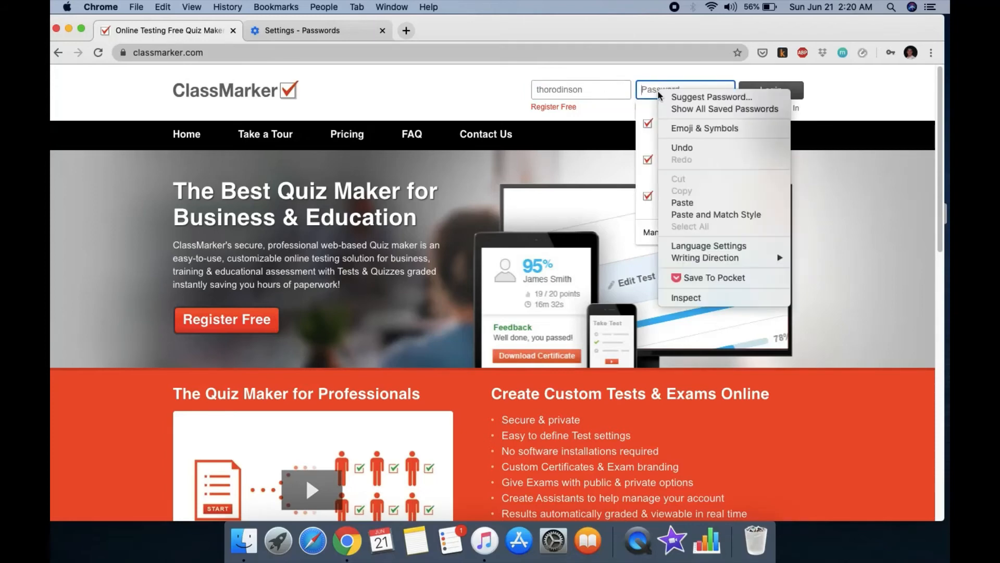
{"action": "left_click", "coordinate": [684, 202]}
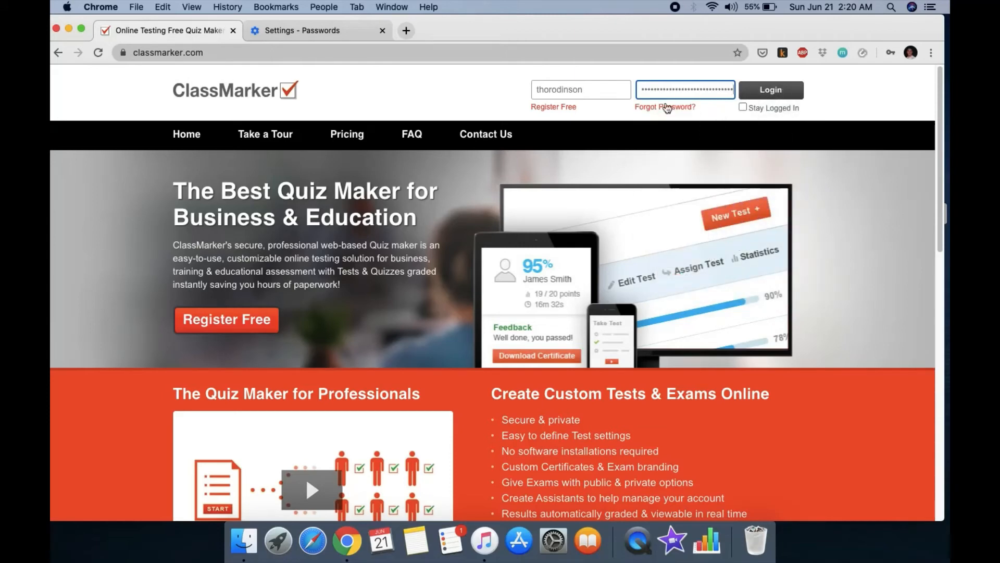
Step: Fill in the student's saved credentials from autofill and log in
{"action": "left_click", "coordinate": [614, 92]}
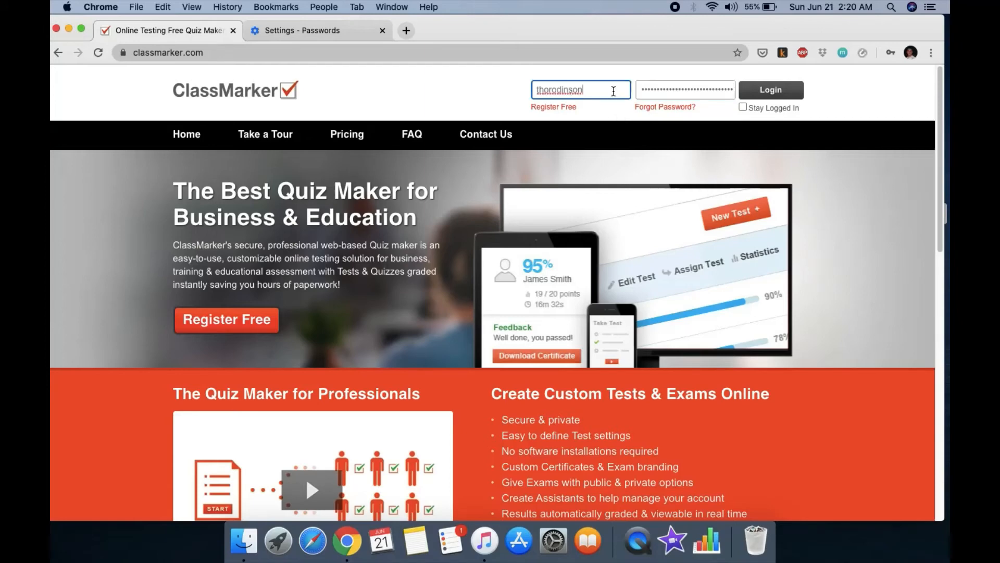
{"action": "left_click", "coordinate": [614, 92]}
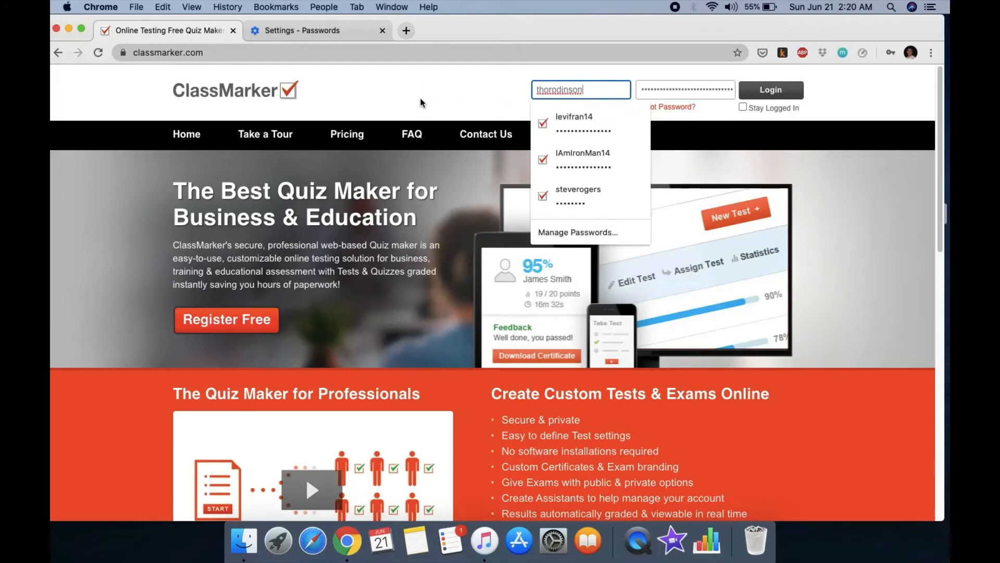
{"action": "left_click", "coordinate": [601, 154]}
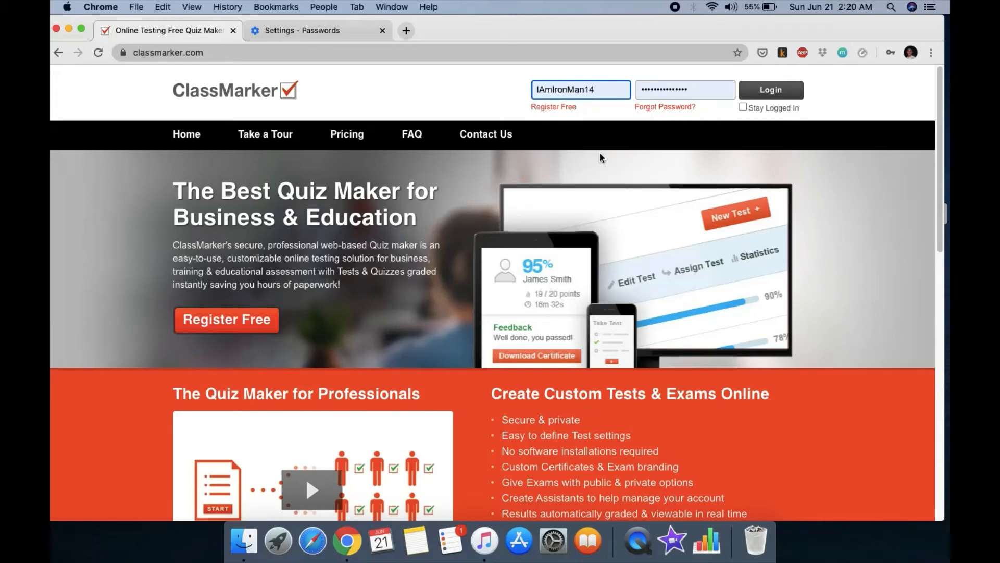
{"action": "left_click", "coordinate": [764, 100]}
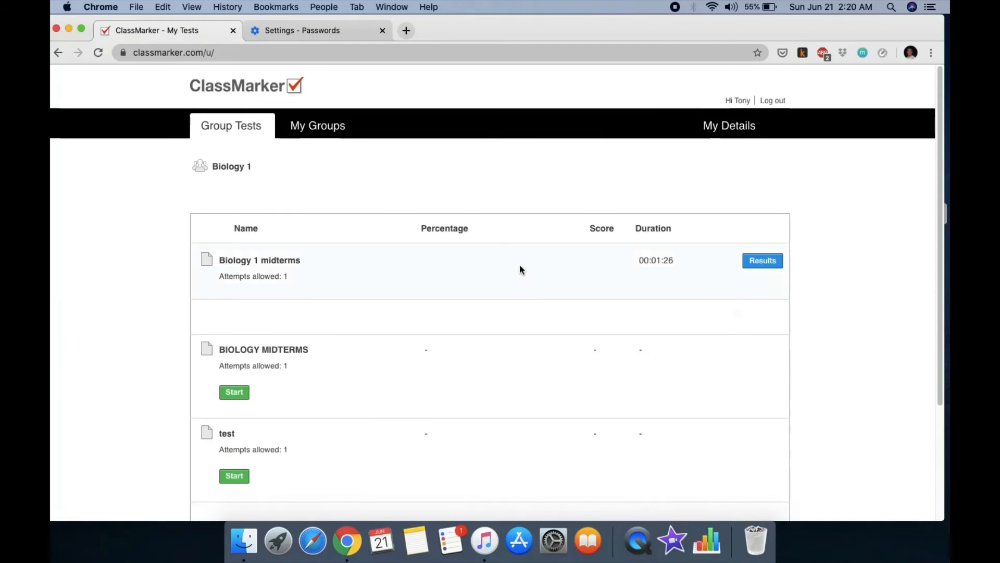
Step: View the Biology 1 midterms results, return to My Tests, and open BIOLOGY MIDTERMS
{"action": "scroll", "coordinate": [521, 268], "scroll_direction": "down", "scroll_amount": 3}
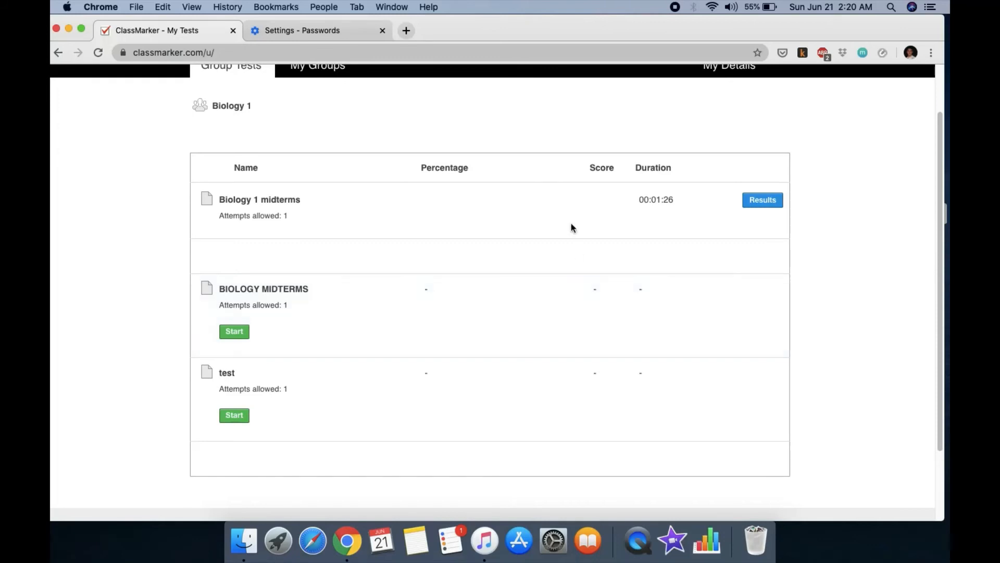
{"action": "left_click", "coordinate": [760, 201]}
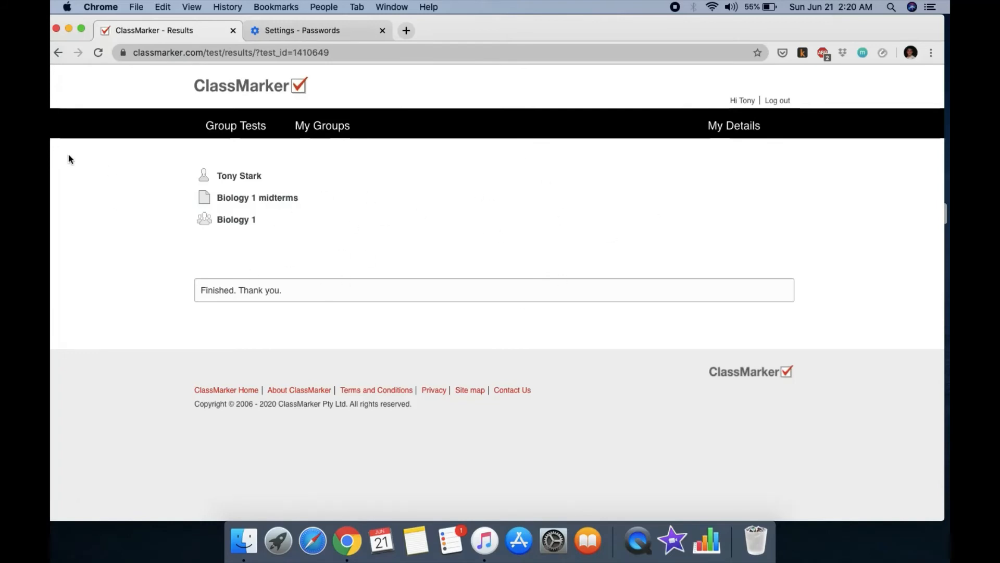
{"action": "left_click", "coordinate": [59, 52]}
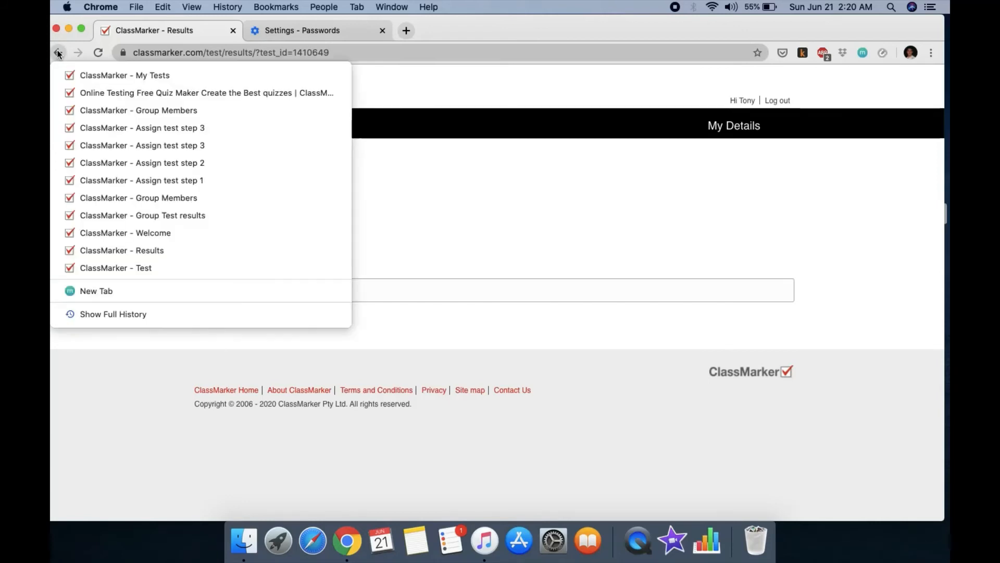
{"action": "left_click", "coordinate": [558, 179]}
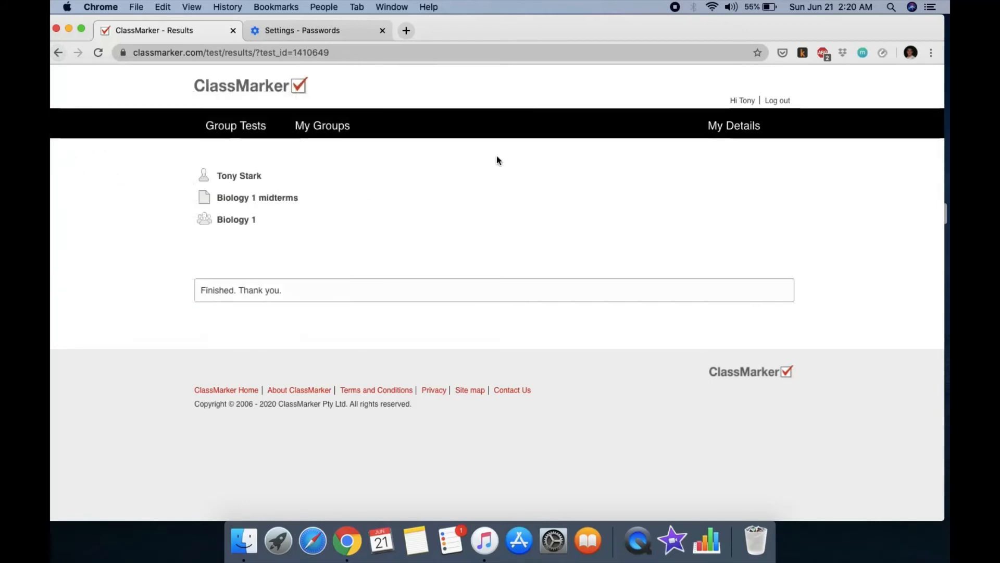
{"action": "left_click", "coordinate": [59, 52]}
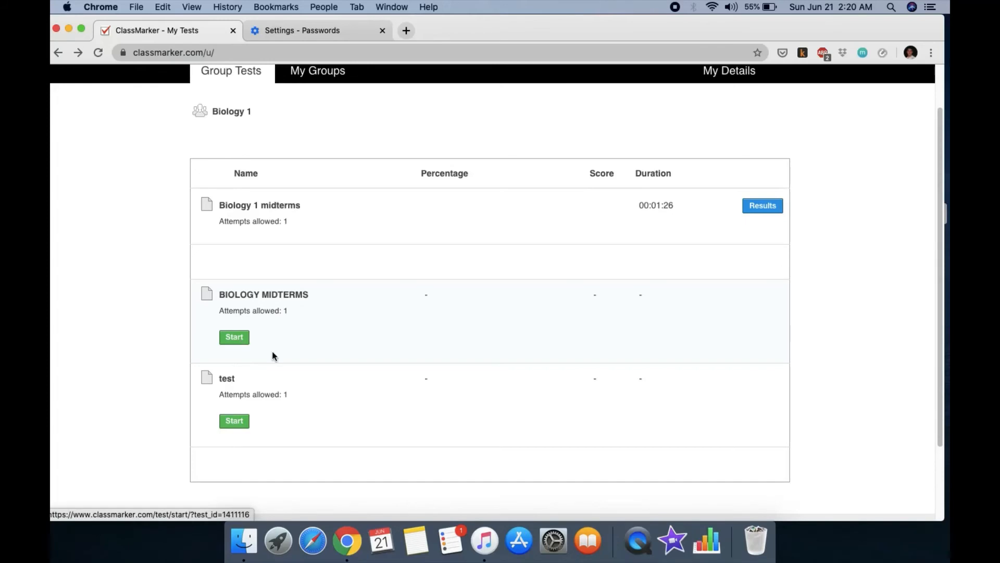
{"action": "left_click", "coordinate": [241, 340]}
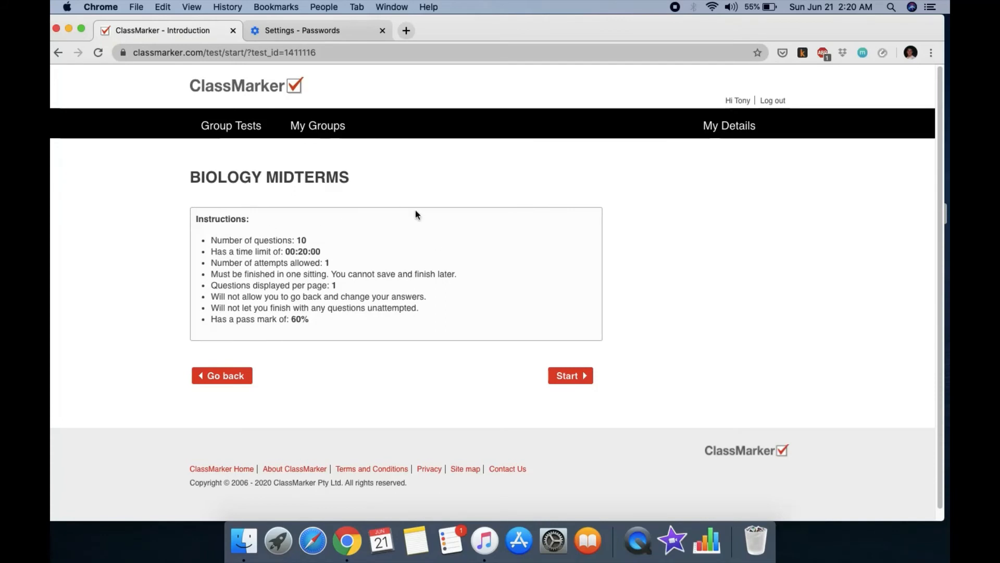
Step: Start the test and answer question 1 with 'phospholipids, carbohydrates, glycoprot'
{"action": "left_click", "coordinate": [570, 376]}
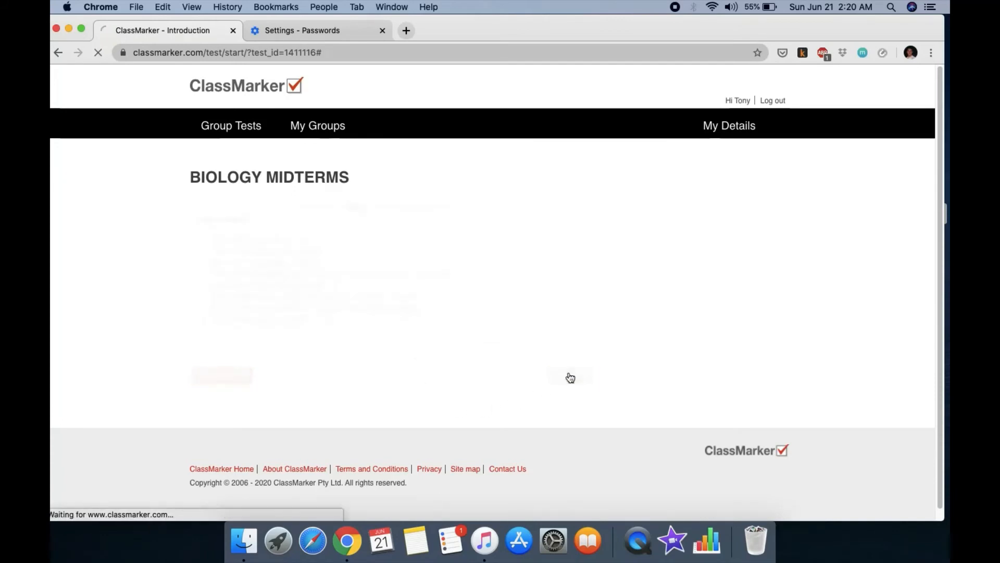
{"action": "left_click", "coordinate": [262, 306]}
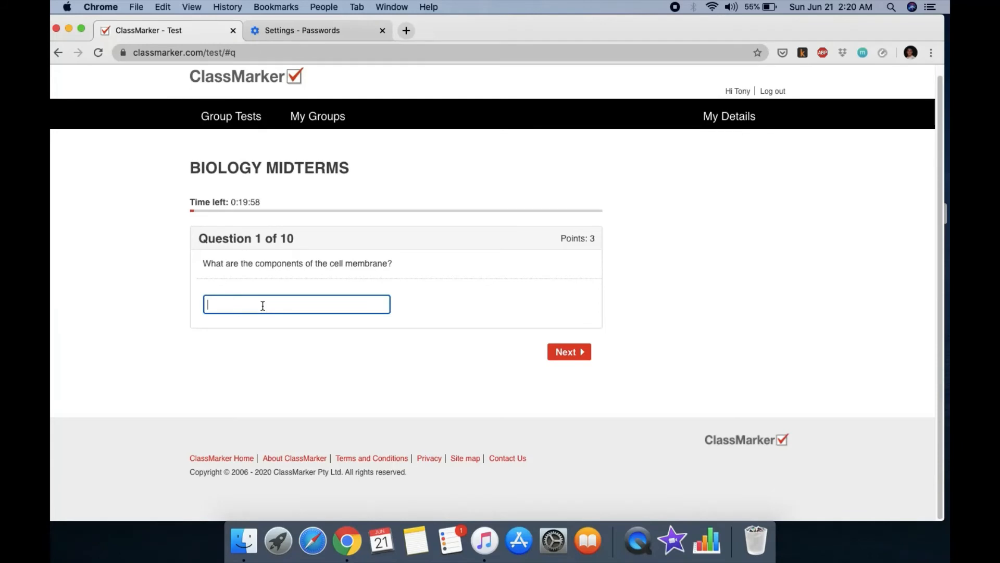
{"action": "type", "text": "phos"}
{"action": "type", "text": "pholip"}
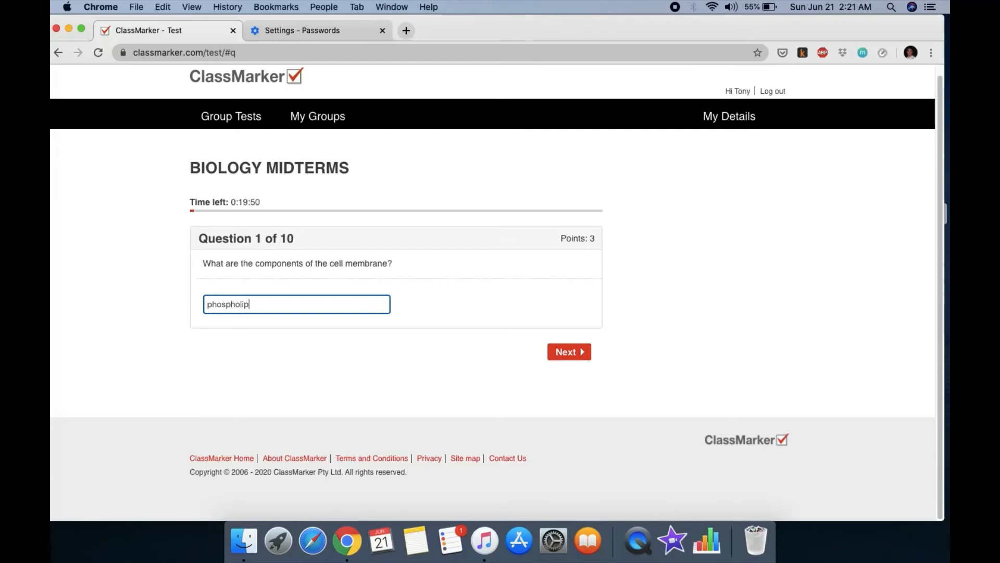
{"action": "type", "text": "ids, carbohydrates, gly"}
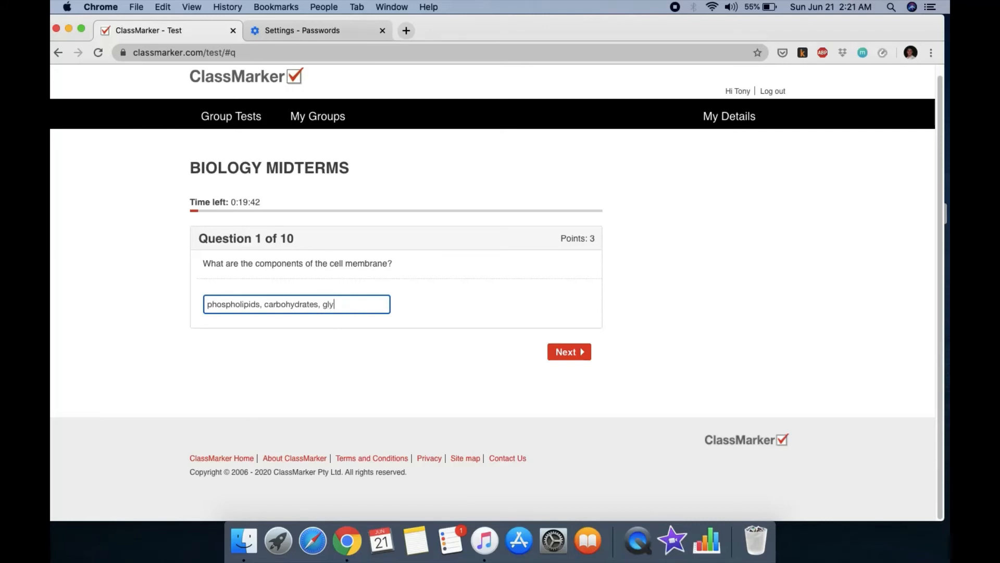
{"action": "type", "text": "coprotein"}
{"action": "left_click", "coordinate": [564, 351]}
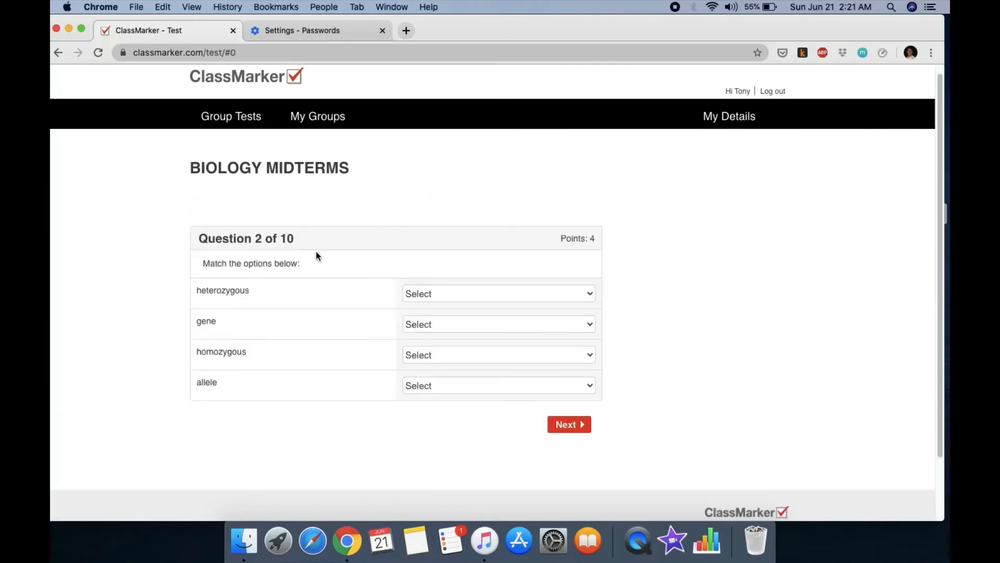
Step: Match heterozygous–different, gene–basic unit of heredity, homozygous–same, allele–versions of a gene
{"action": "left_click", "coordinate": [465, 295]}
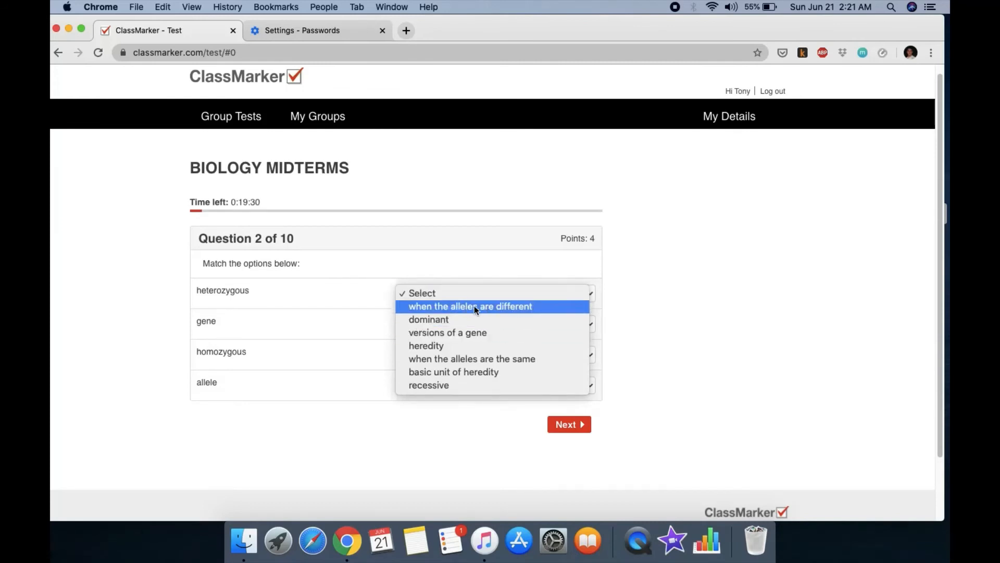
{"action": "left_click", "coordinate": [484, 307]}
{"action": "left_click", "coordinate": [454, 323]}
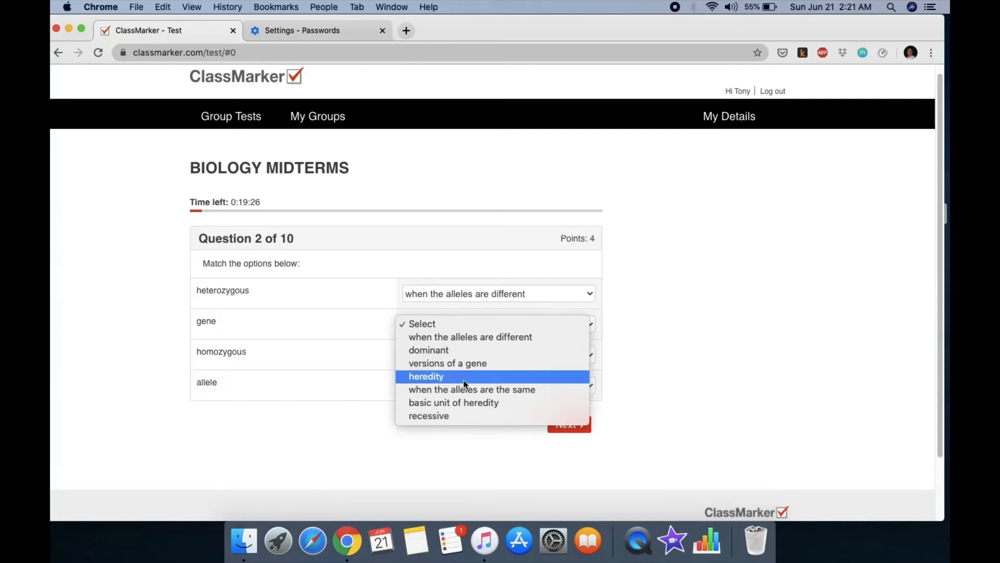
{"action": "left_click", "coordinate": [472, 402]}
{"action": "left_click", "coordinate": [465, 356]}
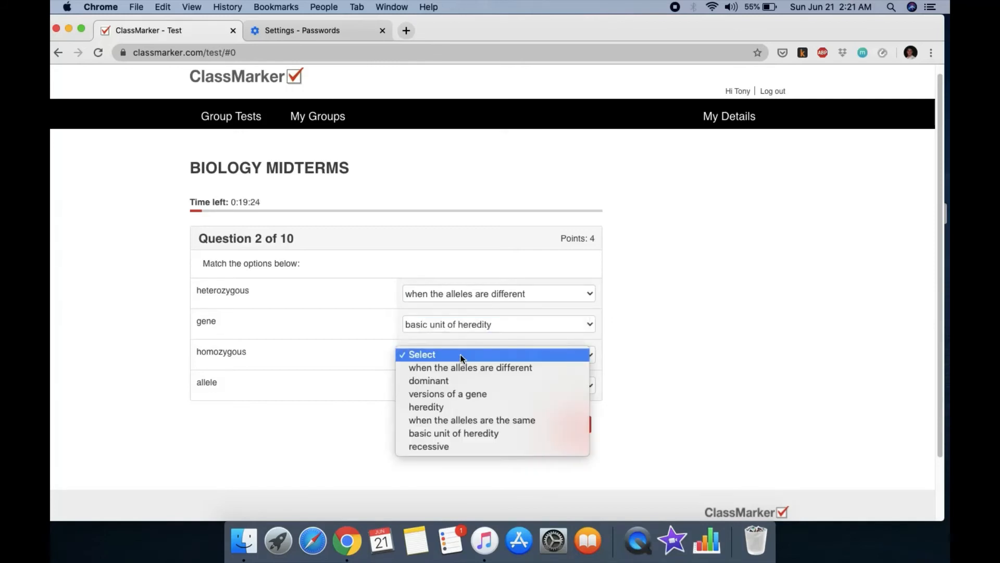
{"action": "left_click", "coordinate": [479, 421]}
{"action": "left_click", "coordinate": [465, 387]}
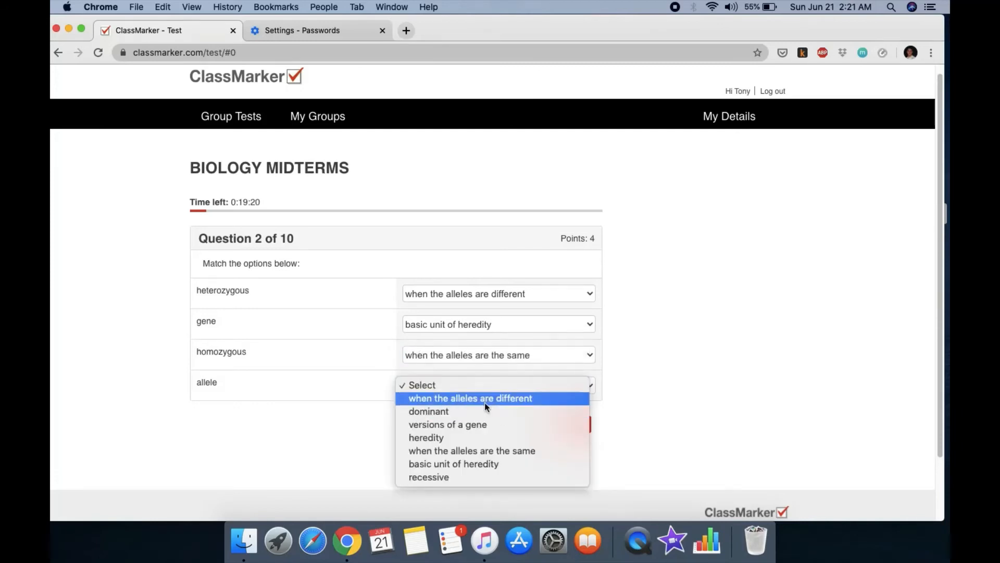
{"action": "left_click", "coordinate": [472, 425]}
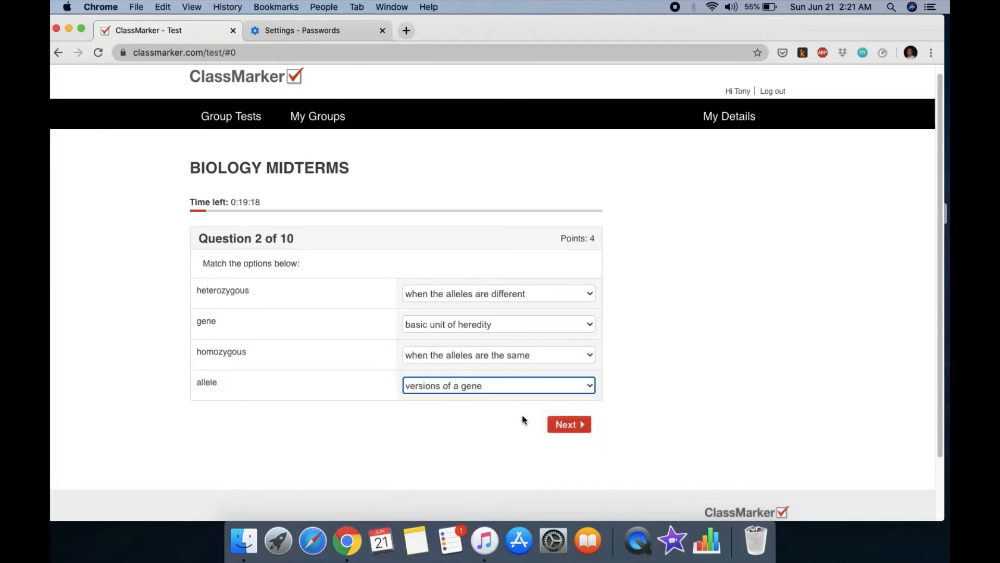
{"action": "left_click", "coordinate": [582, 430]}
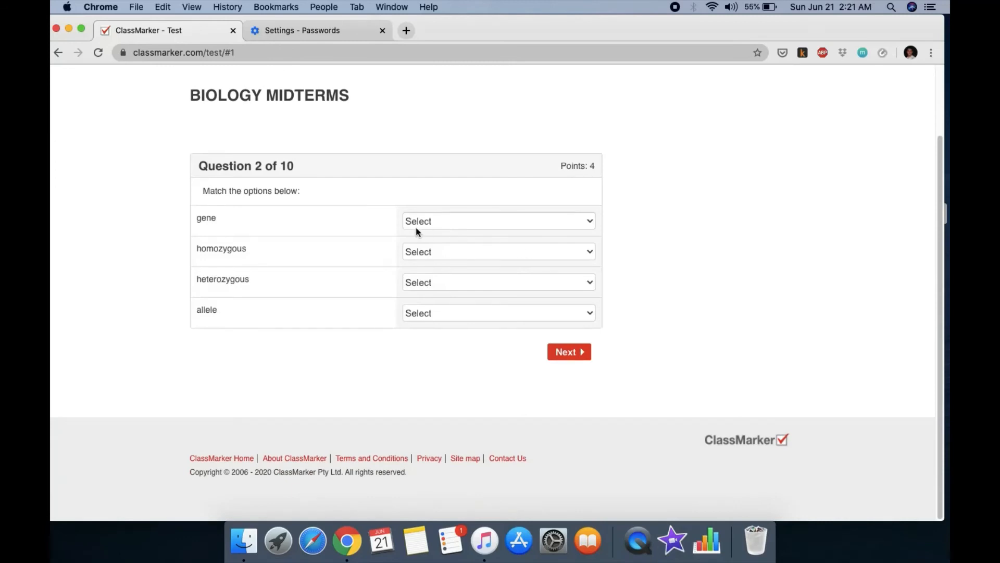
Step: Redo the four question 2 matches with the same definitions and go on to question 3
{"action": "left_click", "coordinate": [510, 228]}
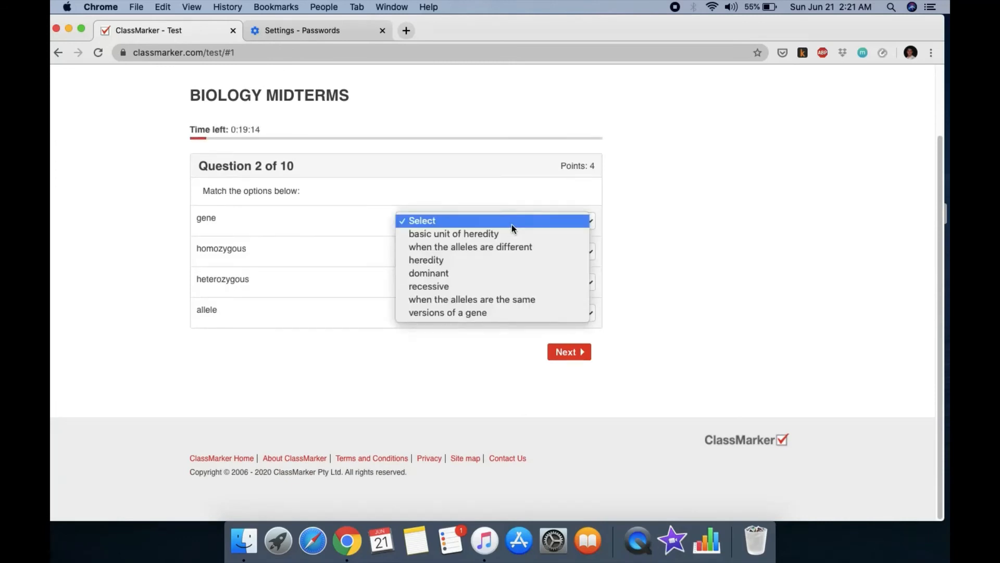
{"action": "left_click", "coordinate": [662, 226]}
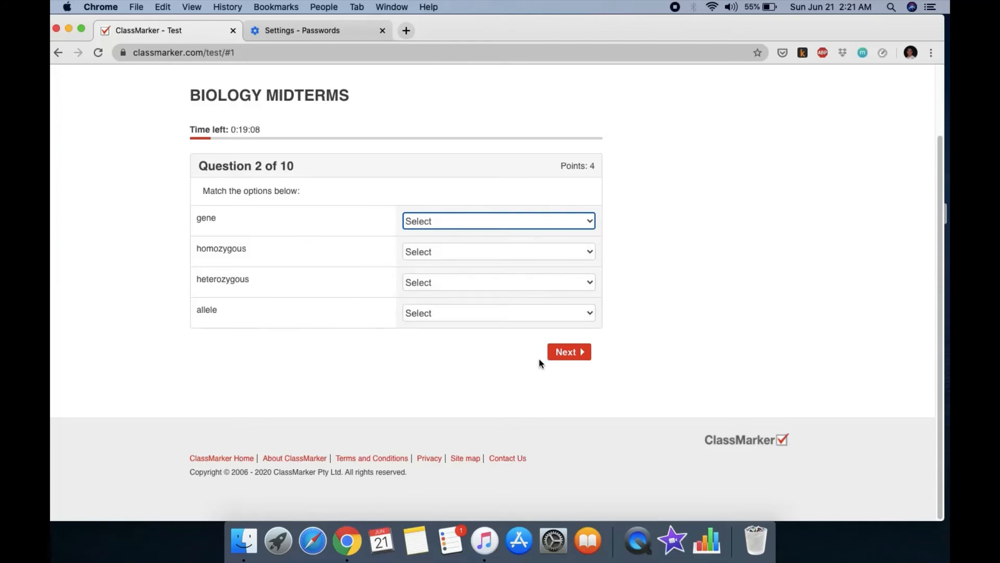
{"action": "left_click", "coordinate": [453, 224]}
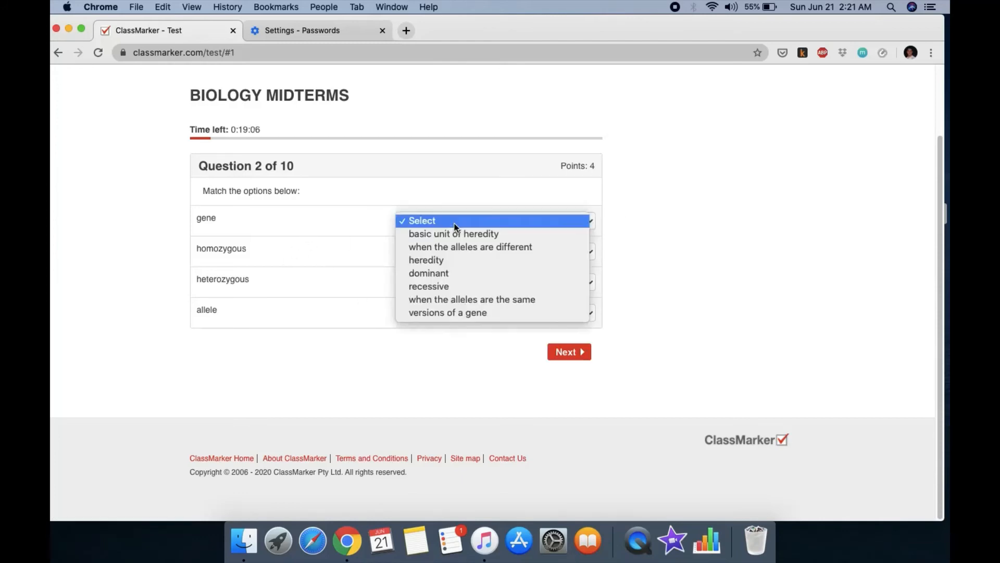
{"action": "left_click", "coordinate": [482, 234]}
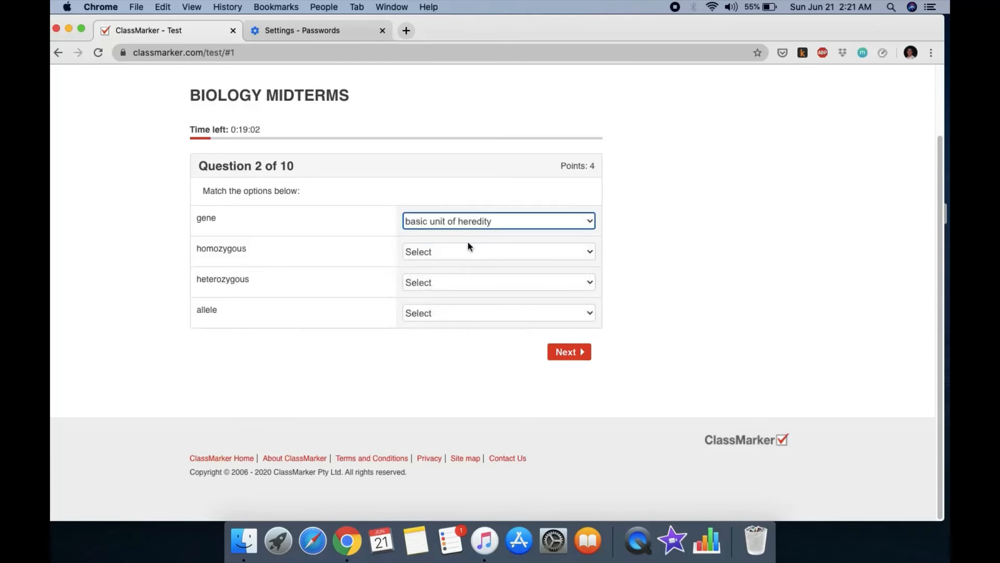
{"action": "left_click", "coordinate": [469, 251]}
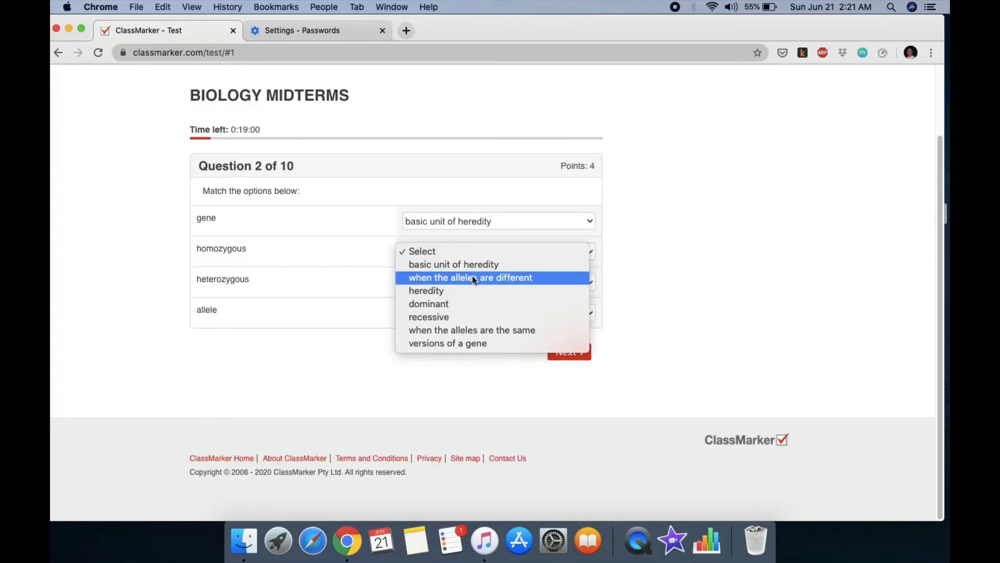
{"action": "left_click", "coordinate": [505, 335]}
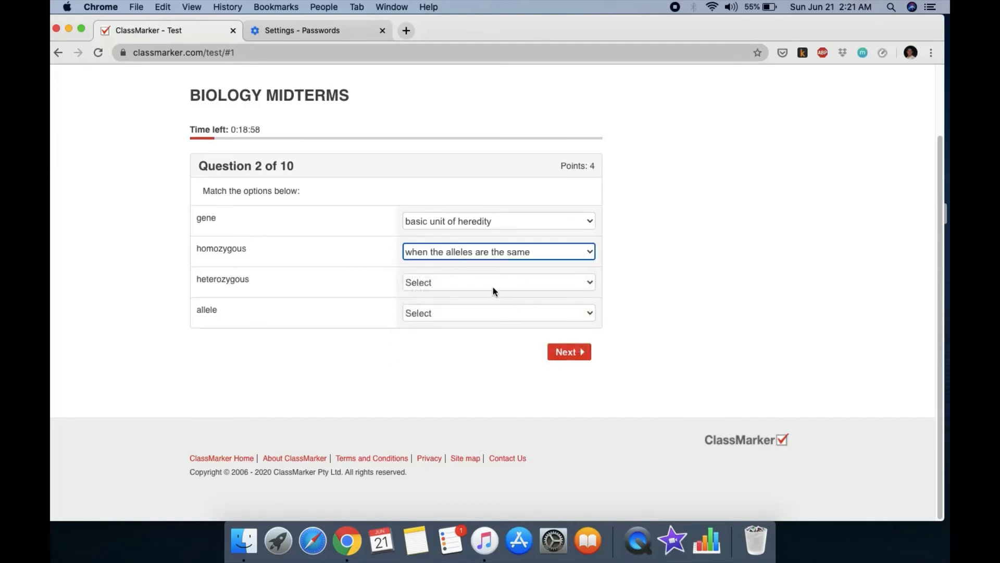
{"action": "left_click", "coordinate": [493, 284]}
{"action": "left_click", "coordinate": [489, 309]}
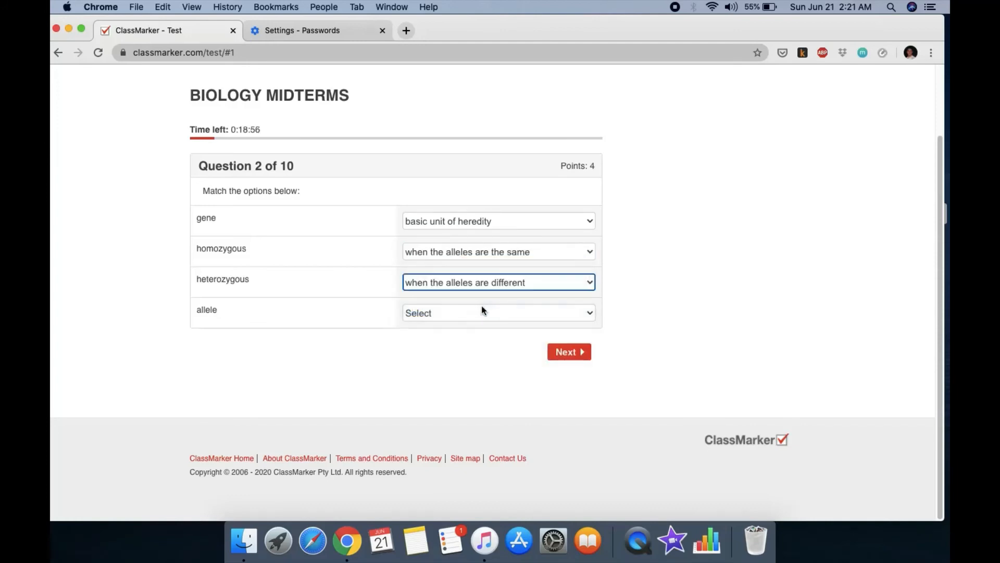
{"action": "left_click", "coordinate": [463, 312]}
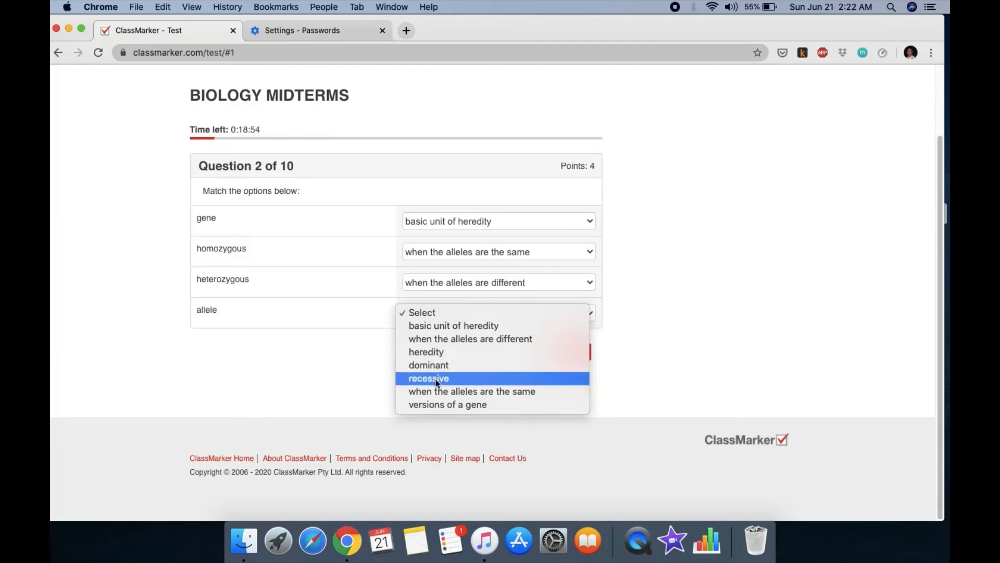
{"action": "left_click", "coordinate": [447, 404]}
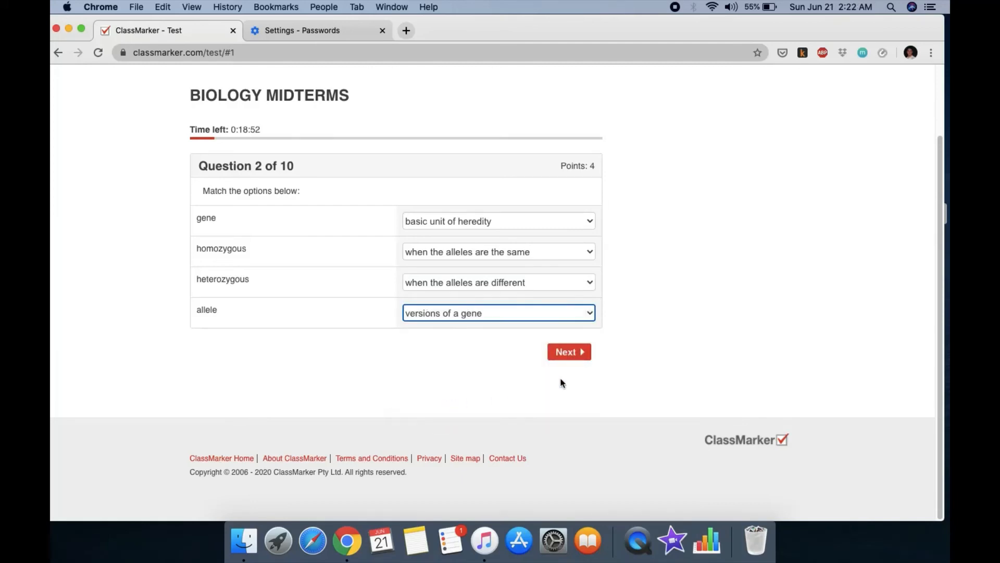
{"action": "left_click", "coordinate": [575, 352]}
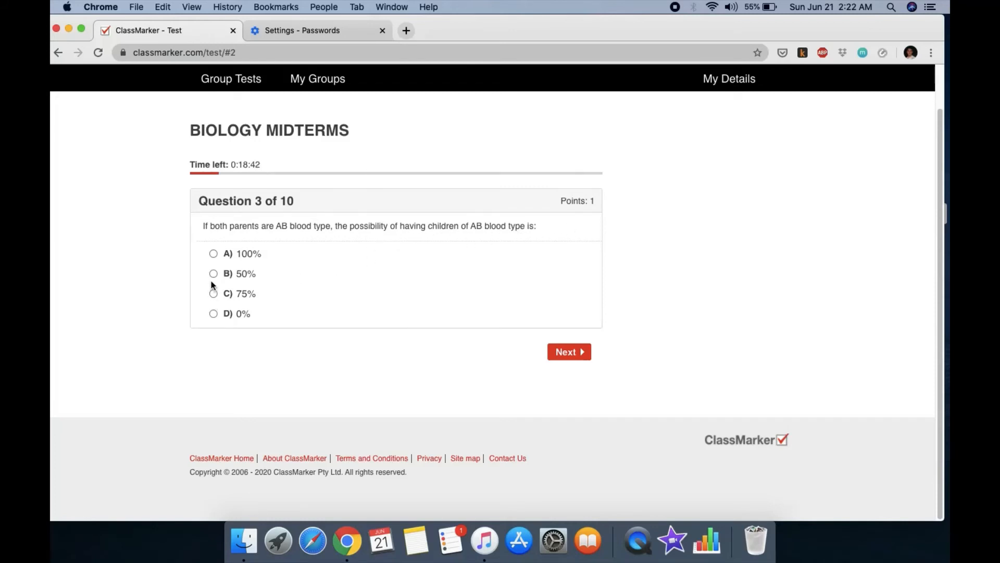
Step: Skip past question 3, choose Nucleus for question 4, and answer True for question 5
{"action": "left_click", "coordinate": [568, 352]}
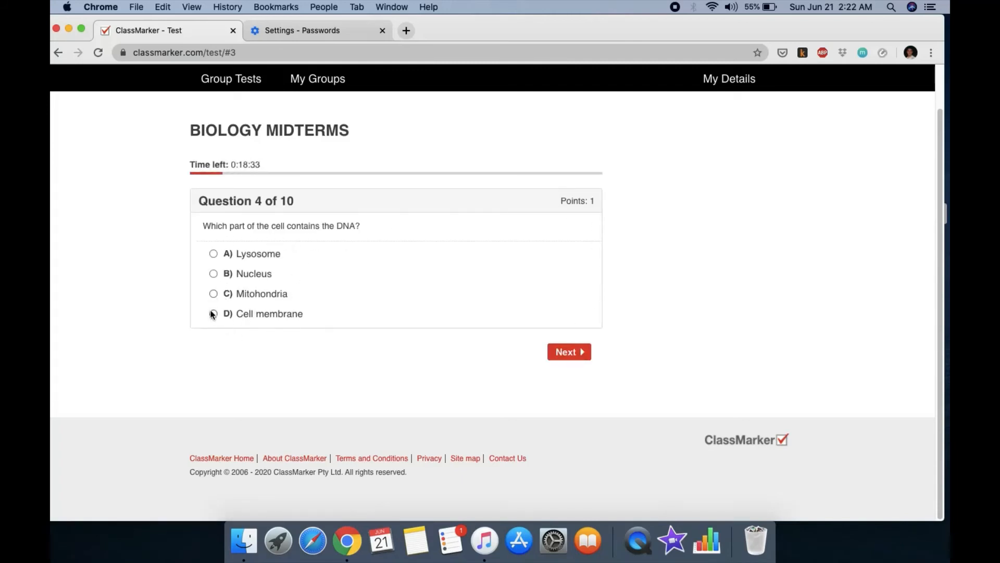
{"action": "left_click", "coordinate": [214, 276]}
{"action": "left_click", "coordinate": [568, 353]}
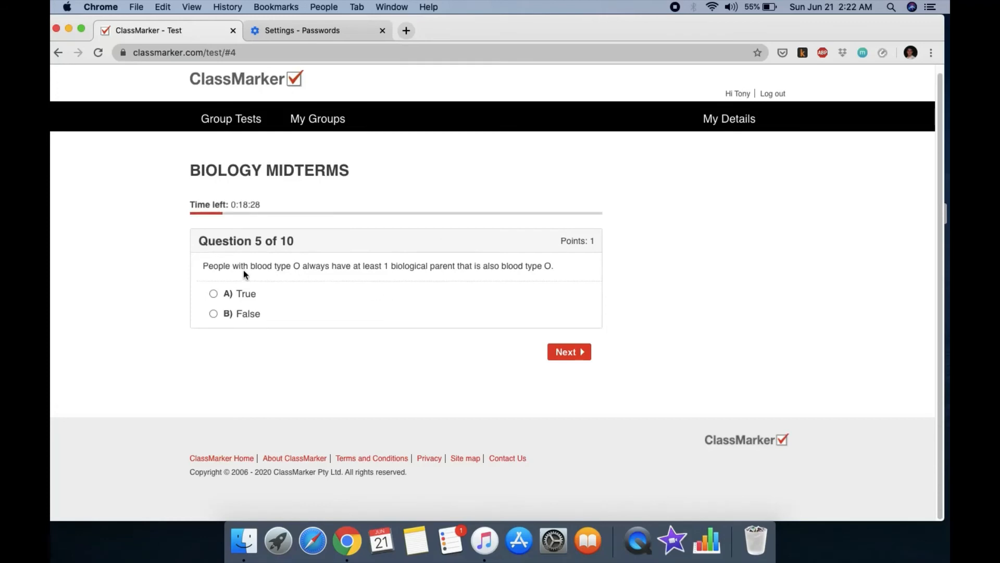
{"action": "left_click", "coordinate": [213, 293]}
{"action": "left_click", "coordinate": [558, 354]}
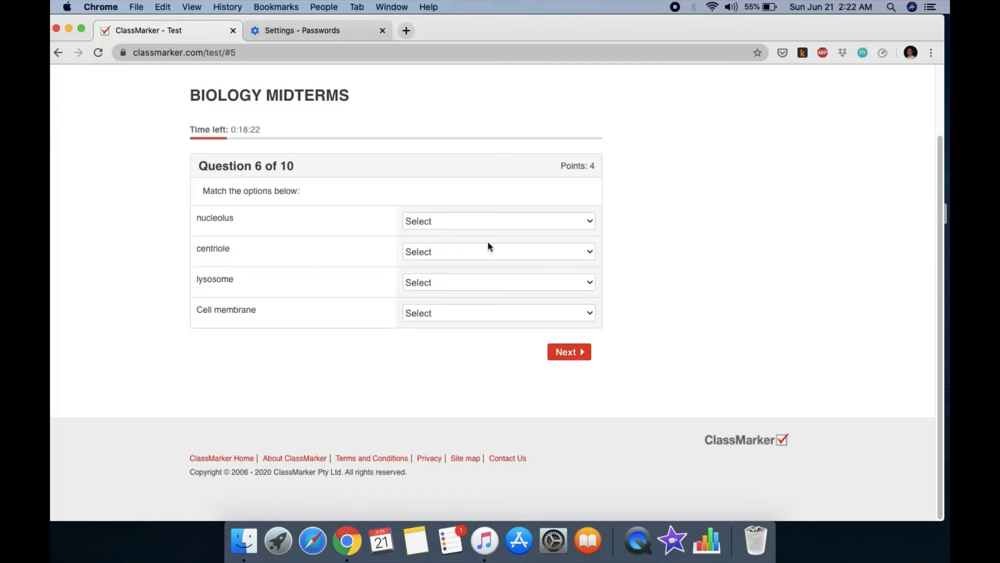
Step: Match nucleolus–makes RNA, centriole–cell division, lysosome–digestive enzymes, Cell membrane–barrier to the outside
{"action": "left_click", "coordinate": [499, 225]}
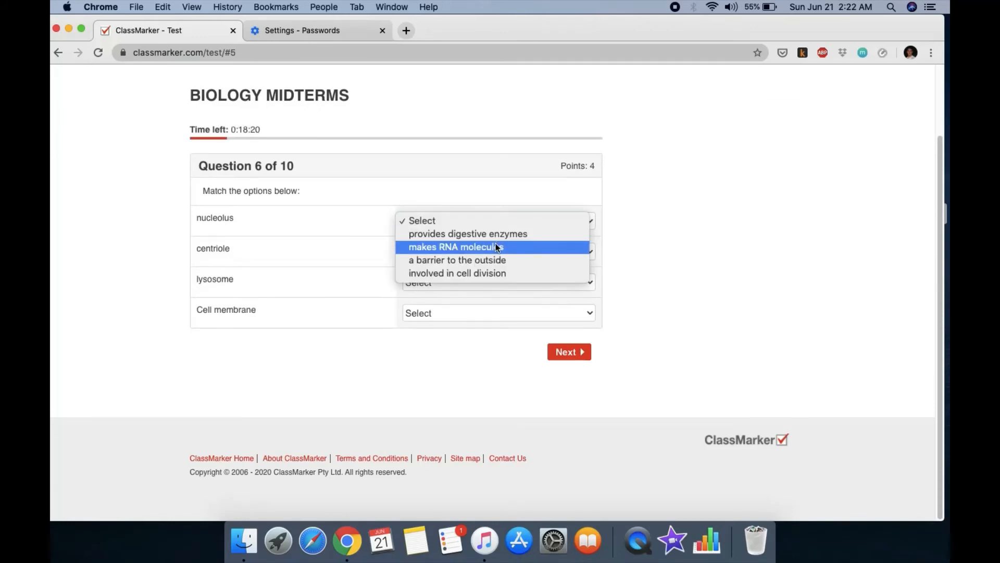
{"action": "left_click", "coordinate": [496, 245]}
{"action": "left_click", "coordinate": [481, 250]}
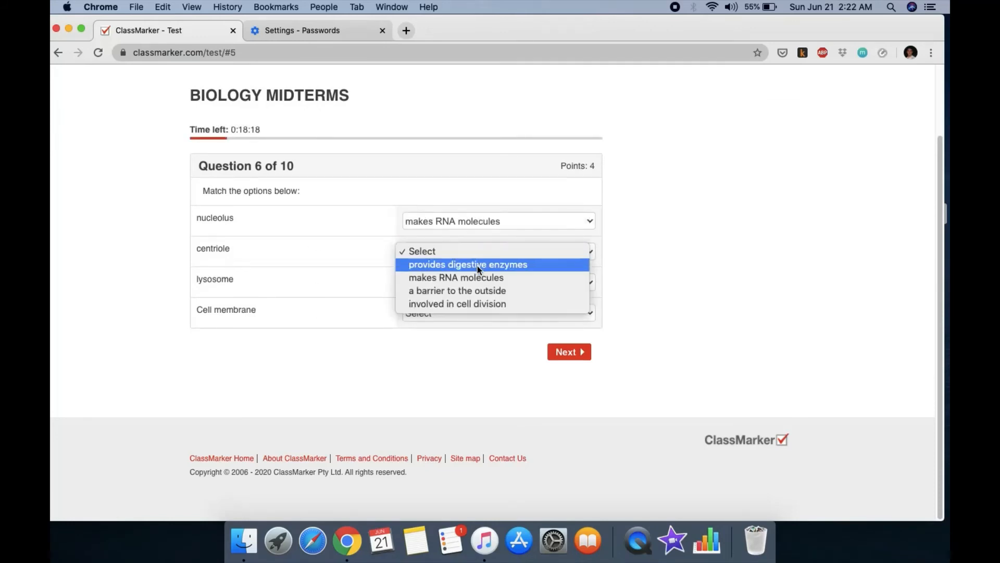
{"action": "left_click", "coordinate": [465, 303]}
{"action": "left_click", "coordinate": [467, 280]}
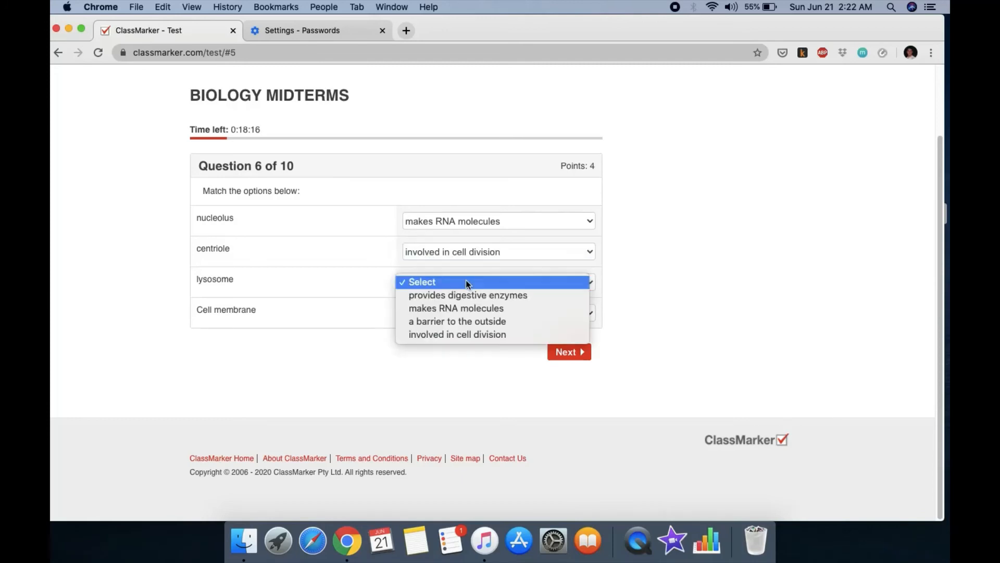
{"action": "left_click", "coordinate": [468, 293]}
{"action": "left_click", "coordinate": [433, 310]}
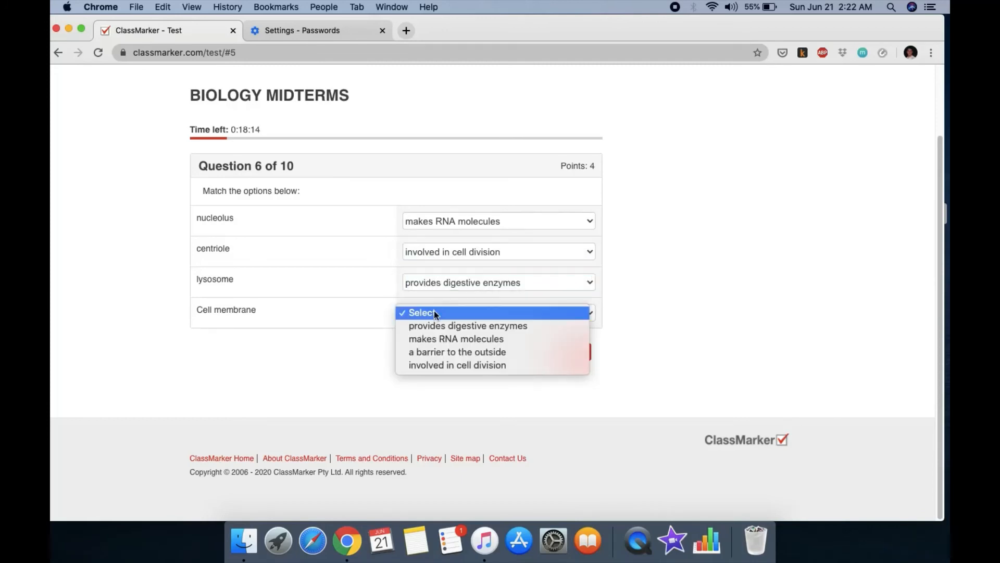
{"action": "left_click", "coordinate": [461, 351]}
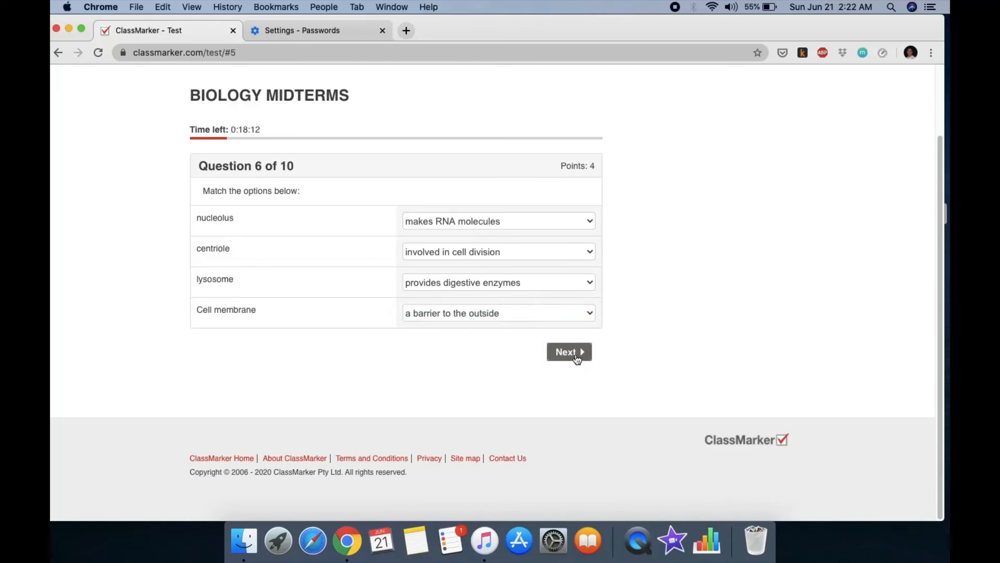
{"action": "left_click", "coordinate": [575, 353]}
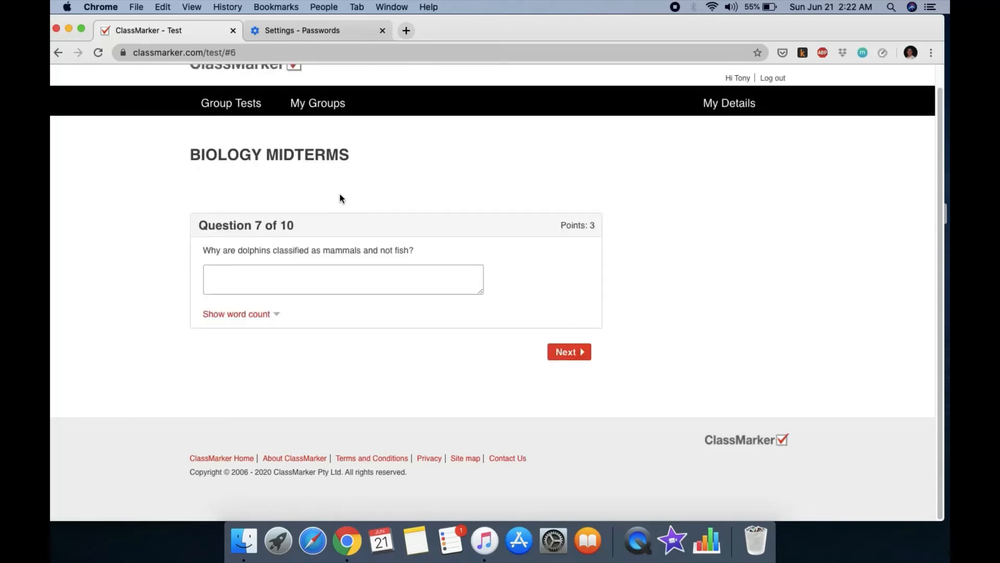
Step: Answer question 7: dolphins have lungs and mammary glands
{"action": "left_click", "coordinate": [294, 274]}
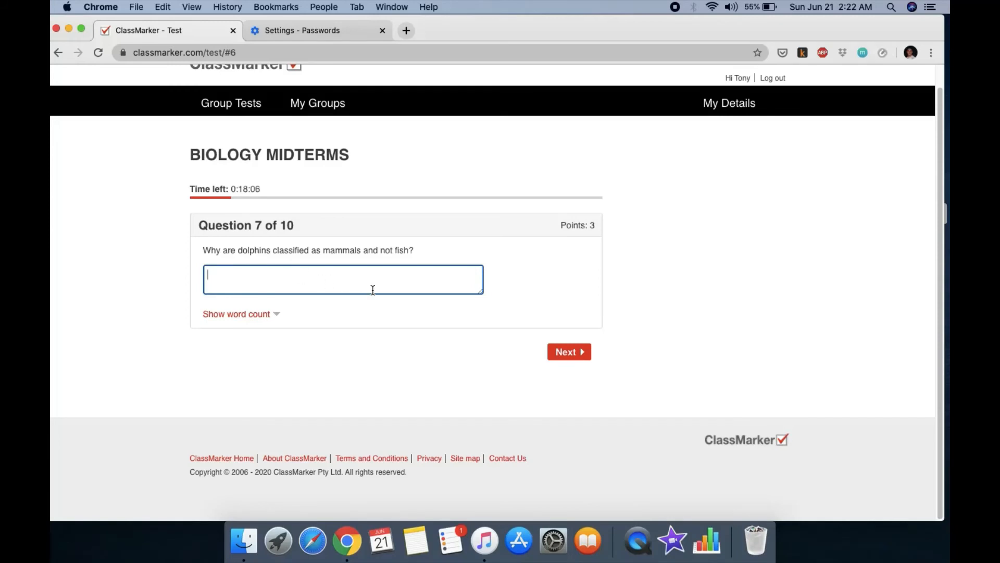
{"action": "type", "text": "they have lungs and mam"}
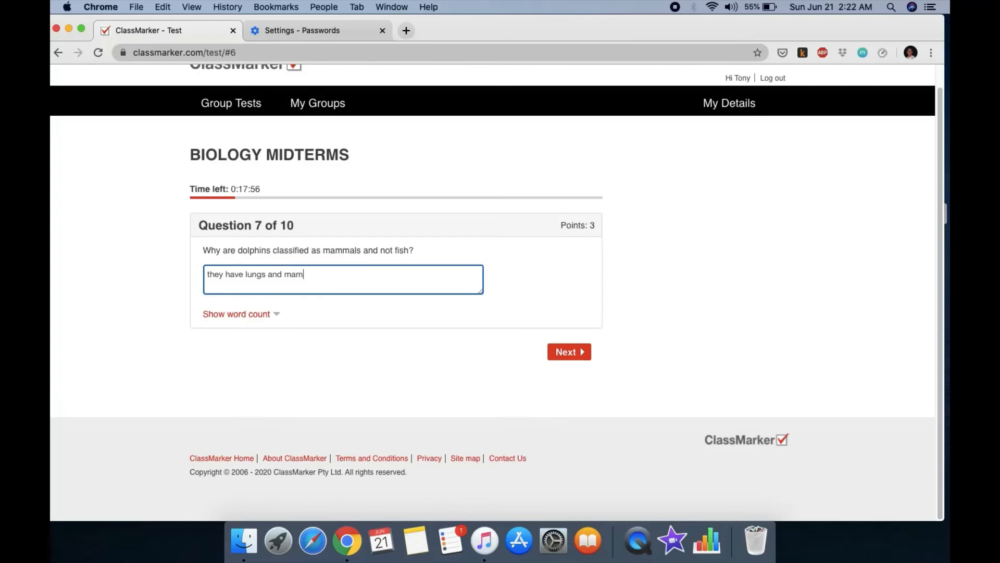
{"action": "type", "text": "mary glands"}
{"action": "left_click", "coordinate": [573, 354]}
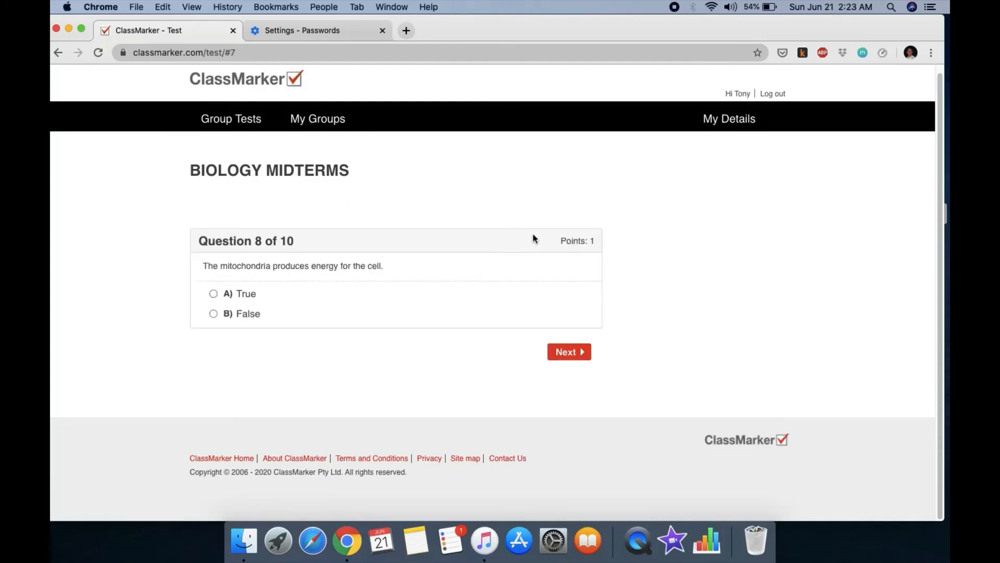
Step: Mark the mitochondria statement in question 8 True and move on to question 9's answer box
{"action": "left_click", "coordinate": [213, 293]}
{"action": "left_click", "coordinate": [588, 349]}
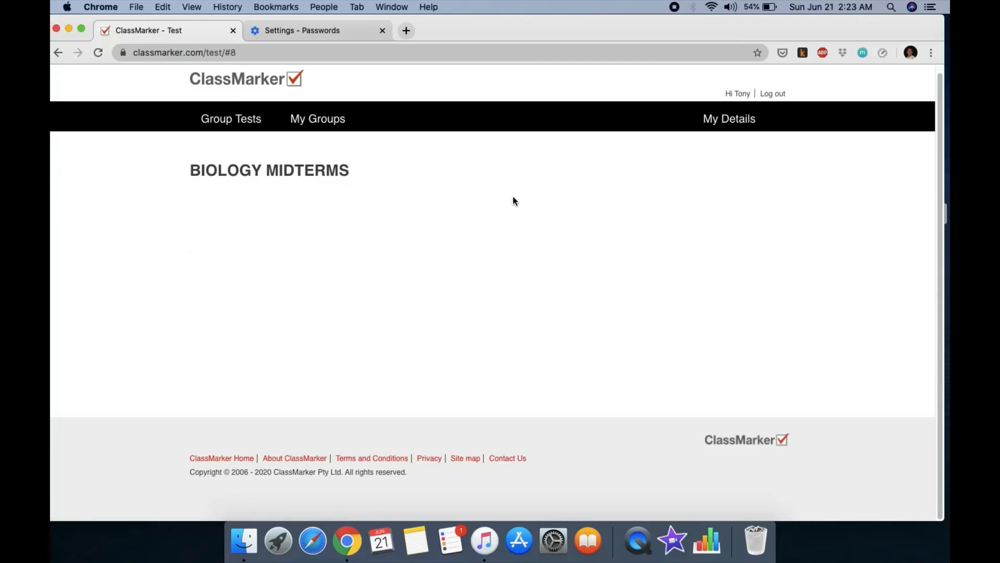
{"action": "left_click", "coordinate": [302, 285]}
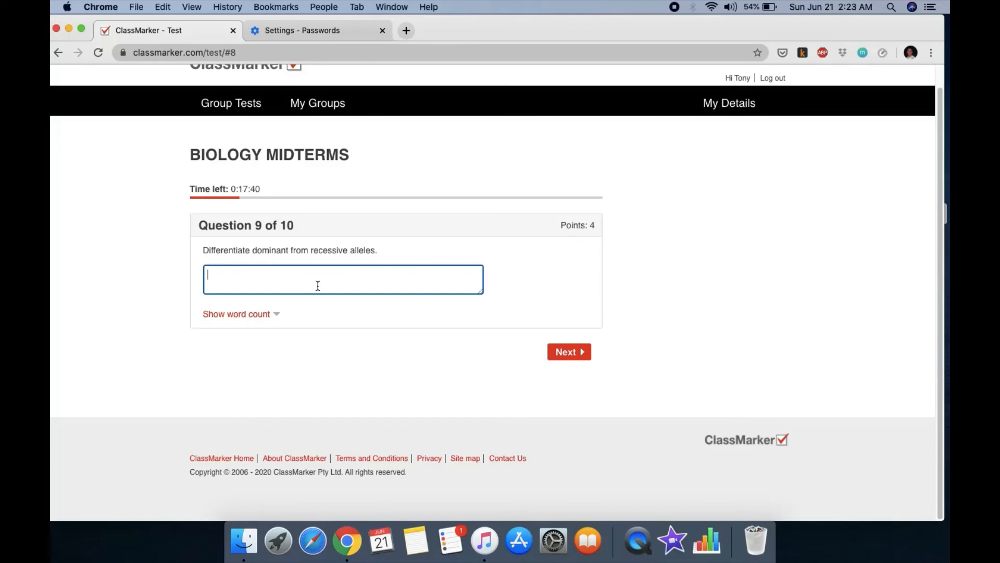
Step: Explain that dominant alleles show even when heterozygous, recessive ones only when homozygous
{"action": "type", "text": "dominant allele are exp"}
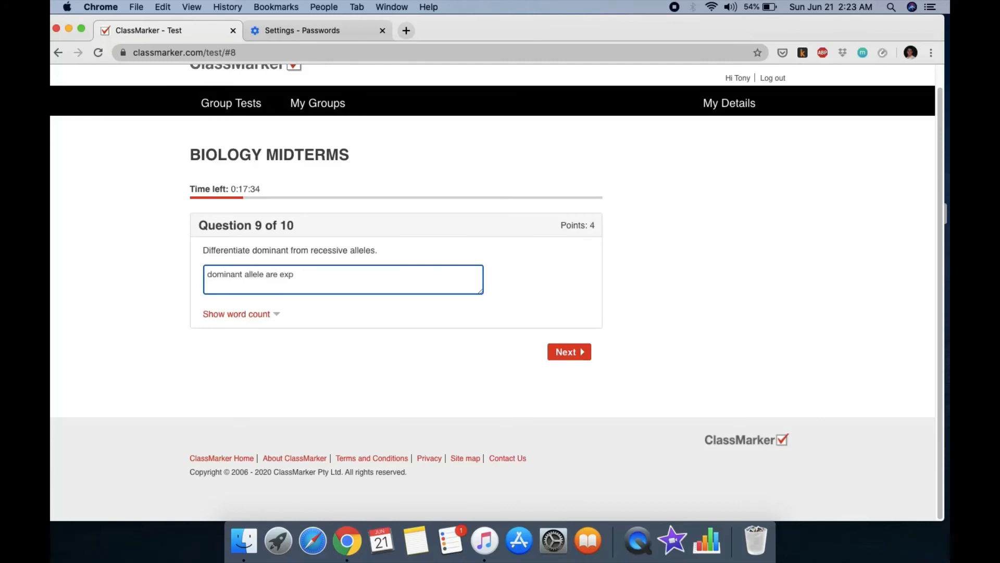
{"action": "type", "text": "ressed even when hereto"}
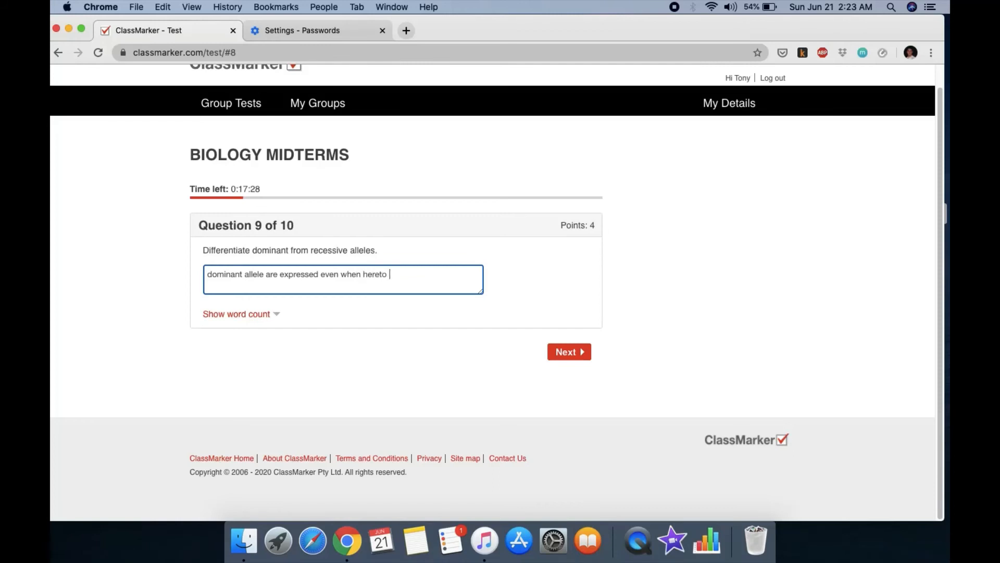
{"action": "type", "text": " zygous while rece"}
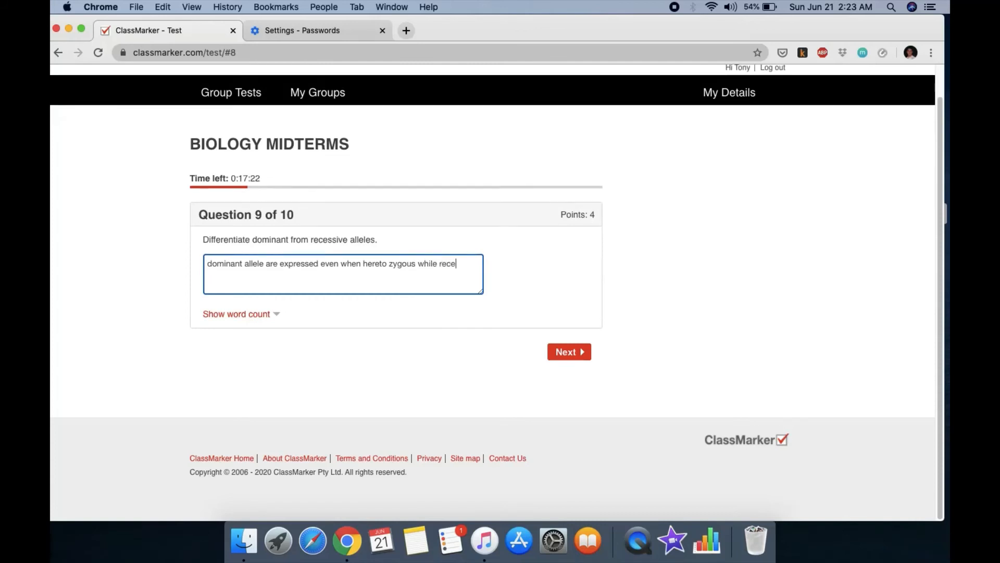
{"action": "type", "text": "ssive allele are onl;y ex"}
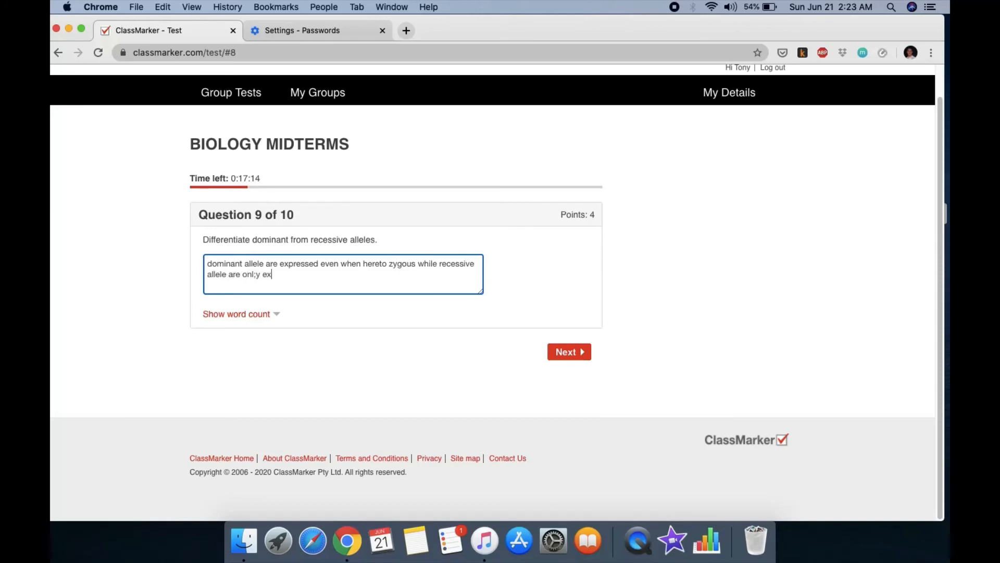
{"action": "type", "text": "pressed when they arre ho"}
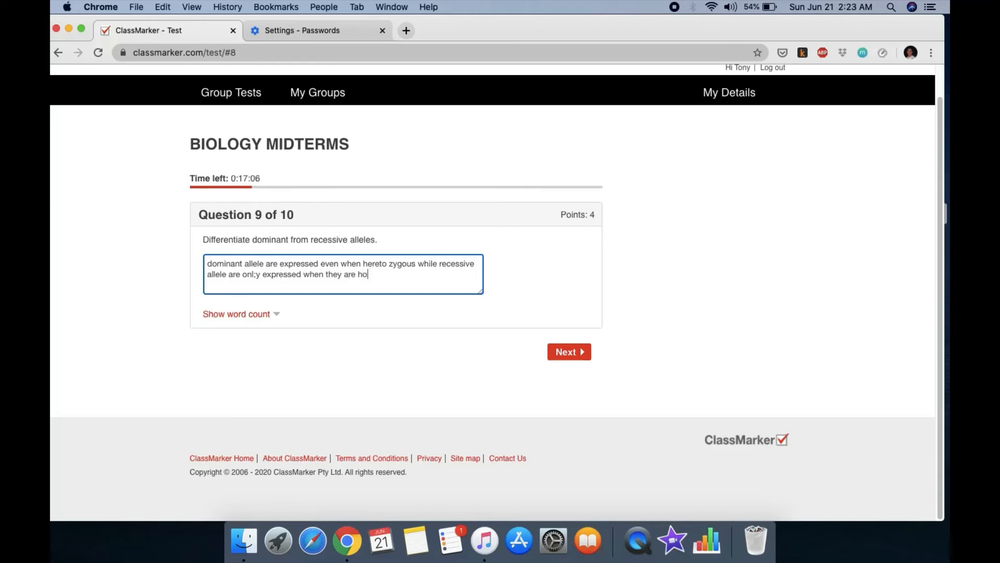
{"action": "type", "text": "mozygous."}
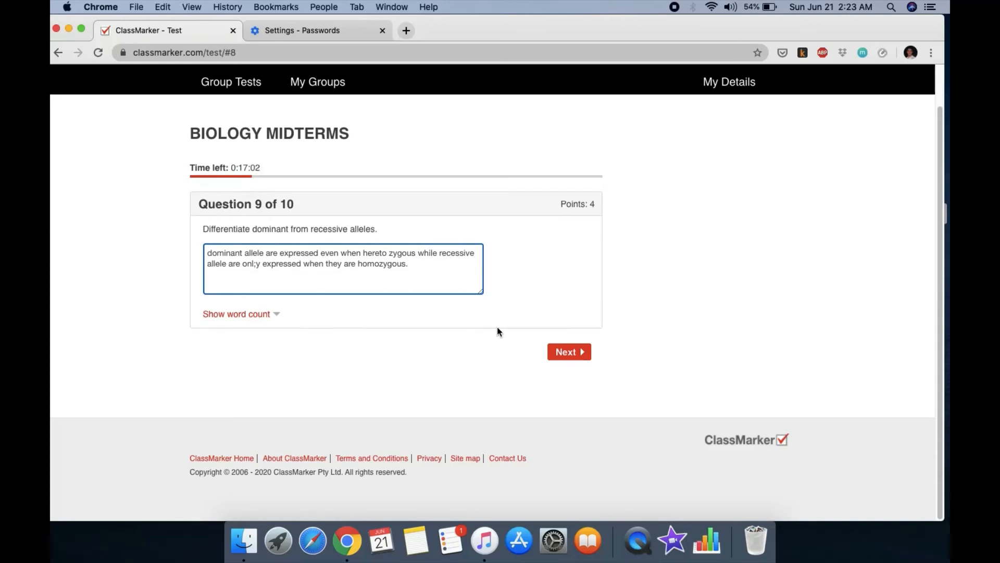
{"action": "left_click", "coordinate": [570, 358]}
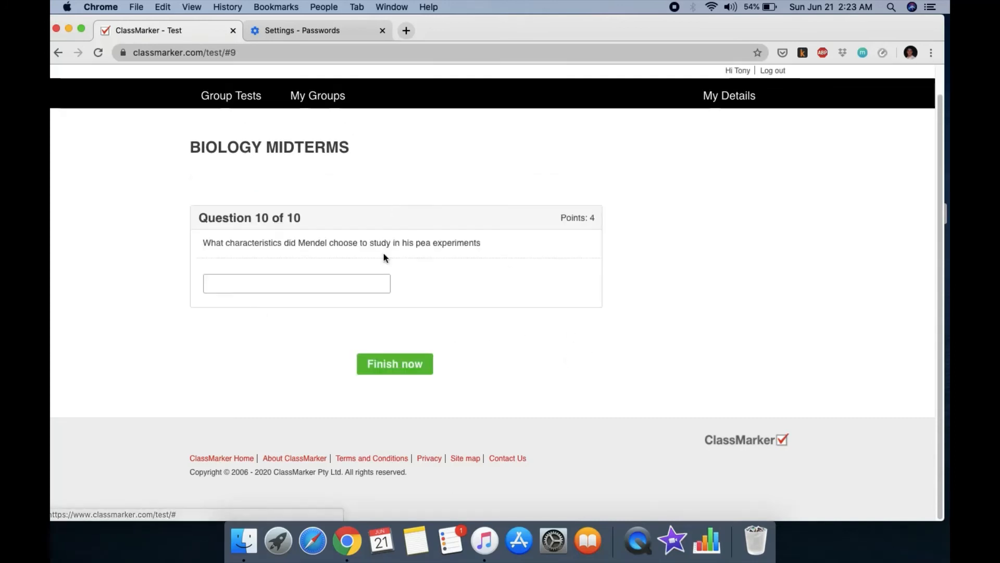
Step: List seed shape, seed color and flower color for question 10, then finish and confirm submission
{"action": "left_click", "coordinate": [249, 282]}
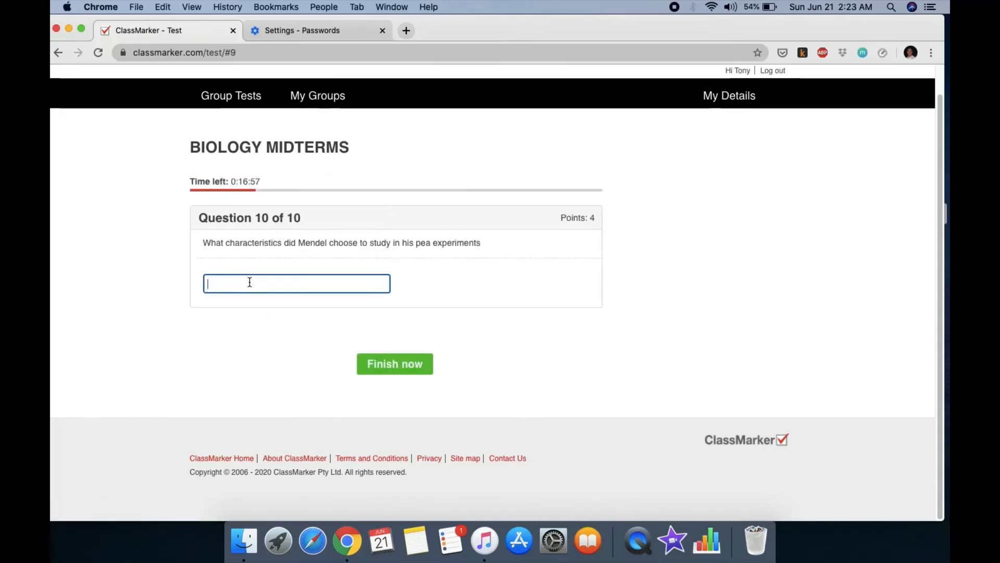
{"action": "type", "text": "seed, shape, seed color, slower color,"}
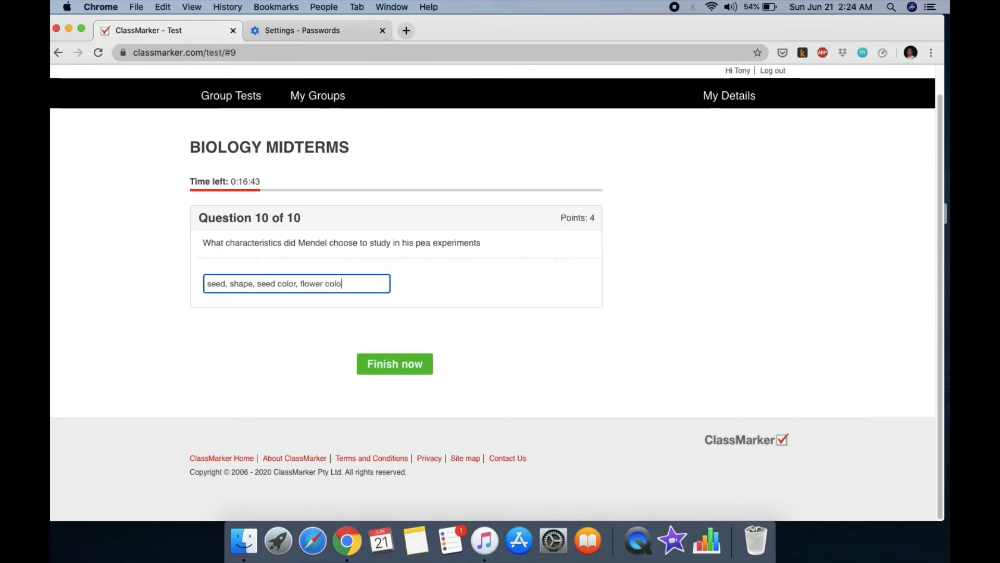
{"action": "left_click", "coordinate": [395, 363]}
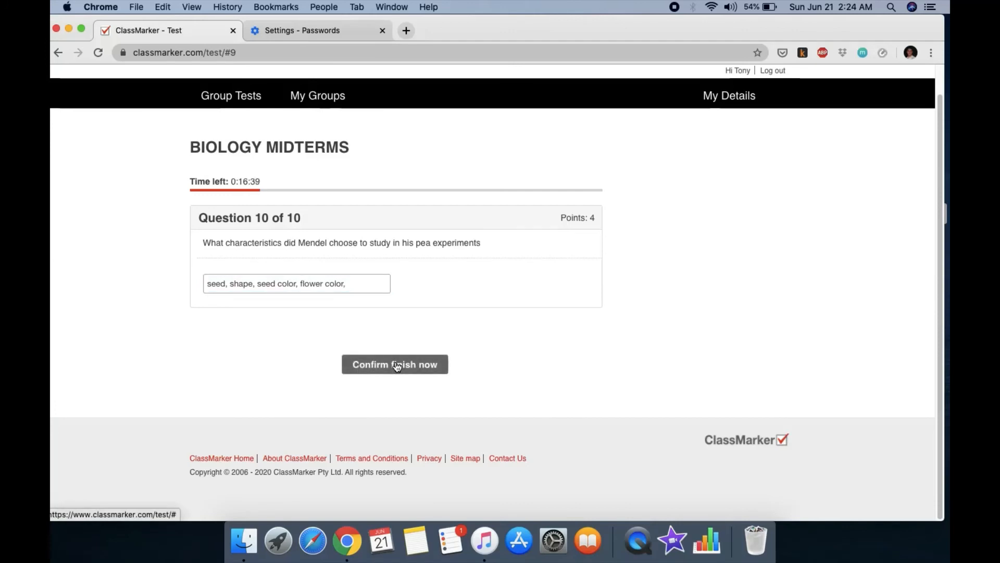
{"action": "left_click", "coordinate": [396, 365]}
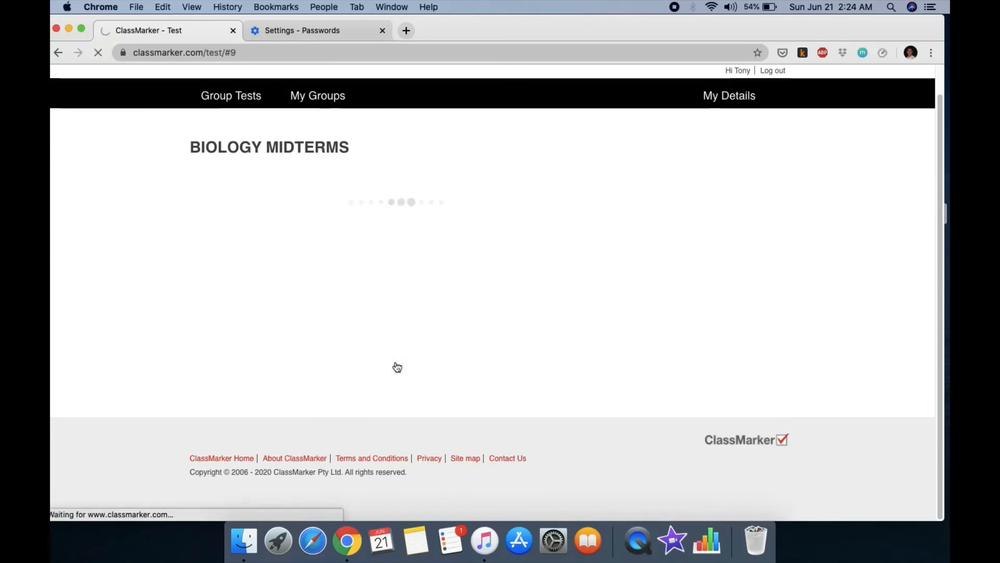
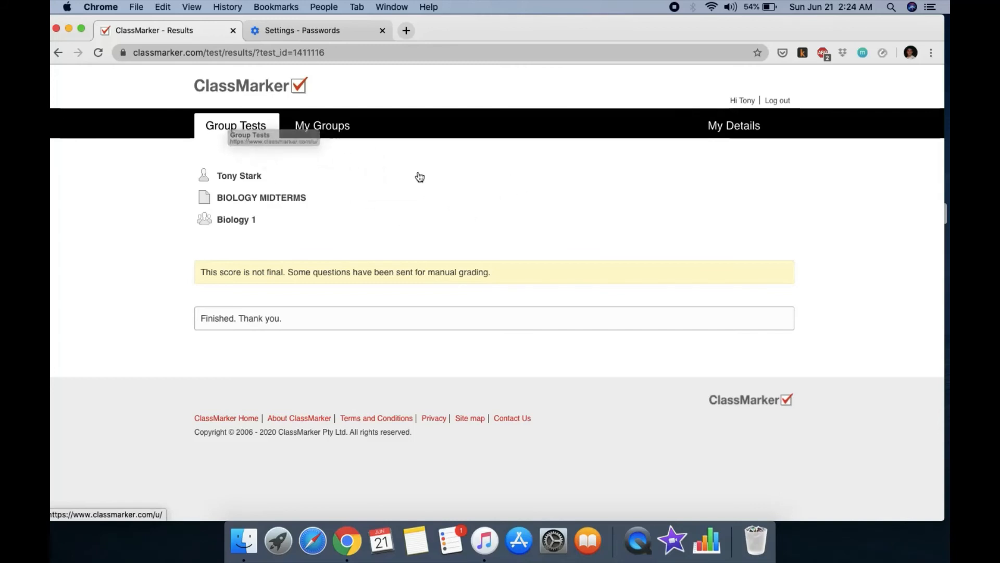
Step: Return to the Group Tests list and log out of the student account
{"action": "left_click", "coordinate": [258, 127]}
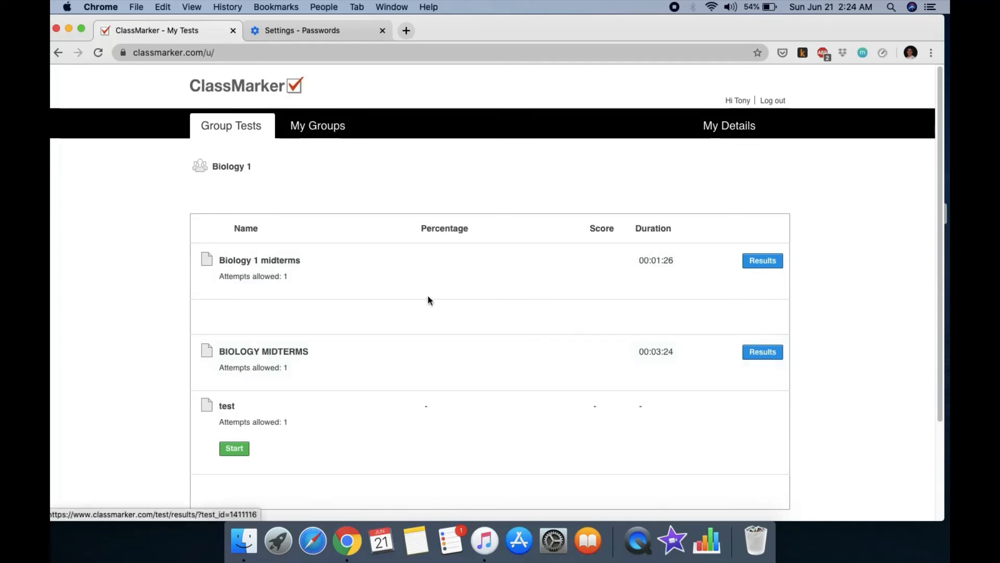
{"action": "left_click", "coordinate": [774, 102]}
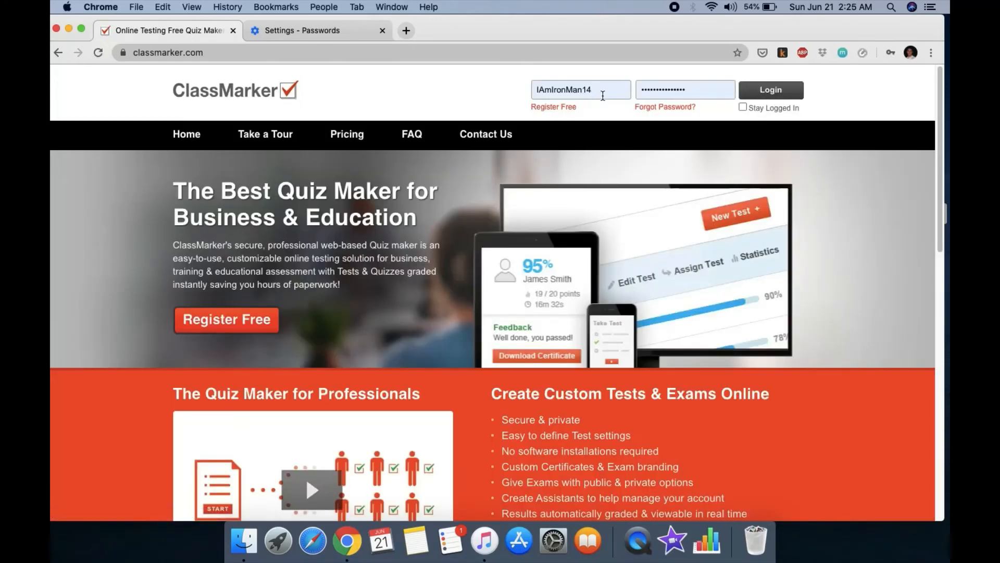
Step: Sign in with the teacher's saved Chrome login and scroll down the dashboard's recent results
{"action": "left_click", "coordinate": [625, 90]}
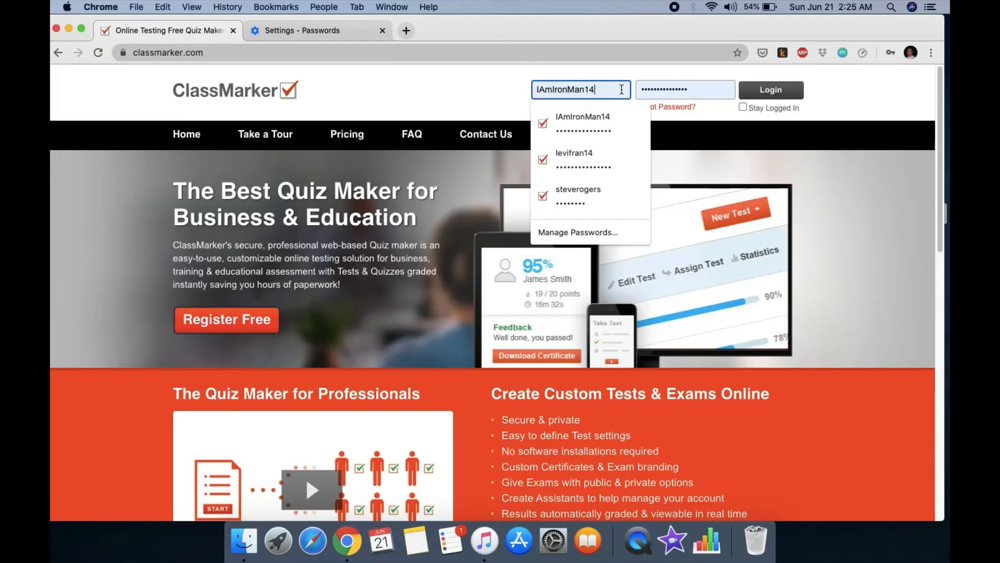
{"action": "left_click", "coordinate": [614, 161]}
{"action": "left_click", "coordinate": [774, 100]}
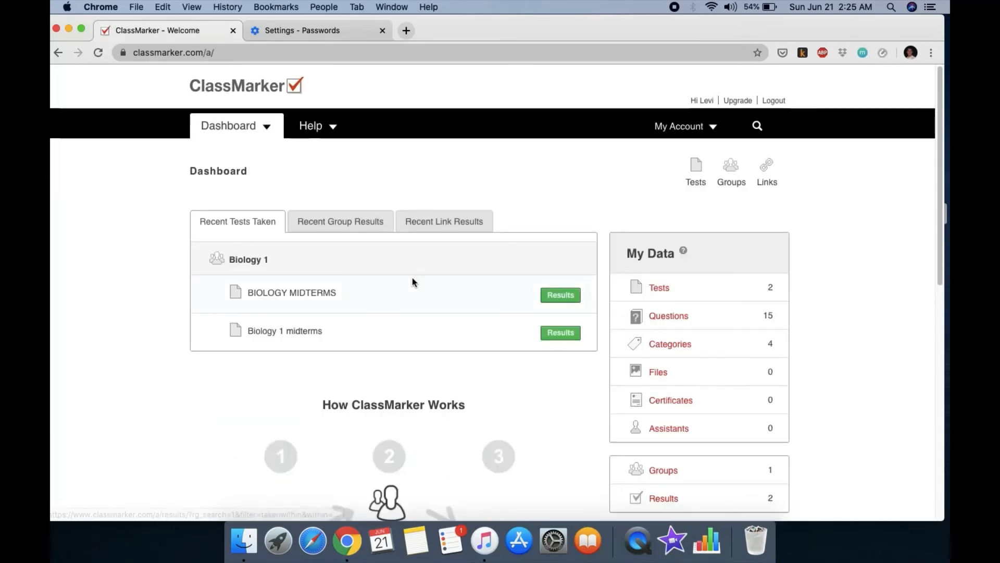
{"action": "scroll", "coordinate": [409, 282], "scroll_direction": "down", "scroll_amount": 1}
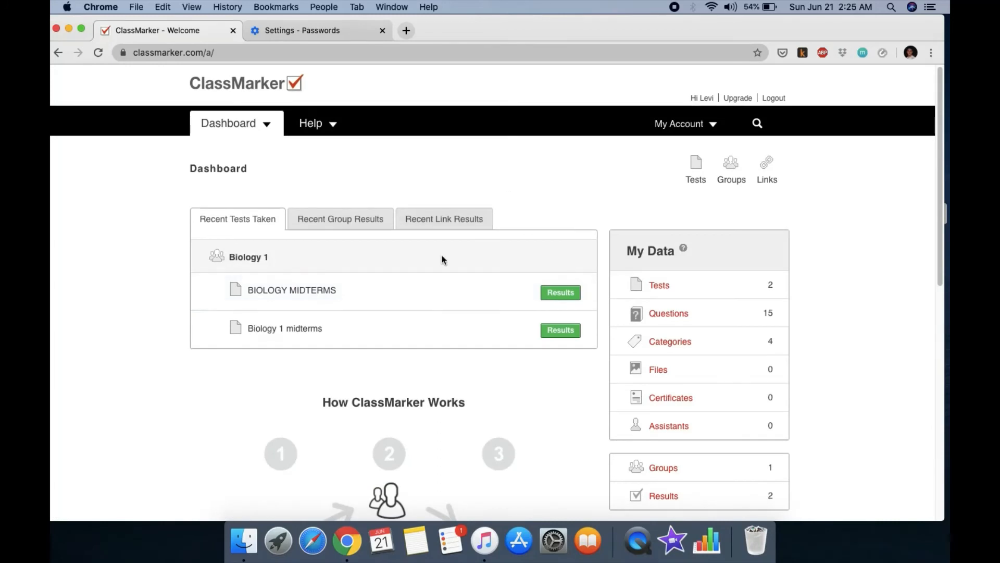
{"action": "scroll", "coordinate": [407, 334], "scroll_direction": "down", "scroll_amount": 2}
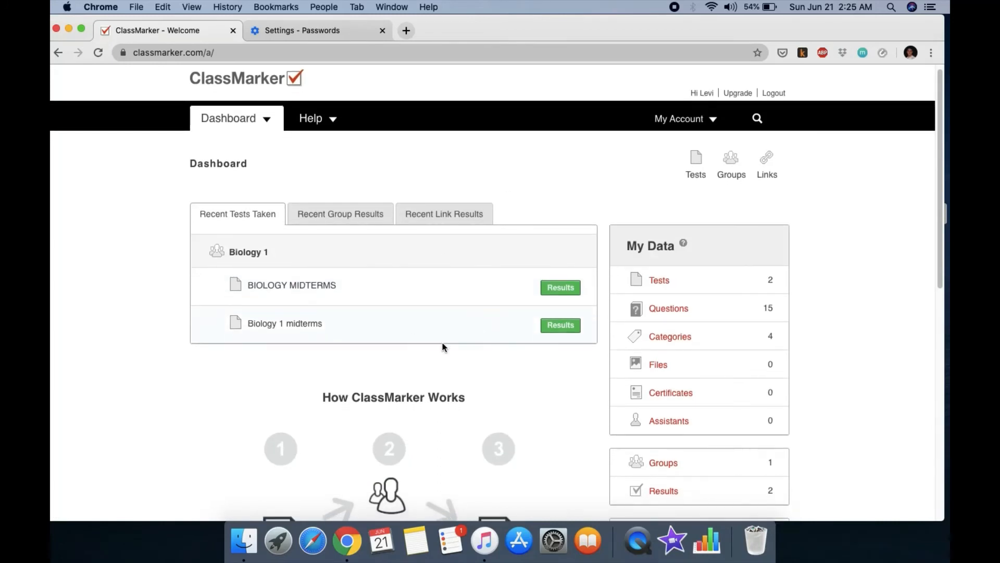
{"action": "scroll", "coordinate": [442, 346], "scroll_direction": "down", "scroll_amount": 1}
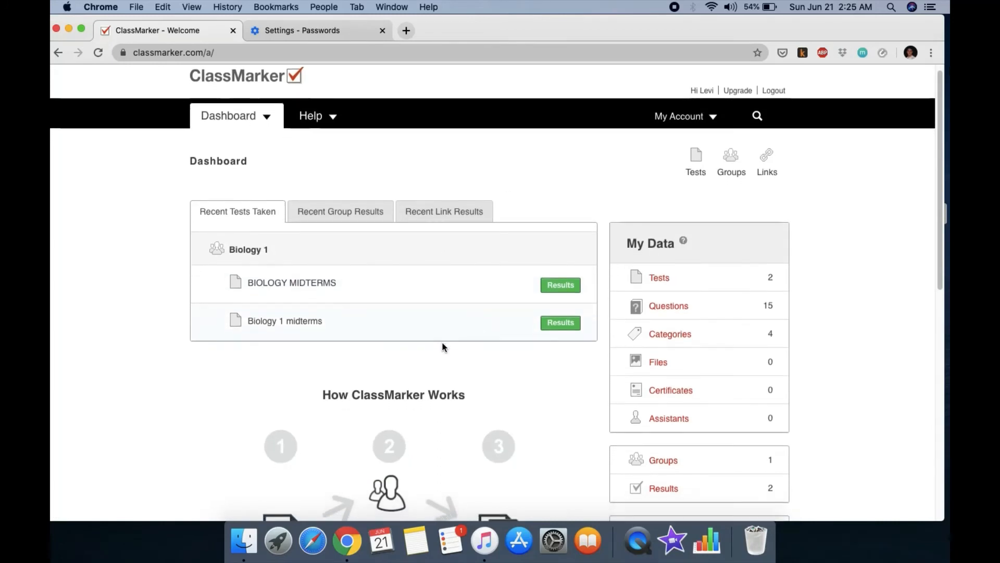
Step: Open BIOLOGY MIDTERMS results for Biology 1, showing one 46.2% (12/26) submission awaiting grading
{"action": "left_click", "coordinate": [562, 286]}
{"action": "scroll", "coordinate": [472, 323], "scroll_direction": "down", "scroll_amount": 5}
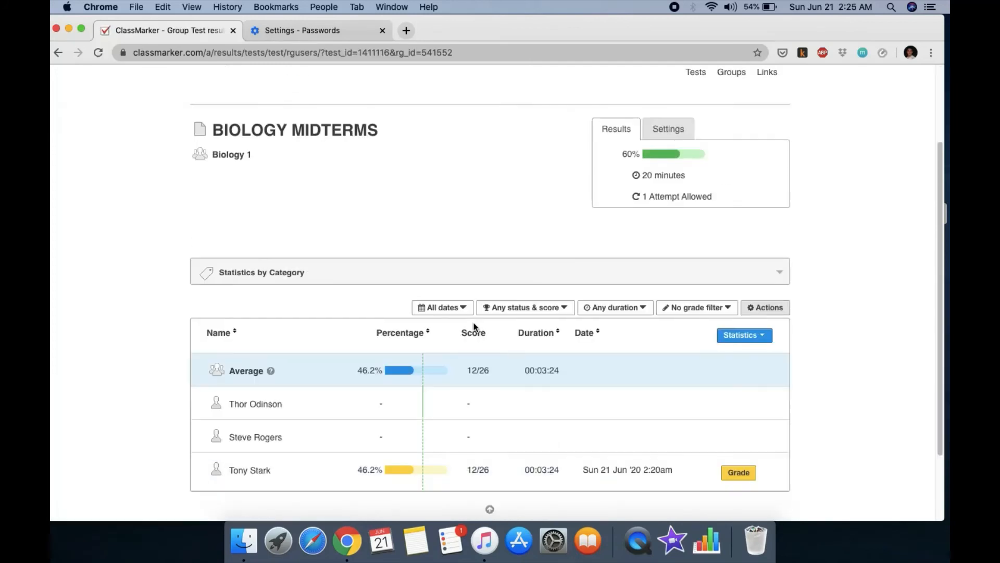
{"action": "scroll", "coordinate": [474, 327], "scroll_direction": "down", "scroll_amount": 2}
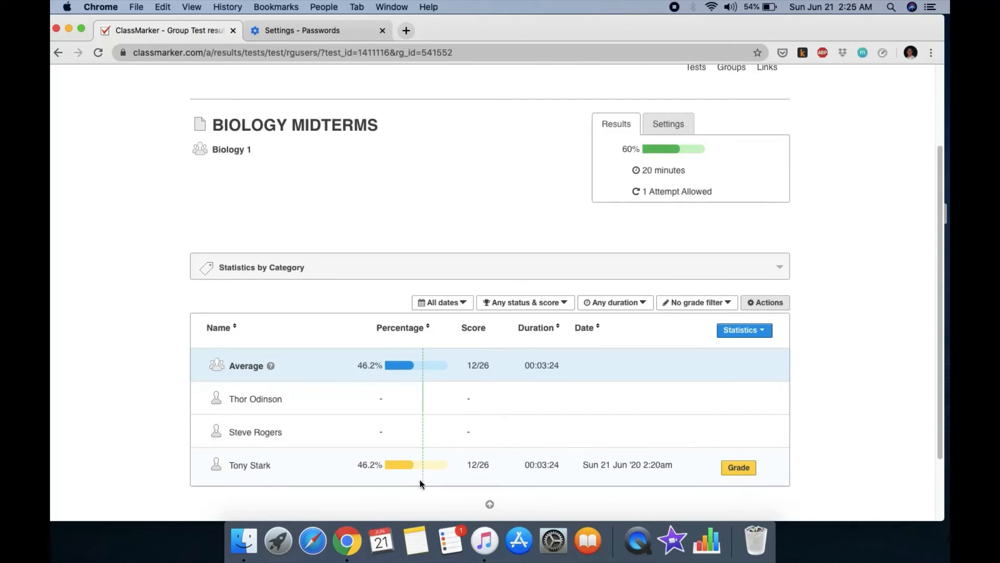
Step: Open the student's BIOLOGY MIDTERMS answer sheet for grading and read the first answers
{"action": "left_click", "coordinate": [738, 474]}
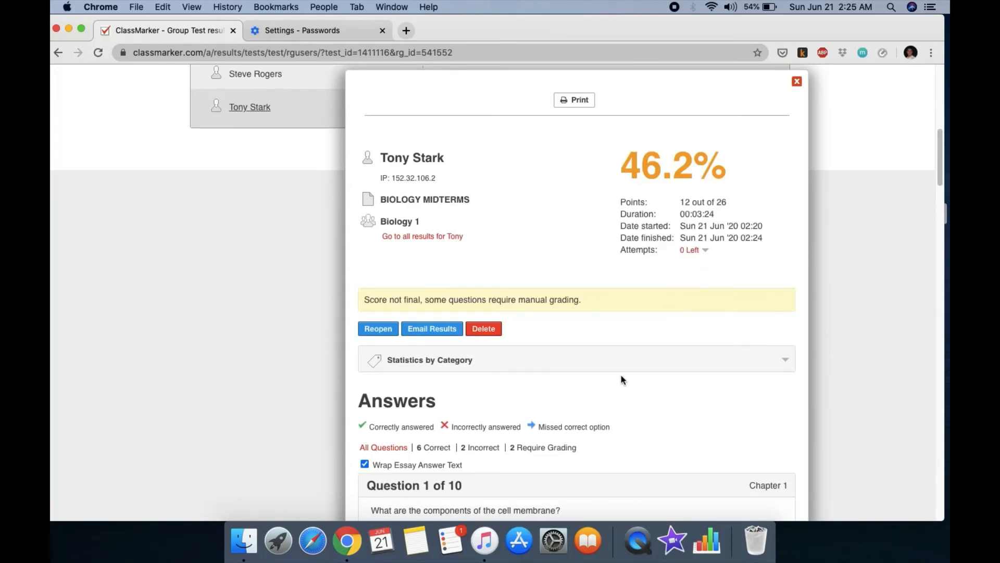
{"action": "scroll", "coordinate": [621, 380], "scroll_direction": "down", "scroll_amount": 2}
{"action": "scroll", "coordinate": [624, 357], "scroll_direction": "down", "scroll_amount": 5}
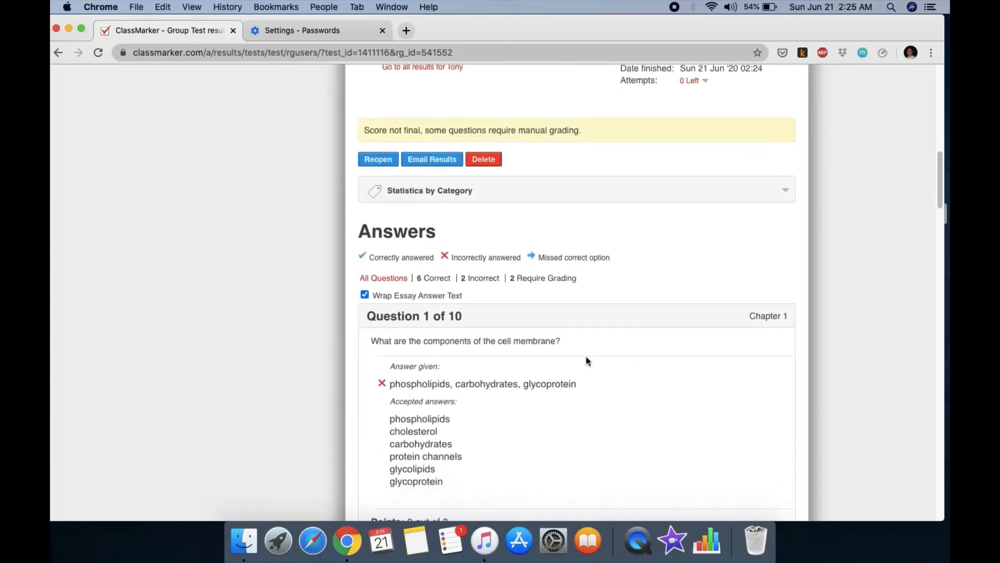
{"action": "scroll", "coordinate": [579, 357], "scroll_direction": "down", "scroll_amount": 1}
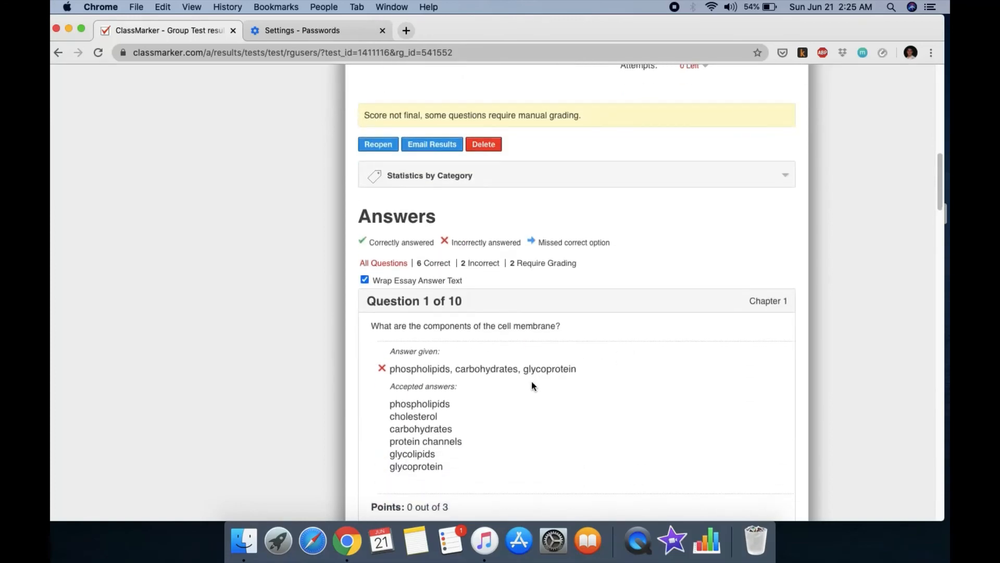
{"action": "scroll", "coordinate": [639, 367], "scroll_direction": "down", "scroll_amount": 1}
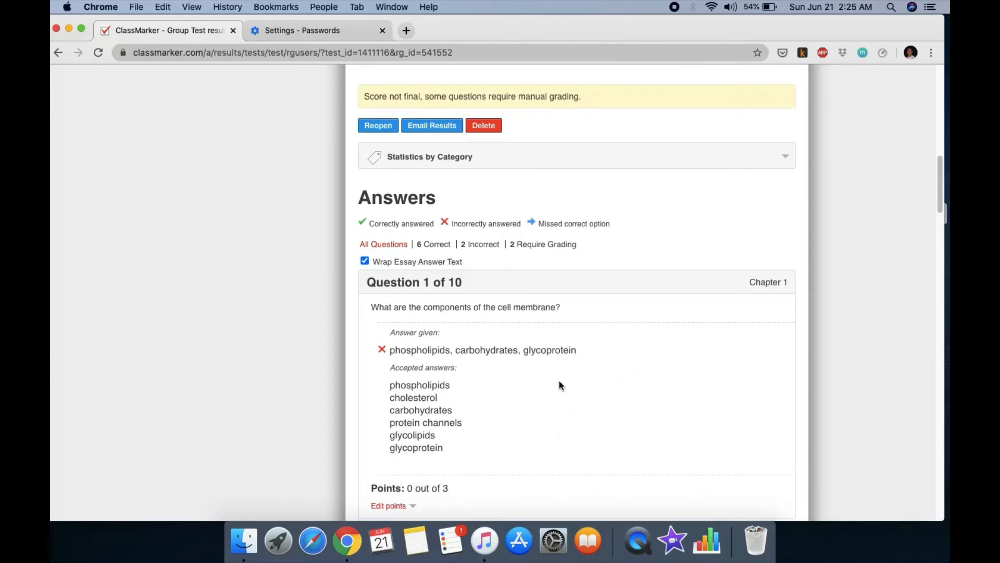
{"action": "scroll", "coordinate": [576, 376], "scroll_direction": "down", "scroll_amount": 3}
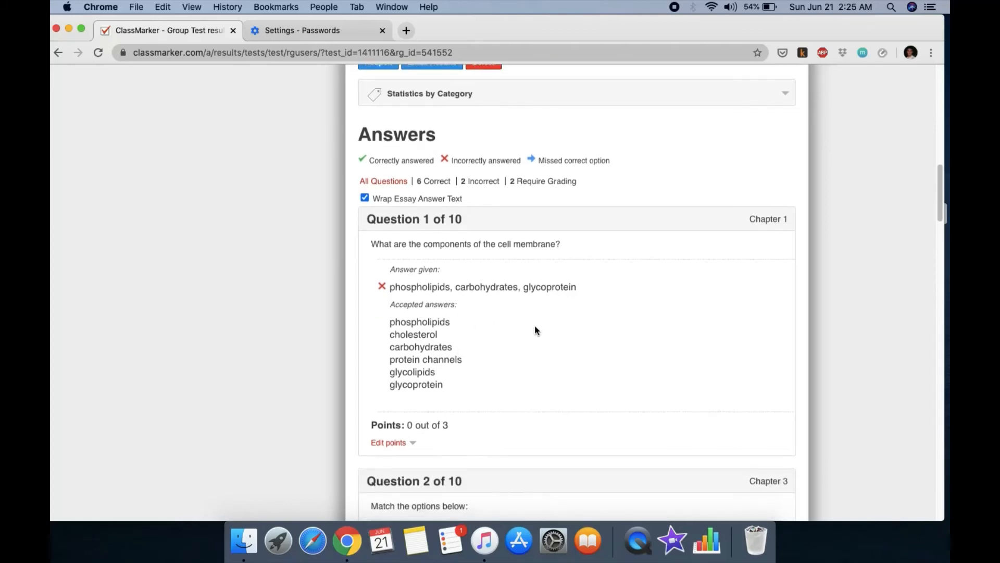
{"action": "scroll", "coordinate": [534, 328], "scroll_direction": "down", "scroll_amount": 1}
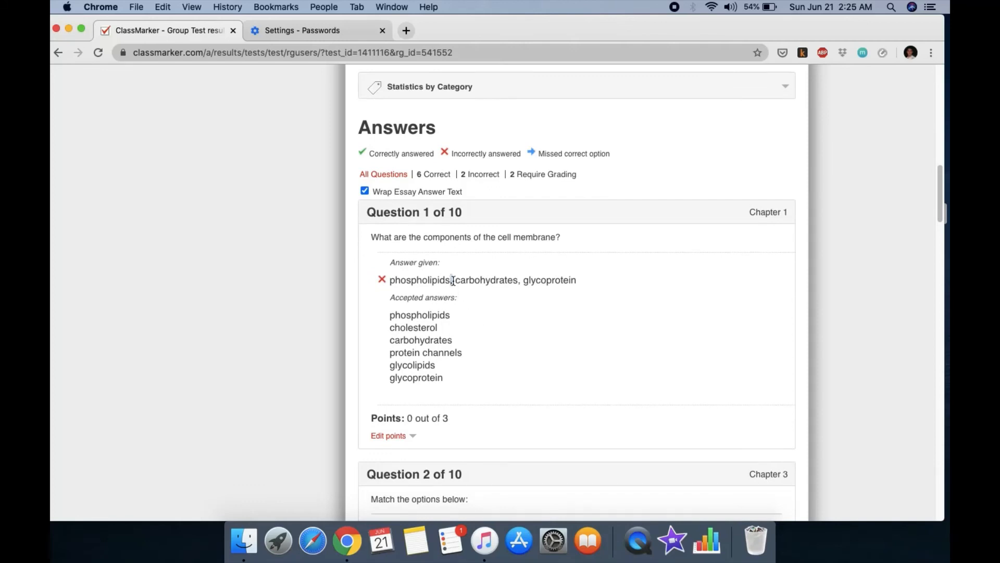
{"action": "left_click_drag", "start_coordinate": [453, 281], "coordinate": [576, 281]}
{"action": "scroll", "coordinate": [553, 358], "scroll_direction": "down", "scroll_amount": 2}
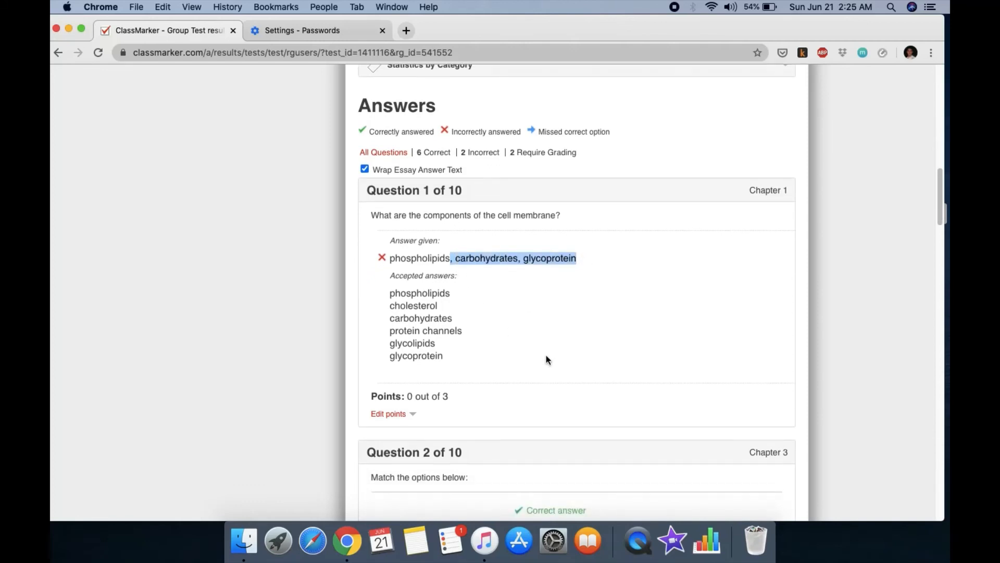
{"action": "left_click", "coordinate": [522, 331]}
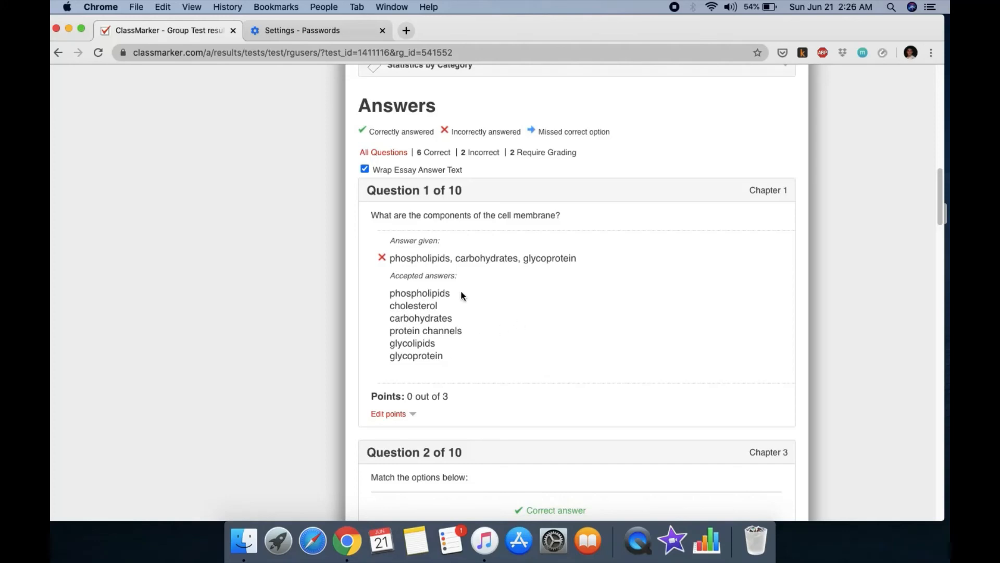
Step: Review the remaining answers down to Question 7's ungraded dolphin answer, still 0 of 3
{"action": "left_click_drag", "start_coordinate": [452, 255], "coordinate": [567, 250]}
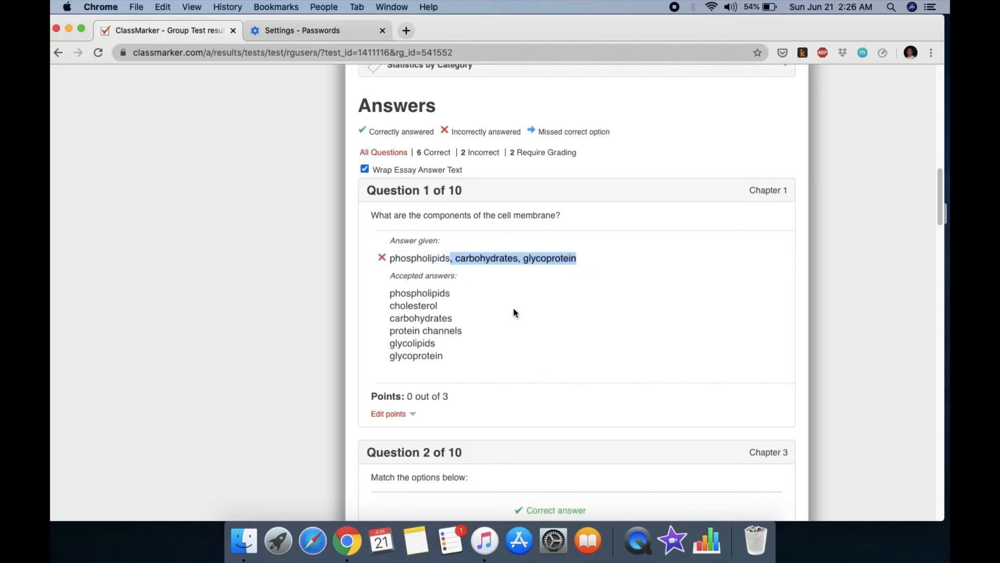
{"action": "scroll", "coordinate": [543, 322], "scroll_direction": "down", "scroll_amount": 3}
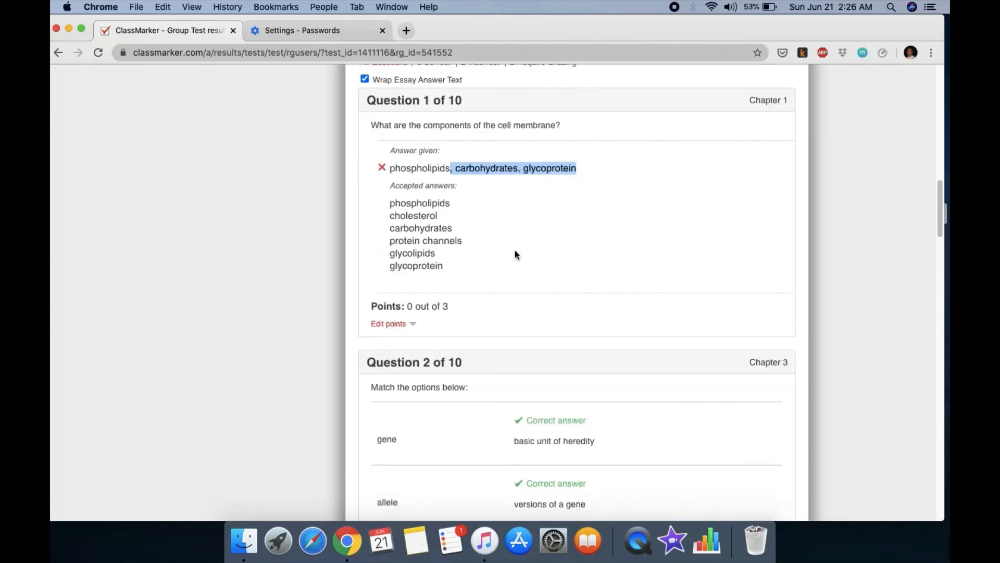
{"action": "scroll", "coordinate": [493, 276], "scroll_direction": "down", "scroll_amount": 10}
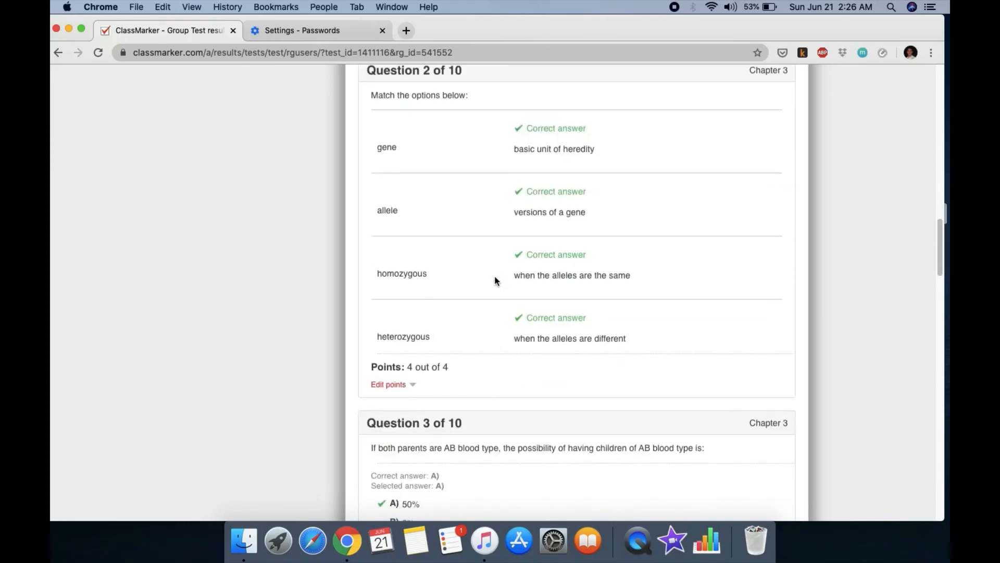
{"action": "scroll", "coordinate": [495, 276], "scroll_direction": "up", "scroll_amount": 5}
{"action": "scroll", "coordinate": [493, 277], "scroll_direction": "down", "scroll_amount": 10}
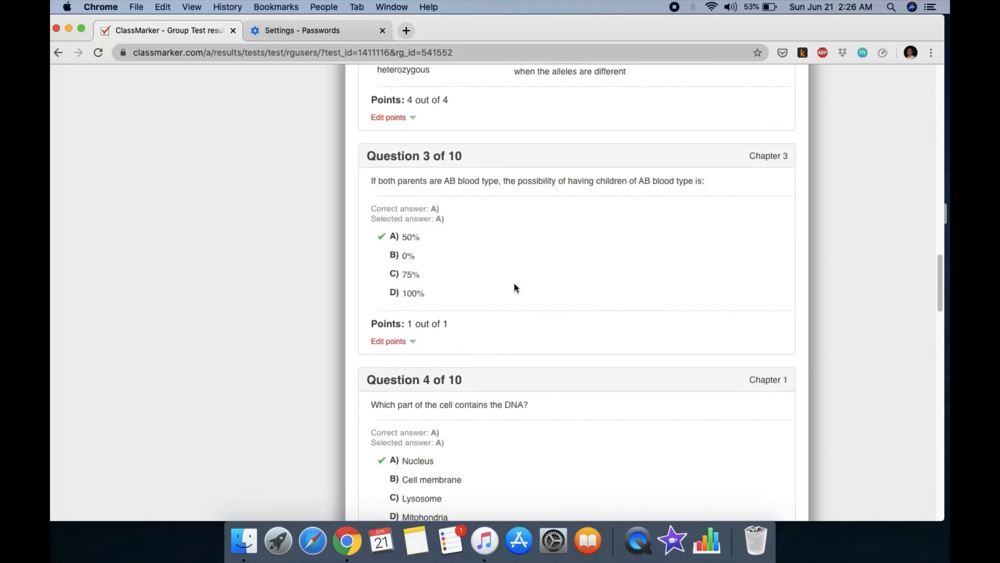
{"action": "scroll", "coordinate": [514, 287], "scroll_direction": "down", "scroll_amount": 2}
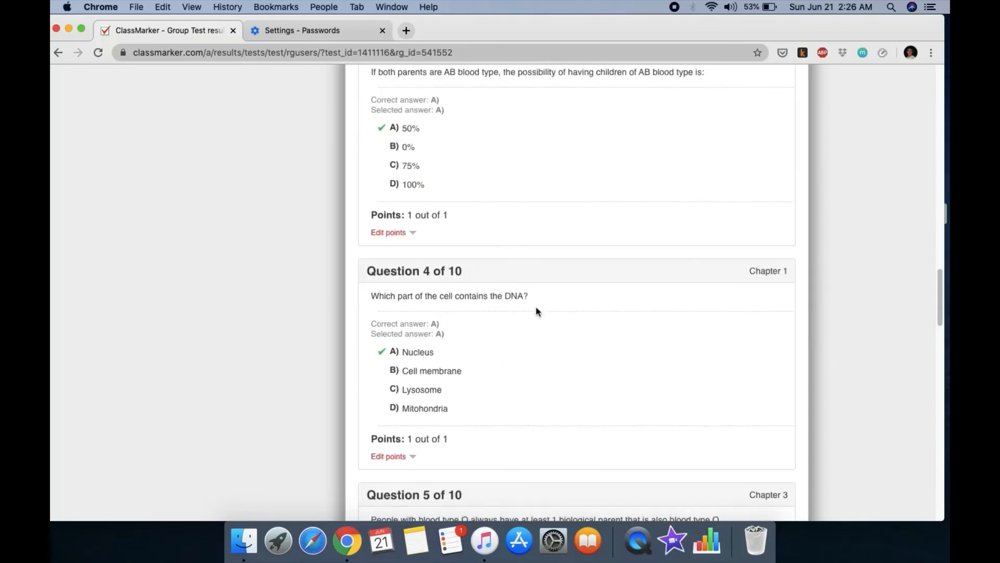
{"action": "scroll", "coordinate": [536, 308], "scroll_direction": "down", "scroll_amount": 6}
{"action": "scroll", "coordinate": [537, 311], "scroll_direction": "down", "scroll_amount": 9}
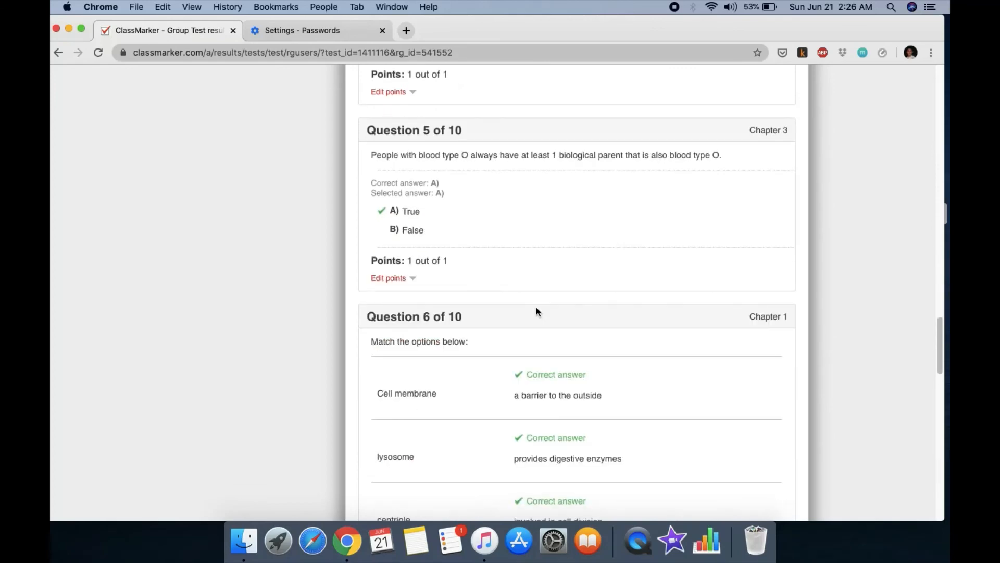
{"action": "scroll", "coordinate": [501, 303], "scroll_direction": "down", "scroll_amount": 13}
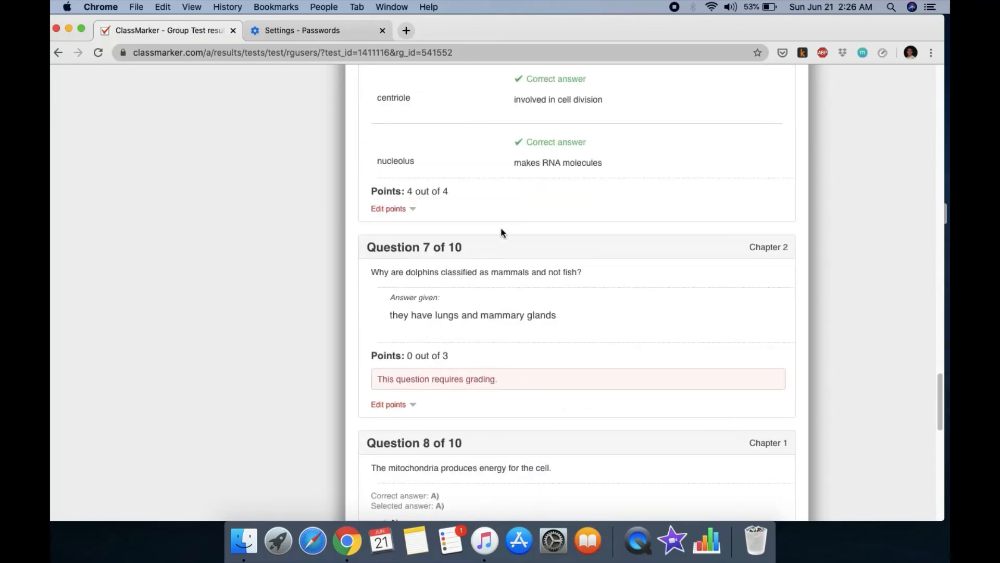
{"action": "left_click_drag", "start_coordinate": [377, 268], "coordinate": [477, 389]}
Step: Award Question 7's dolphin answer full points and save its score at 3 out of 3
{"action": "left_click", "coordinate": [493, 358]}
{"action": "left_click", "coordinate": [398, 405]}
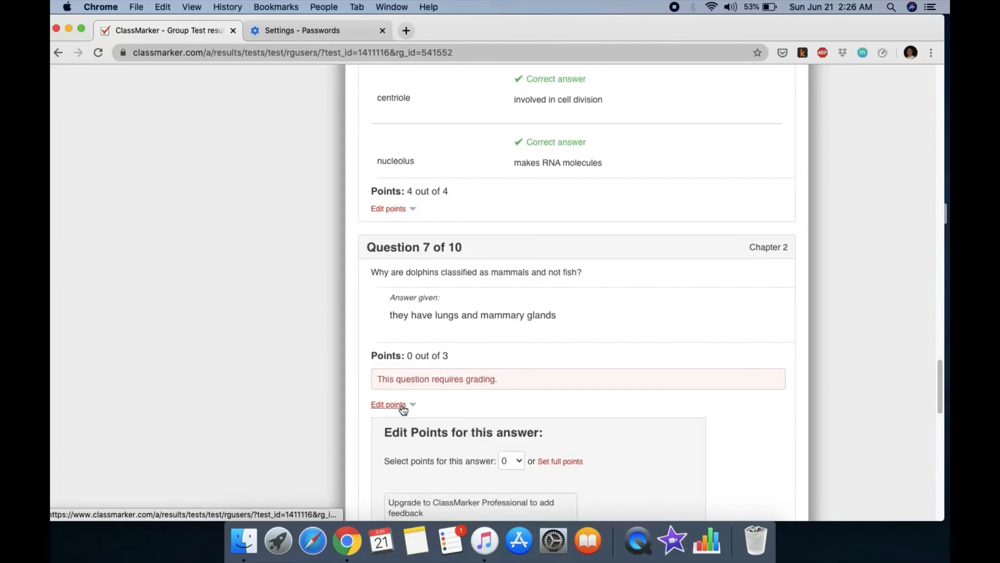
{"action": "scroll", "coordinate": [520, 391], "scroll_direction": "down", "scroll_amount": 3}
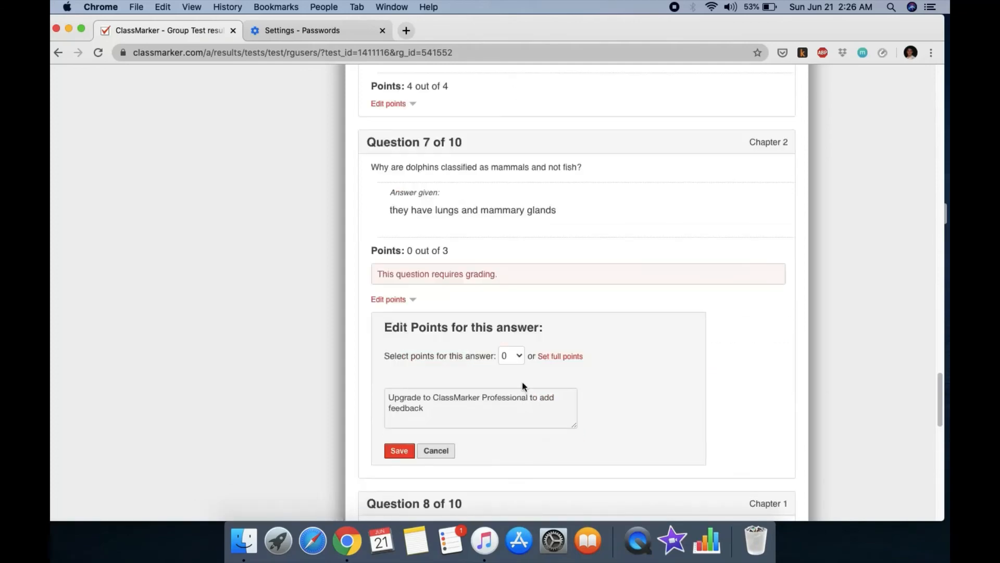
{"action": "left_click", "coordinate": [511, 358]}
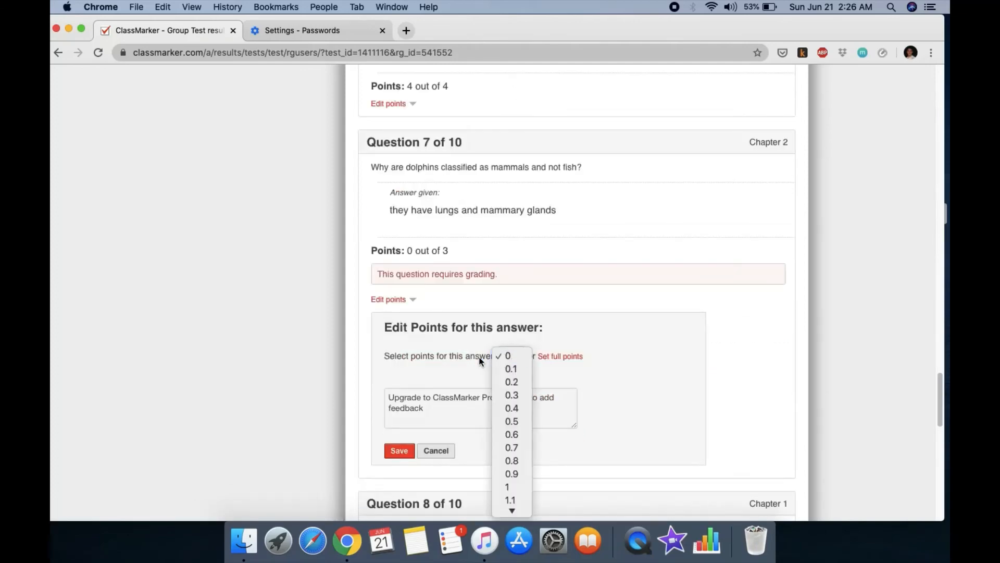
{"action": "left_click", "coordinate": [518, 448]}
{"action": "scroll", "coordinate": [517, 451], "scroll_direction": "down", "scroll_amount": 5}
{"action": "left_click", "coordinate": [521, 149]}
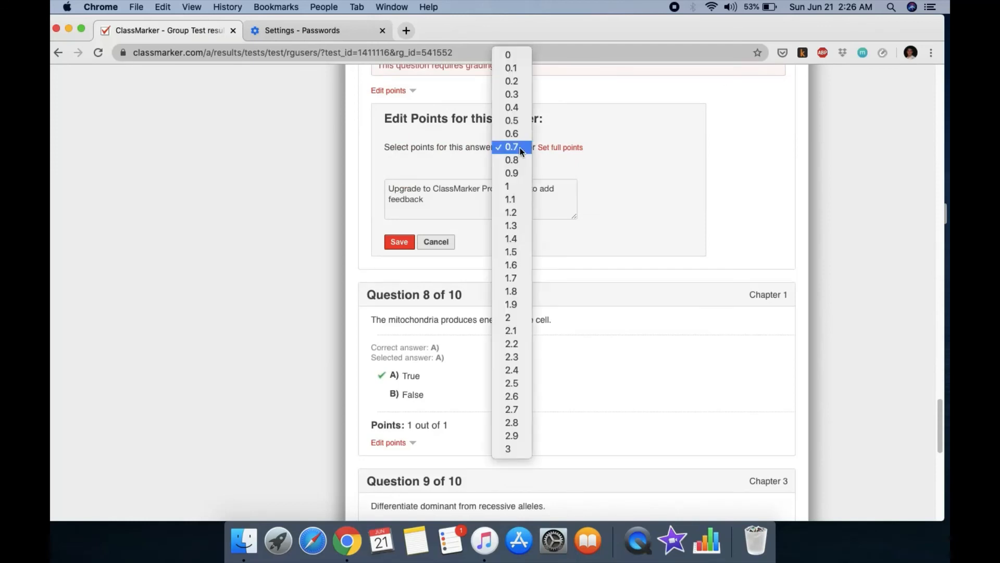
{"action": "left_click", "coordinate": [554, 151]}
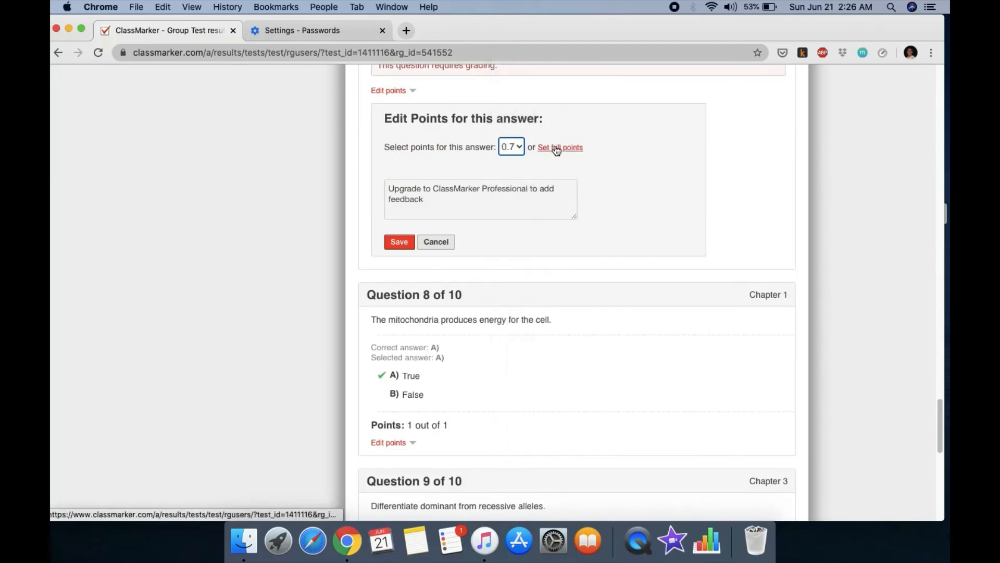
{"action": "left_click", "coordinate": [556, 149]}
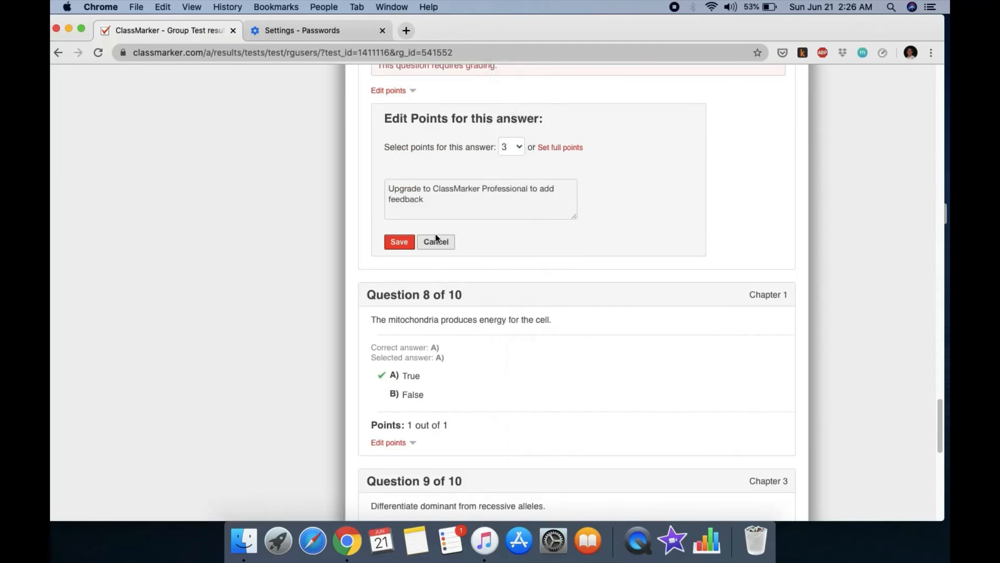
{"action": "left_click", "coordinate": [404, 242]}
{"action": "scroll", "coordinate": [566, 195], "scroll_direction": "up", "scroll_amount": 5}
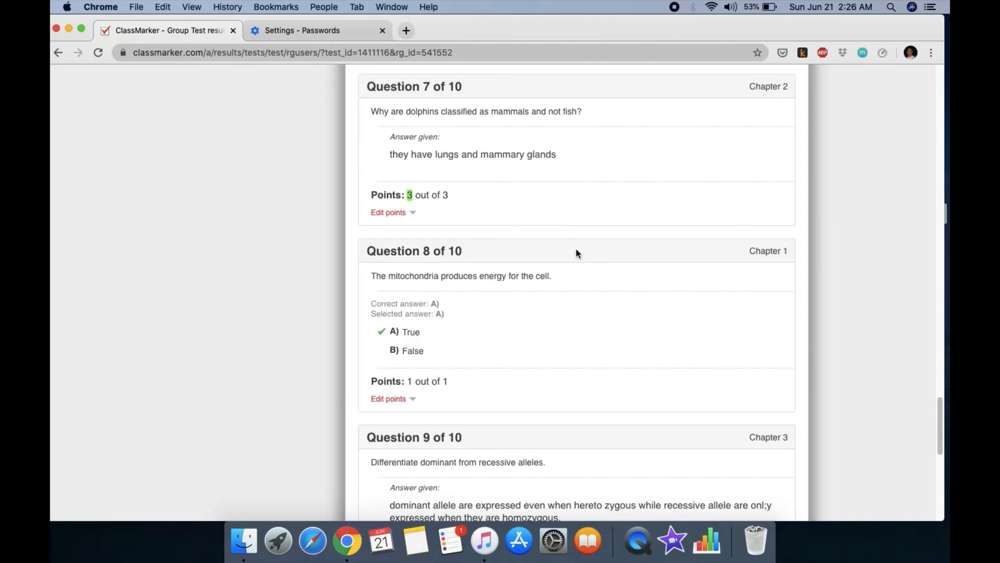
Step: Give Question 9's dominant/recessive alleles answer 3 points and save it
{"action": "scroll", "coordinate": [568, 301], "scroll_direction": "down", "scroll_amount": 5}
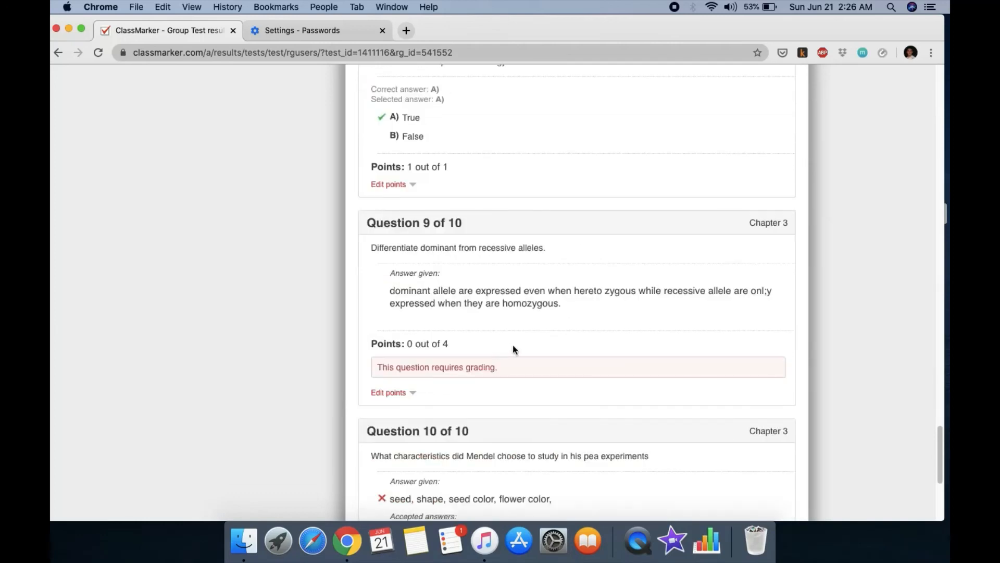
{"action": "scroll", "coordinate": [520, 344], "scroll_direction": "down", "scroll_amount": 1}
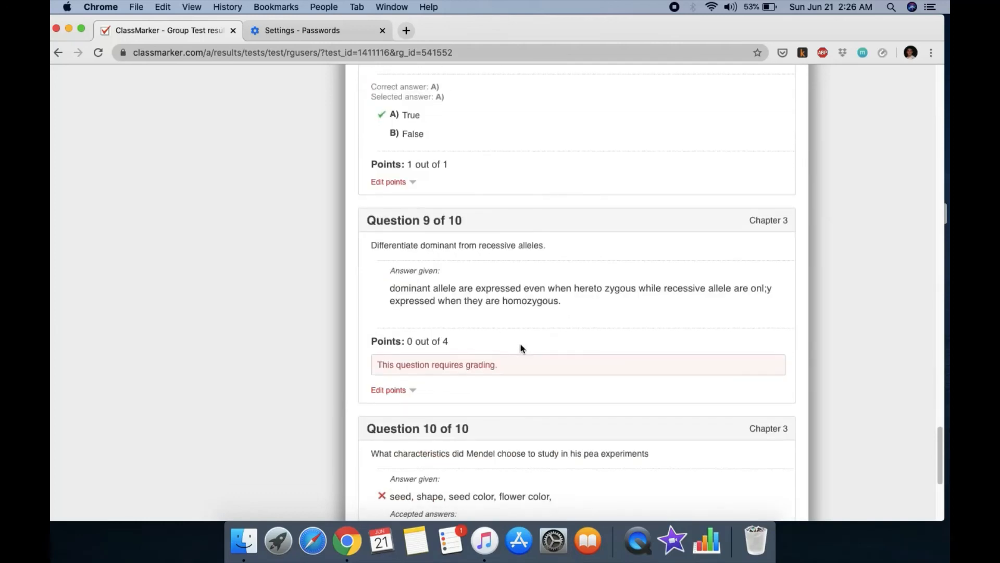
{"action": "left_click", "coordinate": [402, 390]}
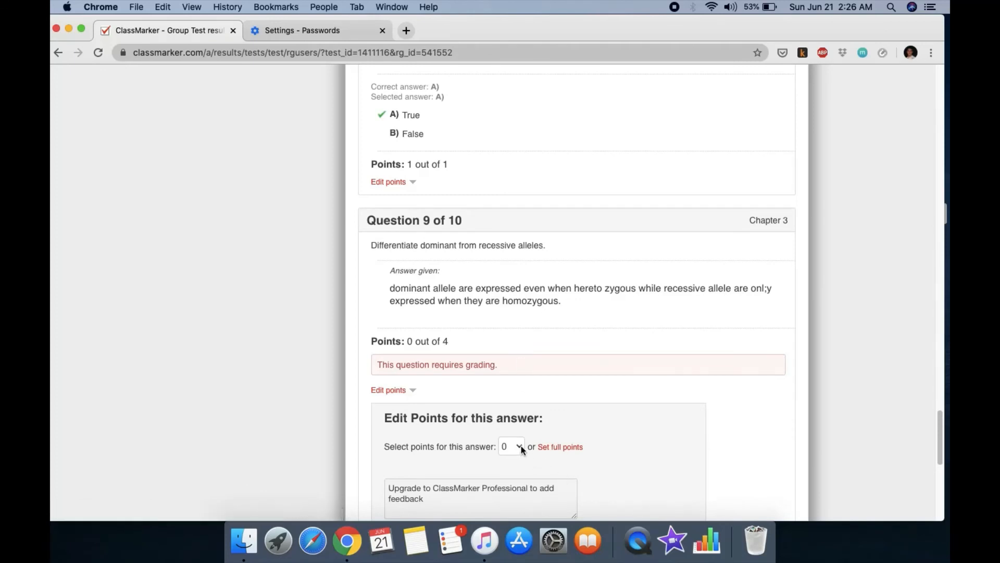
{"action": "left_click", "coordinate": [521, 447]}
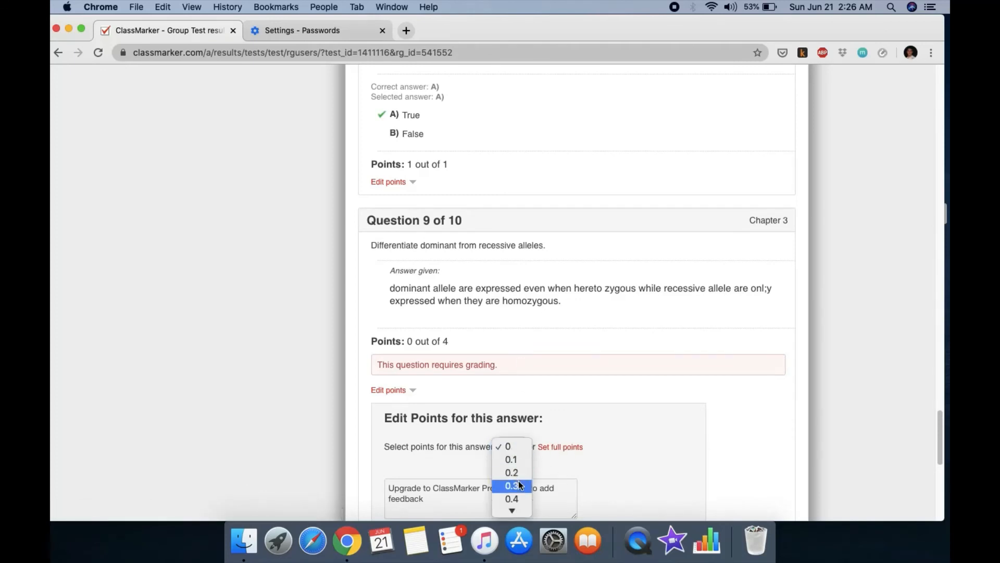
{"action": "scroll", "coordinate": [519, 480], "scroll_direction": "down", "scroll_amount": 10}
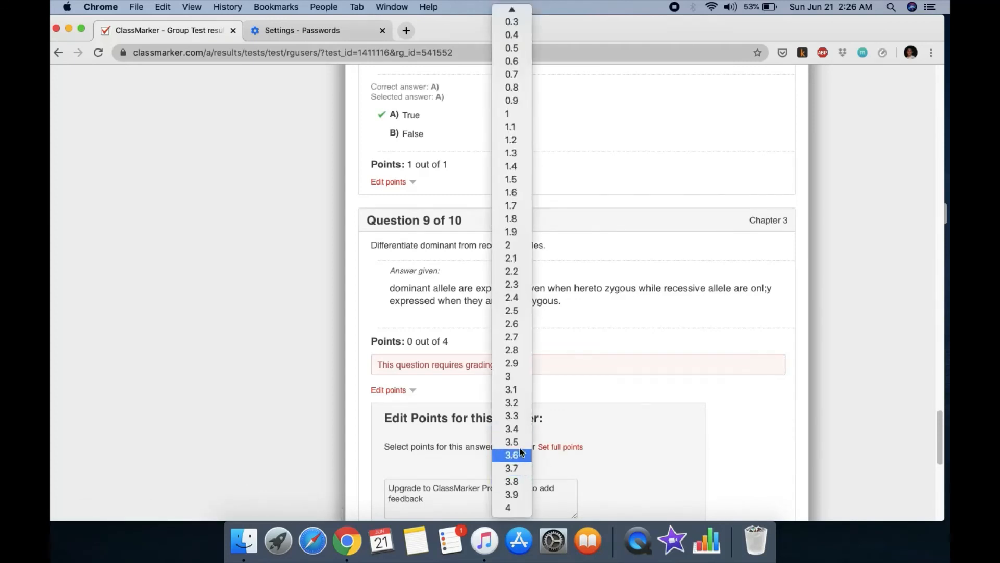
{"action": "left_click", "coordinate": [518, 377]}
{"action": "scroll", "coordinate": [584, 374], "scroll_direction": "down", "scroll_amount": 3}
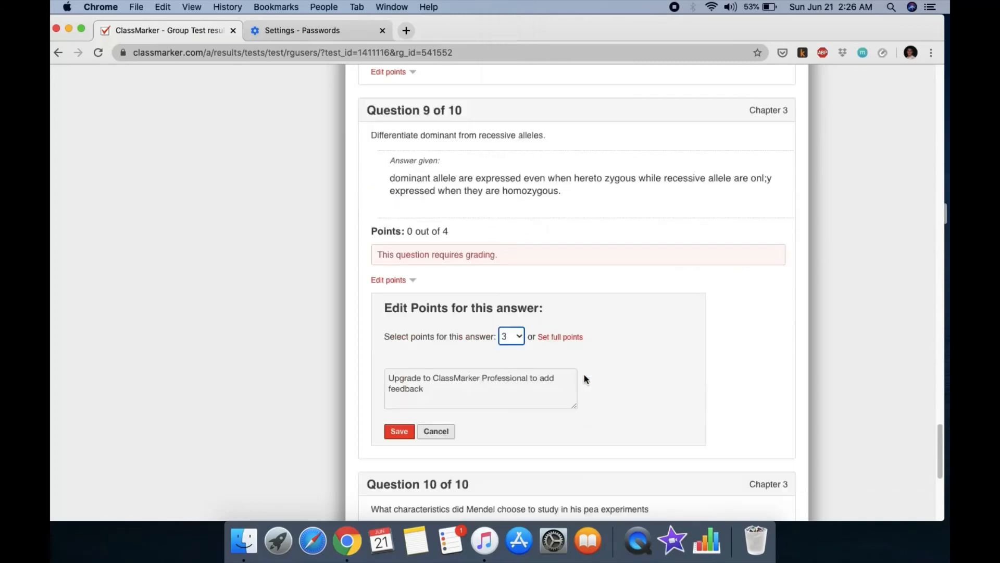
{"action": "left_click", "coordinate": [400, 432]}
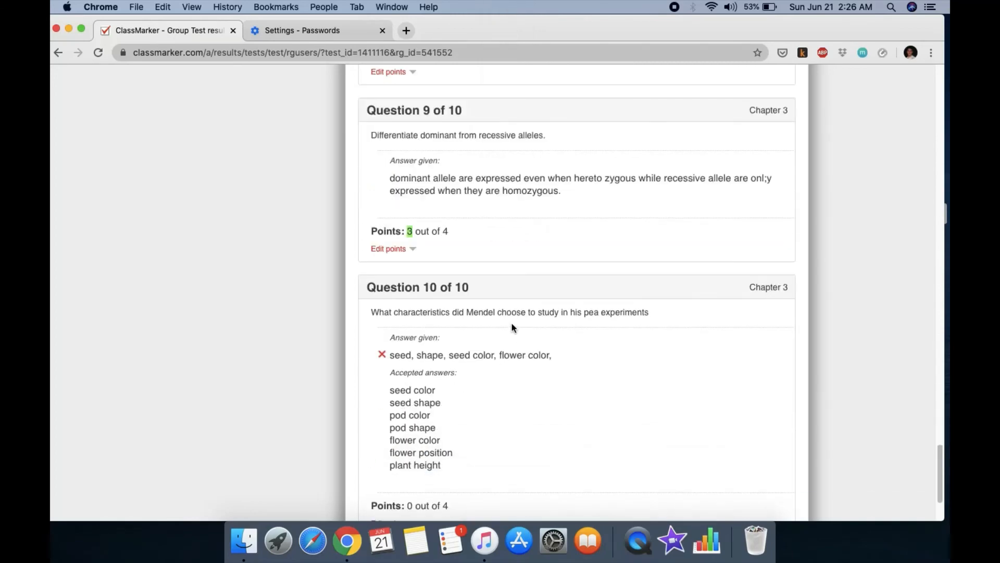
{"action": "scroll", "coordinate": [552, 381], "scroll_direction": "down", "scroll_amount": 4}
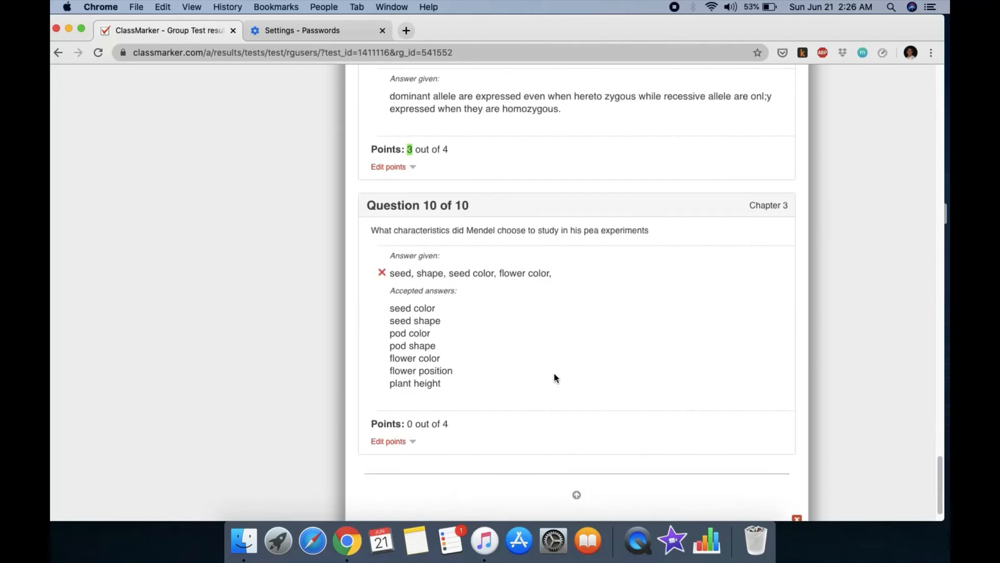
{"action": "left_click_drag", "start_coordinate": [417, 252], "coordinate": [552, 252]}
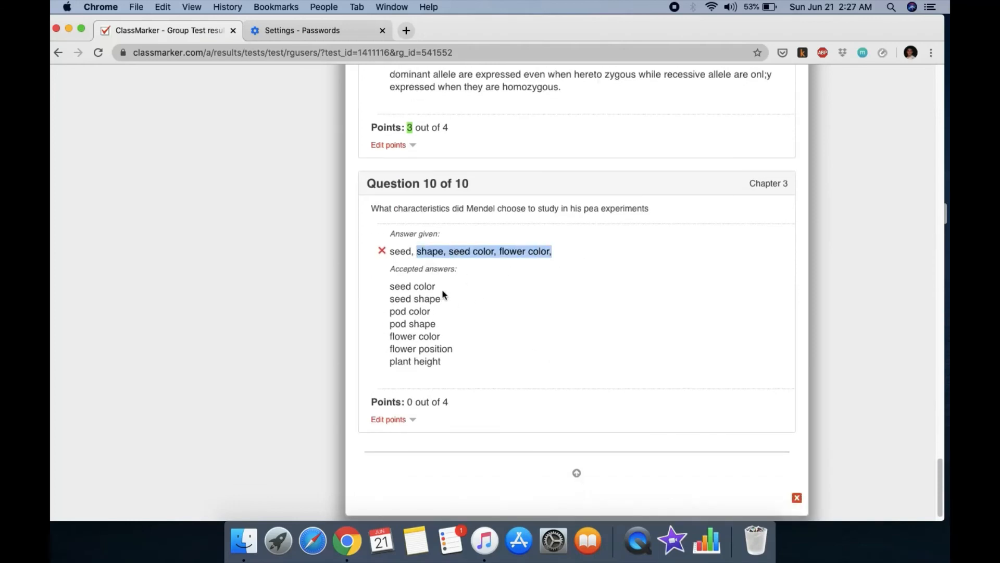
{"action": "left_click_drag", "start_coordinate": [400, 251], "coordinate": [497, 251]}
{"action": "left_click", "coordinate": [422, 249]}
{"action": "left_click_drag", "start_coordinate": [417, 251], "coordinate": [415, 252]}
{"action": "scroll", "coordinate": [509, 308], "scroll_direction": "down", "scroll_amount": 1}
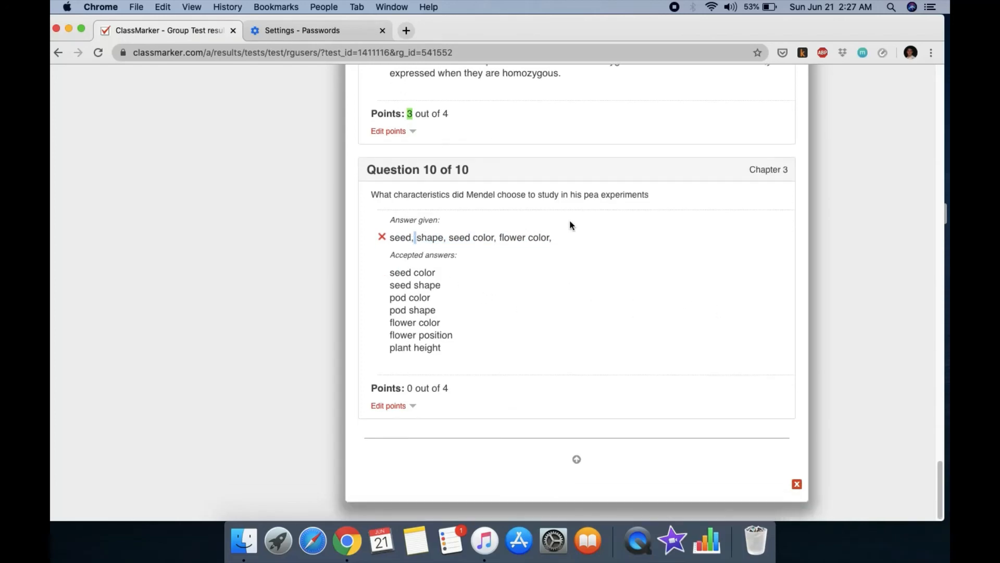
{"action": "scroll", "coordinate": [633, 286], "scroll_direction": "up", "scroll_amount": 20}
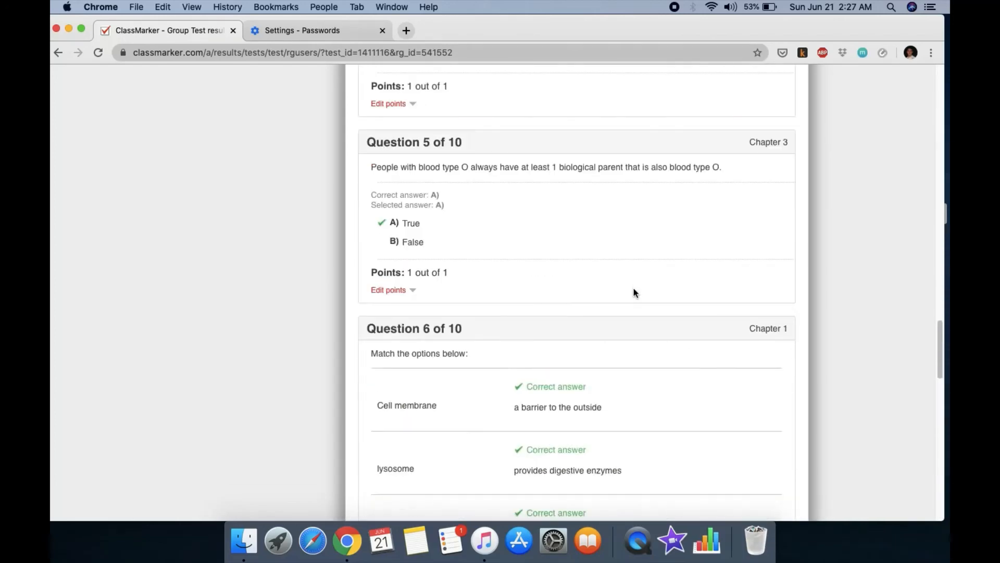
{"action": "scroll", "coordinate": [634, 293], "scroll_direction": "up", "scroll_amount": 20}
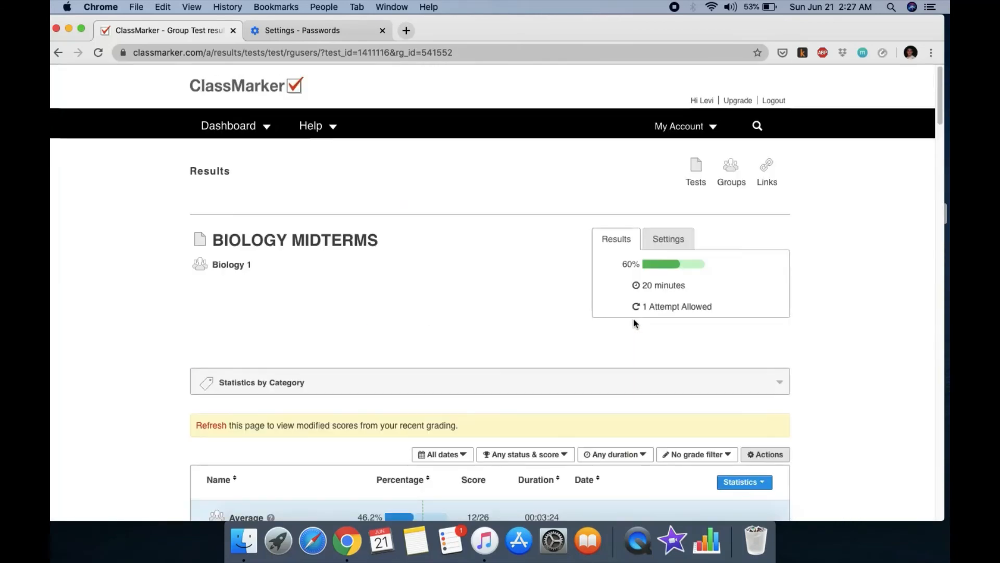
Step: Try emailing the results, check the missing-email notice, then close the student's result popup
{"action": "scroll", "coordinate": [634, 323], "scroll_direction": "down", "scroll_amount": 10}
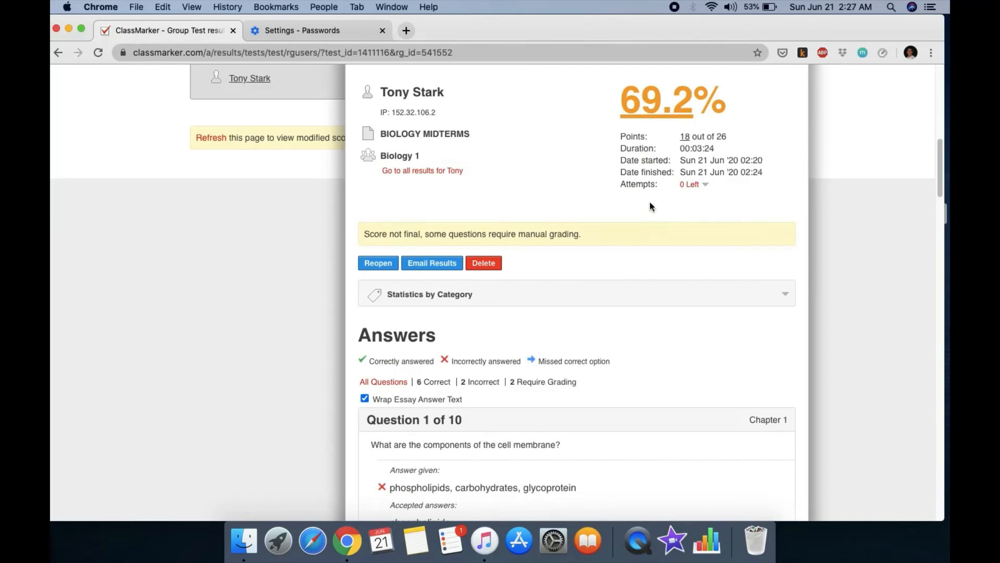
{"action": "left_click", "coordinate": [442, 267]}
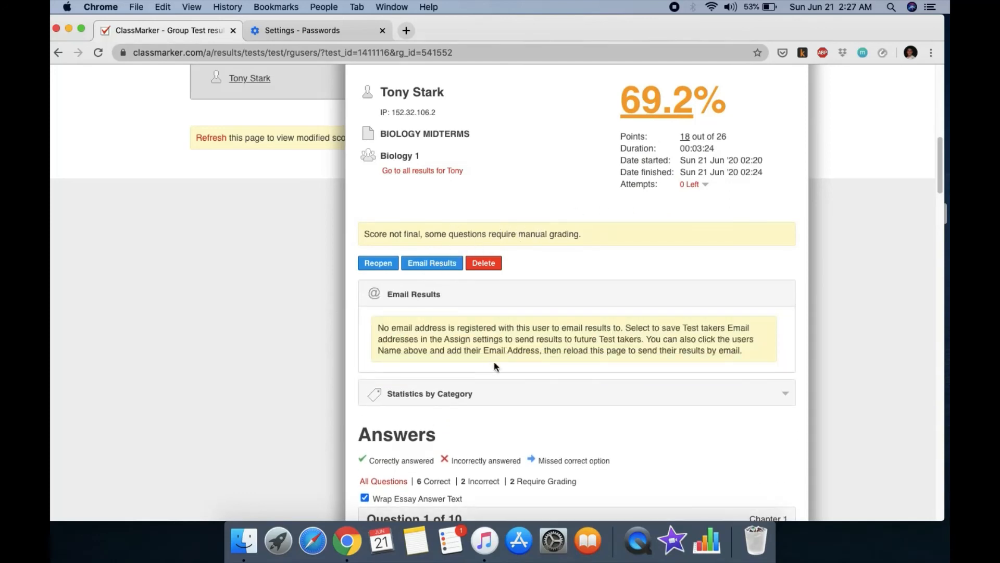
{"action": "left_click_drag", "start_coordinate": [377, 328], "coordinate": [464, 329]}
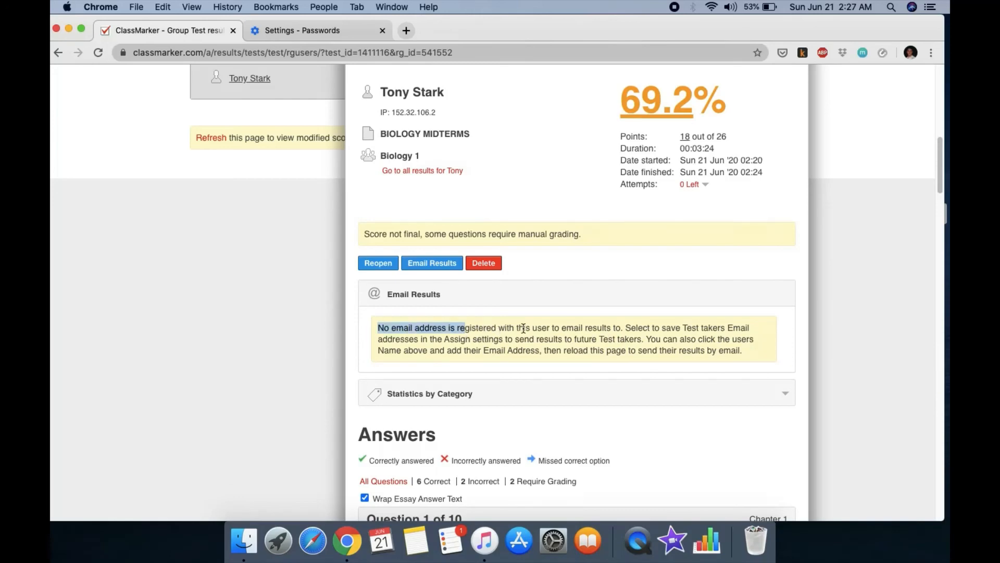
{"action": "scroll", "coordinate": [520, 322], "scroll_direction": "up", "scroll_amount": 3}
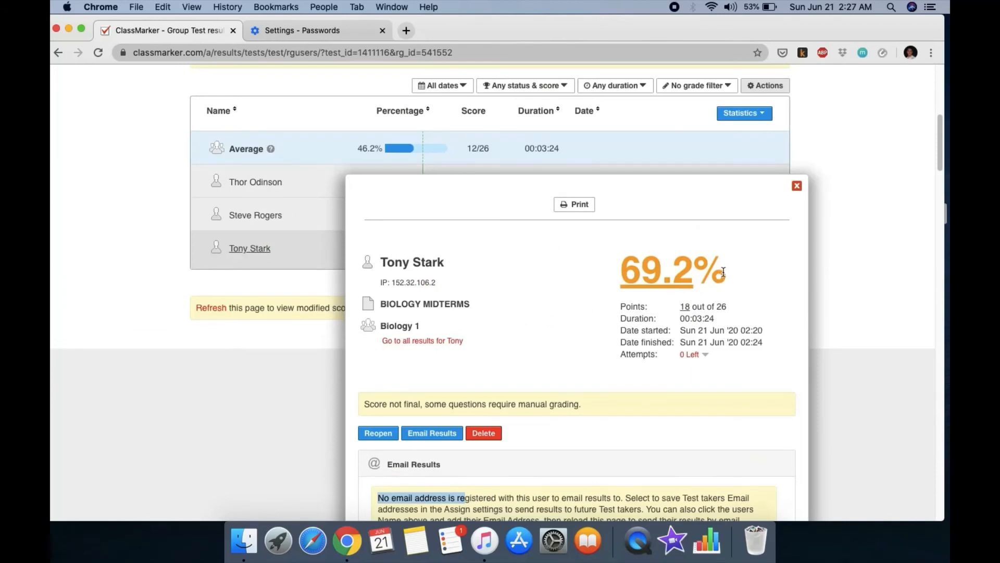
{"action": "left_click", "coordinate": [797, 186]}
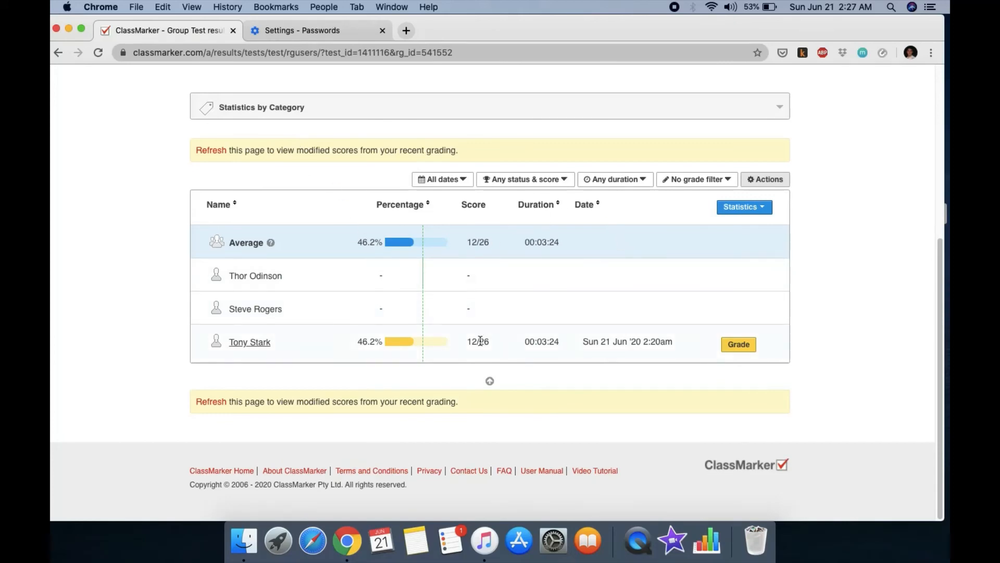
{"action": "scroll", "coordinate": [505, 307], "scroll_direction": "up", "scroll_amount": 3}
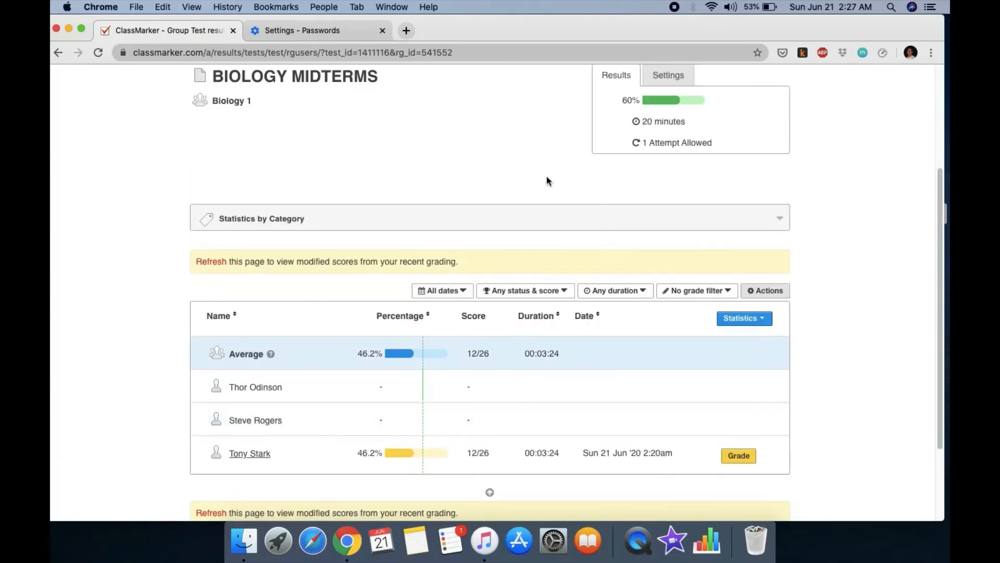
{"action": "scroll", "coordinate": [546, 176], "scroll_direction": "up", "scroll_amount": 3}
{"action": "left_click", "coordinate": [277, 55]}
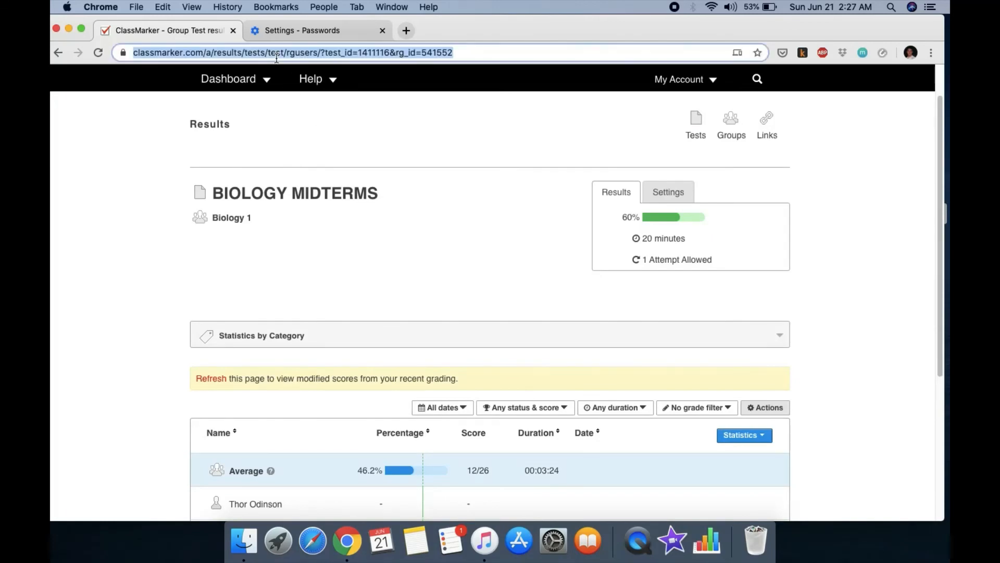
{"action": "key", "text": "Return"}
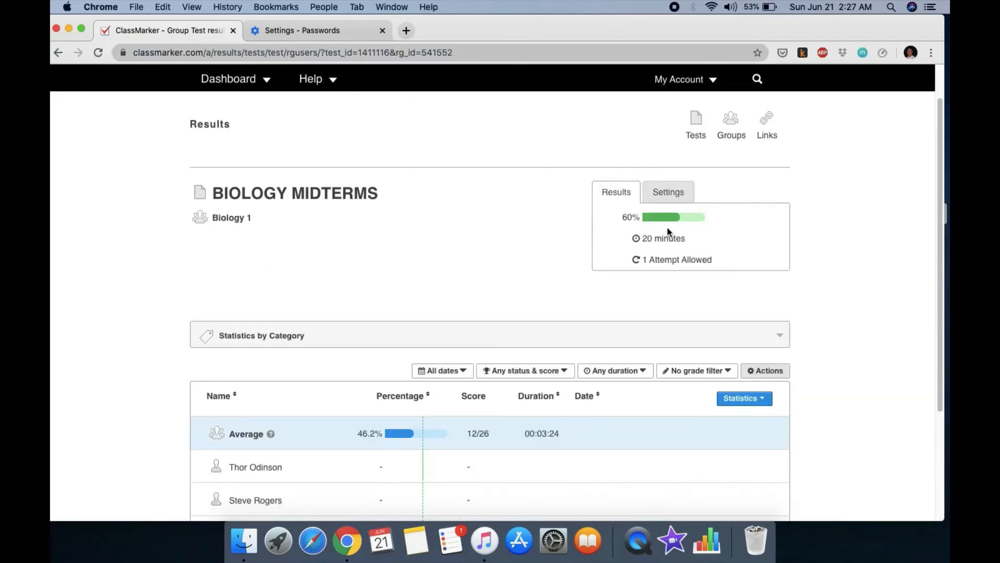
{"action": "left_click", "coordinate": [668, 194]}
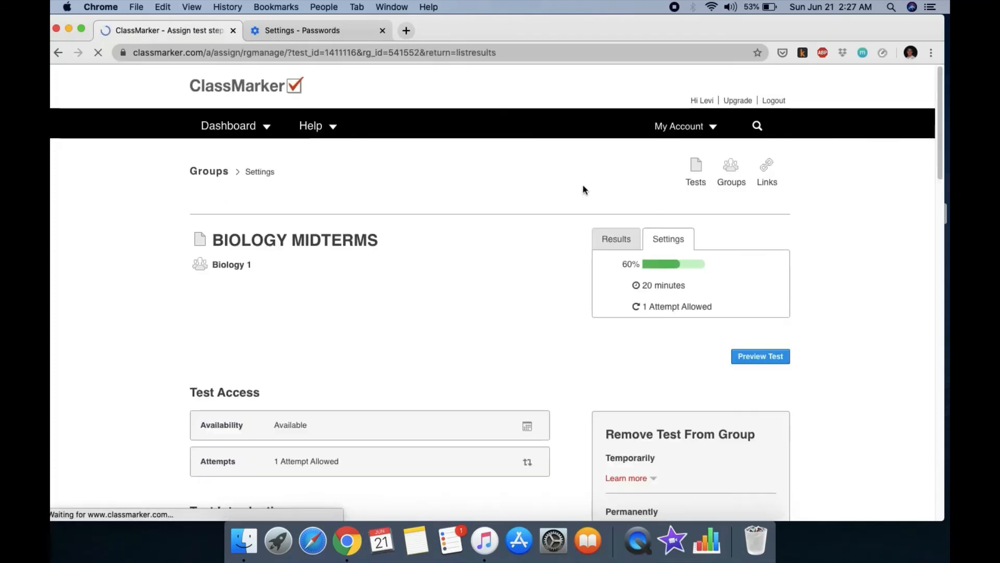
{"action": "left_click", "coordinate": [257, 103]}
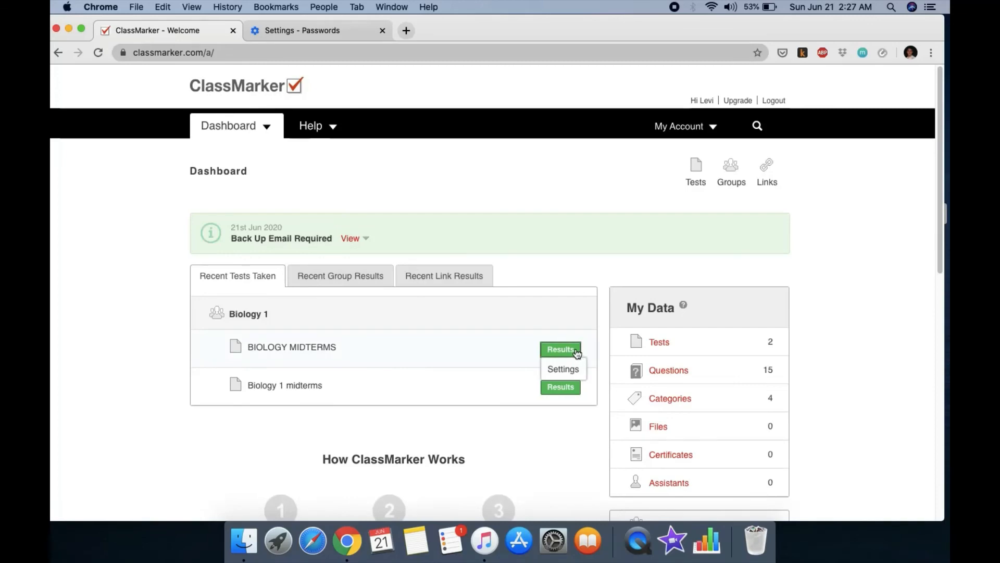
{"action": "left_click", "coordinate": [573, 349]}
{"action": "scroll", "coordinate": [574, 348], "scroll_direction": "down", "scroll_amount": 4}
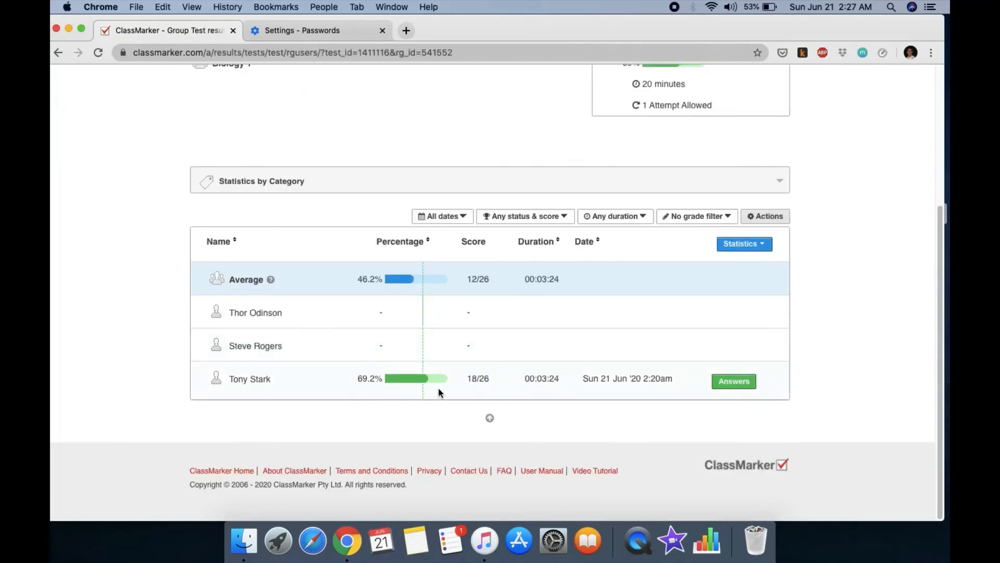
{"action": "scroll", "coordinate": [586, 355], "scroll_direction": "up", "scroll_amount": 4}
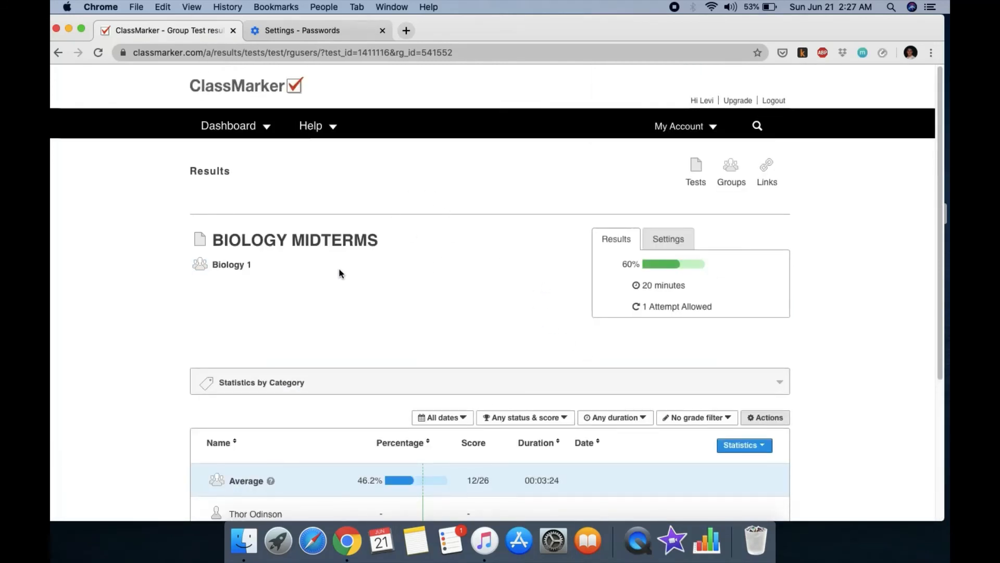
{"action": "left_click", "coordinate": [261, 139]}
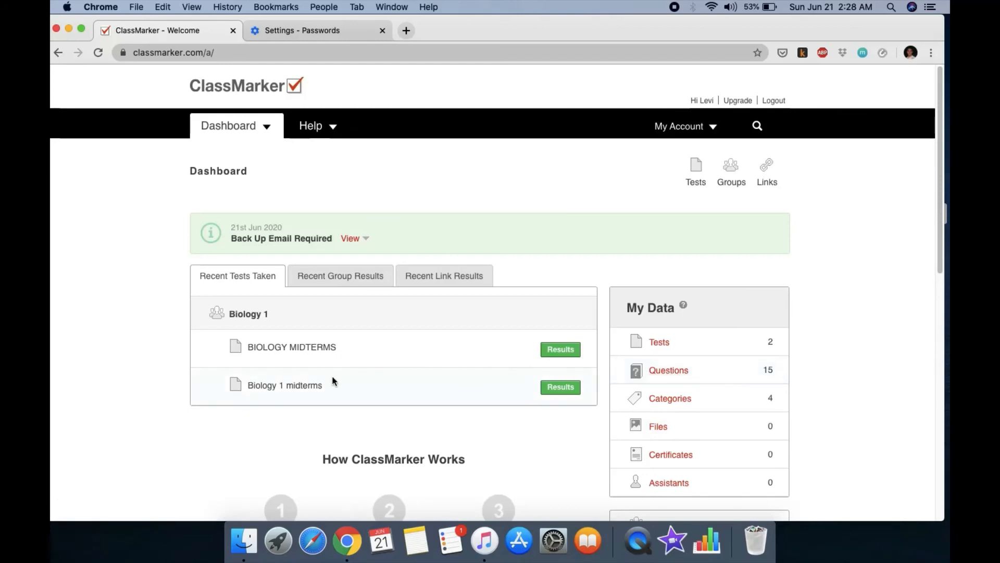
{"action": "scroll", "coordinate": [411, 255], "scroll_direction": "down", "scroll_amount": 5}
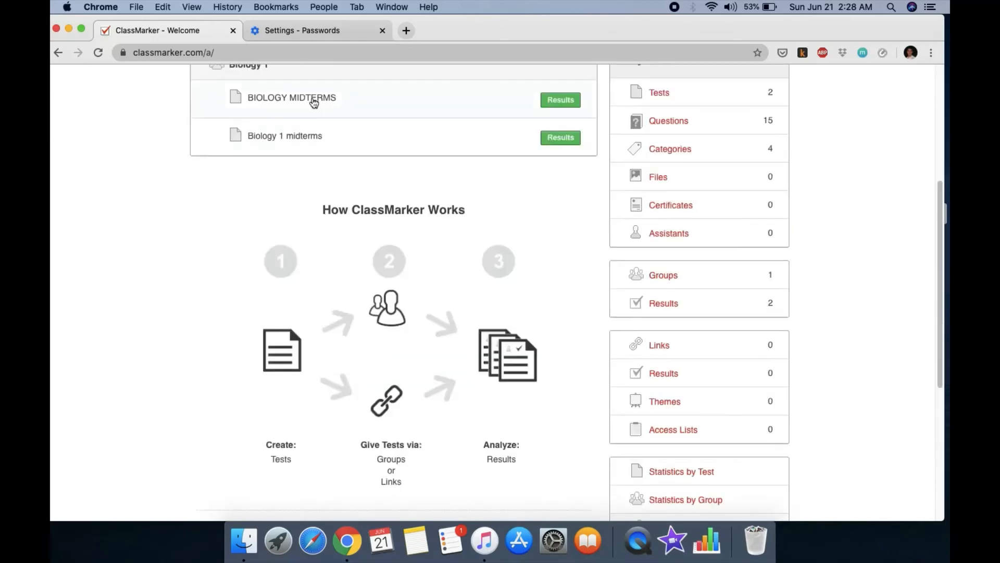
{"action": "scroll", "coordinate": [356, 242], "scroll_direction": "up", "scroll_amount": 5}
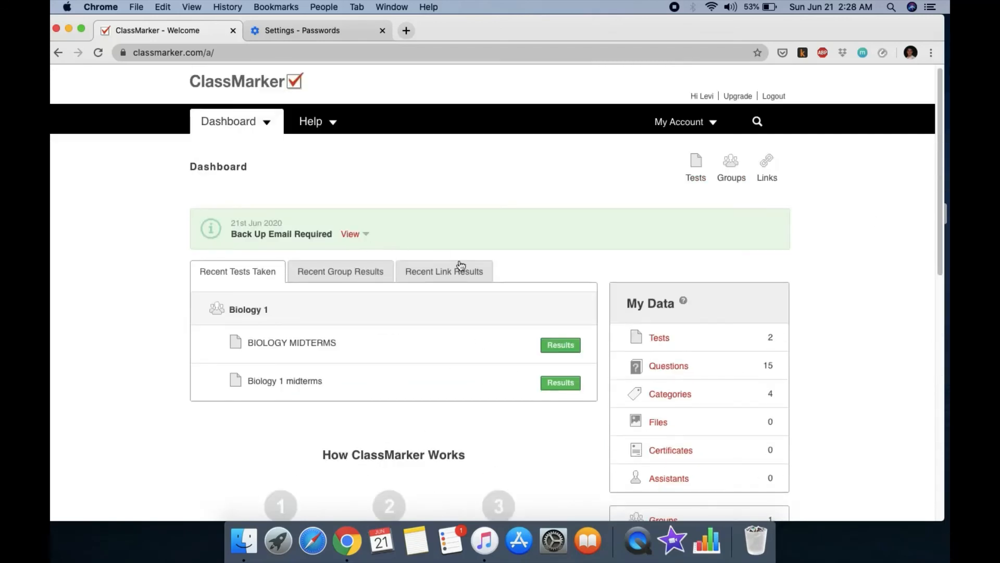
Step: Create a new test named 'rety' in category Chapter 3 and proceed to adding questions
{"action": "left_click", "coordinate": [658, 337]}
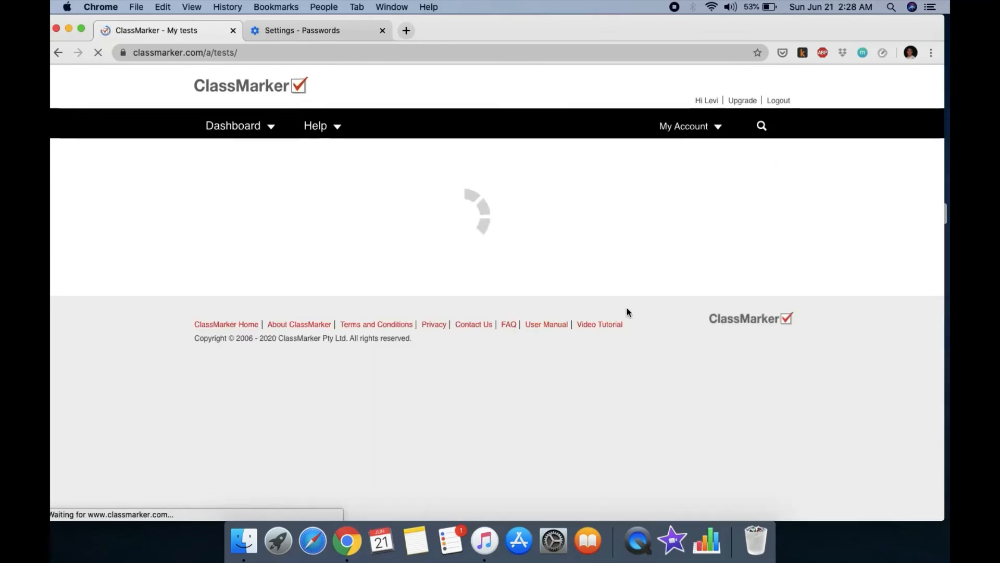
{"action": "left_click", "coordinate": [745, 257]}
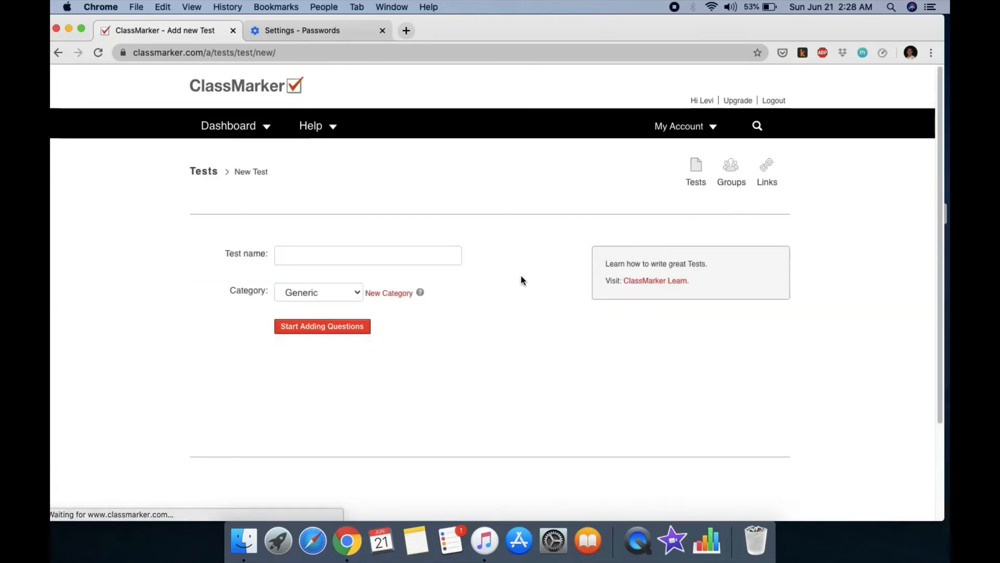
{"action": "left_click", "coordinate": [358, 329]}
{"action": "left_click", "coordinate": [599, 125]}
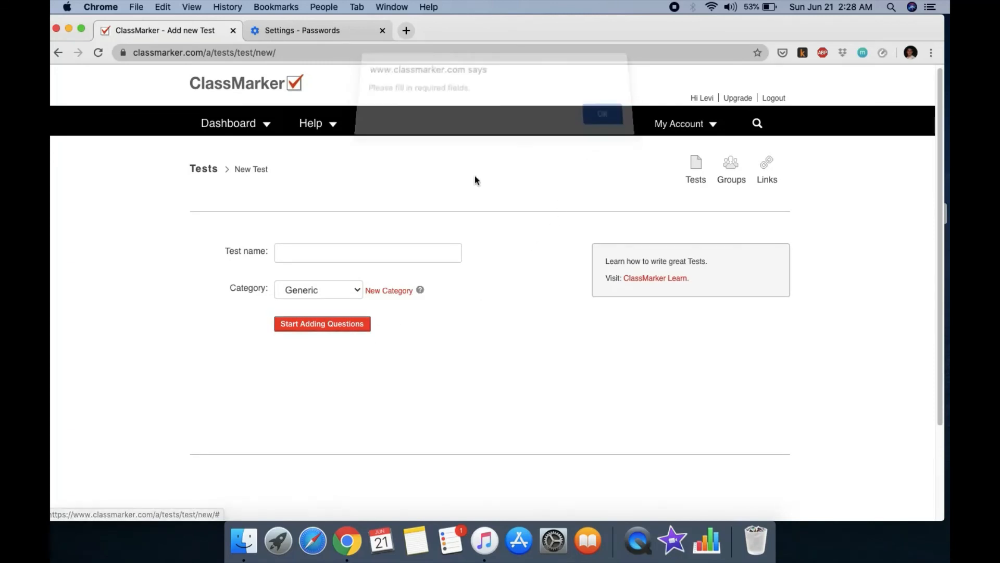
{"action": "left_click", "coordinate": [372, 252]}
{"action": "type", "text": "rety"}
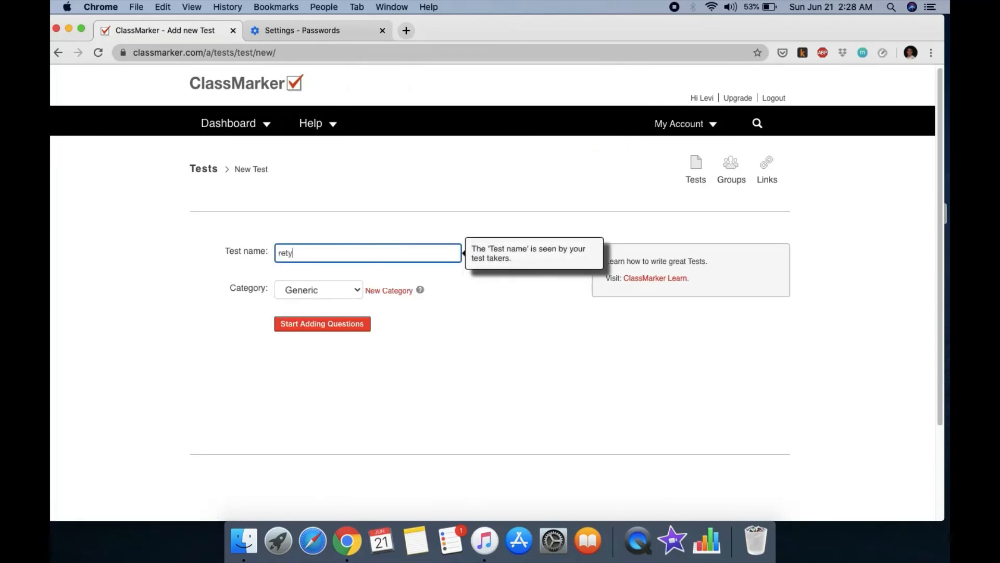
{"action": "left_click", "coordinate": [352, 288]}
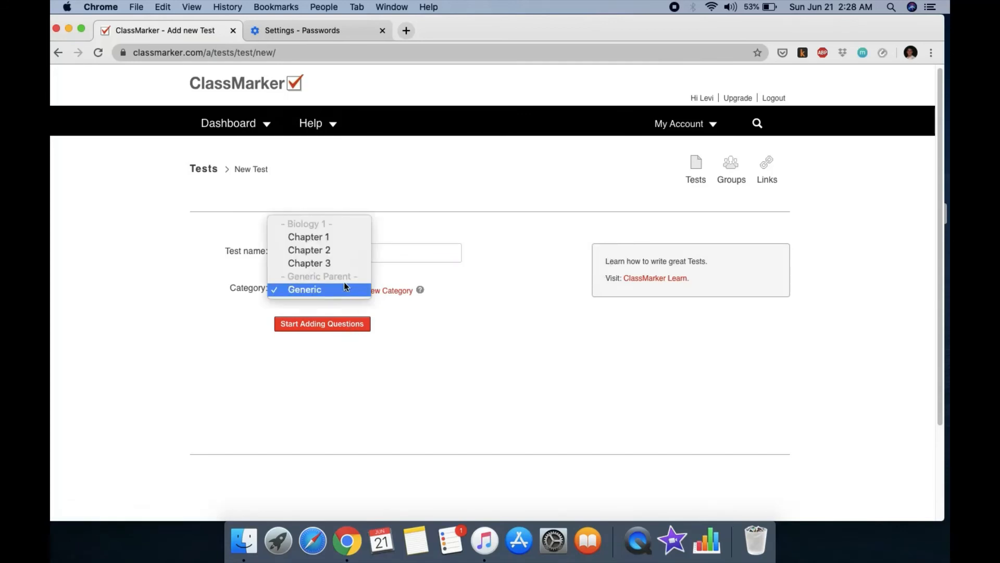
{"action": "left_click", "coordinate": [348, 258]}
{"action": "left_click", "coordinate": [359, 327]}
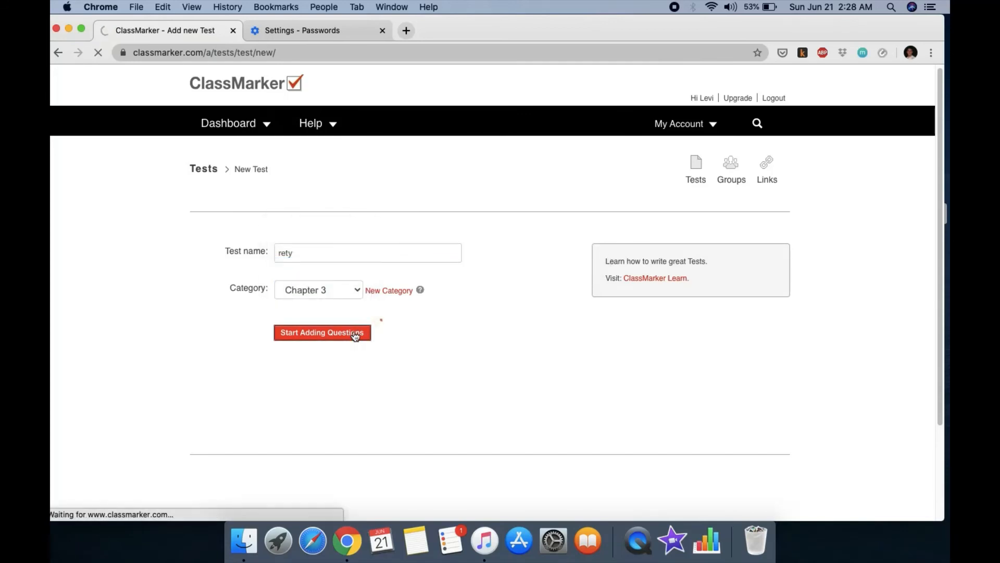
{"action": "scroll", "coordinate": [458, 327], "scroll_direction": "down", "scroll_amount": 1}
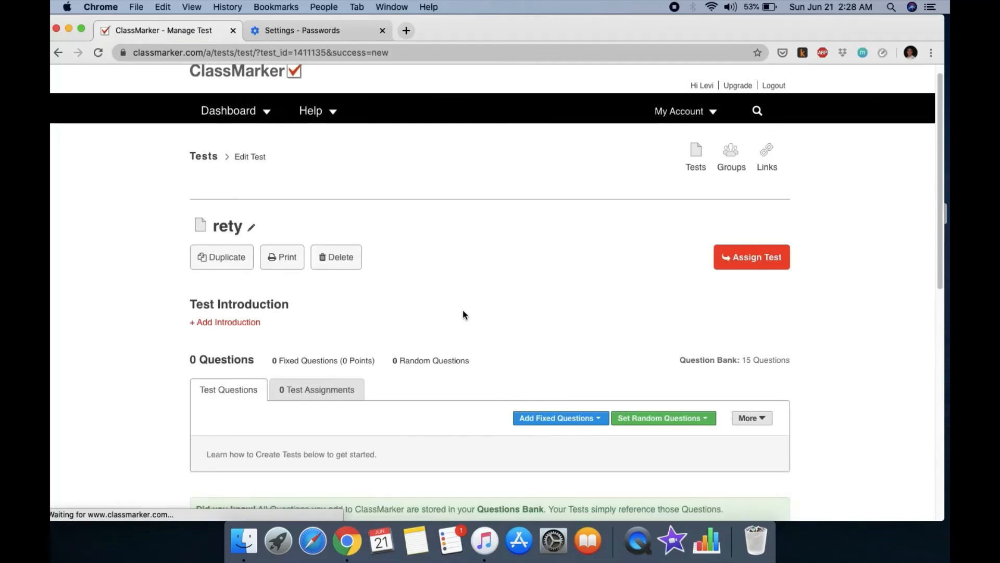
Step: Open the random question settings and choose the option drawing a set count per sub-category
{"action": "scroll", "coordinate": [447, 286], "scroll_direction": "down", "scroll_amount": 5}
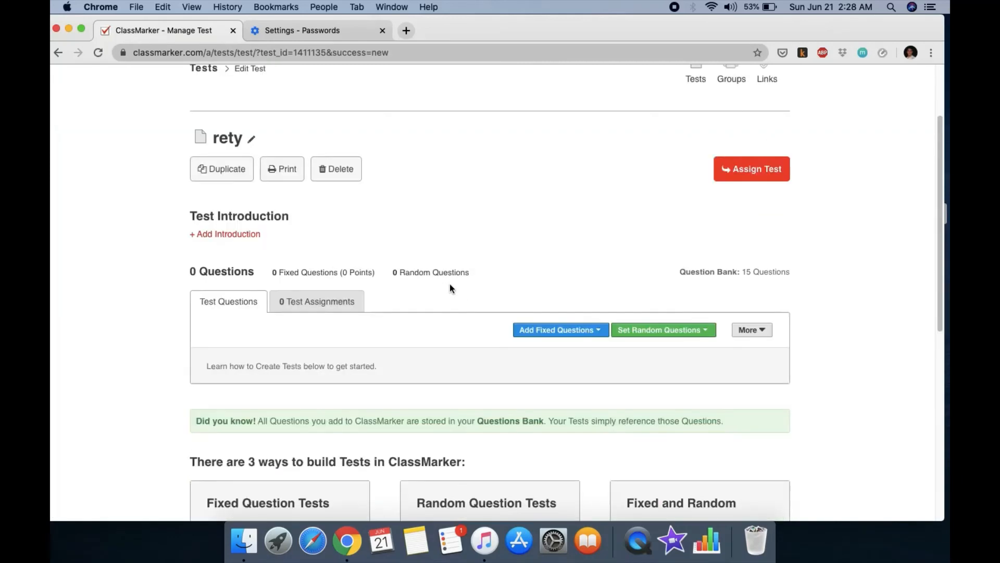
{"action": "left_click", "coordinate": [640, 328]}
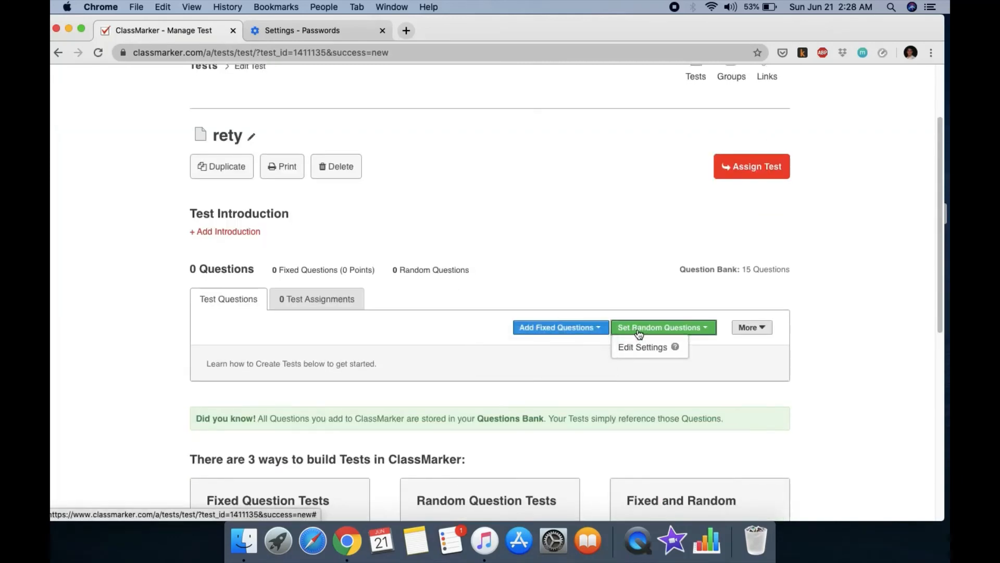
{"action": "left_click", "coordinate": [631, 347]}
{"action": "scroll", "coordinate": [633, 345], "scroll_direction": "down", "scroll_amount": 10}
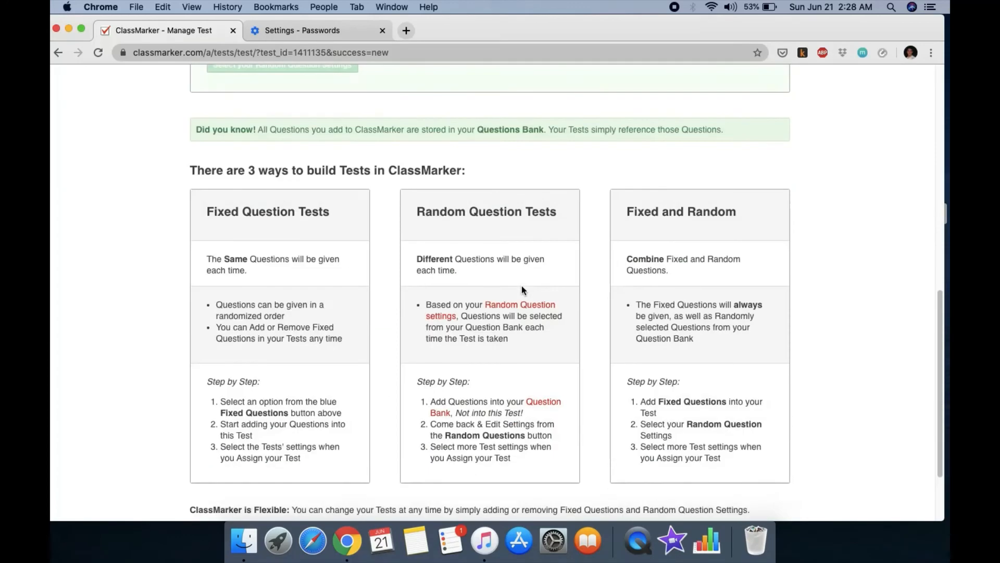
{"action": "scroll", "coordinate": [416, 267], "scroll_direction": "down", "scroll_amount": 3}
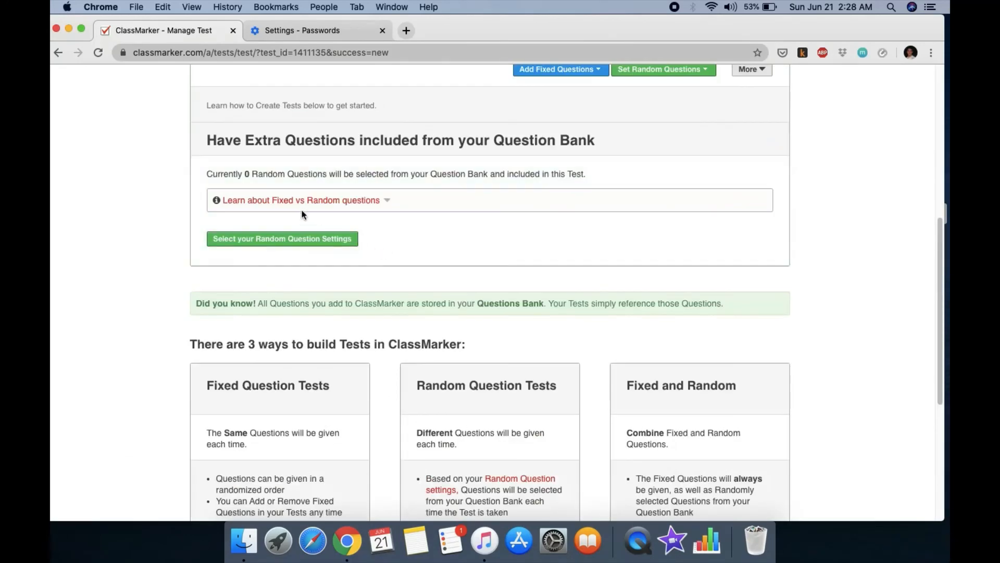
{"action": "left_click", "coordinate": [296, 239]}
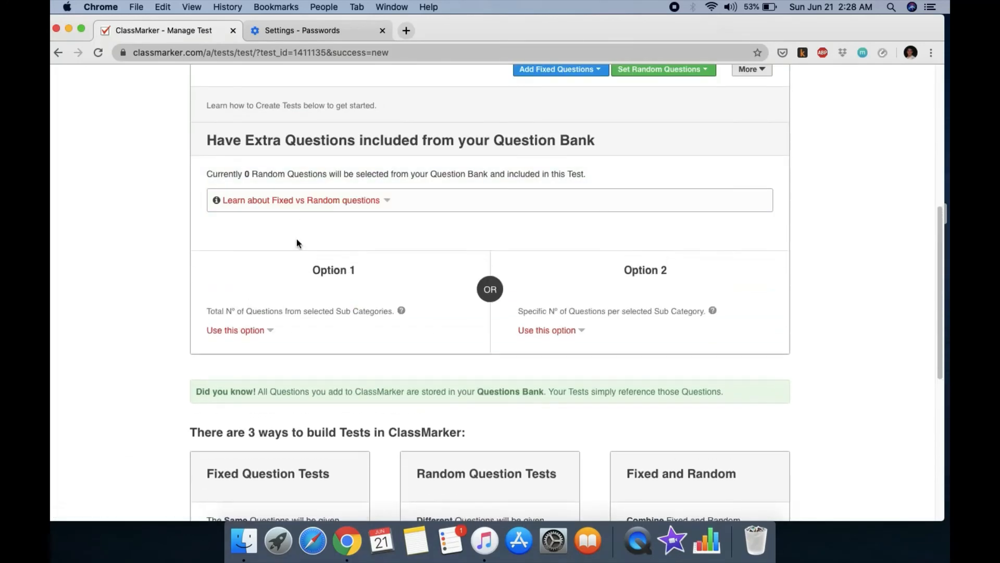
{"action": "left_click", "coordinate": [558, 335]}
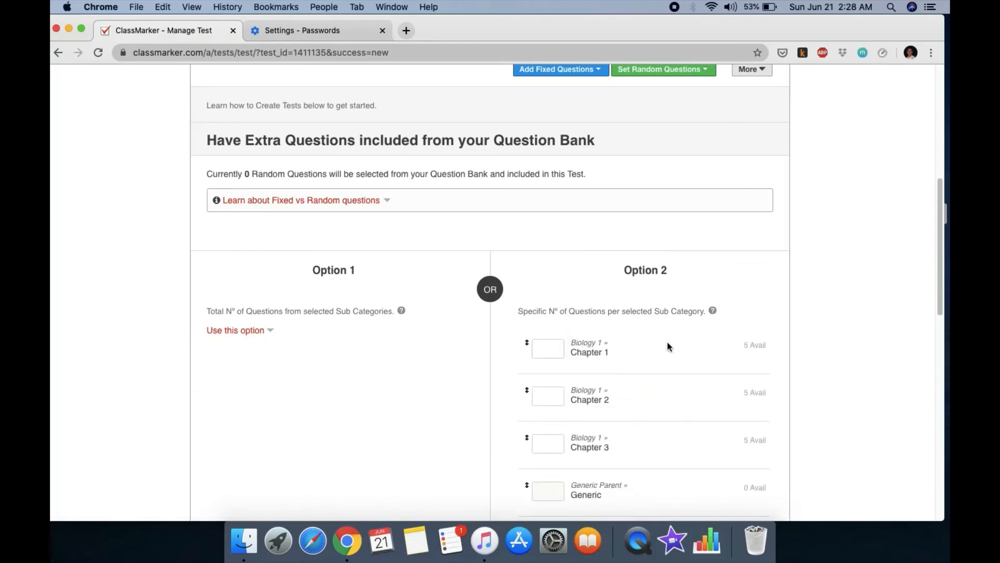
{"action": "scroll", "coordinate": [668, 346], "scroll_direction": "down", "scroll_amount": 3}
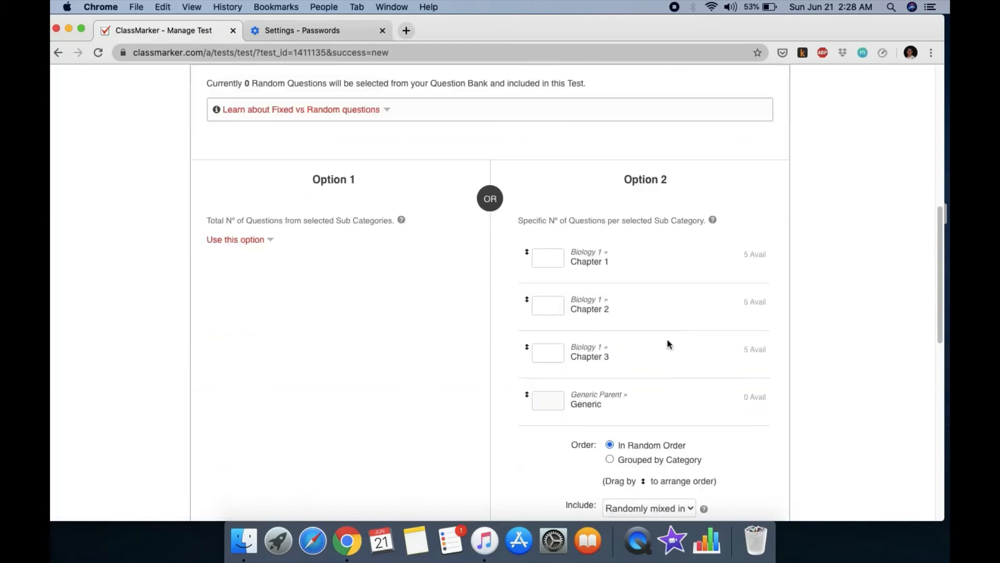
Step: Enter 2 questions for Chapter 1, 2 for Chapter 2, and 4 for Chapter 3
{"action": "left_click", "coordinate": [549, 258]}
{"action": "type", "text": "2"}
{"action": "left_click", "coordinate": [544, 304]}
{"action": "type", "text": "2"}
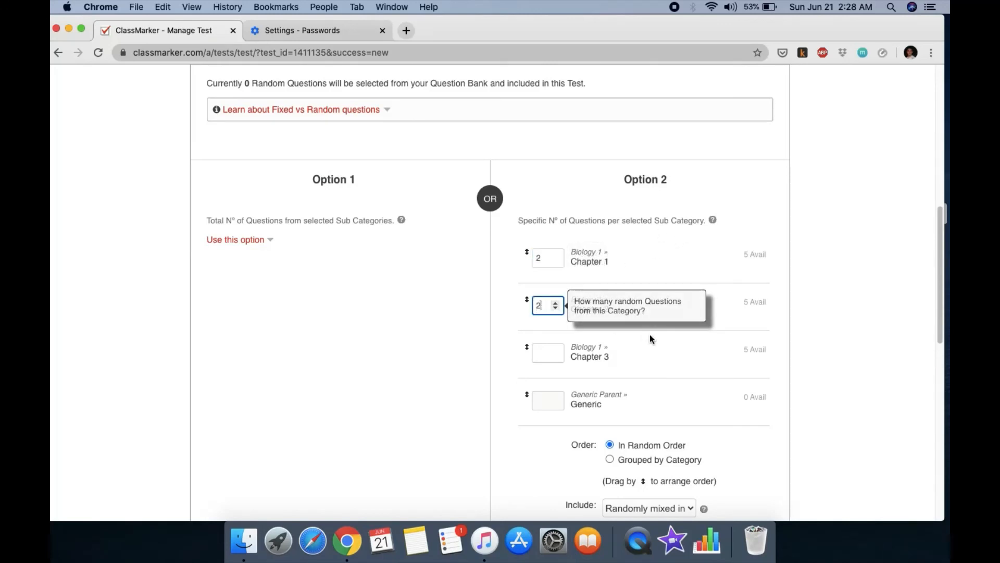
{"action": "left_click", "coordinate": [549, 350]}
{"action": "type", "text": "4"}
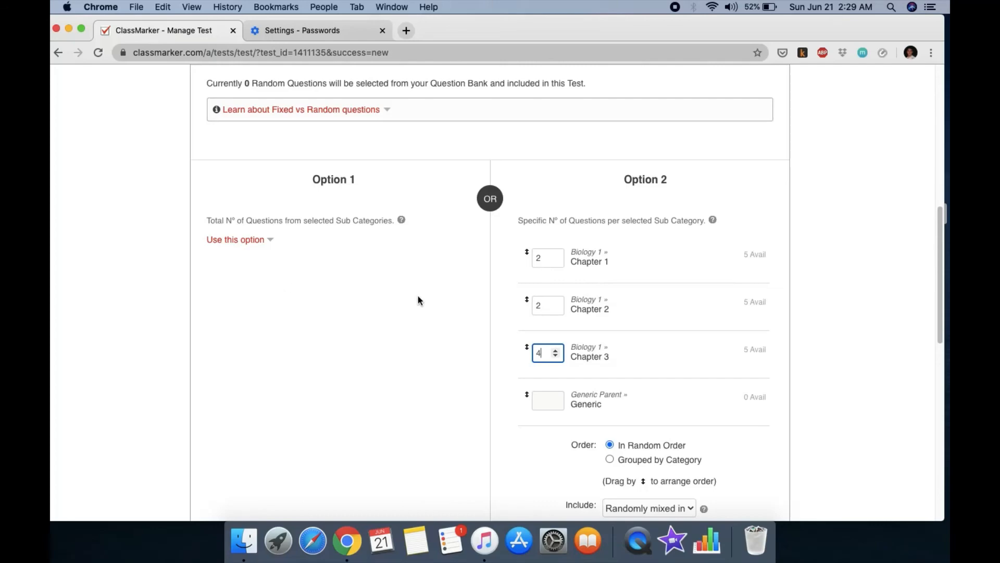
{"action": "scroll", "coordinate": [483, 320], "scroll_direction": "down", "scroll_amount": 7}
{"action": "scroll", "coordinate": [483, 255], "scroll_direction": "up", "scroll_amount": 8}
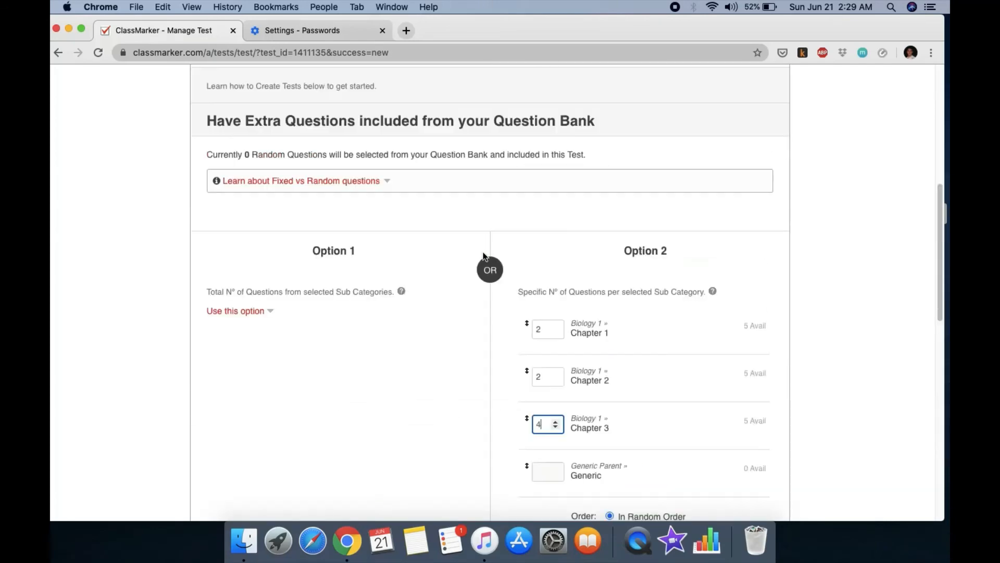
{"action": "scroll", "coordinate": [483, 255], "scroll_direction": "up", "scroll_amount": 4}
{"action": "scroll", "coordinate": [515, 268], "scroll_direction": "up", "scroll_amount": 2}
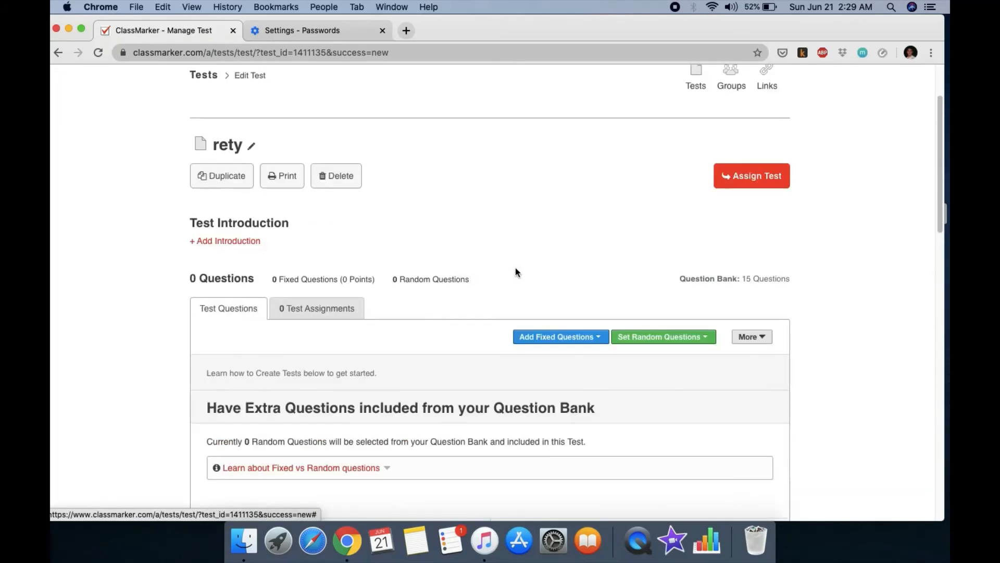
{"action": "scroll", "coordinate": [503, 233], "scroll_direction": "up", "scroll_amount": 1}
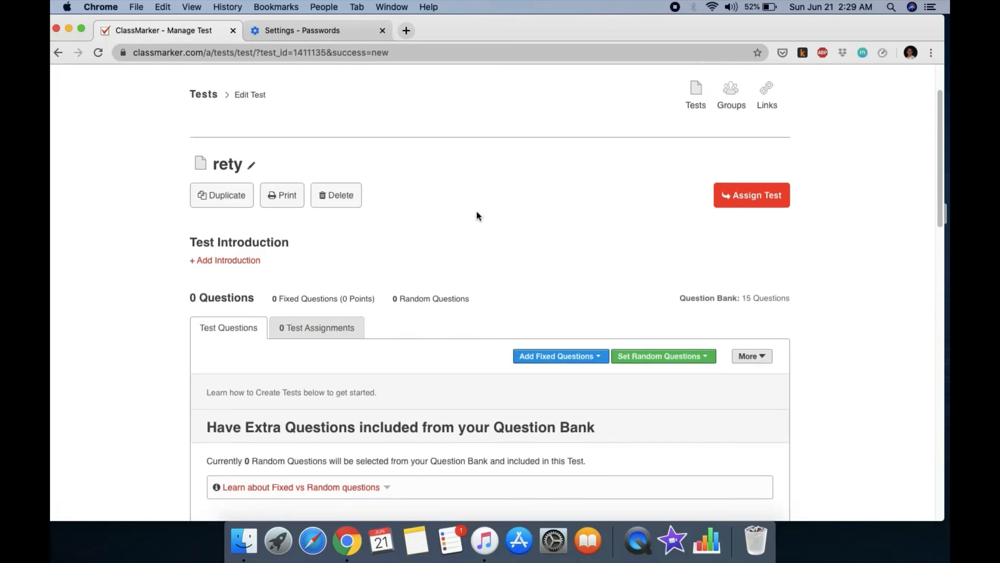
{"action": "scroll", "coordinate": [477, 216], "scroll_direction": "up", "scroll_amount": 2}
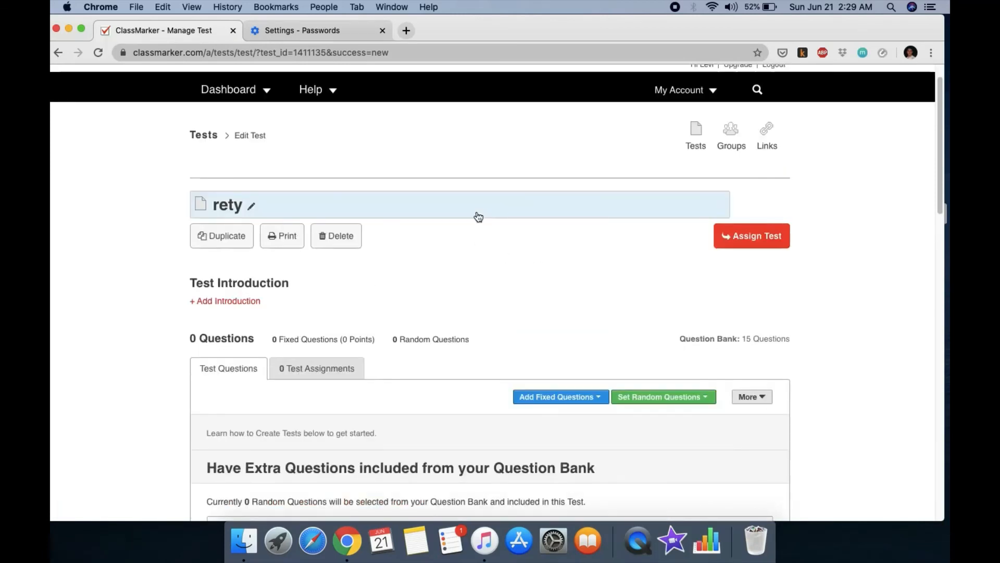
Step: Return to the Dashboard and review its My Data counts: 2 tests, 15 questions, 4 categories
{"action": "left_click", "coordinate": [242, 92]}
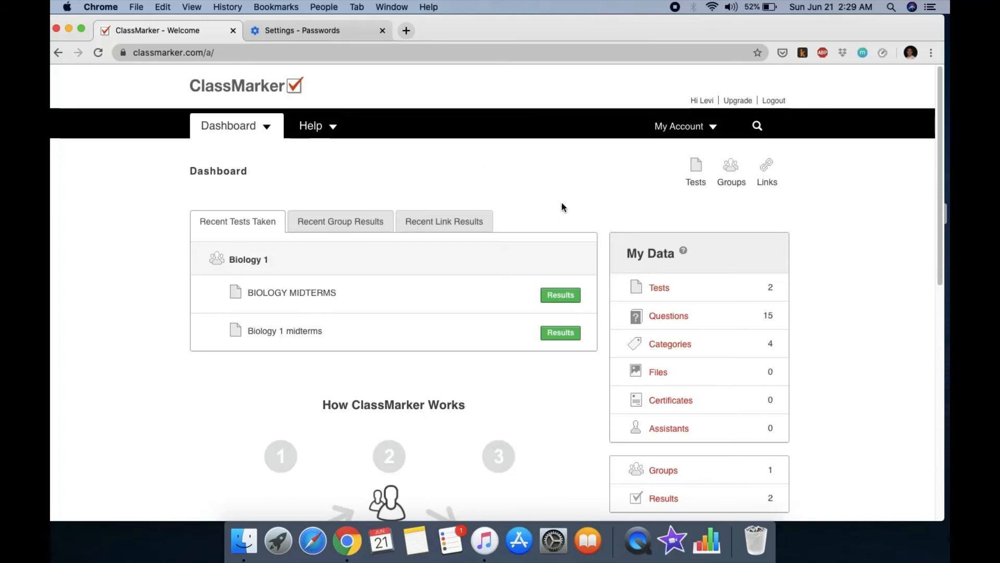
{"action": "scroll", "coordinate": [562, 207], "scroll_direction": "down", "scroll_amount": 7}
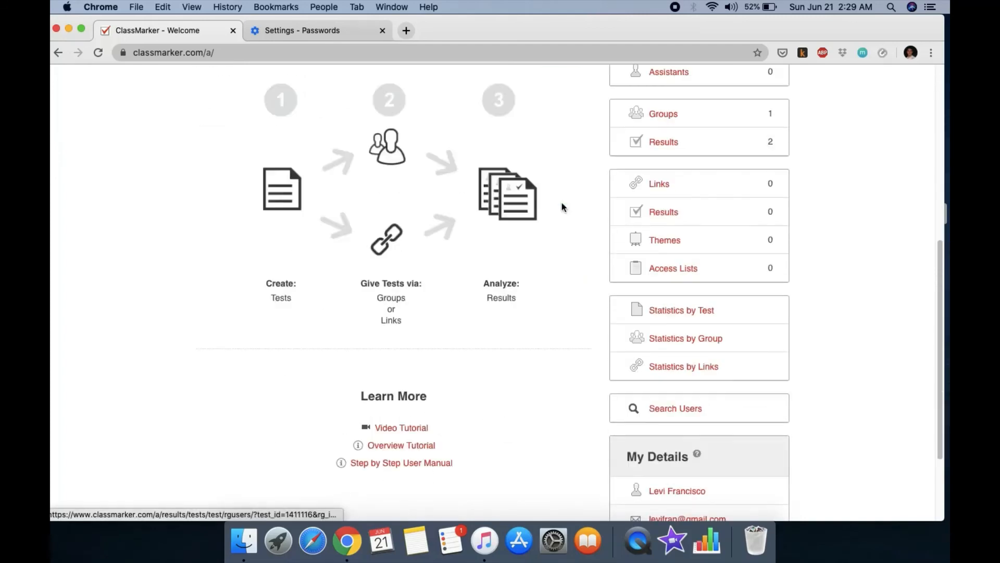
{"action": "scroll", "coordinate": [542, 286], "scroll_direction": "down", "scroll_amount": 2}
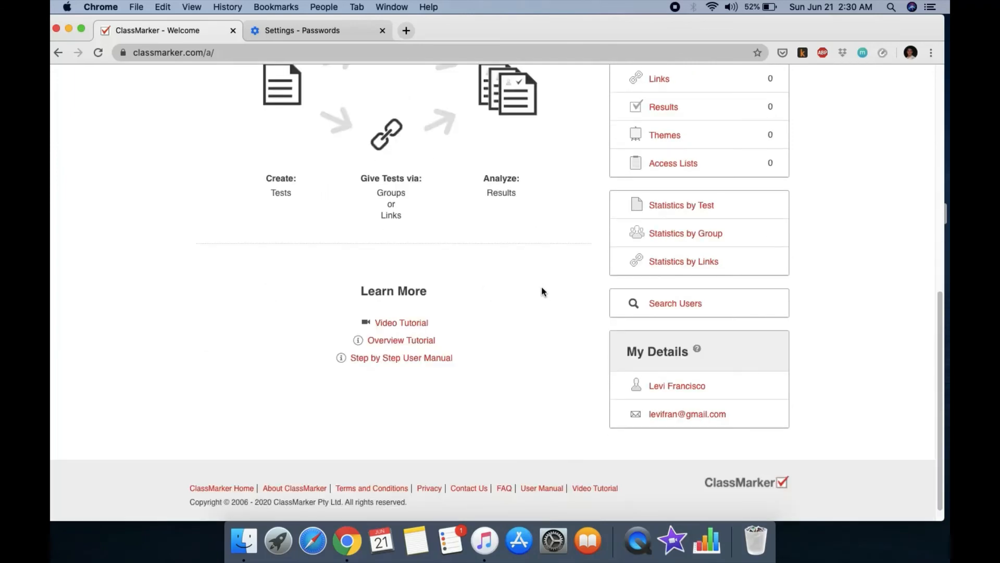
{"action": "scroll", "coordinate": [541, 288], "scroll_direction": "up", "scroll_amount": 1}
{"action": "scroll", "coordinate": [566, 297], "scroll_direction": "up", "scroll_amount": 4}
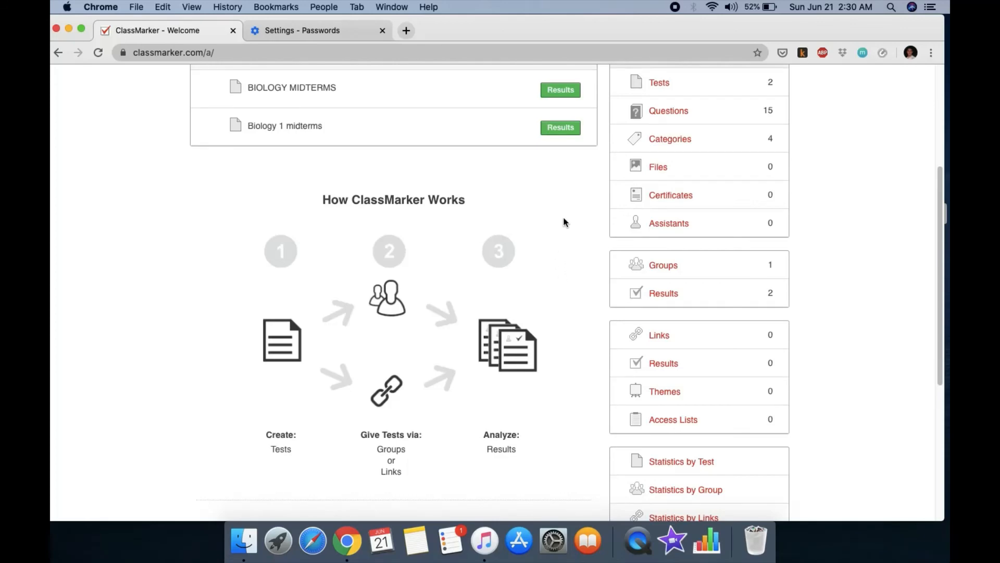
{"action": "scroll", "coordinate": [562, 219], "scroll_direction": "up", "scroll_amount": 3}
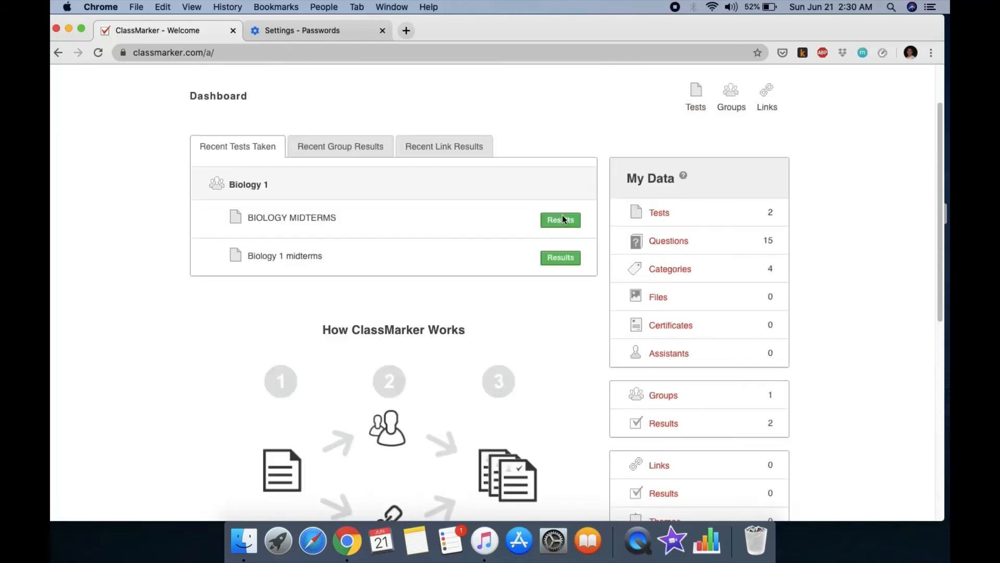